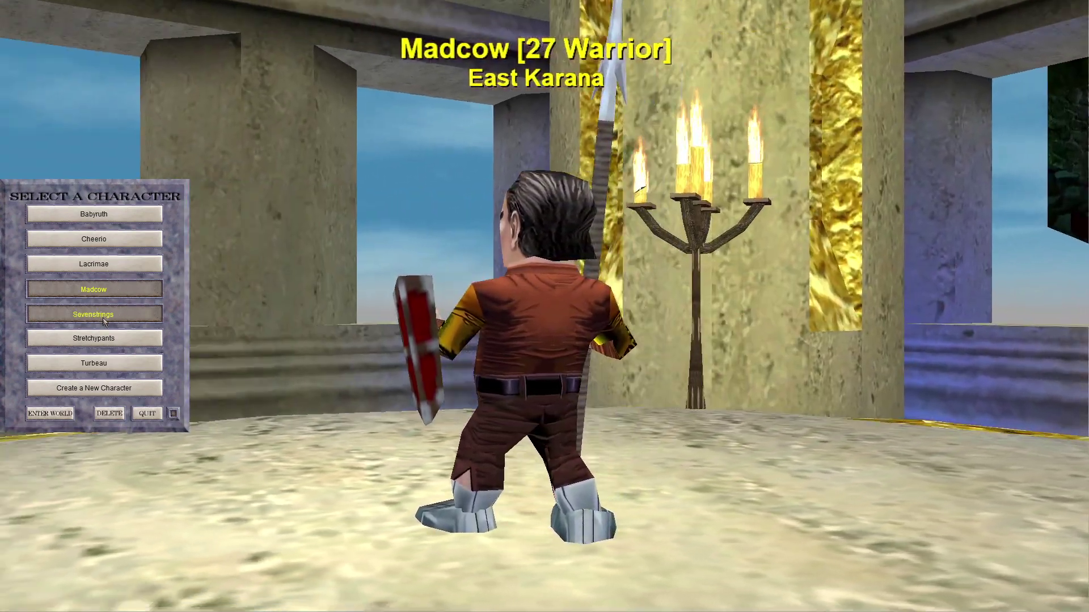
Preview the bard, warrior and level 55 druid, then enter the world as the level 10 druid Lacrimae
left_click(102, 317)
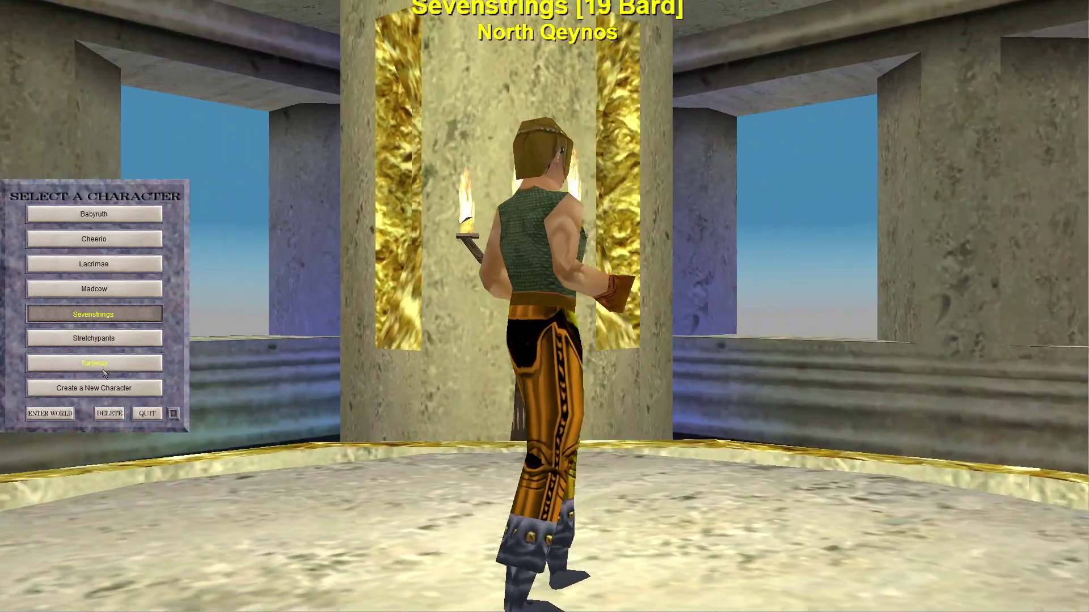
left_click(104, 372)
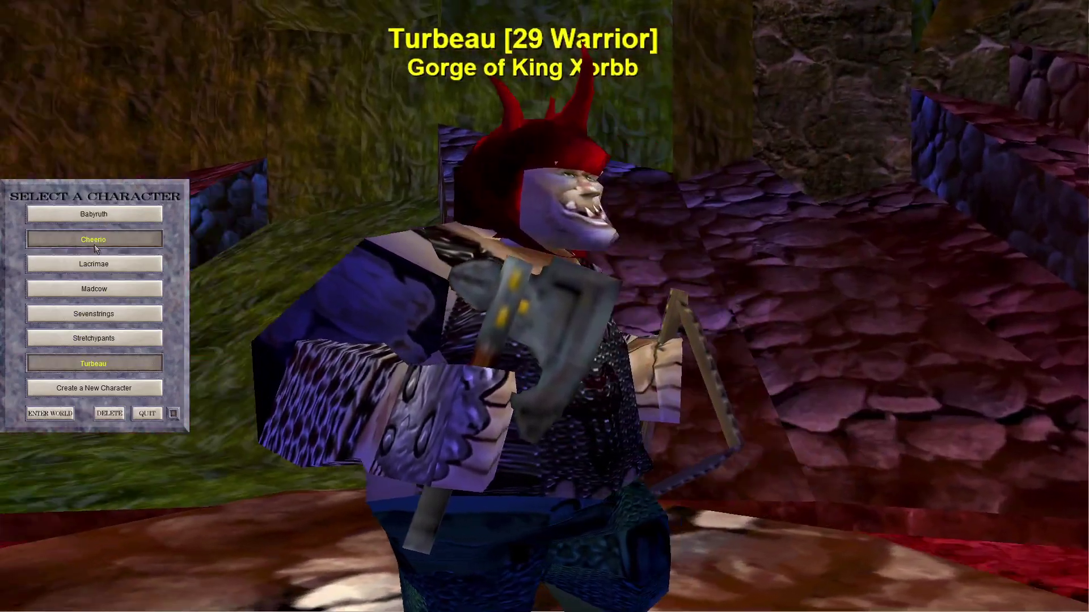
left_click(96, 243)
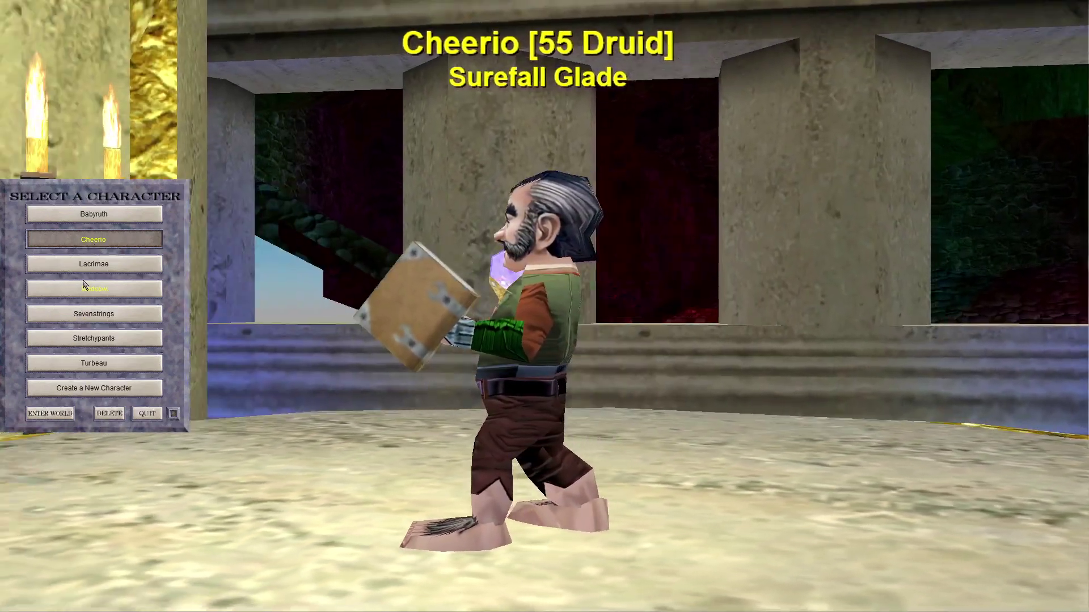
left_click(93, 266)
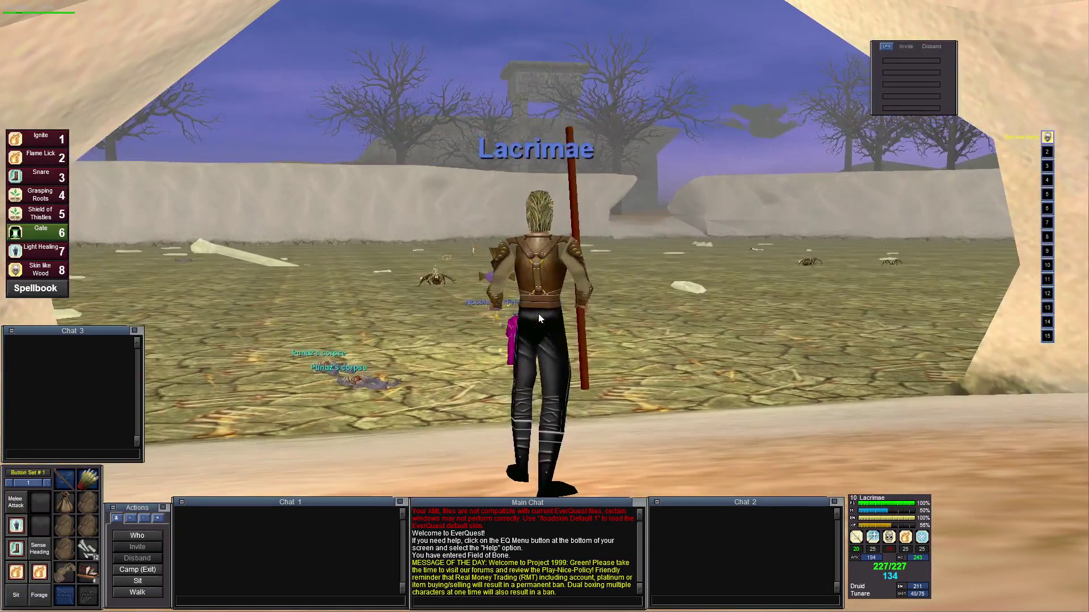
Scan the field in first-person view, turning left and right, then return to the chase camera
key("F9")
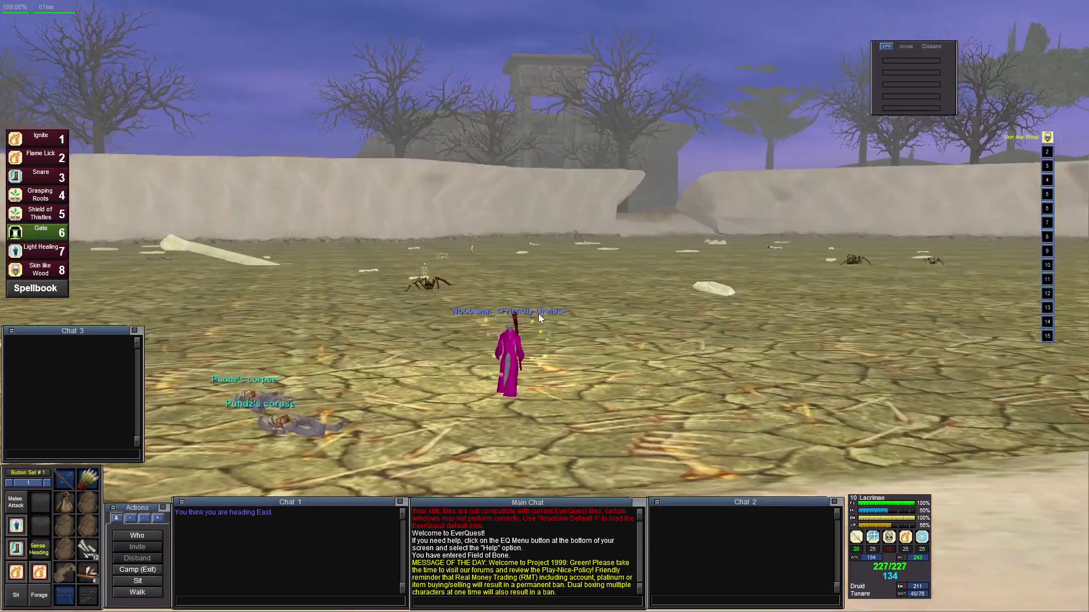
left_click(545, 346)
key("c")
key("F9")
key("F9")
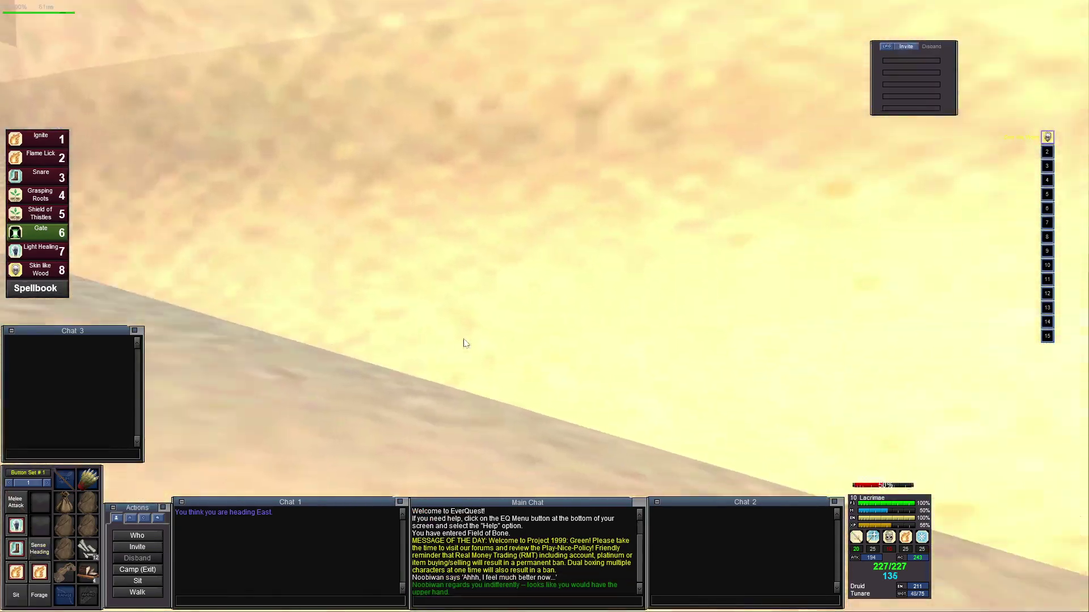
key("Right")
key("Left")
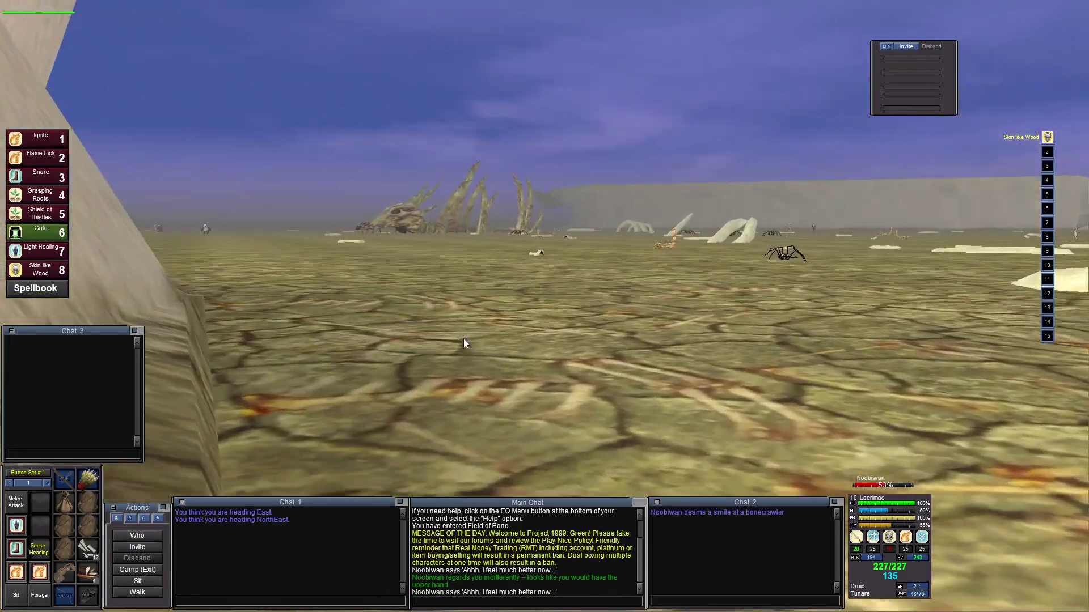
key("Right")
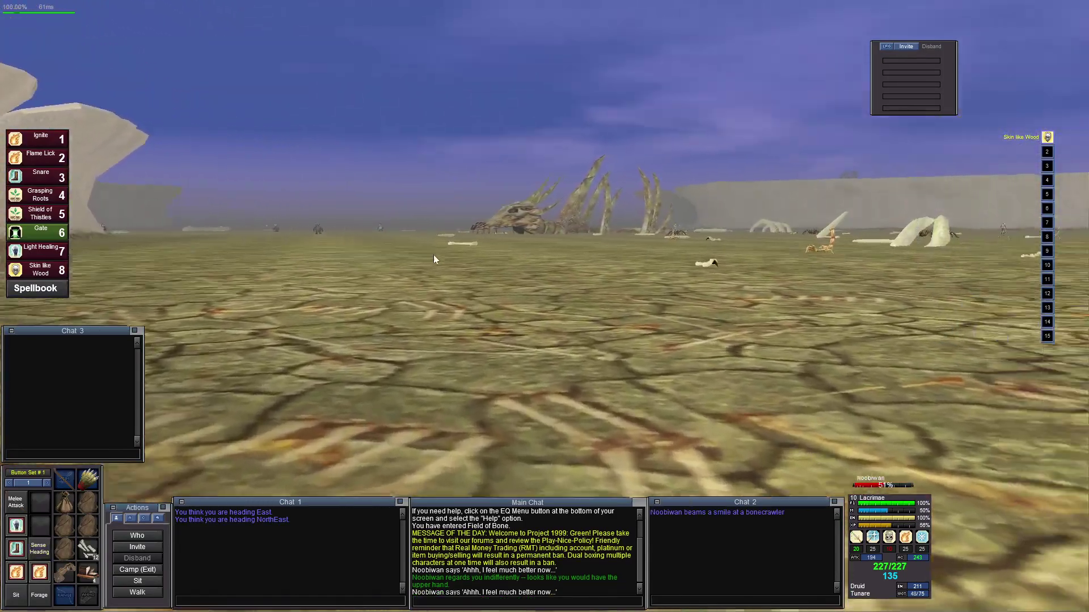
key("Left")
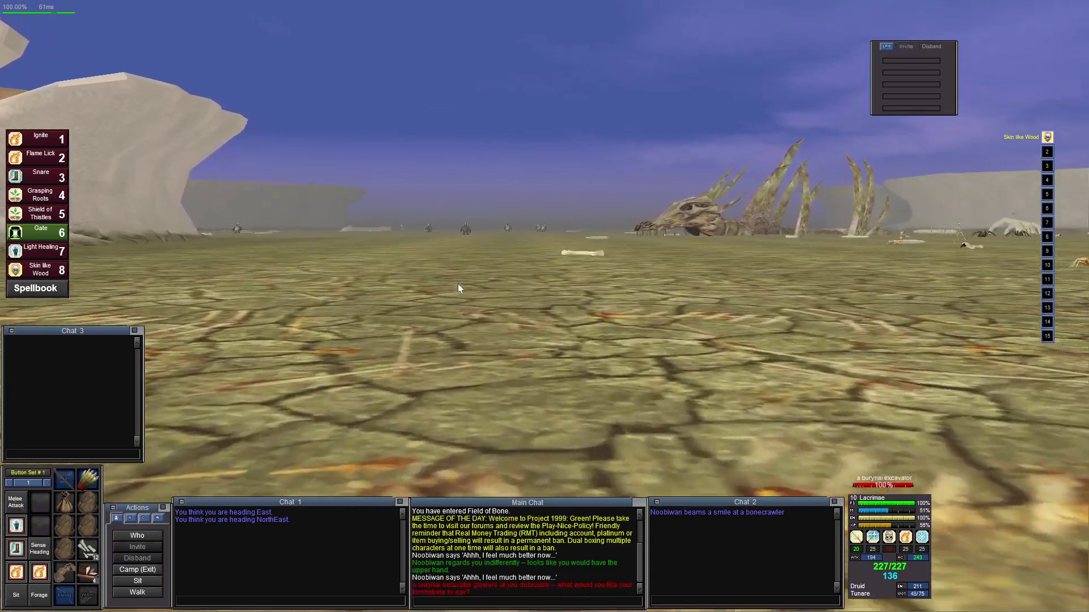
key("F9")
Run across the plain past the bone pile and giant skull, turning to head north
key("Up")
key("Right")
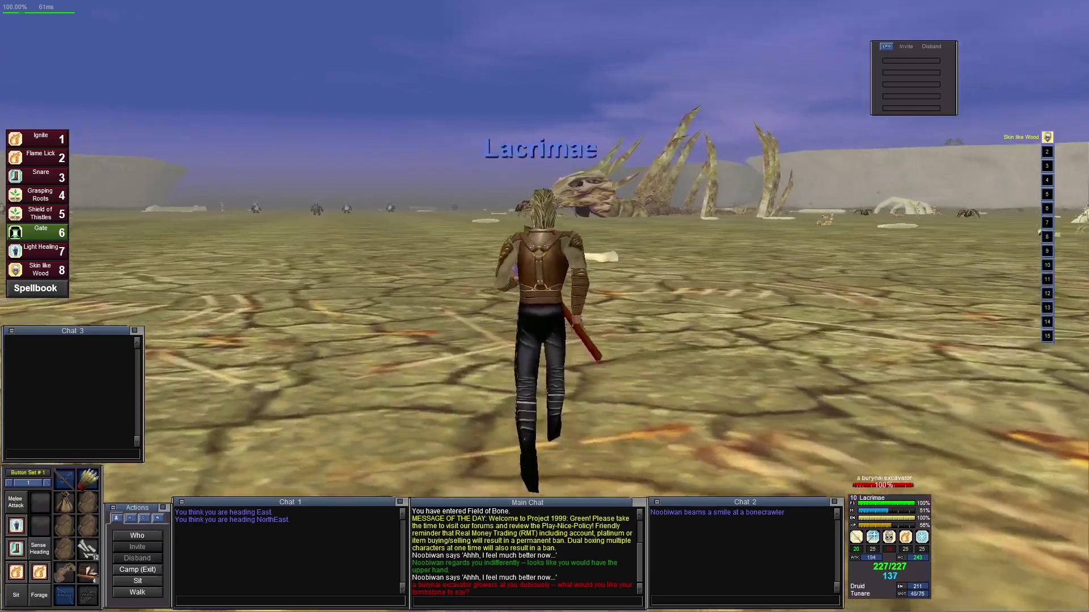
key("Right")
key("Left")
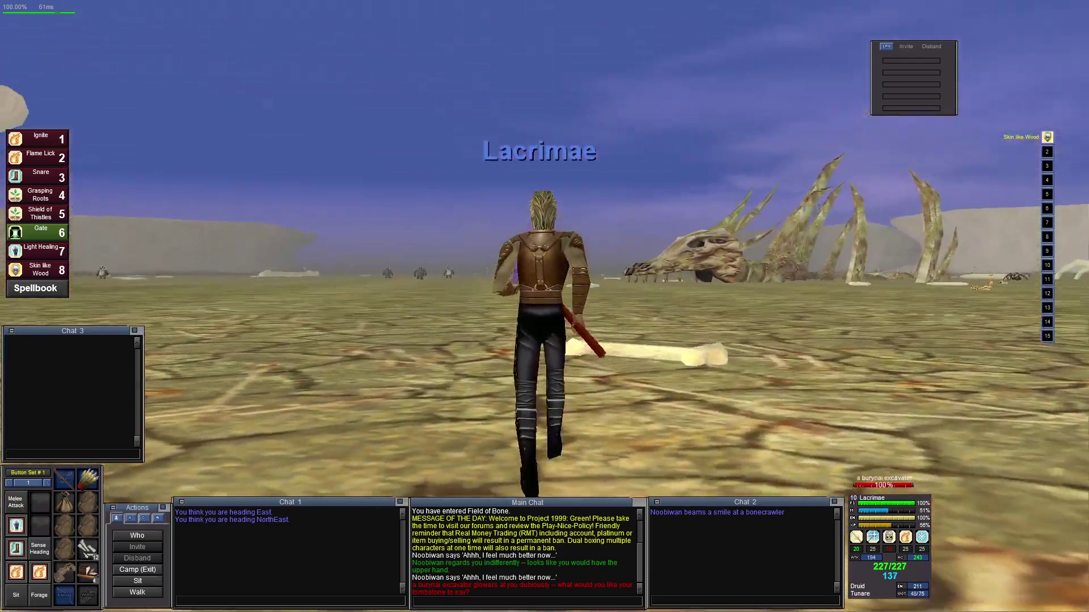
key("Left")
key("Right")
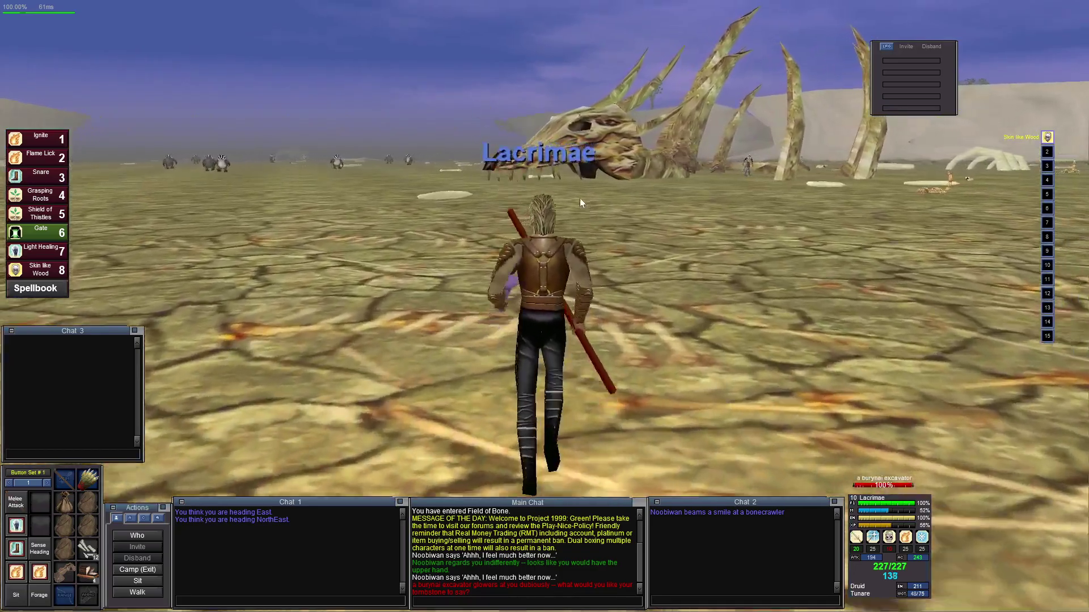
key("Right")
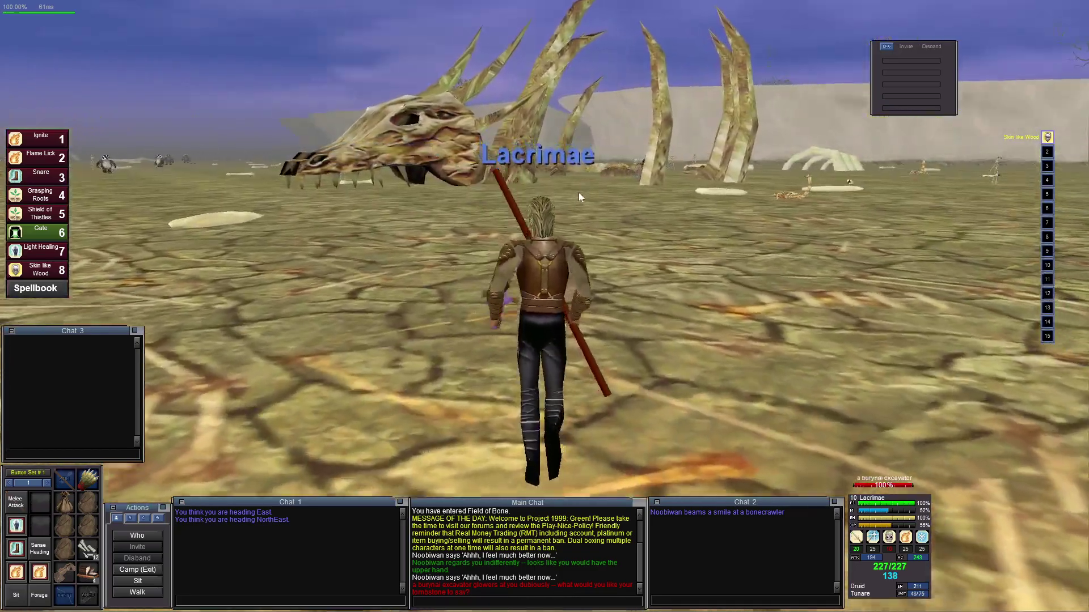
key("Left")
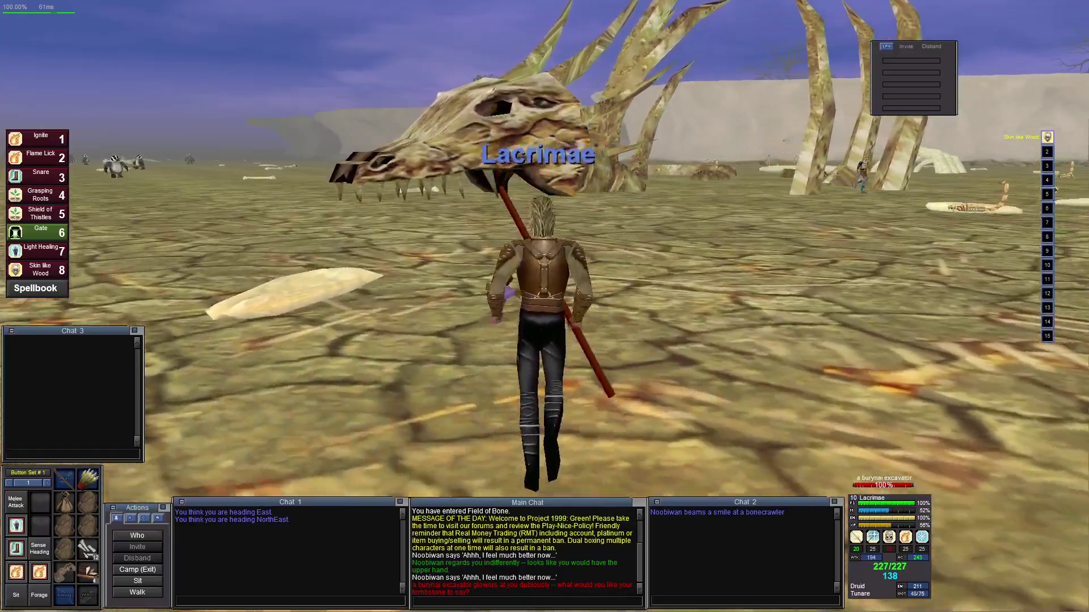
key("Left")
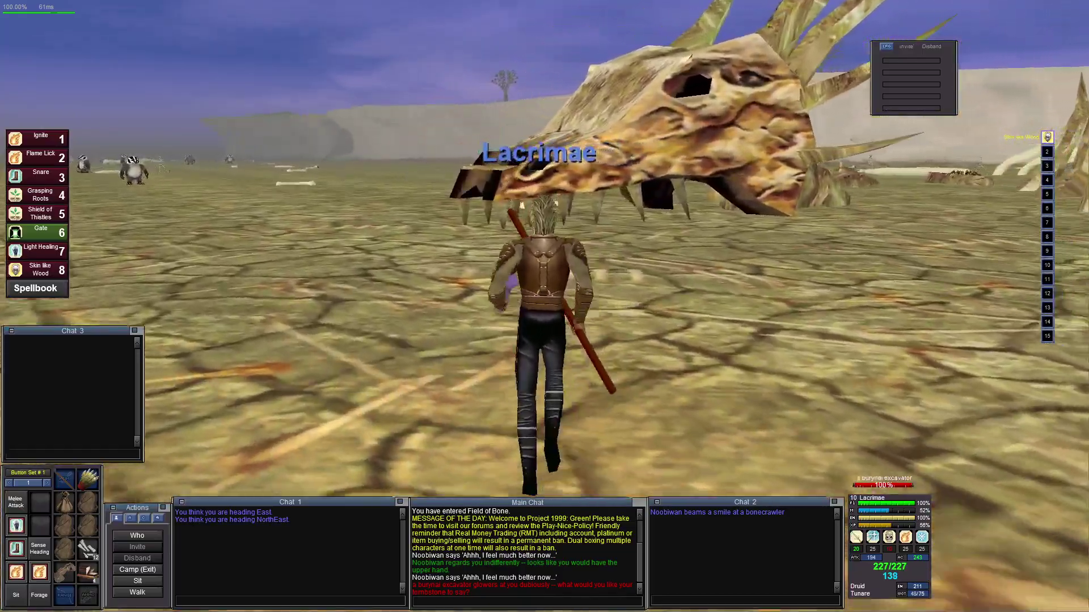
key("Left")
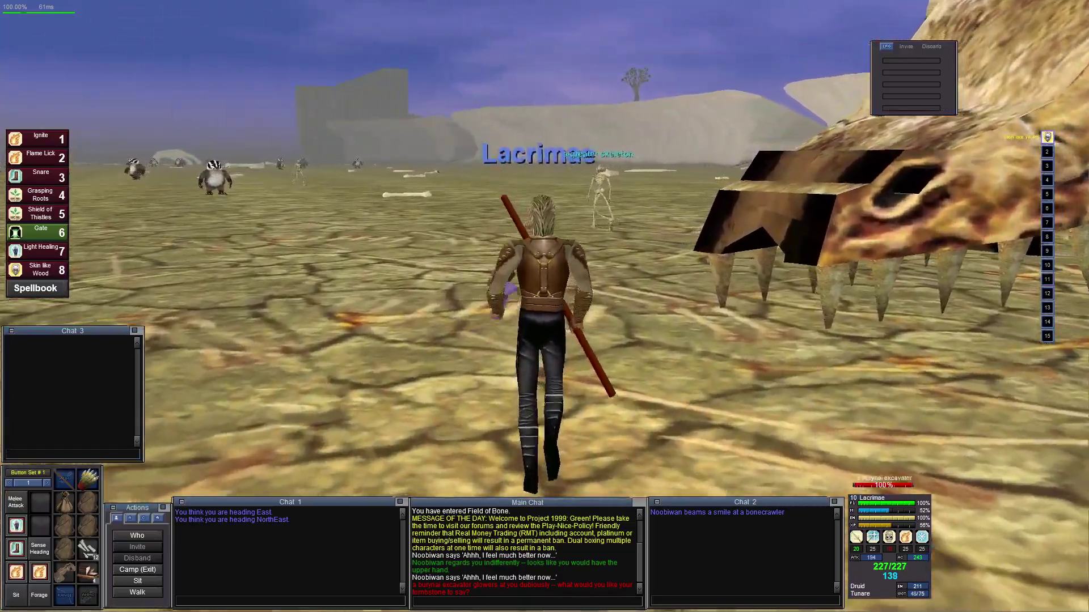
key("Left")
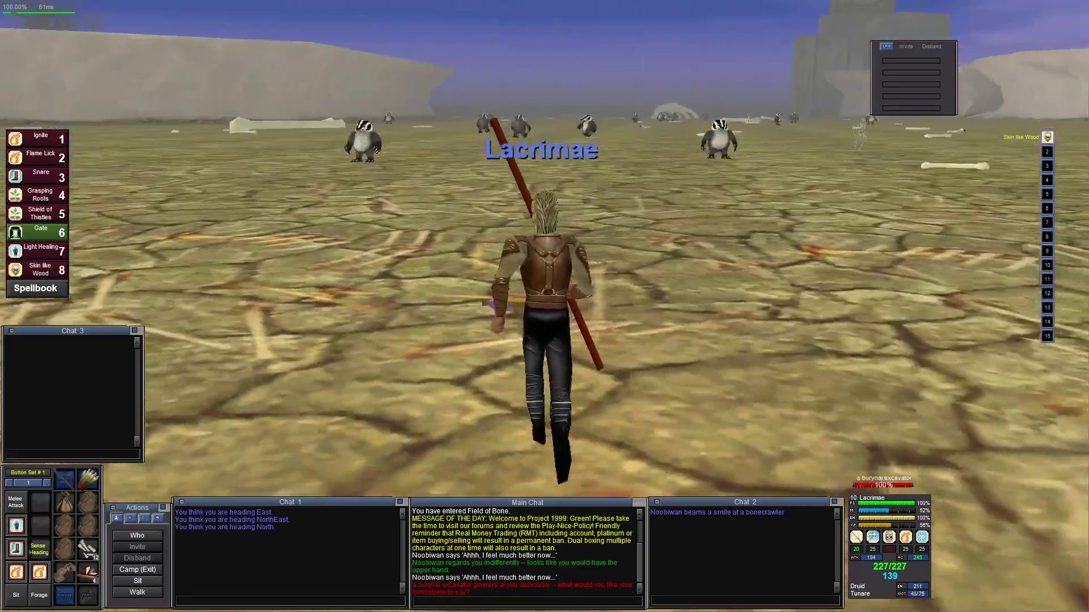
Run north past the burynai badgers, weaving between the cliff wall and the ruined tower
key("Up")
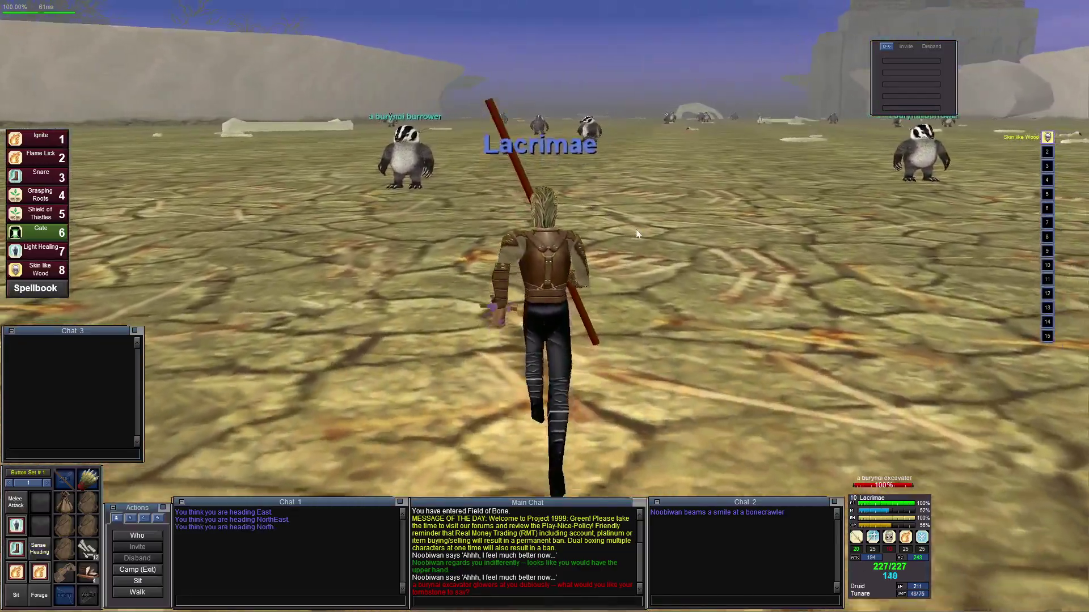
key("Up")
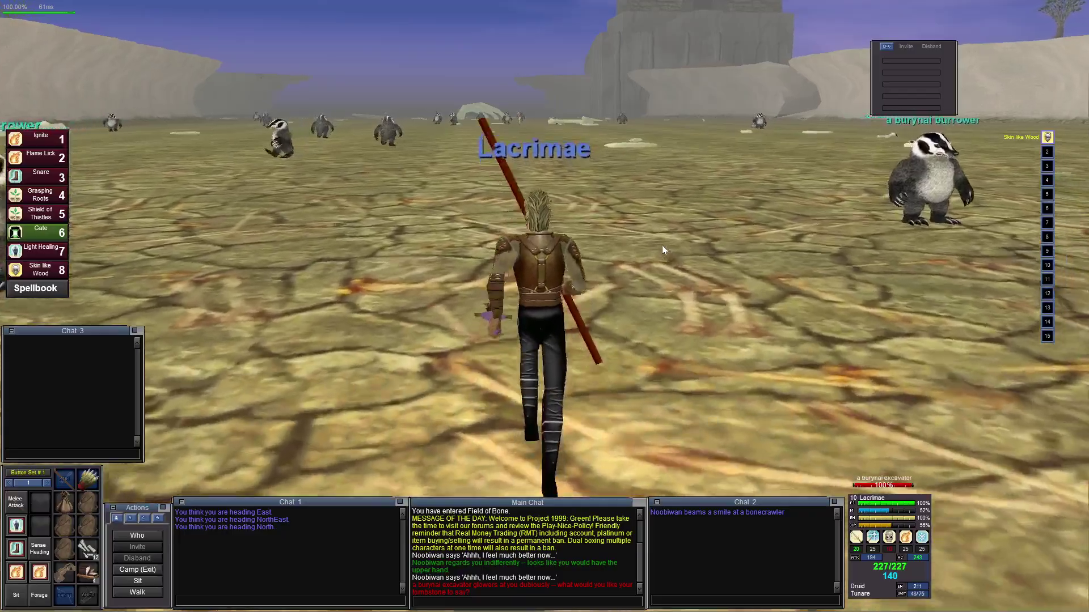
key("Up")
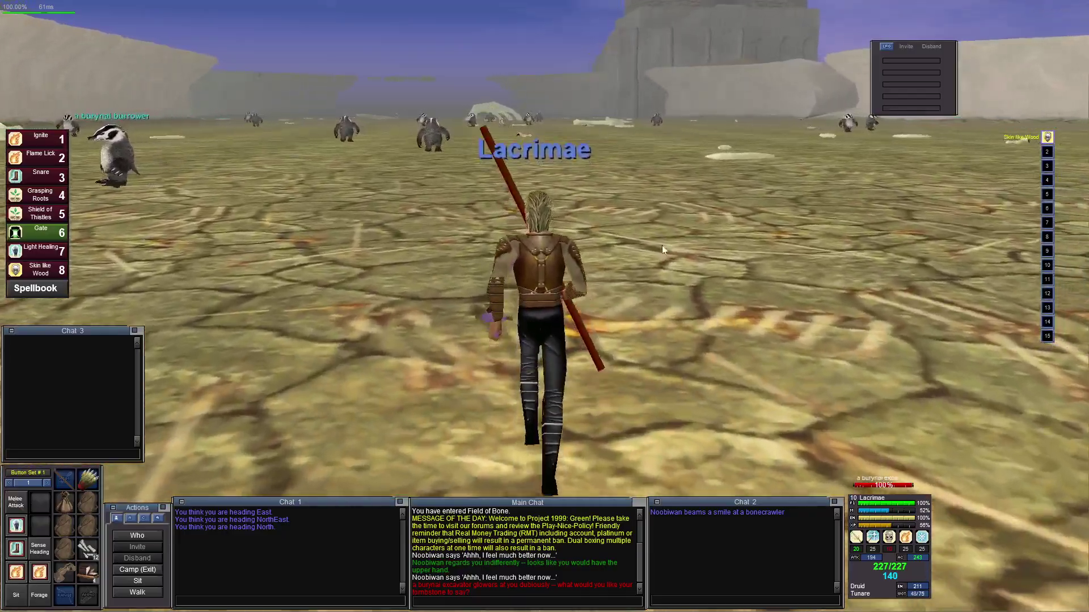
key("Up")
key("Right")
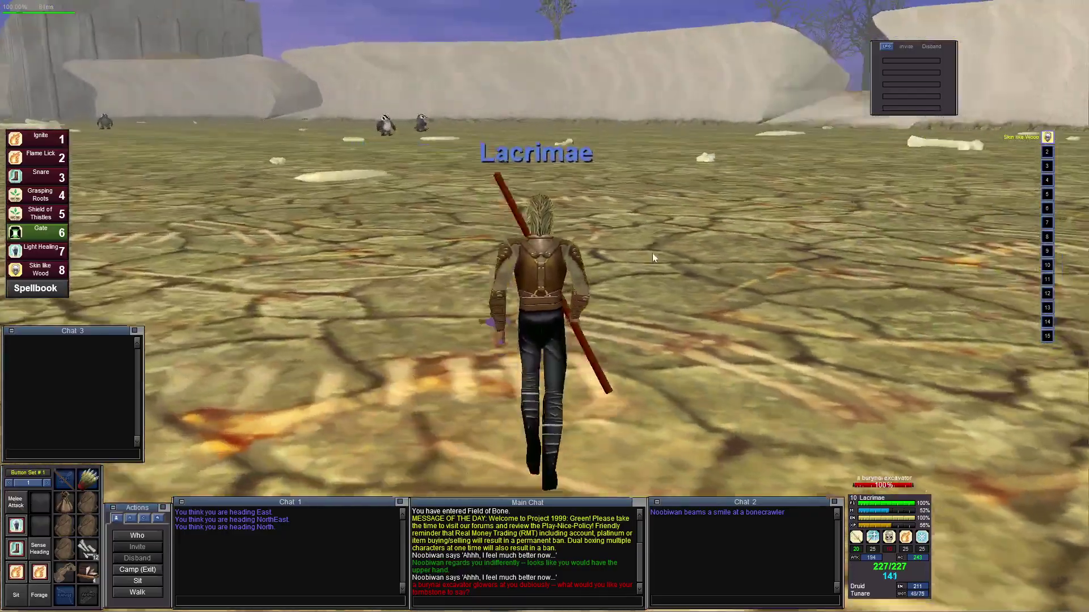
key("Up")
key("Left")
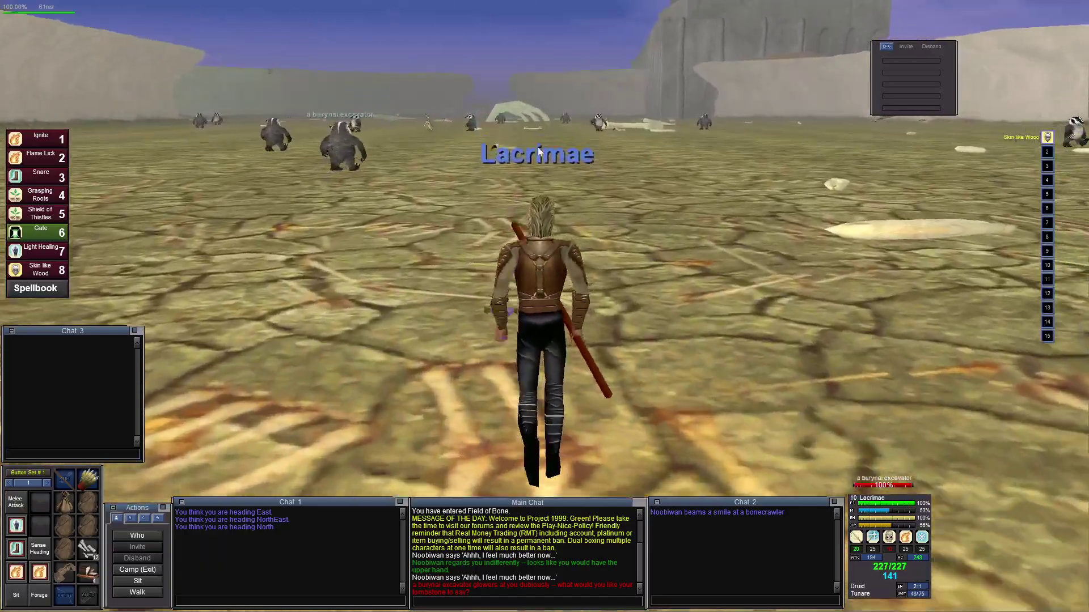
key("Up")
key("Right")
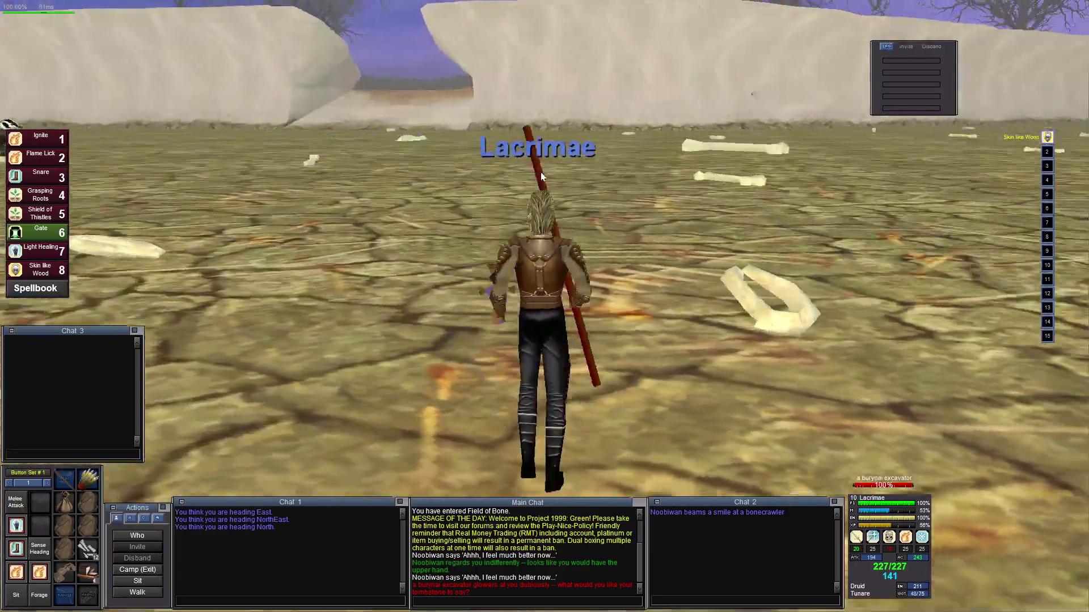
Turn east and run straight toward the ruined tower
key("Up")
key("Right")
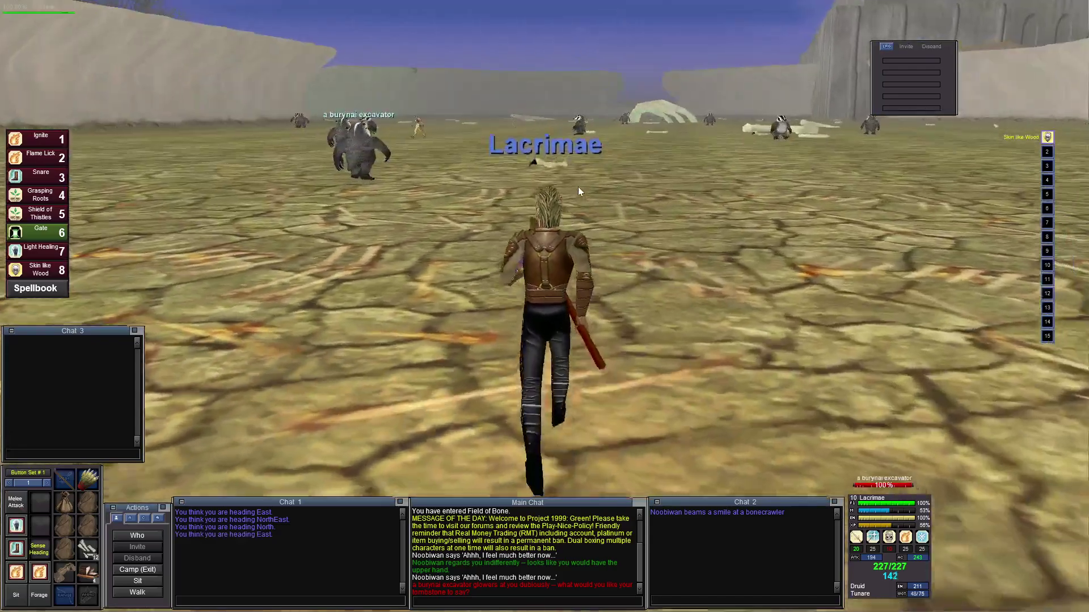
key("Up")
key("Right")
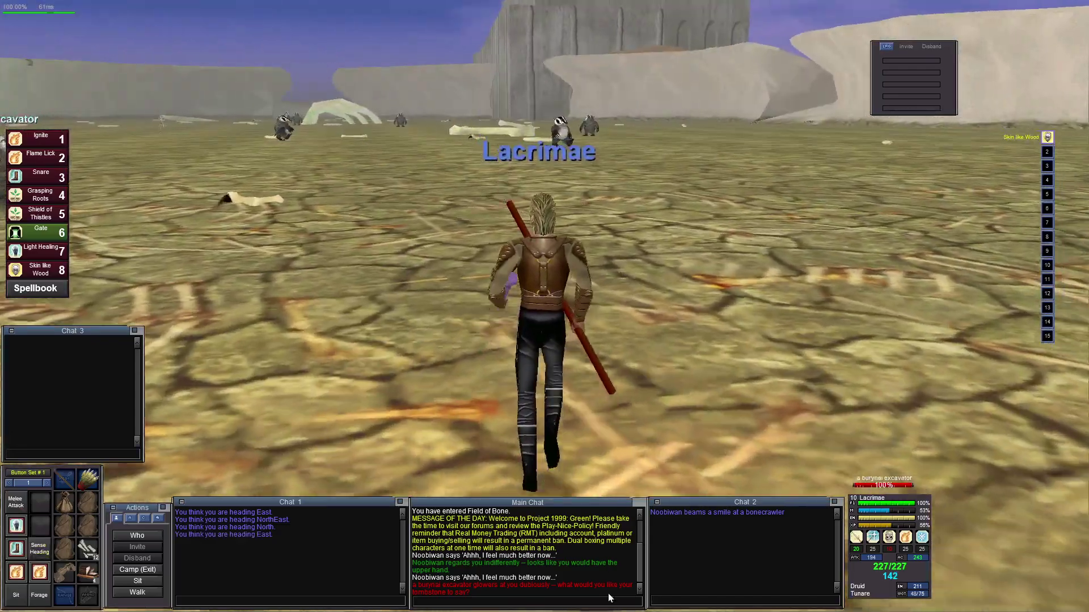
key("Up")
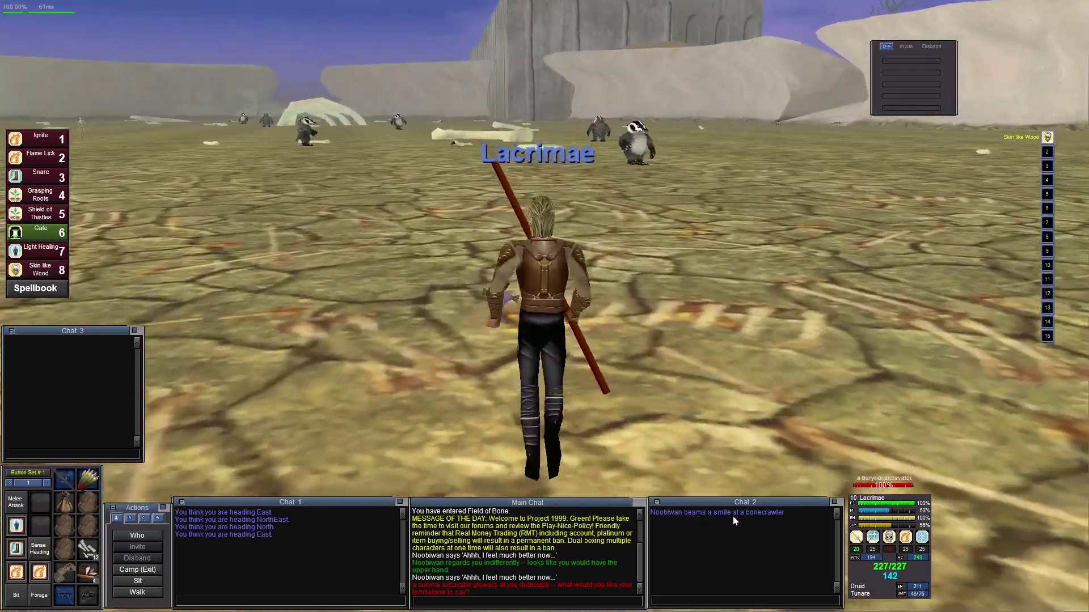
key("Up")
key("Left")
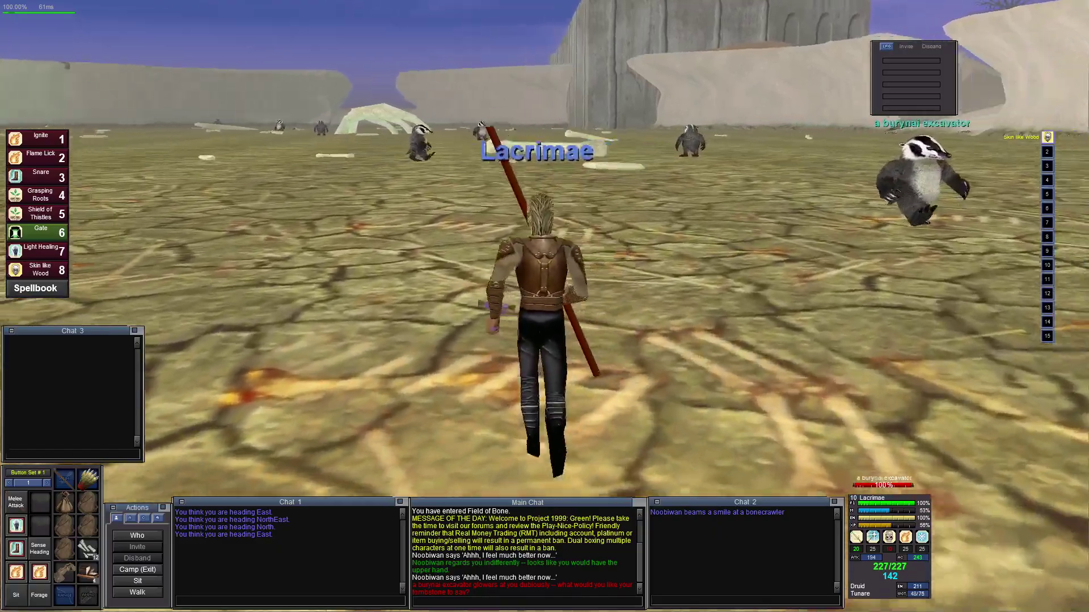
key("Up")
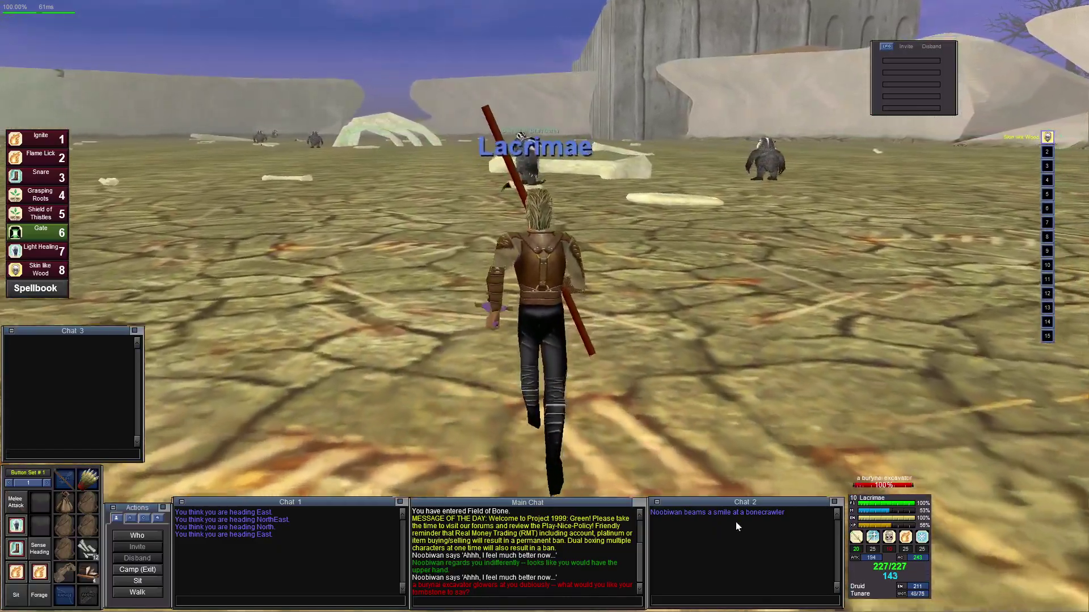
key("Up")
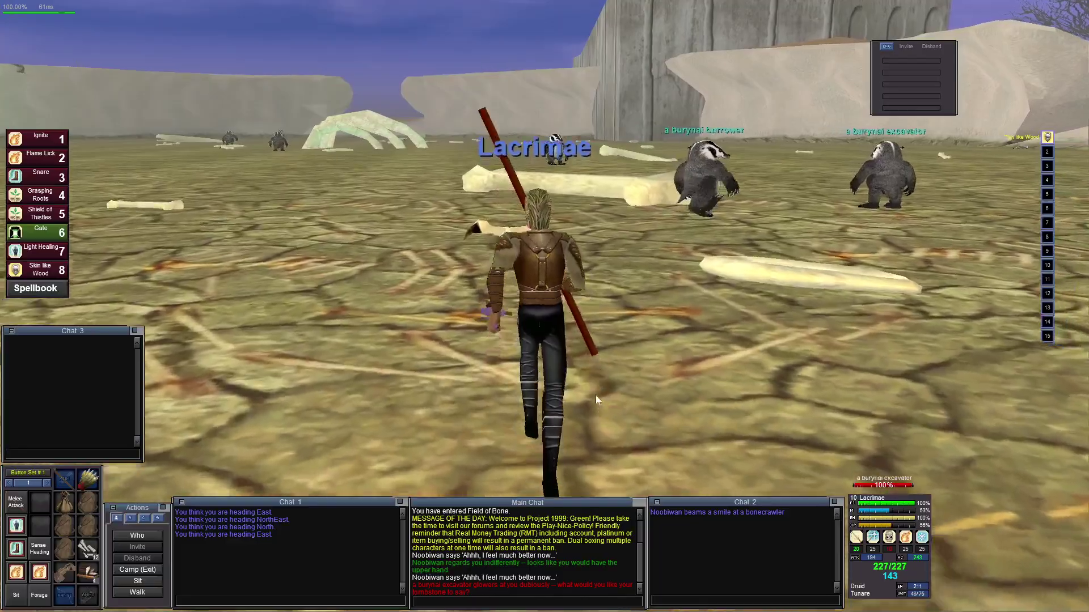
Veer left around the badgers past the rib bones and close in on the stone tower
key("Up")
key("Left")
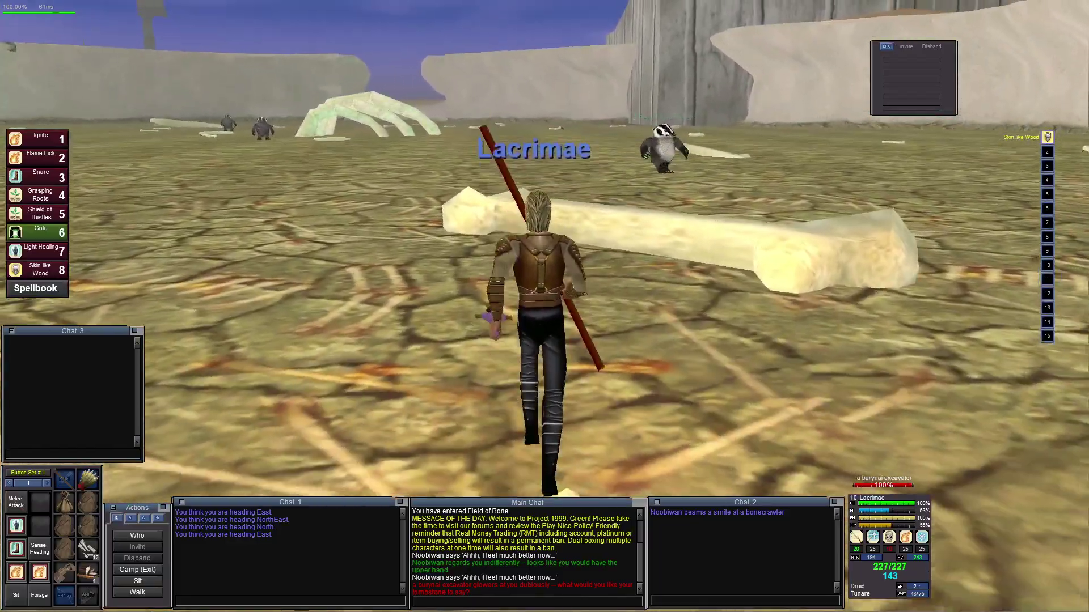
key("Up")
key("Left")
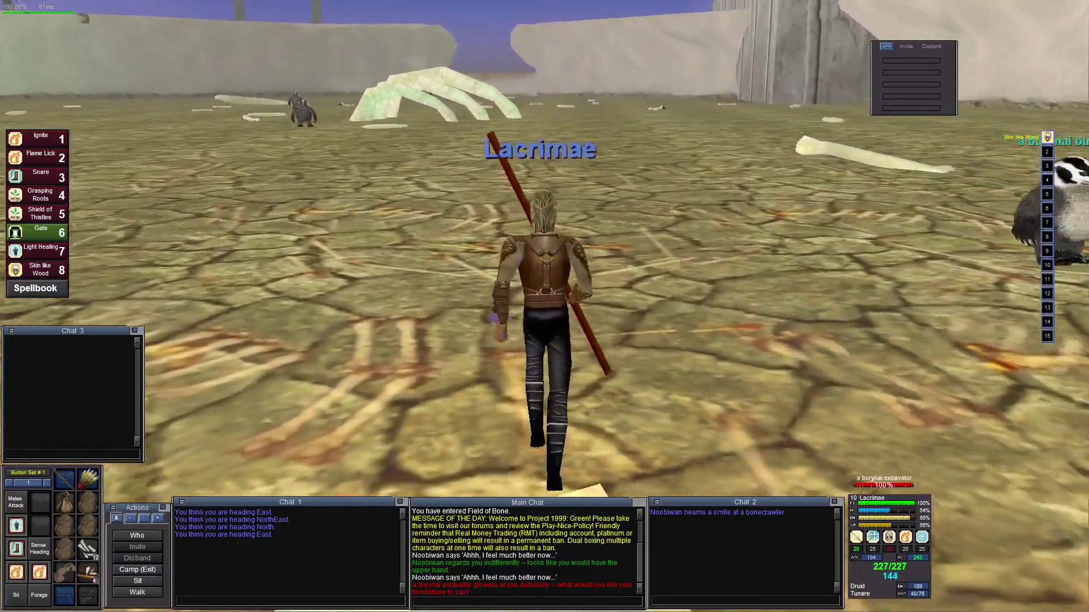
key("Up")
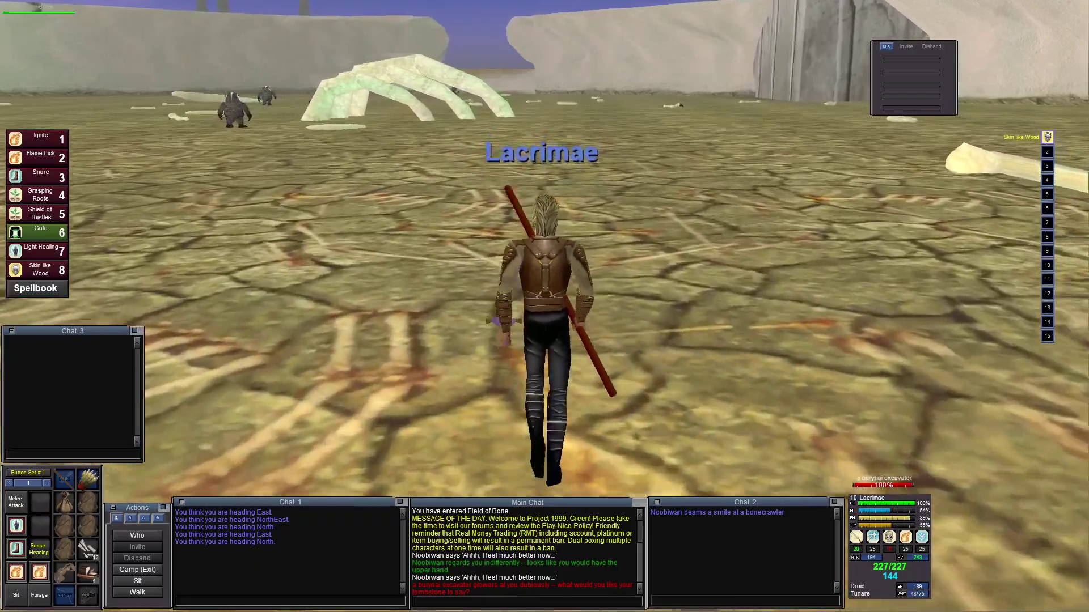
key("Up")
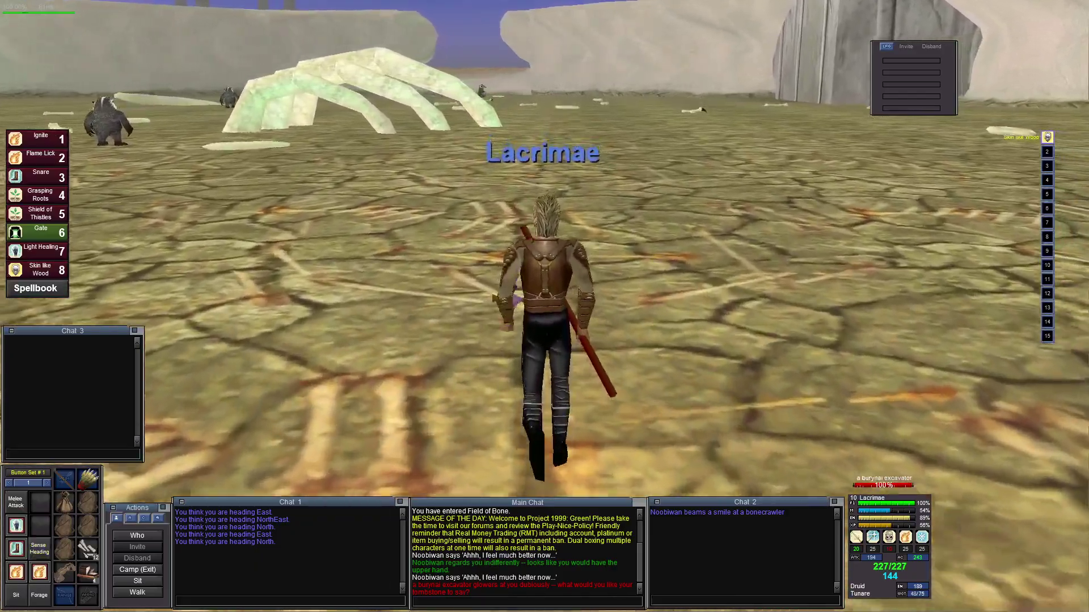
key("Up")
key("Right")
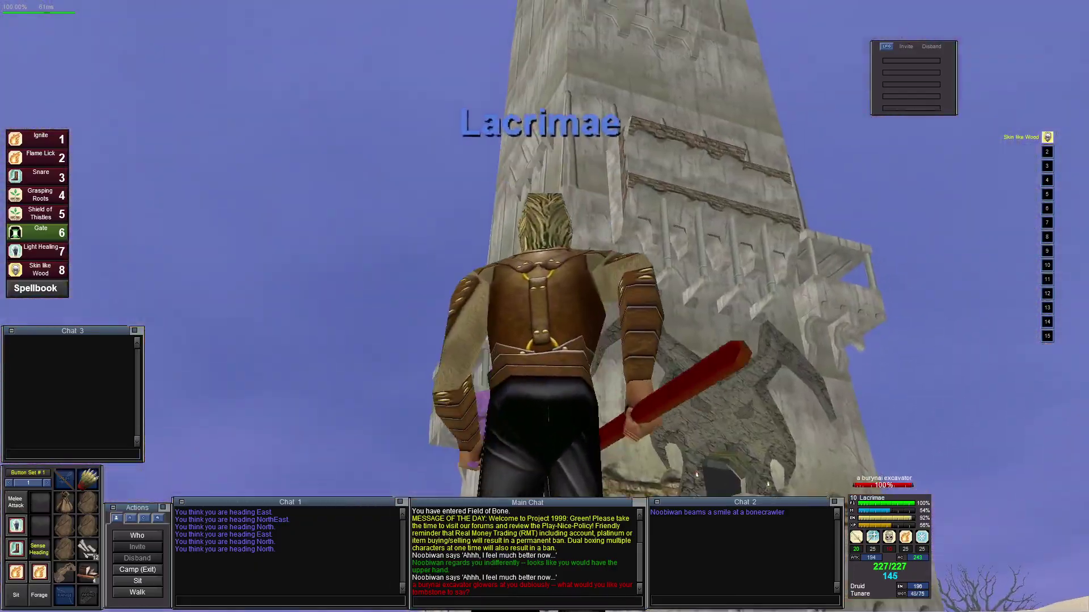
Back off the tower, turn around and run toward the gap between the cliffs
key("Down")
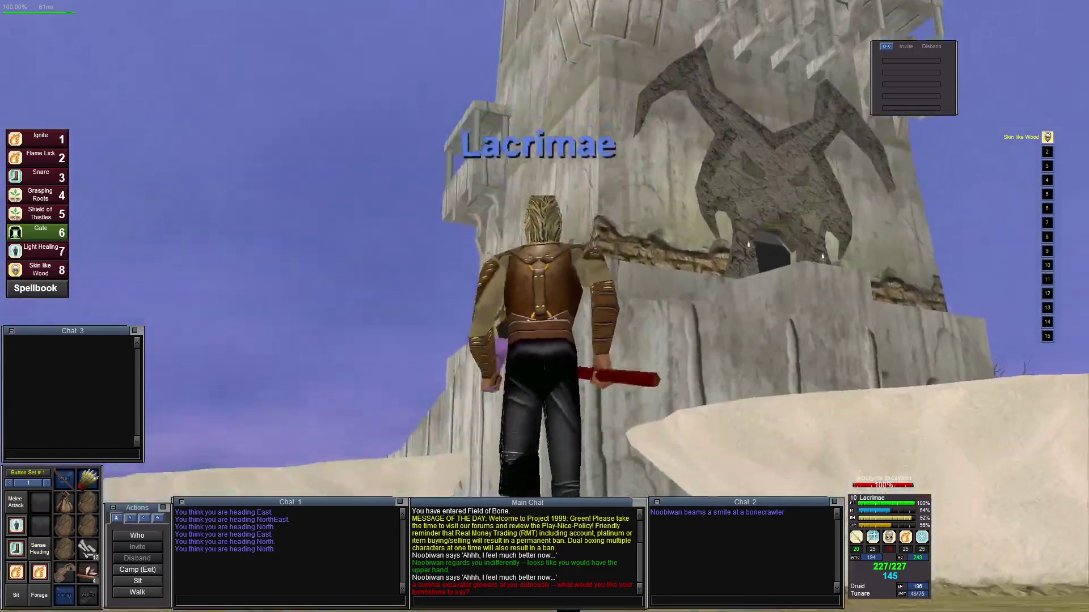
key("Up")
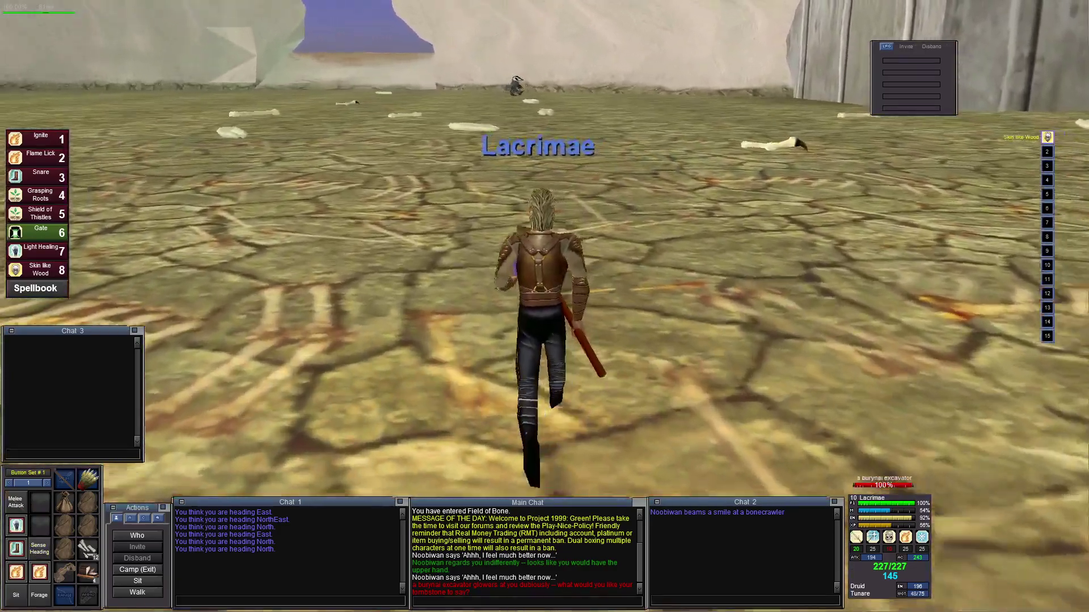
key("Right")
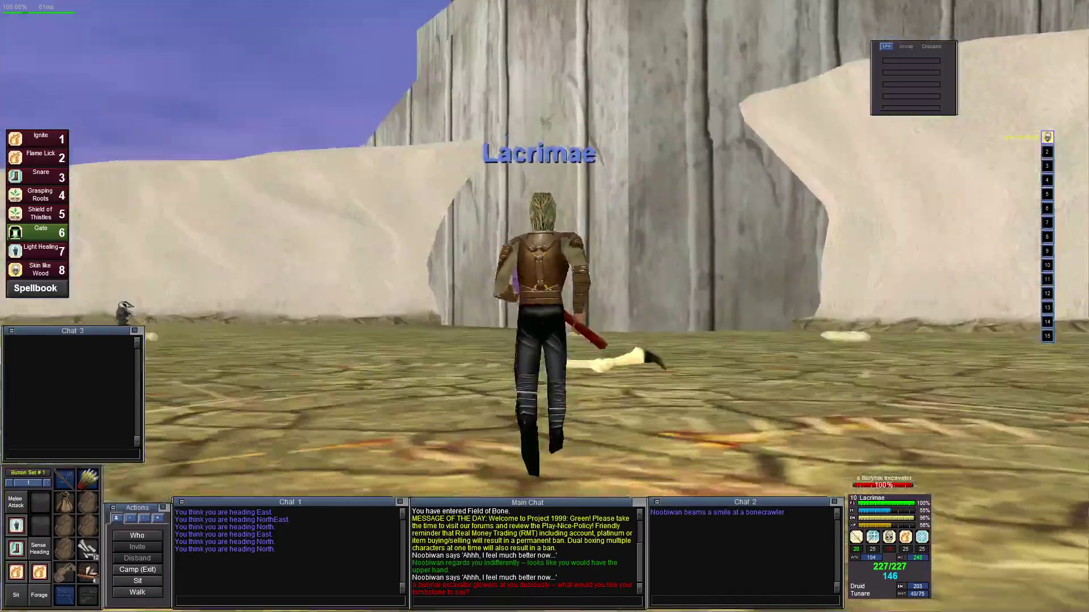
key("Left")
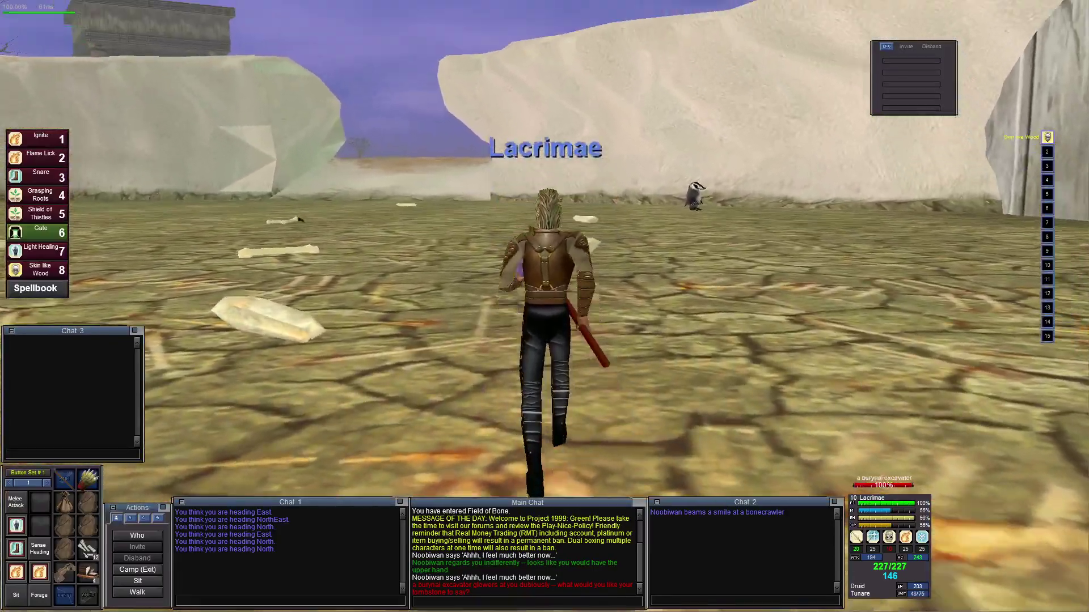
key("Right")
key("Right")
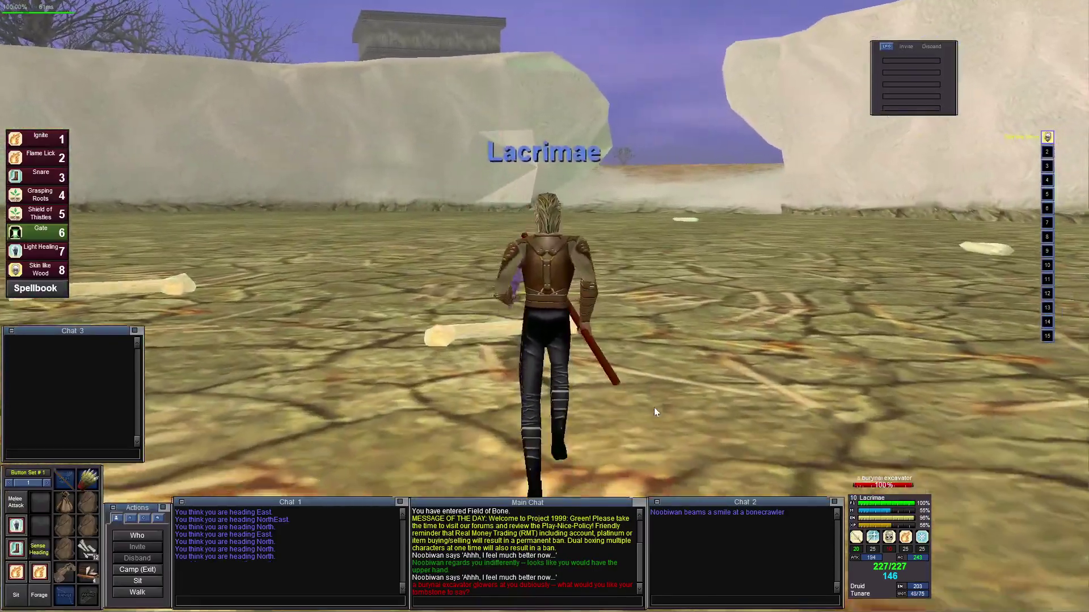
key("Left")
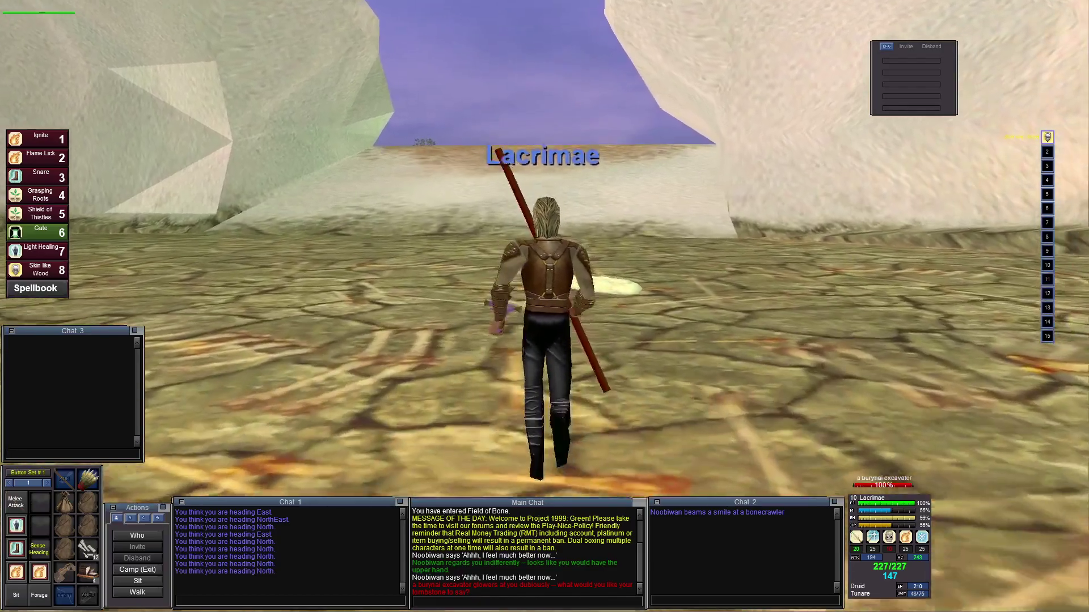
key("Page_Down")
key("Home")
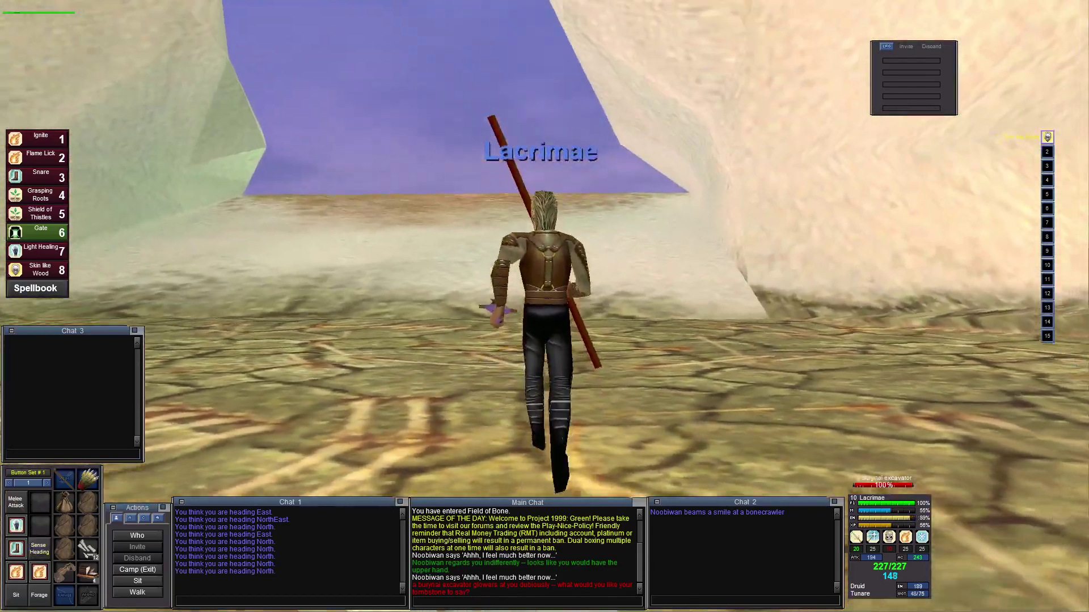
Pass through the cliff gap and run uphill toward the stone building and forest
key("Right")
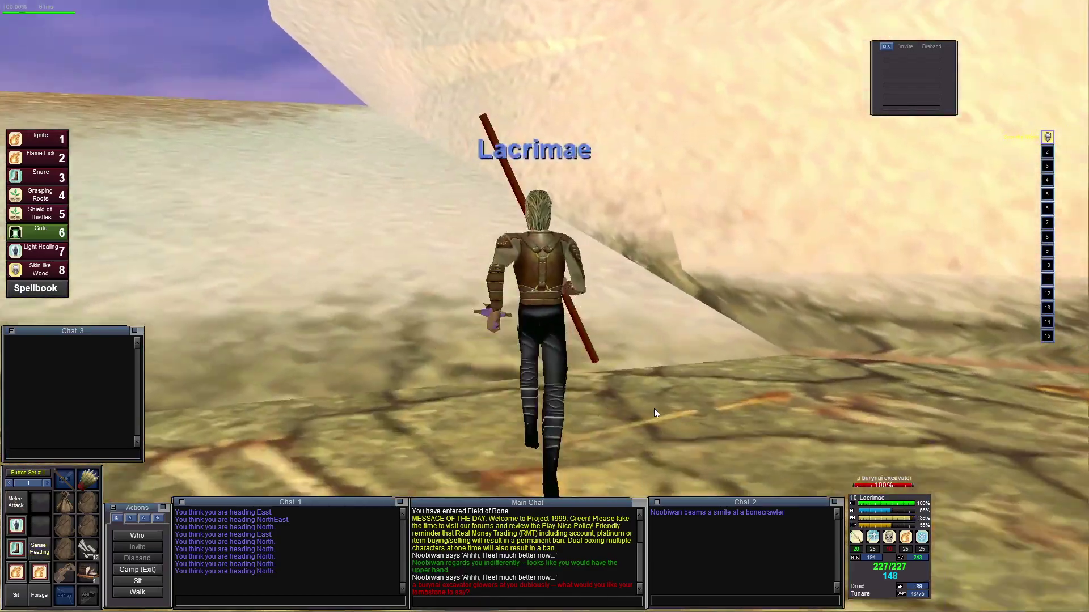
key("Left")
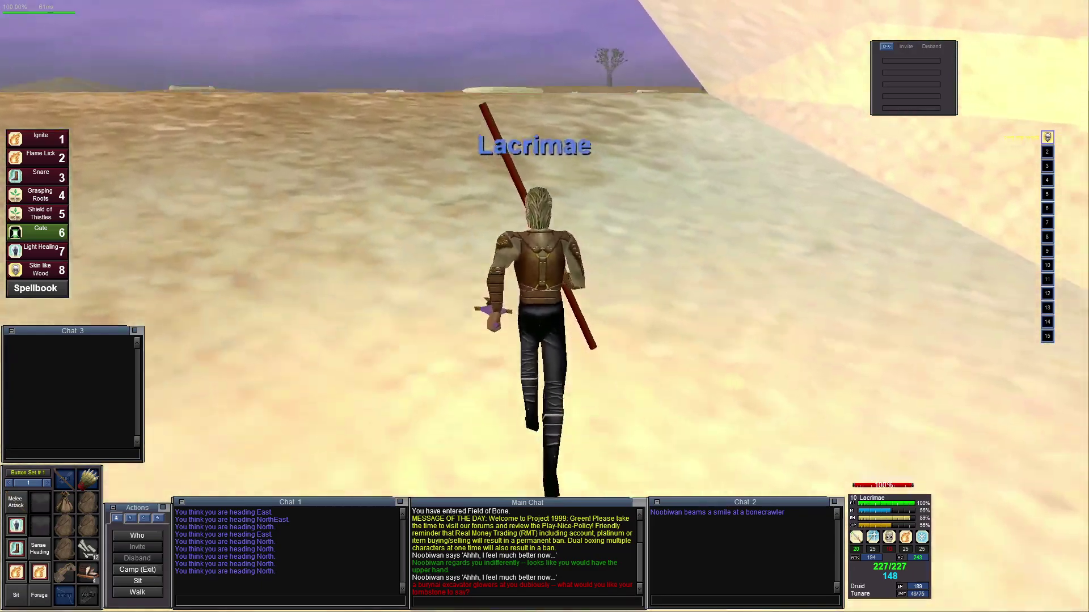
key("Right")
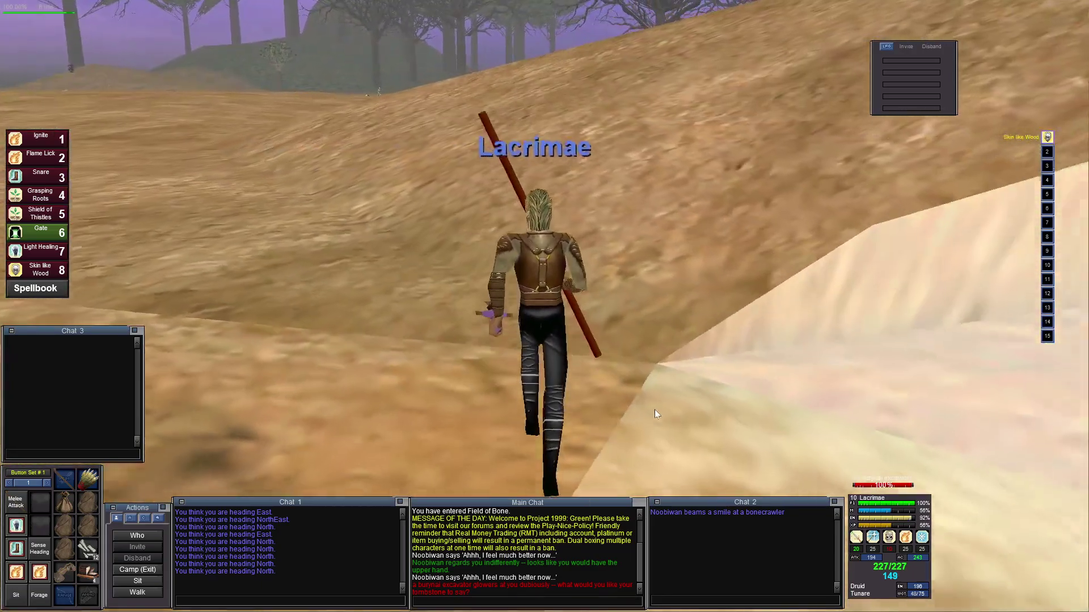
key("Left")
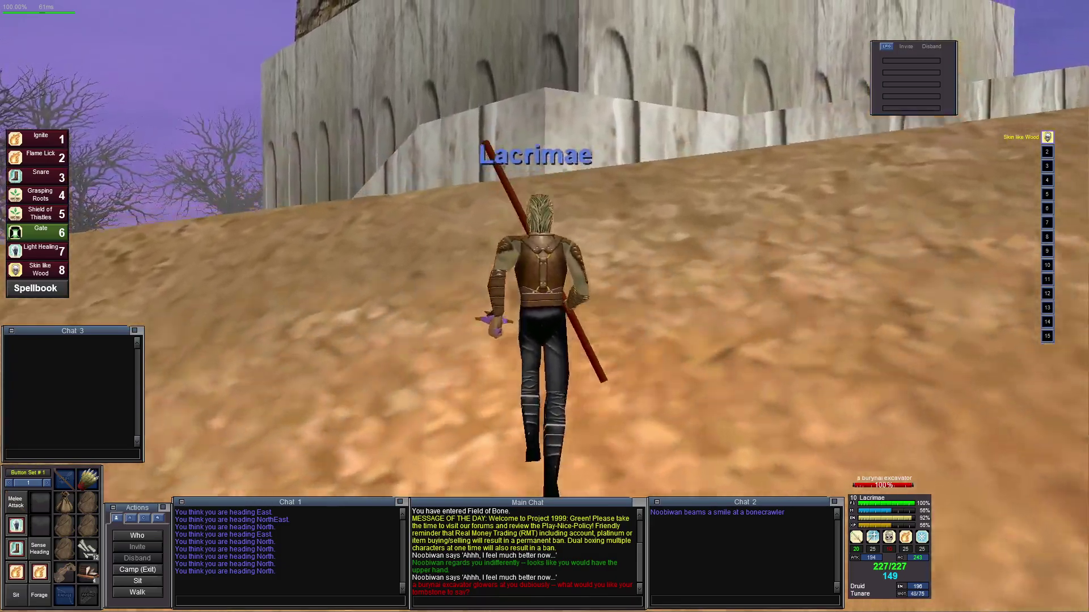
key("Left")
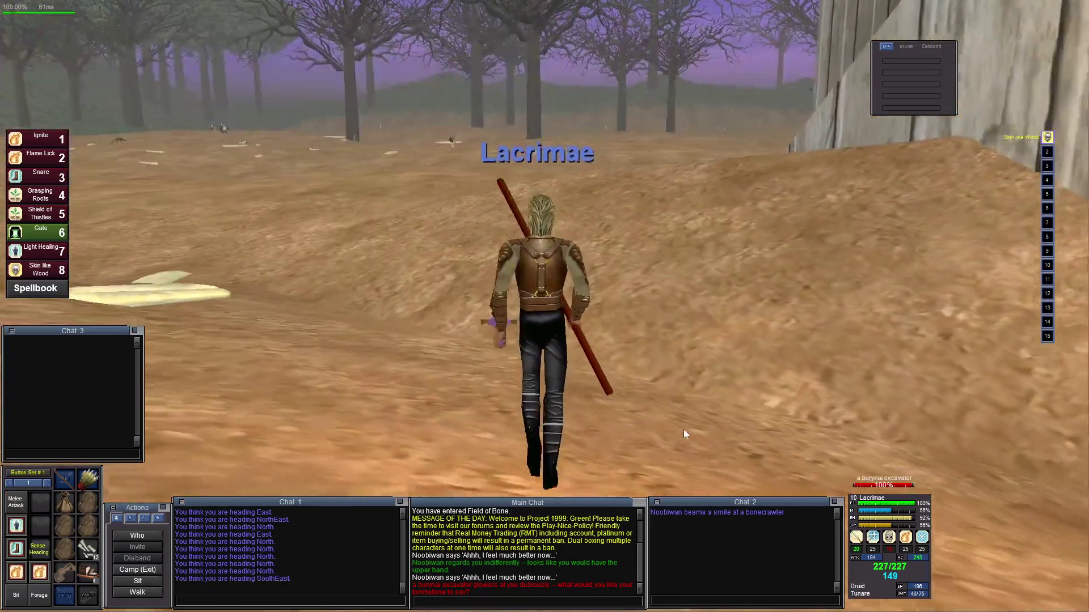
scroll(697, 413, "up", 5)
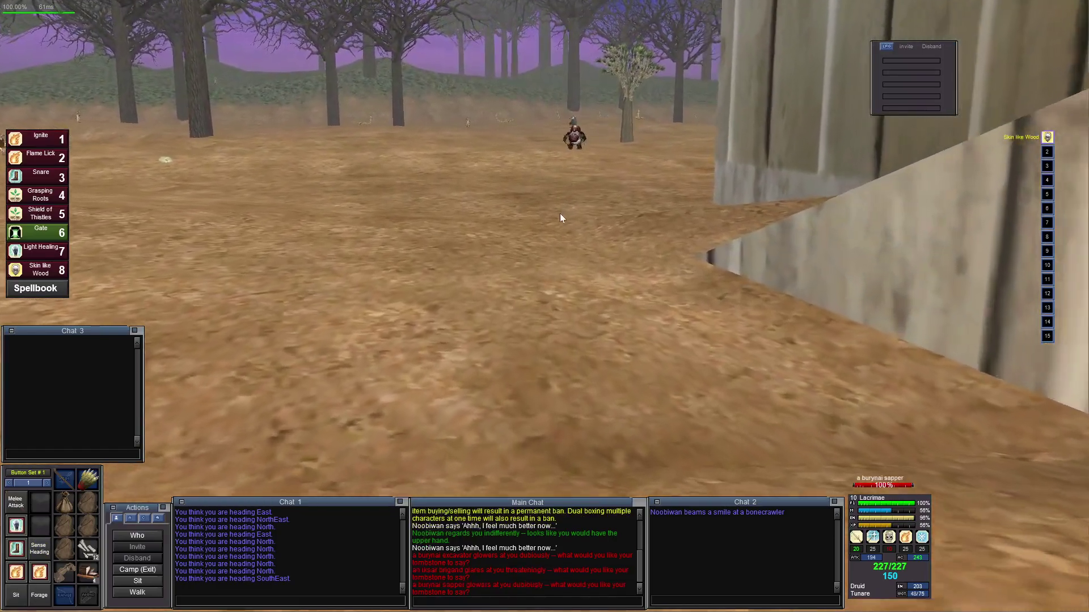
Raise the view, run west along the wall ledge and face the skeleton Zaldar
left_click_drag(560, 218, 559, 171)
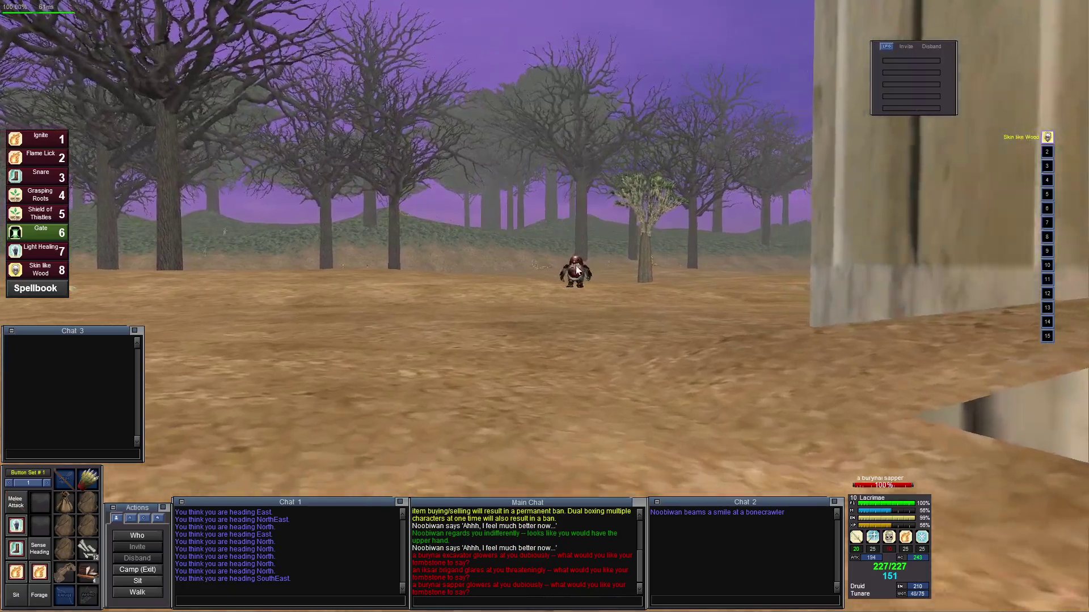
left_click_drag(578, 270, 578, 266)
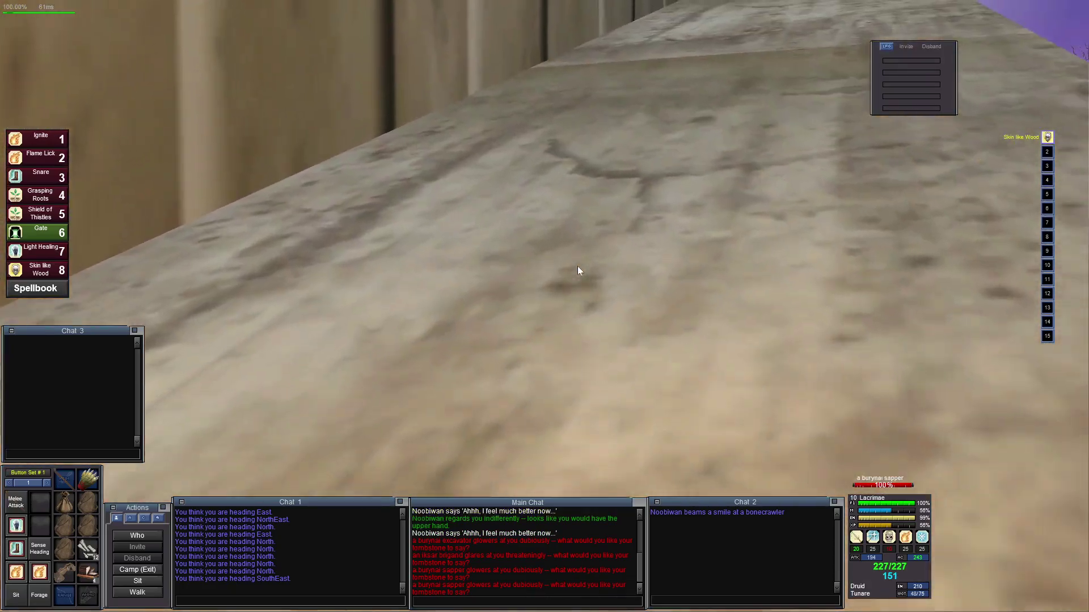
key("Right")
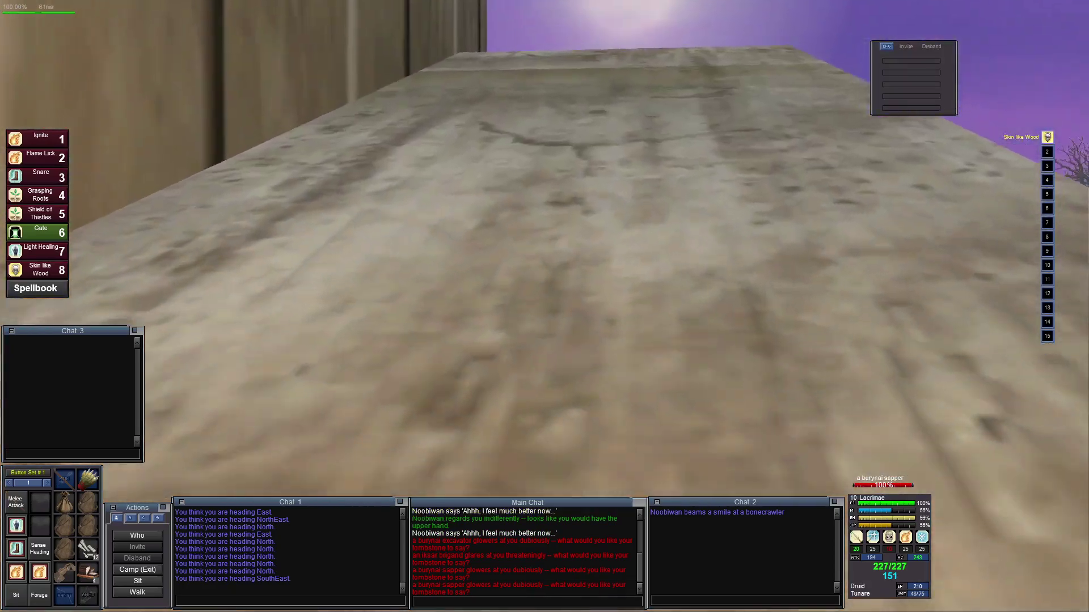
key("Right")
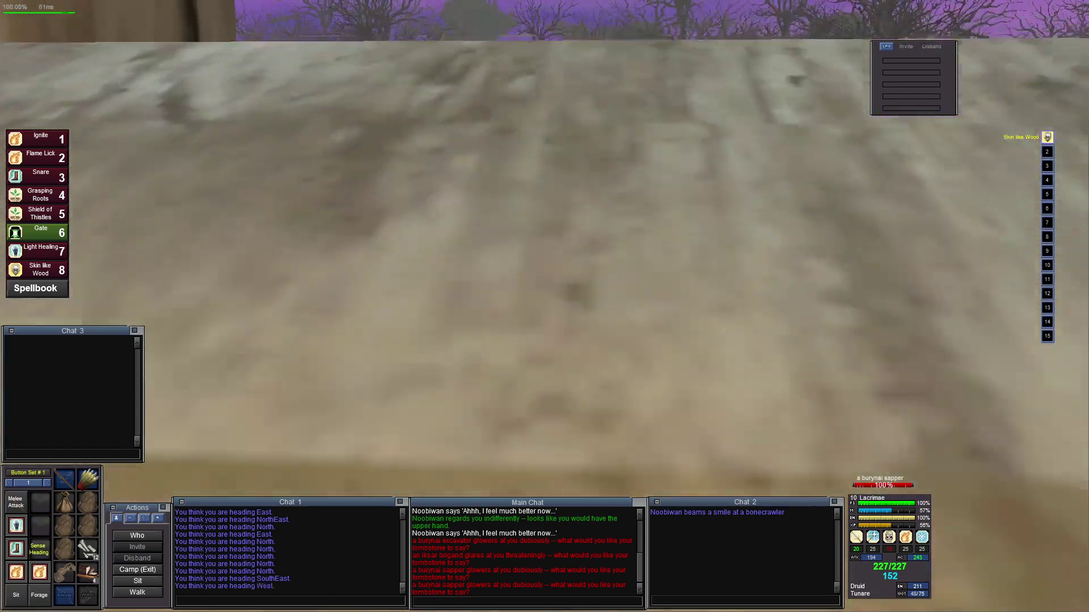
key("Up")
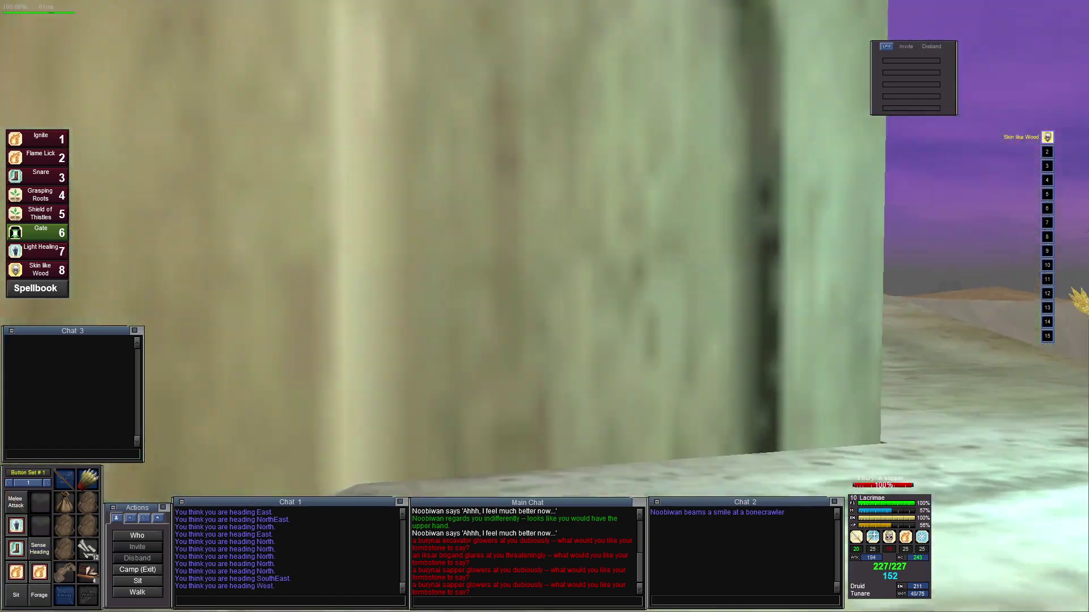
key("Right")
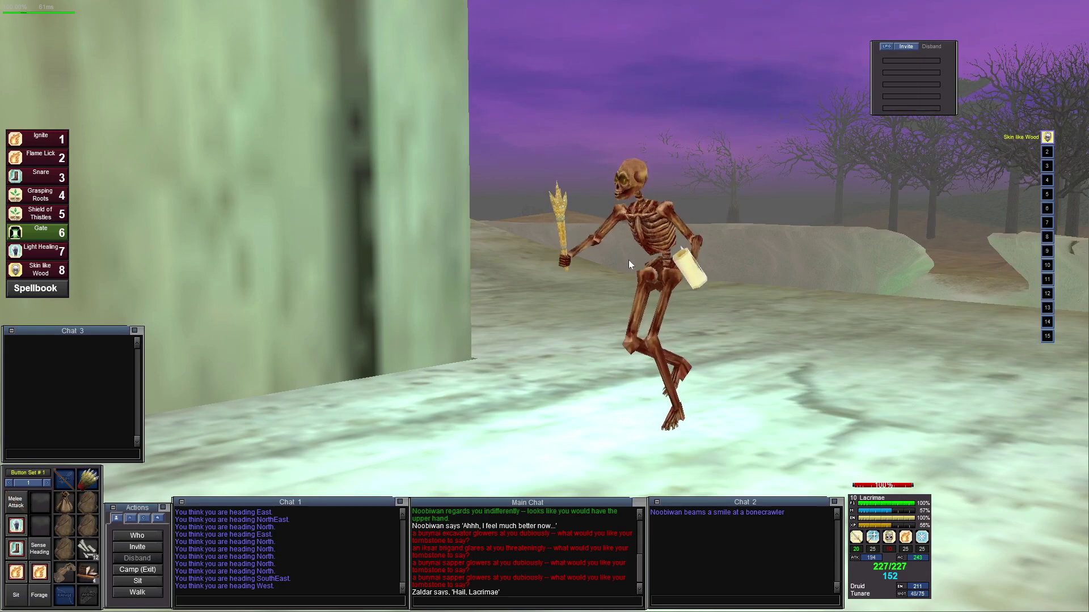
Approach Zaldar, wave and send the chat message about the noob ramps
key("Left")
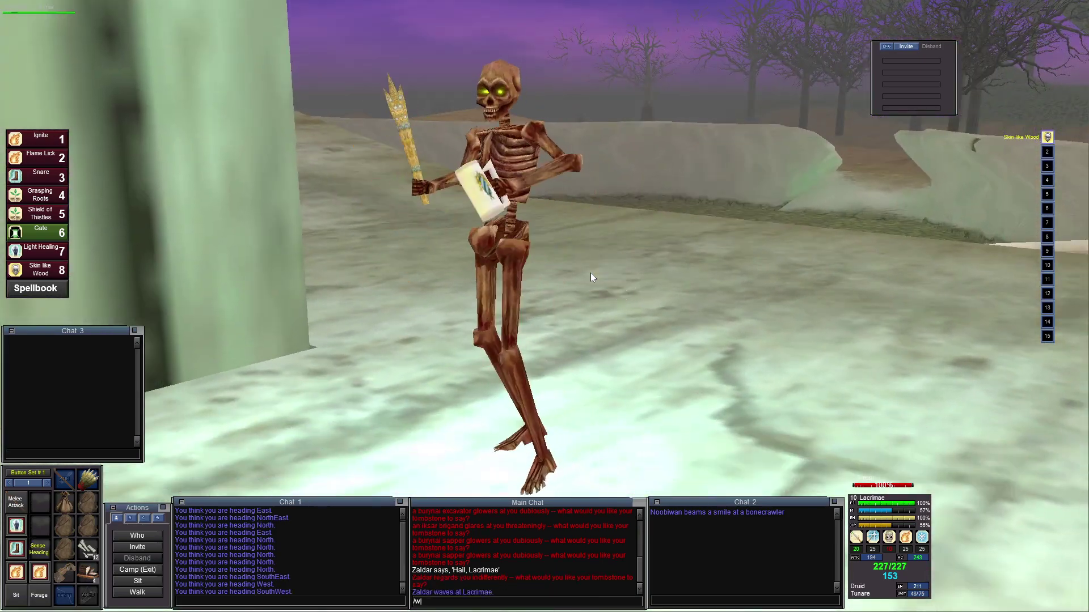
type("ave")
key("Return")
key("F9")
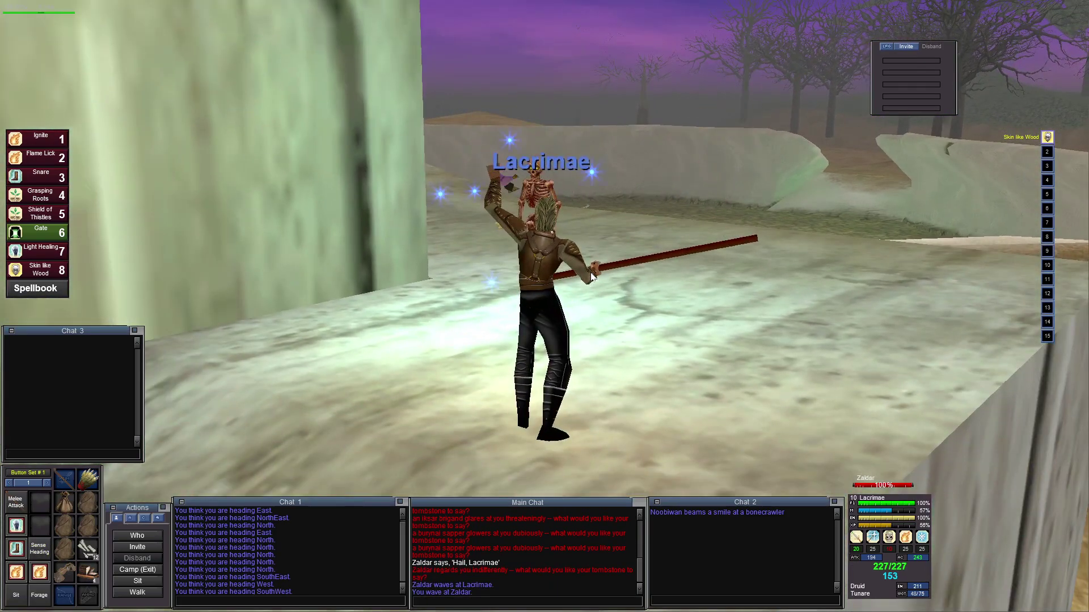
type("I was at the noob ra")
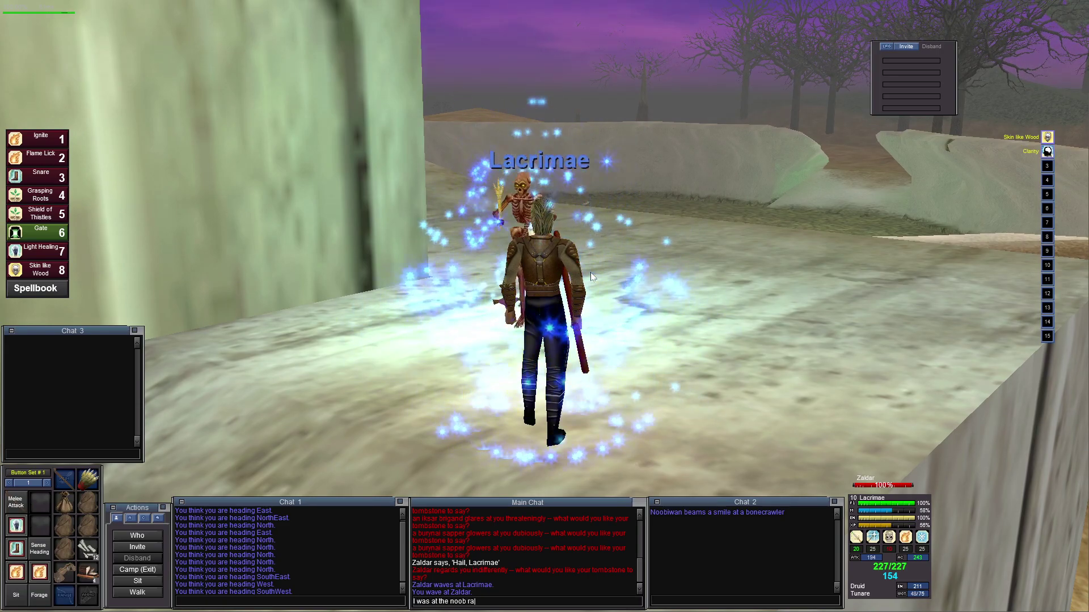
type("mps")
key("Return")
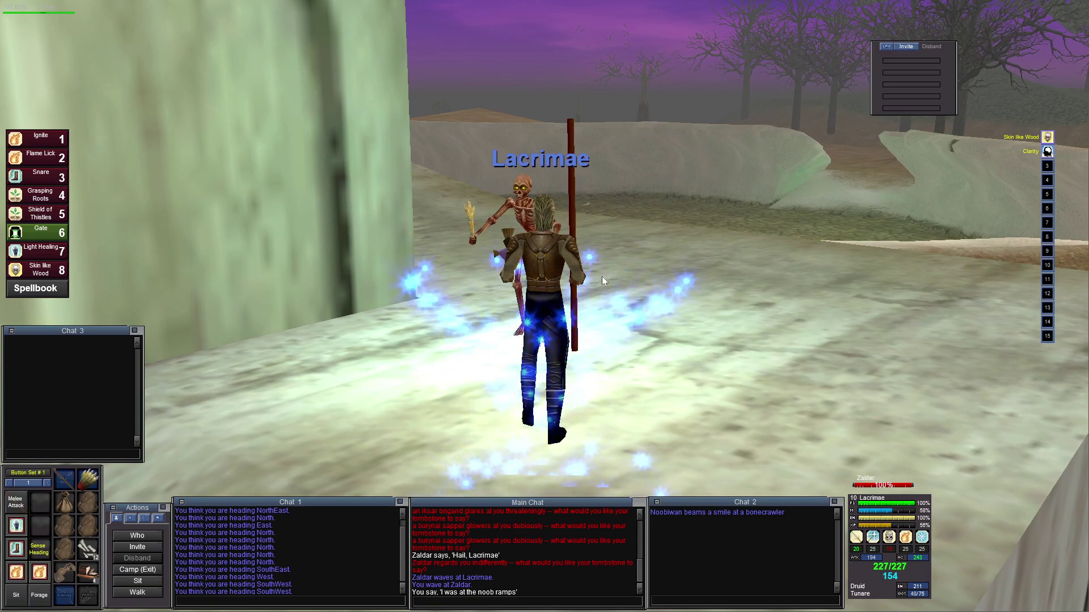
Turn away from Zaldar and walk south along the ramp
key("Left")
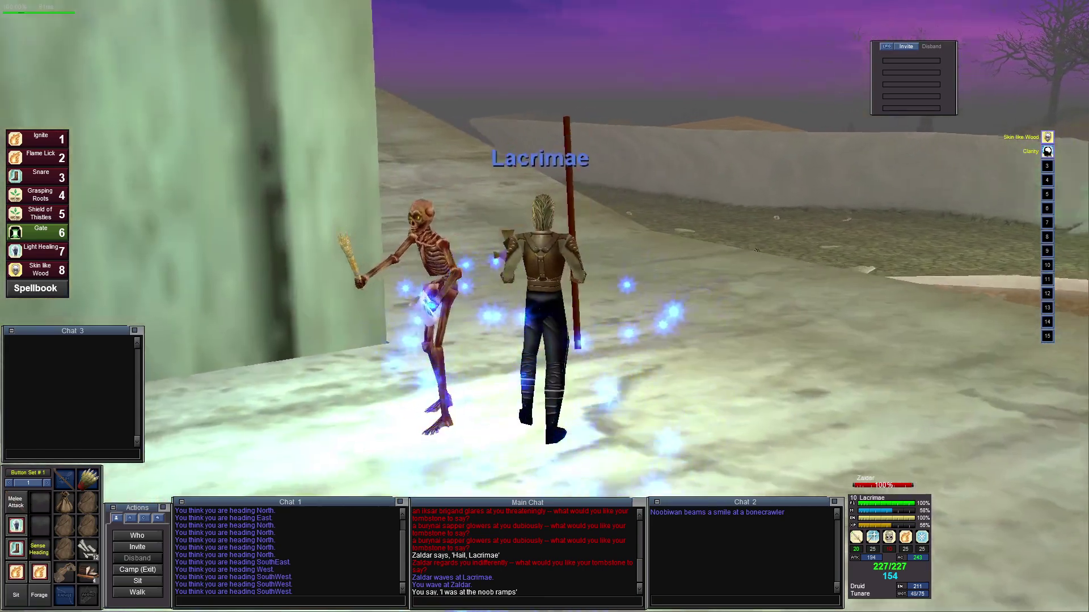
key("Left")
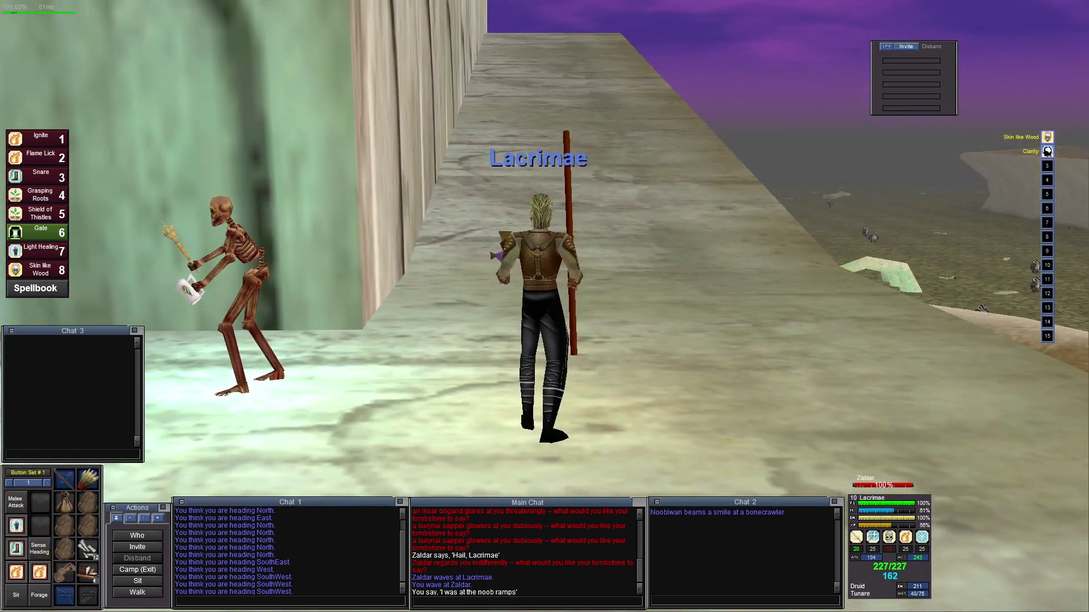
key("Up")
key("Left")
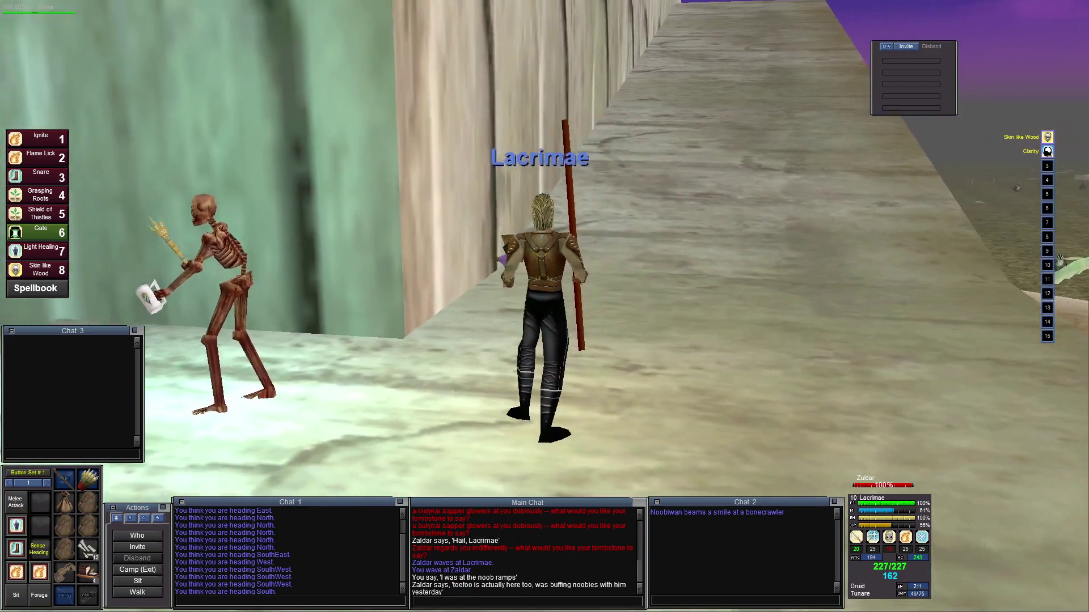
key("Right")
key("Up")
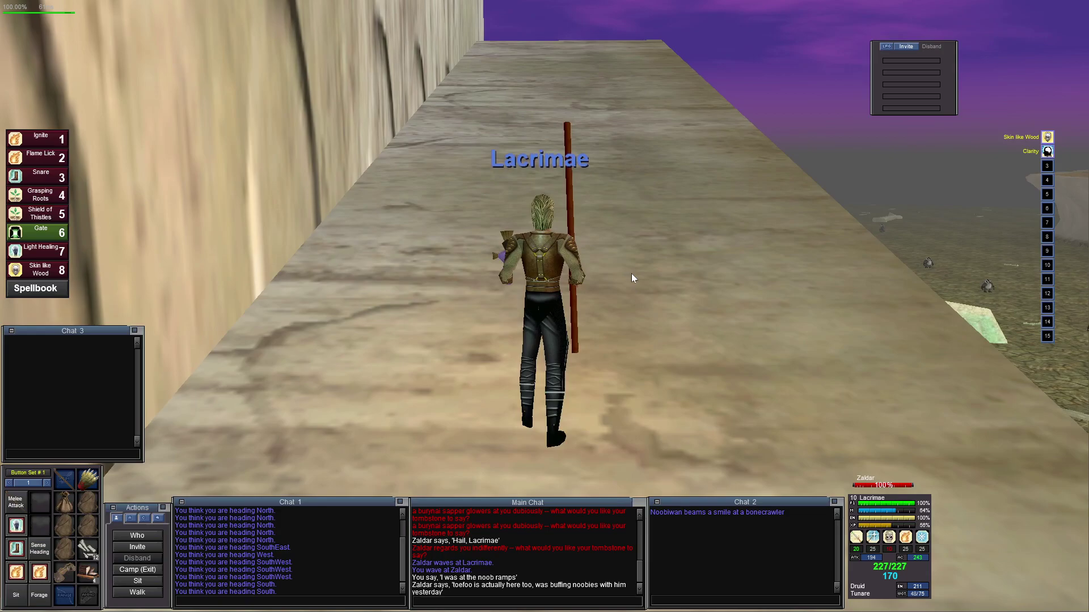
type("=)")
Send the =) smiley, run to the end of the ramp and turn left onto the stone ledge
key("Return")
key("Up")
key("Up")
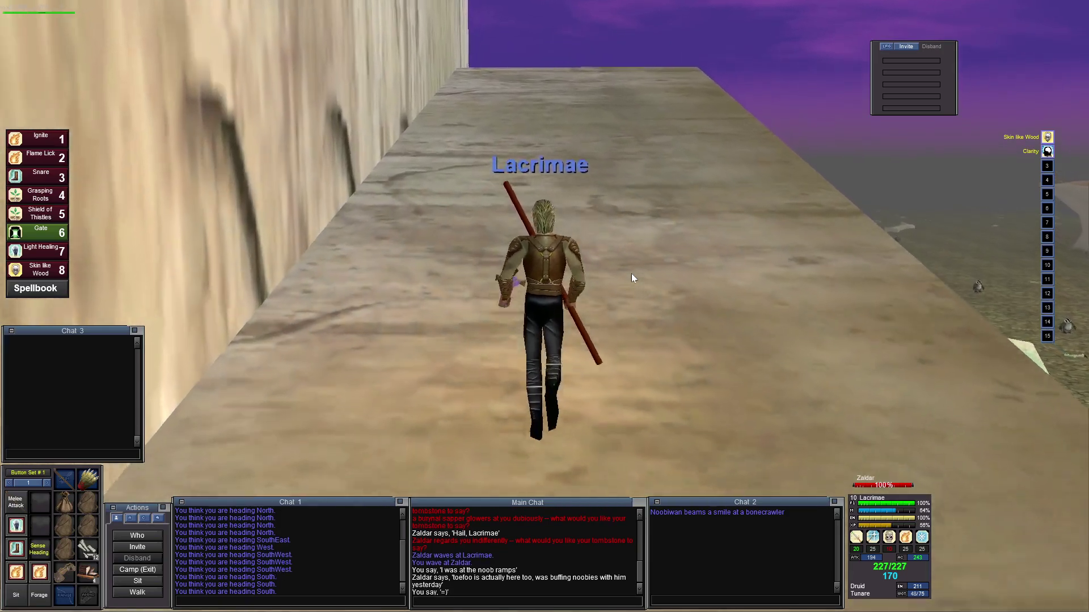
key("Up")
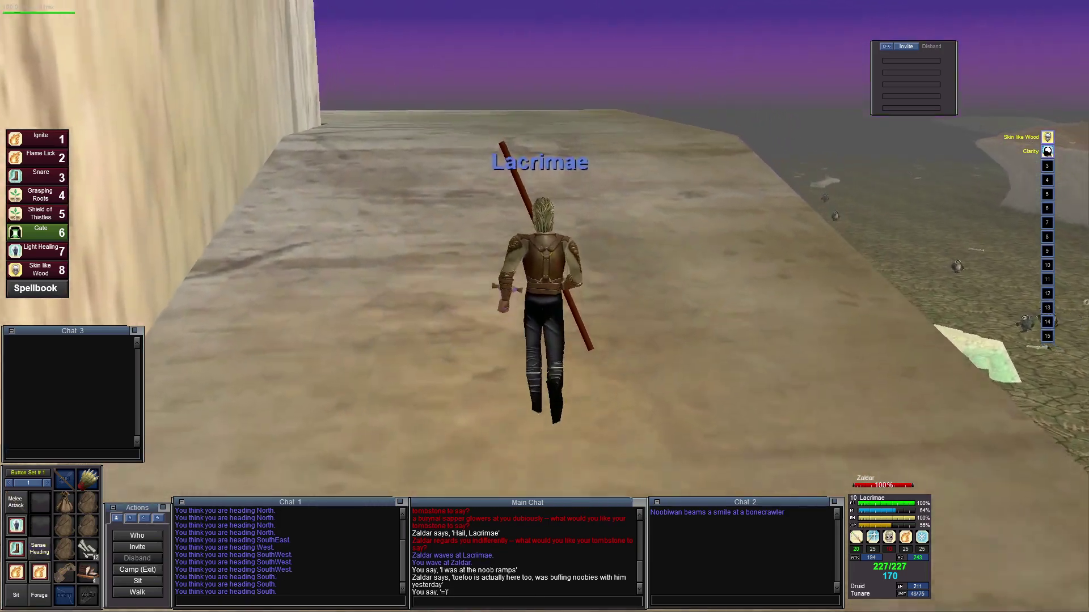
key("Left")
key("Up")
key("Up")
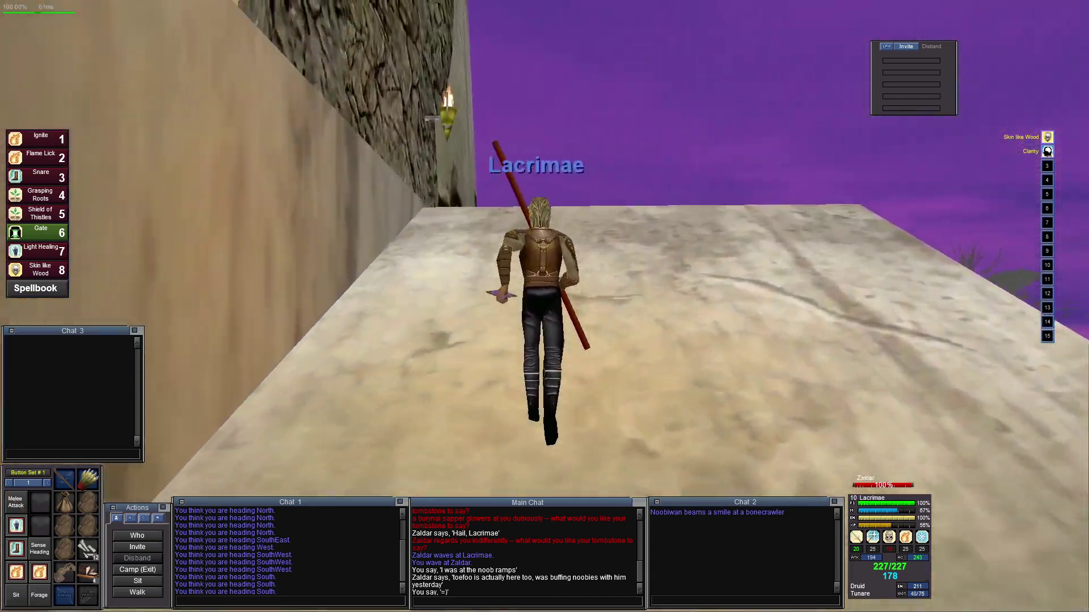
key("Left")
key("Left")
Drop into the corridor, enter Kurn's Tower and walk past Kiwiscotta's corpse to the pillars
key("Up")
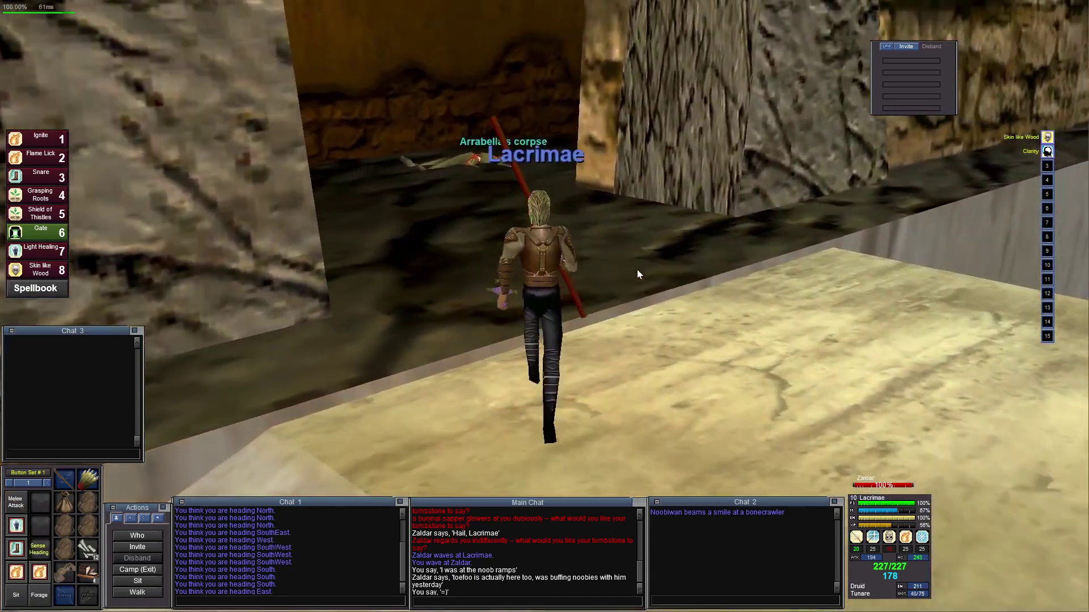
key("Up")
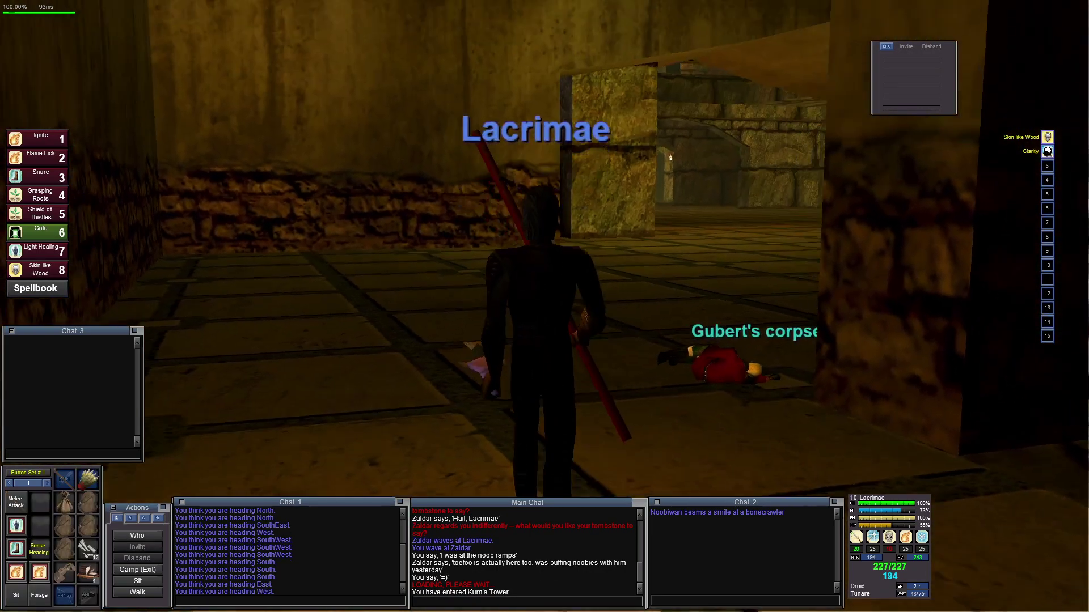
key("Up")
key("Left")
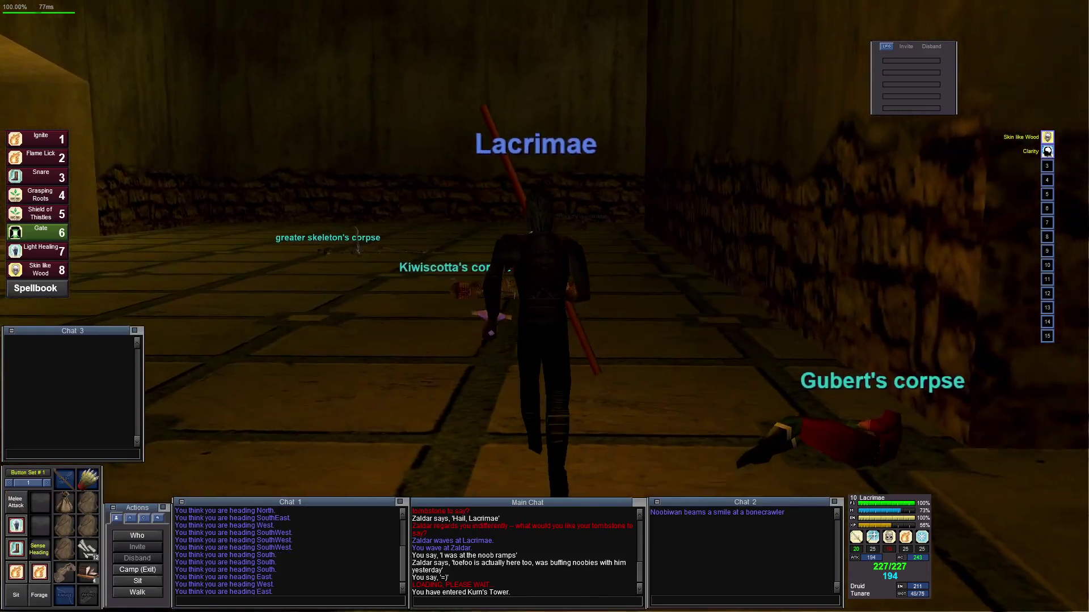
key("Up")
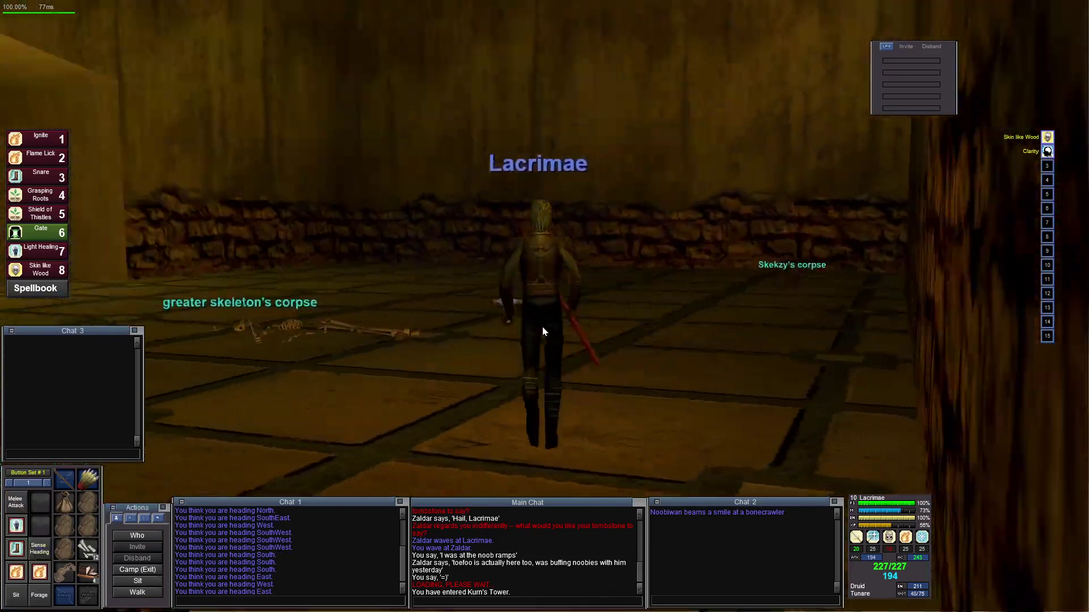
key("Left")
key("Up")
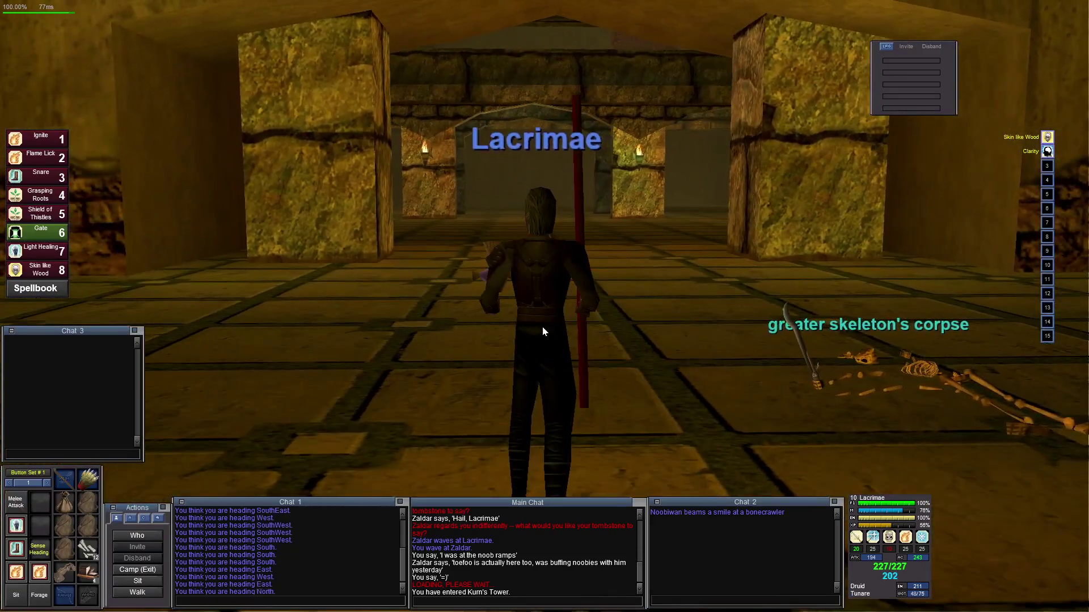
key("Up")
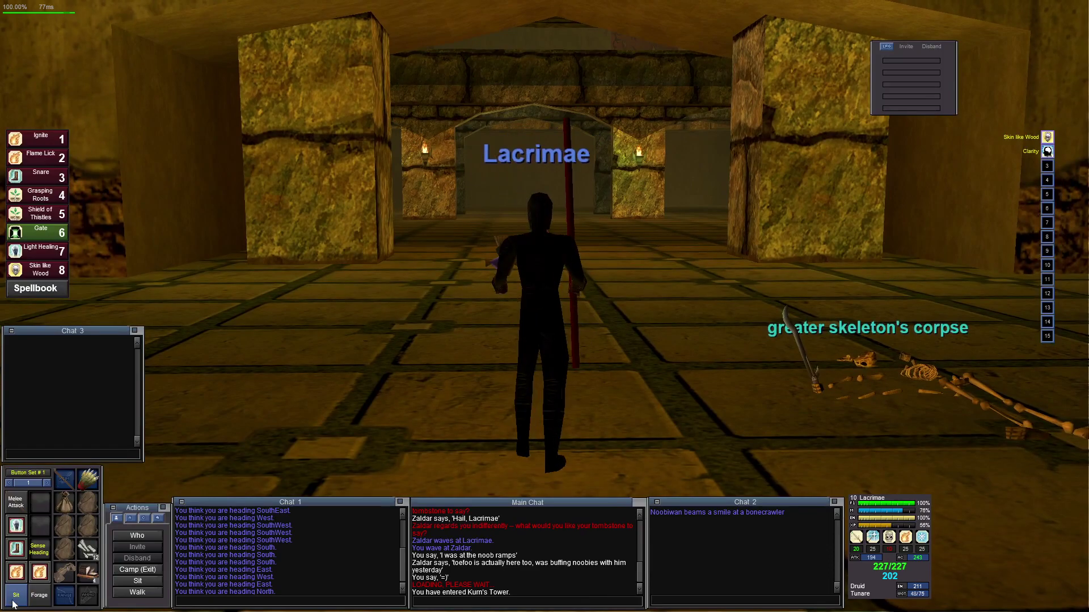
Sit down to rest, then stand and walk up to face the pillared doorway
left_click(15, 596)
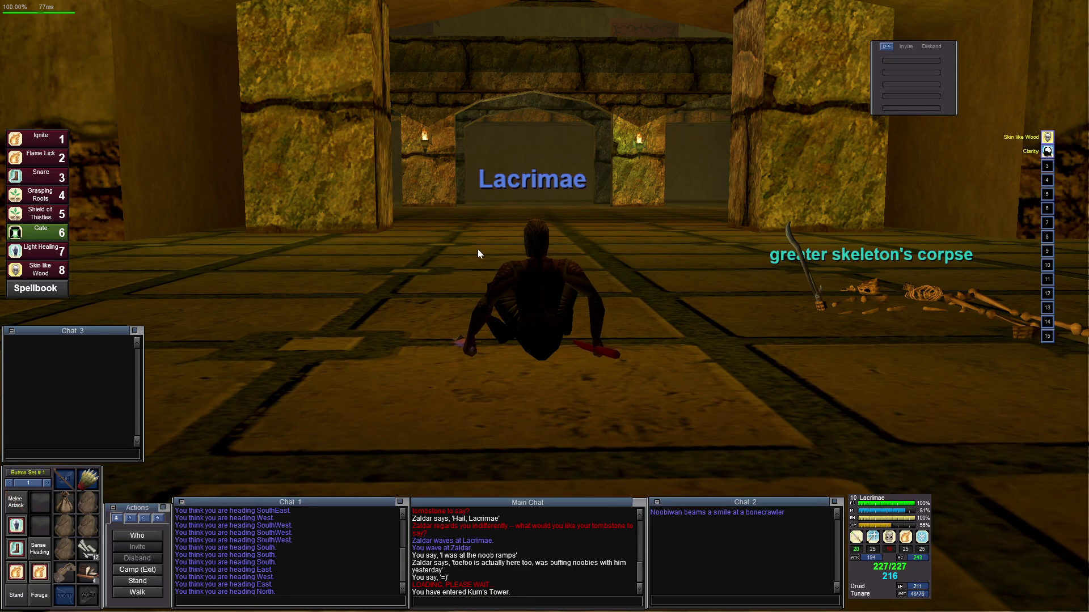
key("Left")
key("Left")
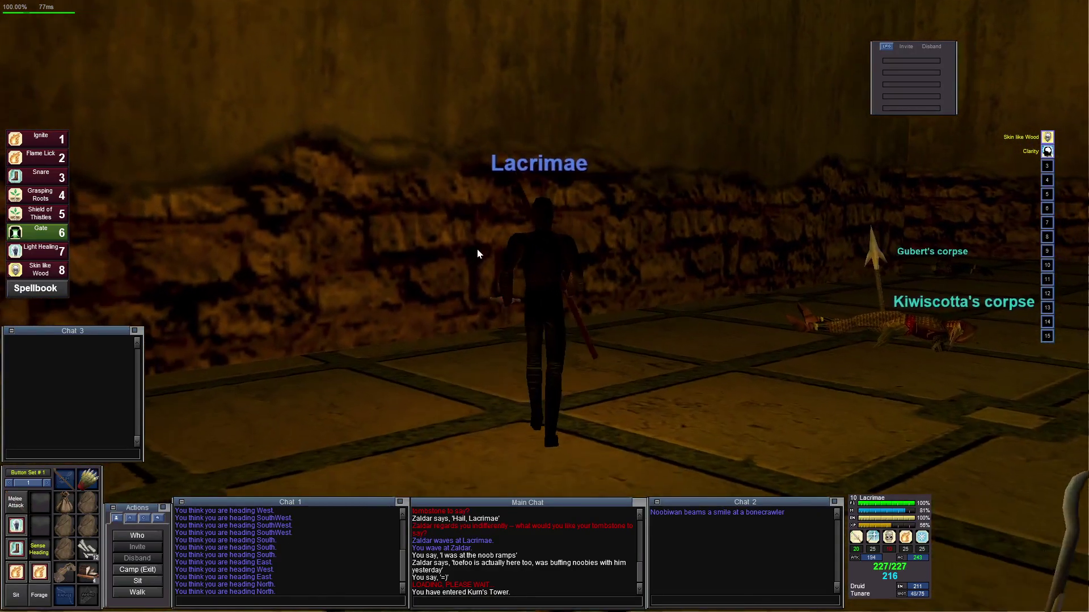
key("Up")
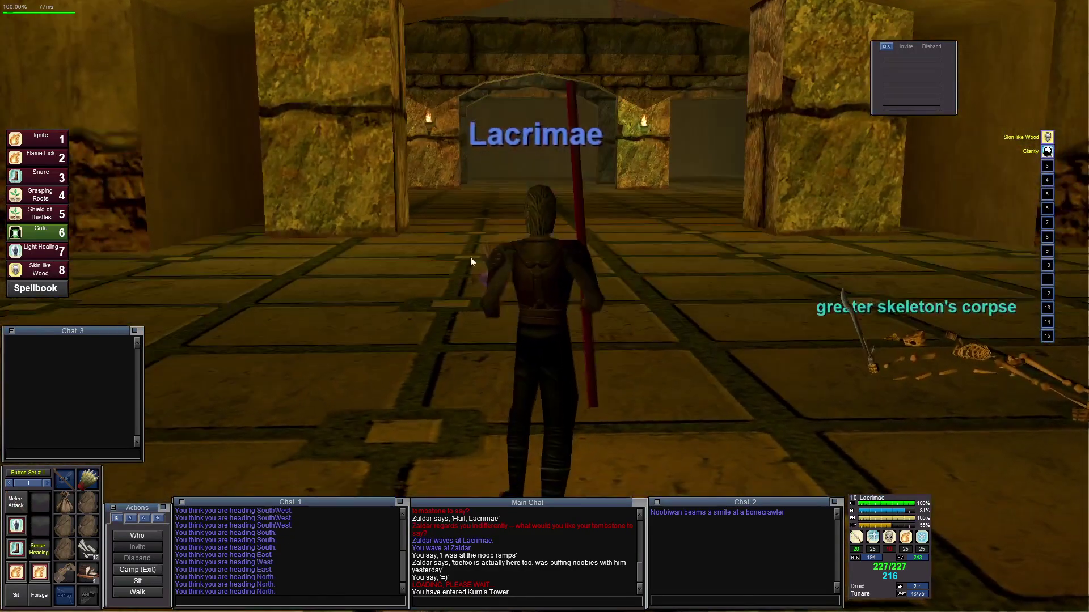
Sit again and consider the player Gojirafist
left_click(21, 600)
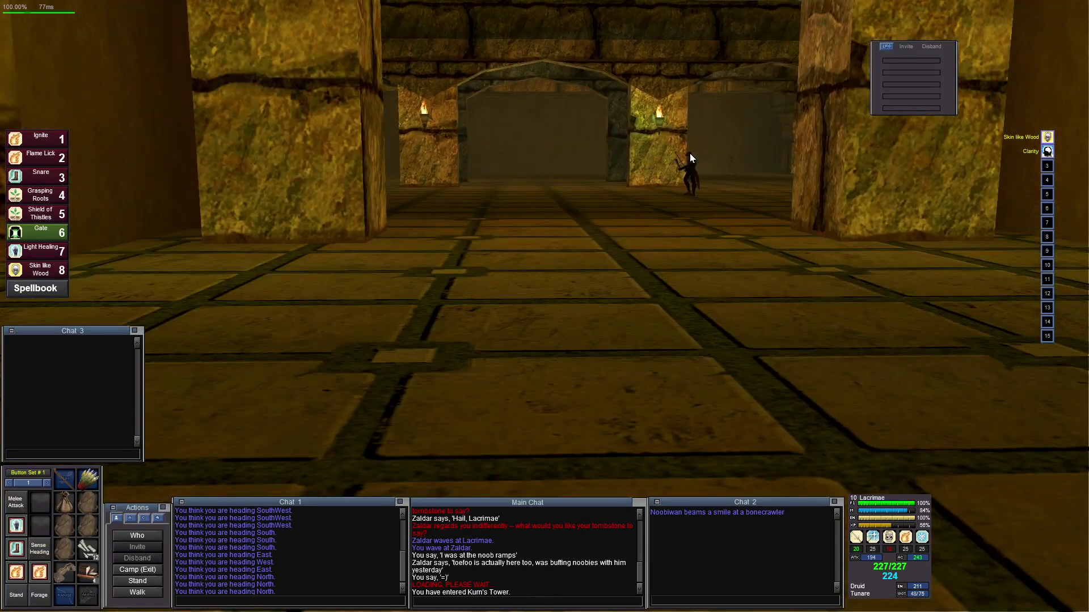
left_click(689, 158)
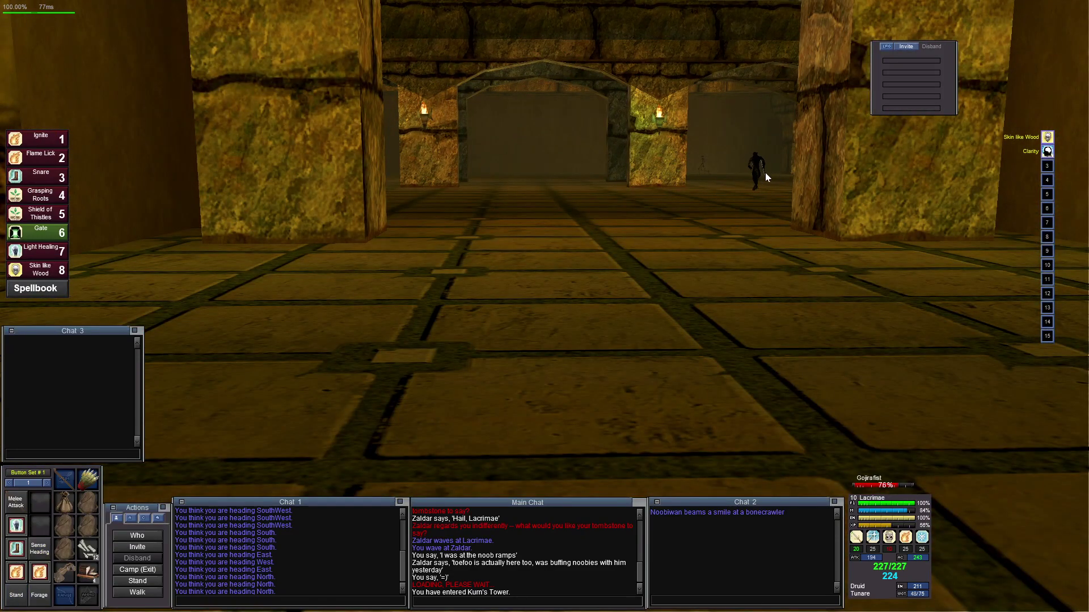
key("c")
Stand and run down the corridor toward Arcsinprime, scanning the room
key("F9")
key("Up")
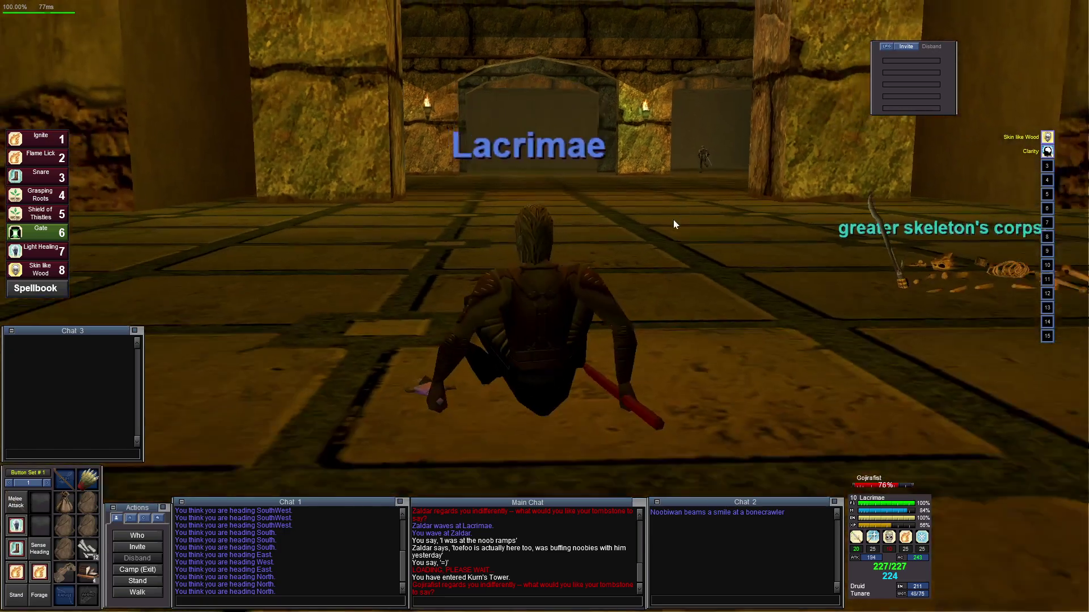
key("F9")
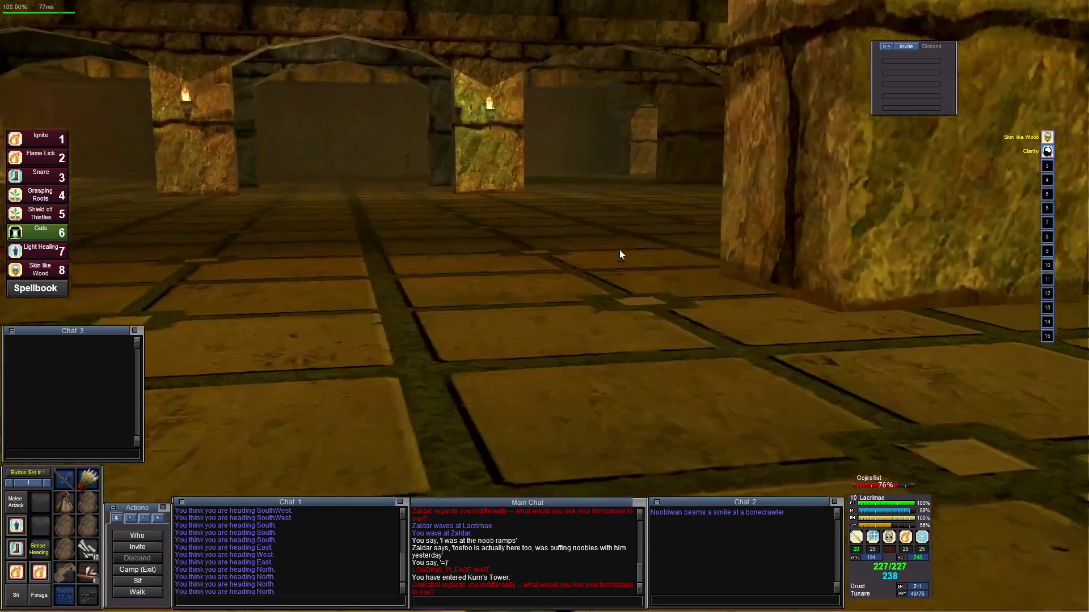
key("Up")
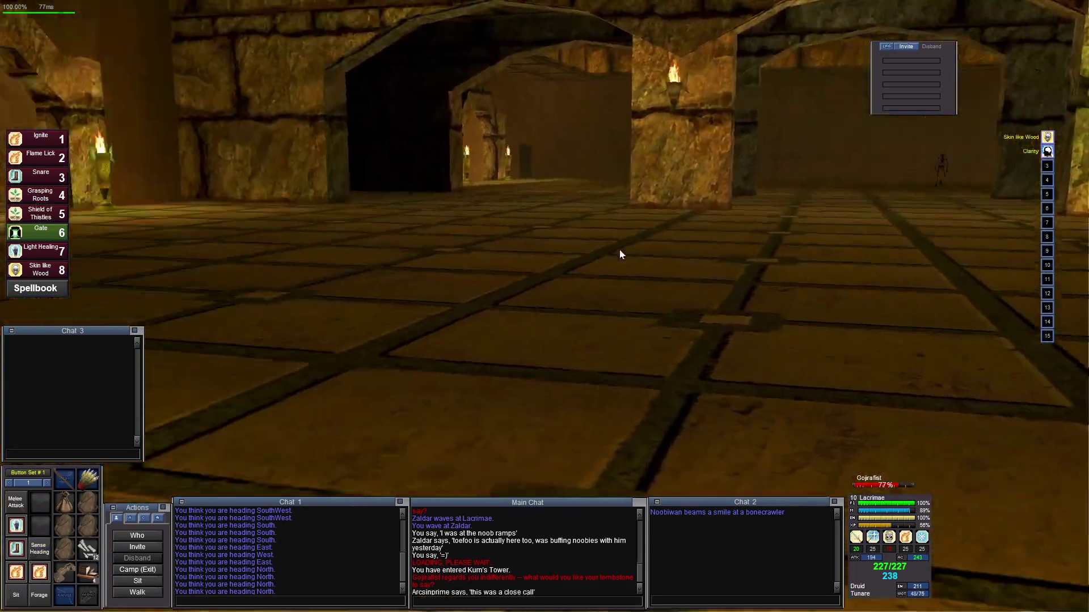
key("Left")
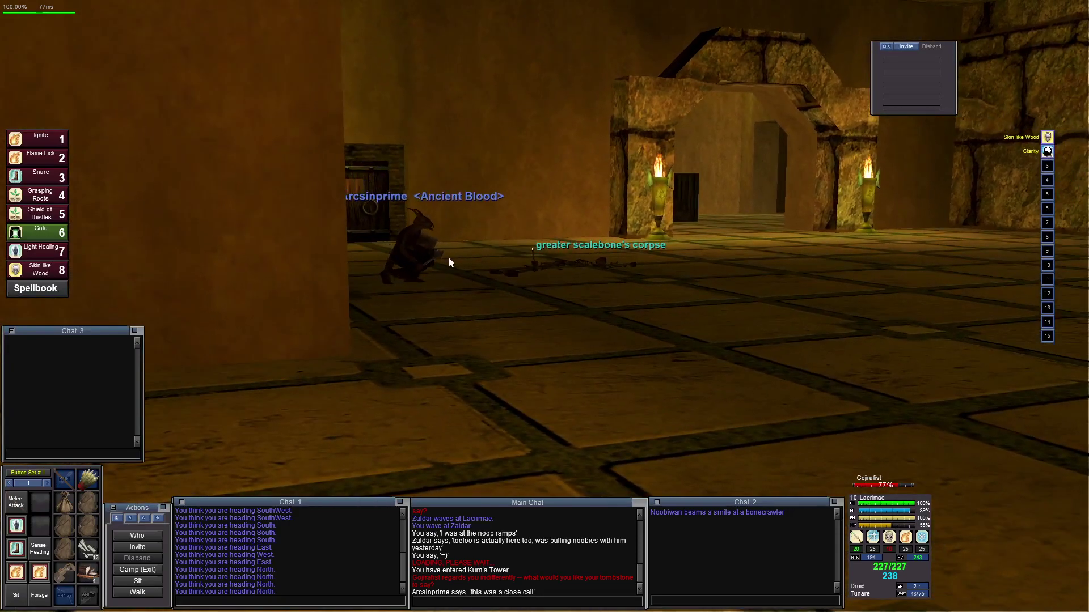
key("Up")
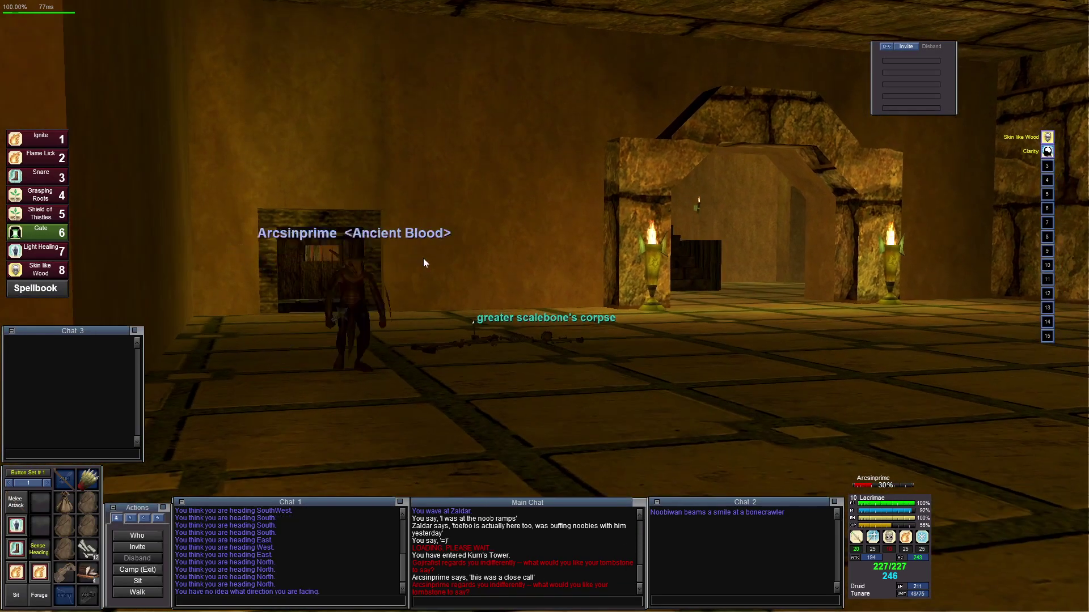
key("Right")
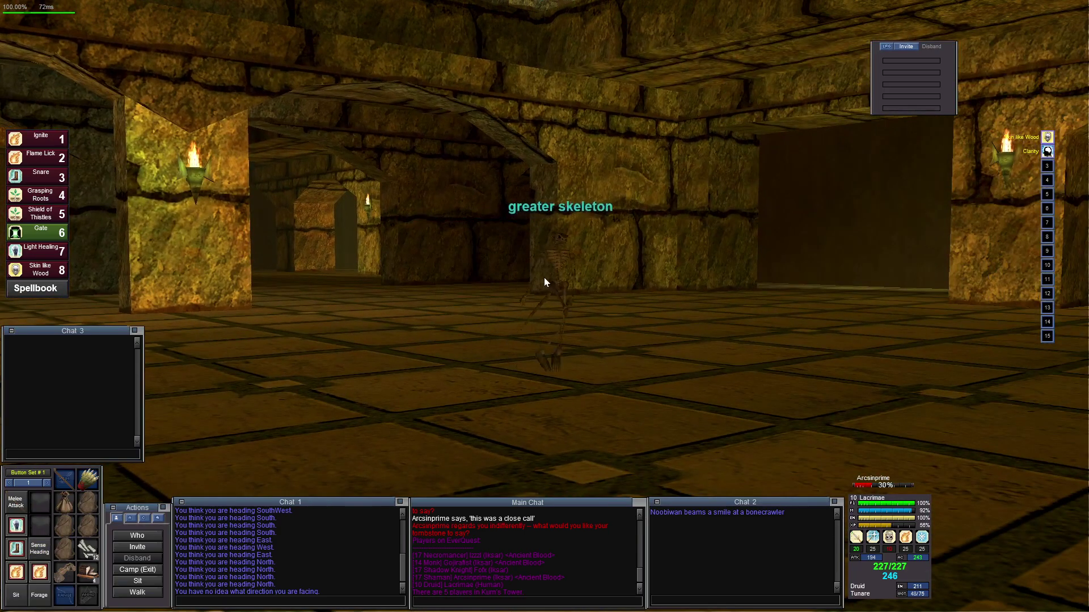
Consider the greater skeleton, move to the arched corridor, then sit and Camp out
left_click(544, 283)
key("Right")
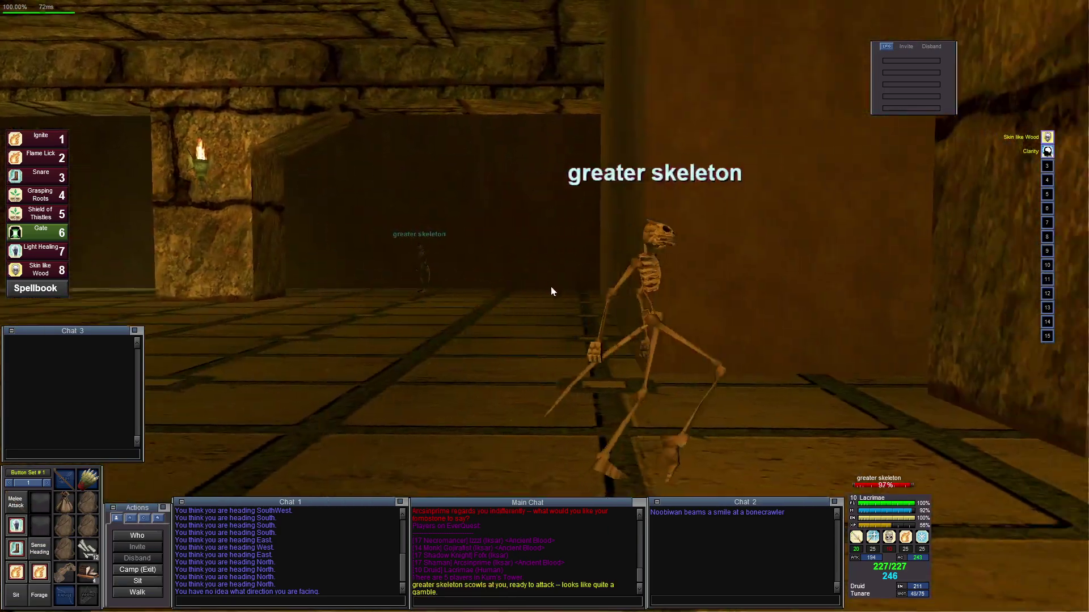
key("Right")
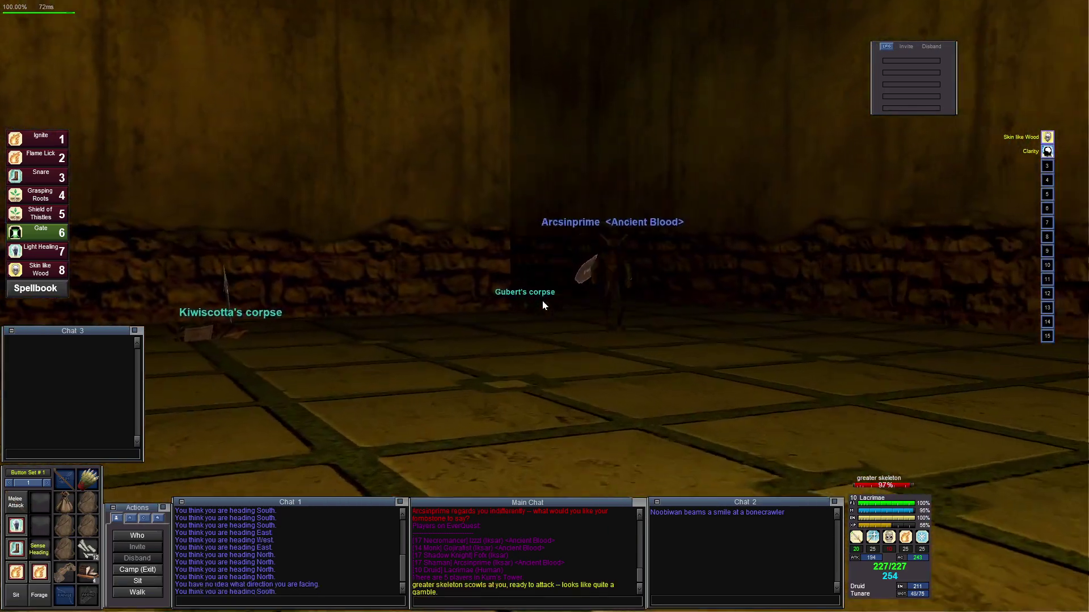
key("Left")
key("Up")
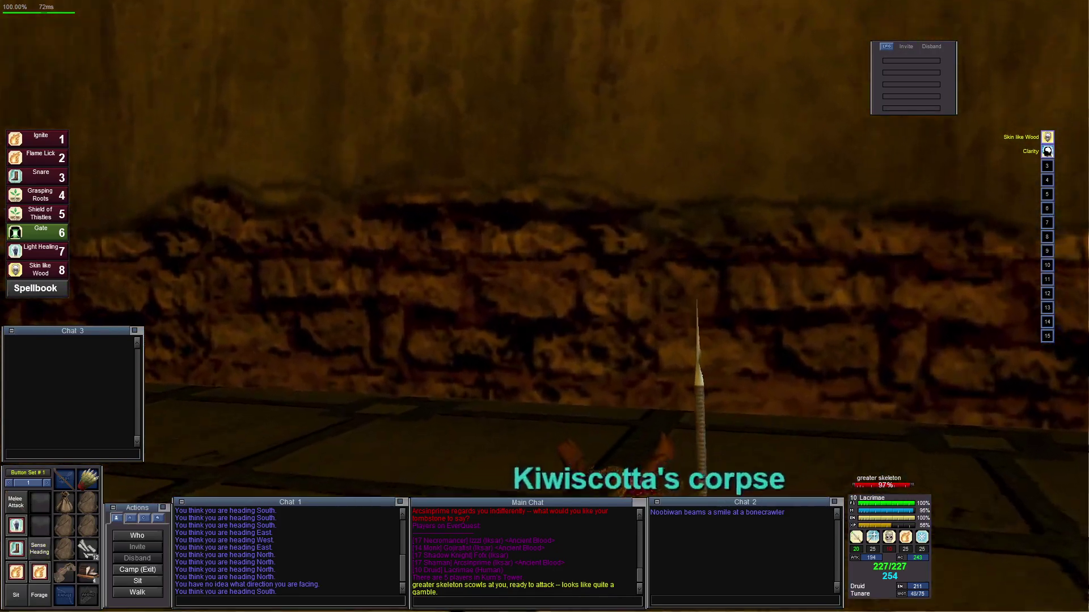
key("Left")
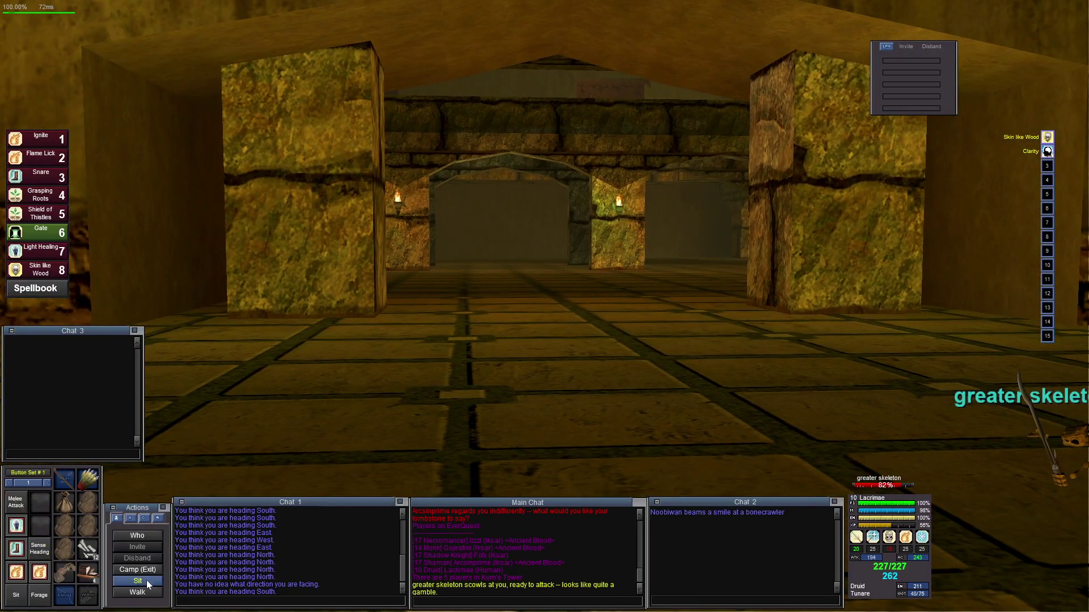
left_click(146, 581)
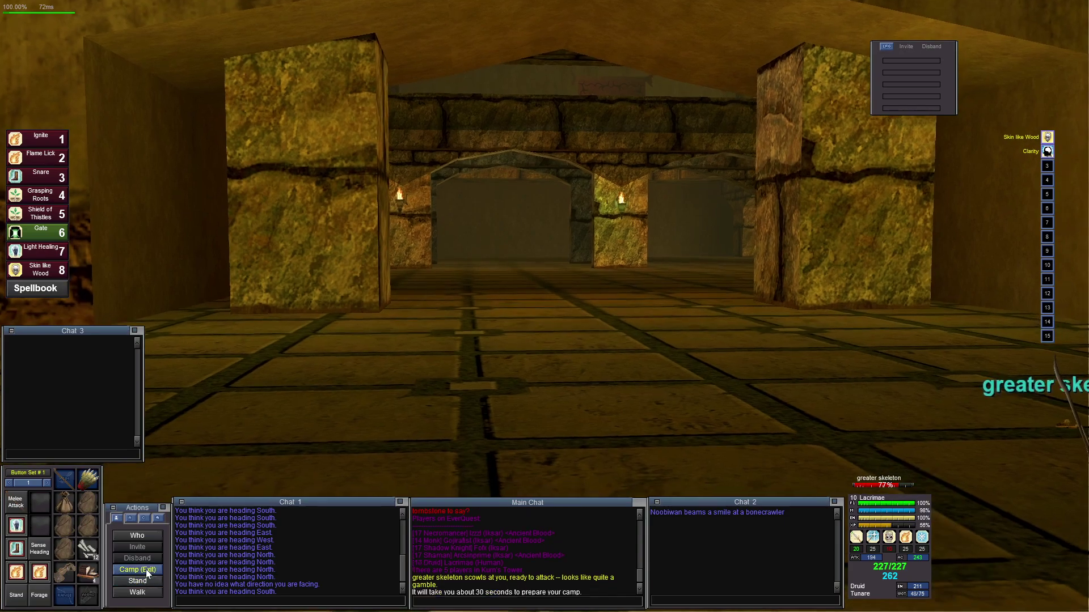
left_click(146, 569)
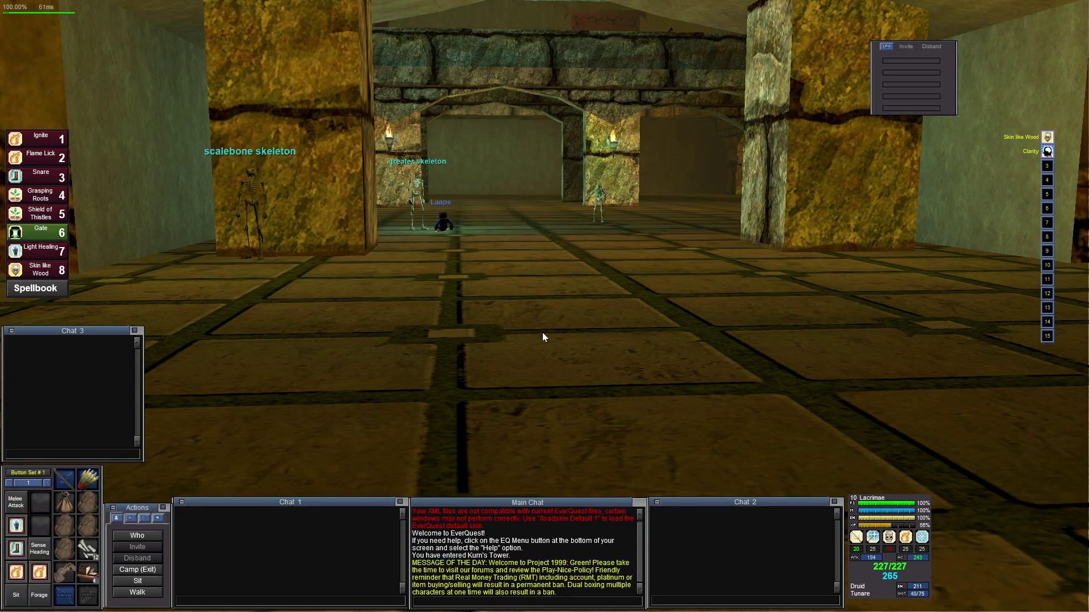
Consider Gojirafist, Laaps and the greater skeleton while backing away from the pillars
key("Left")
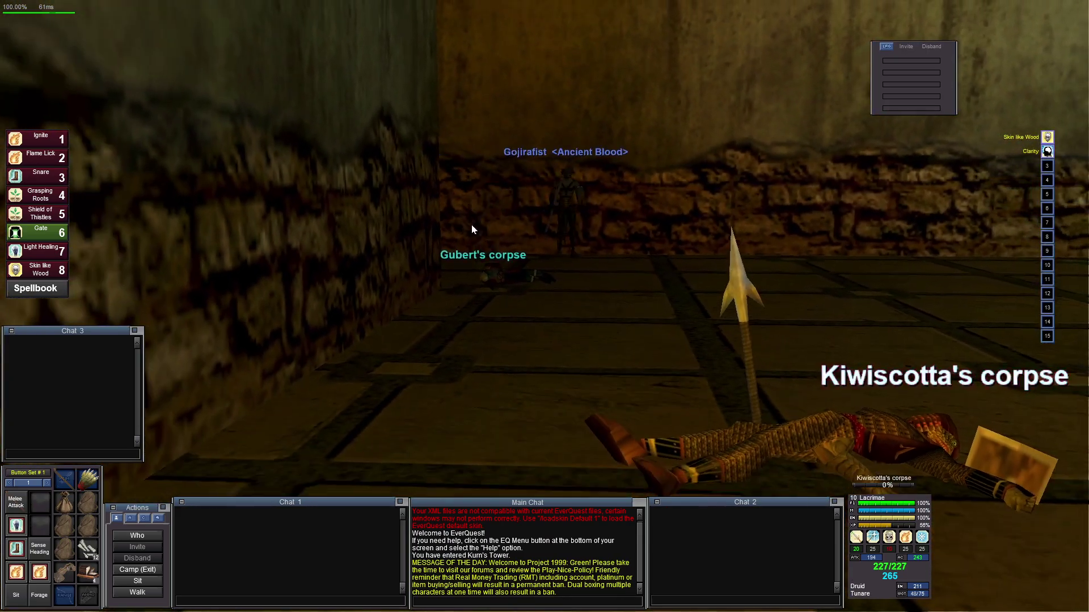
left_click(718, 199)
key("c")
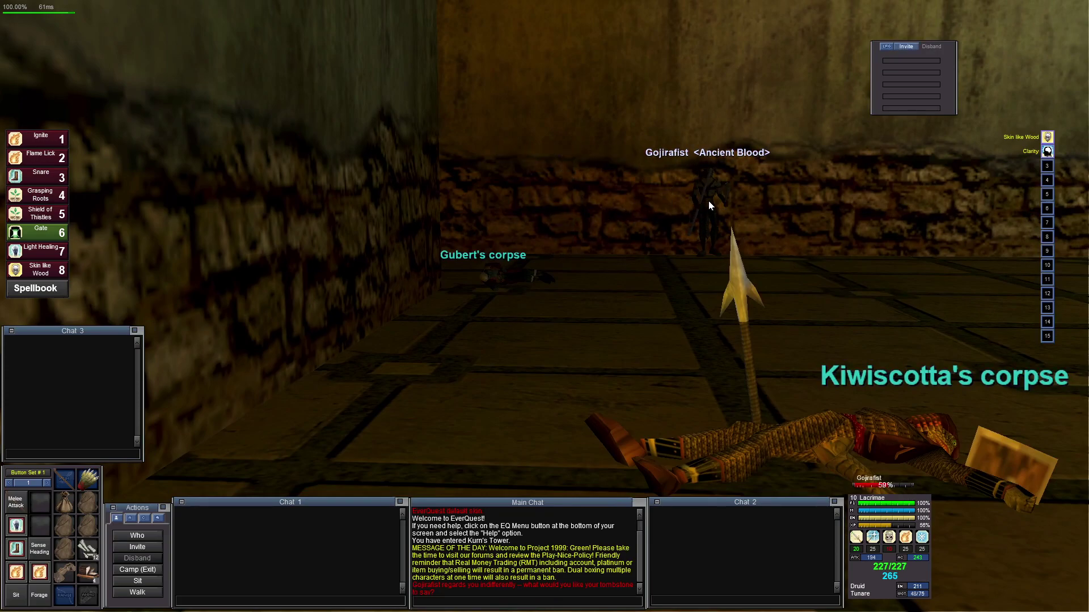
key("Down")
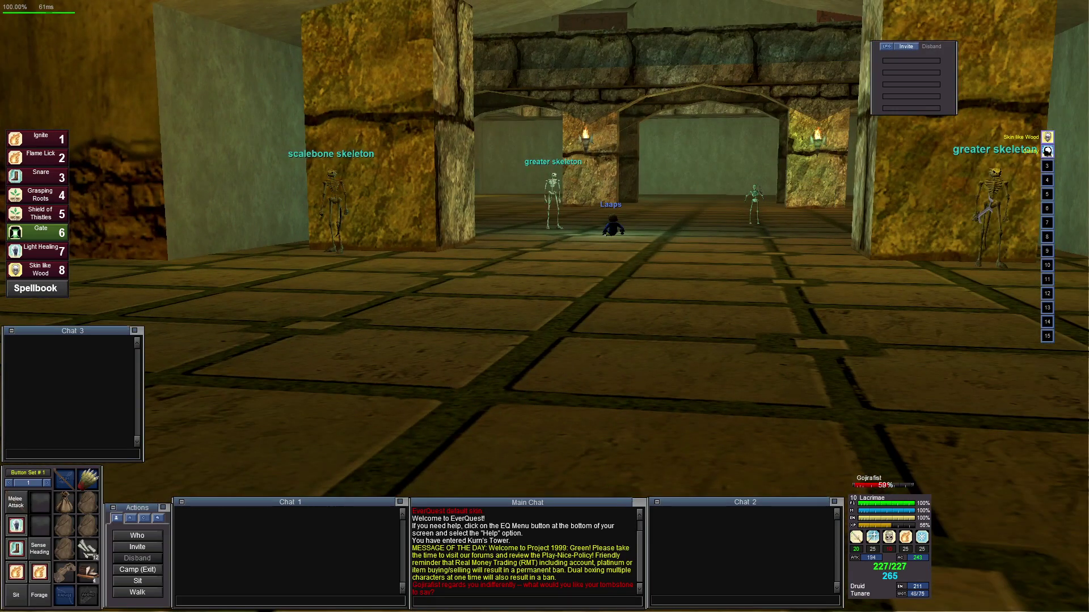
key("5")
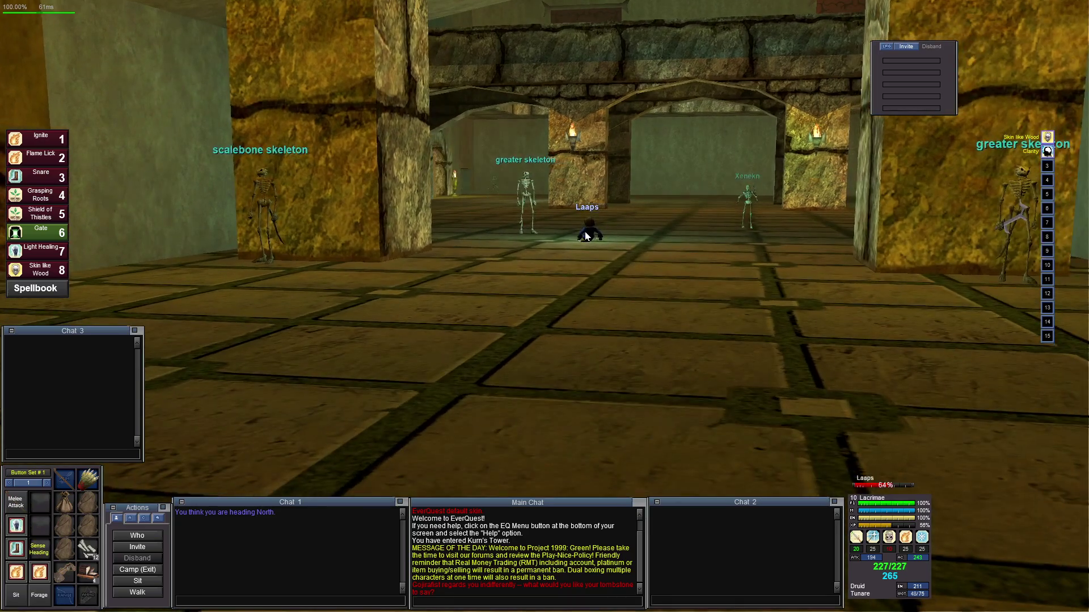
key("c")
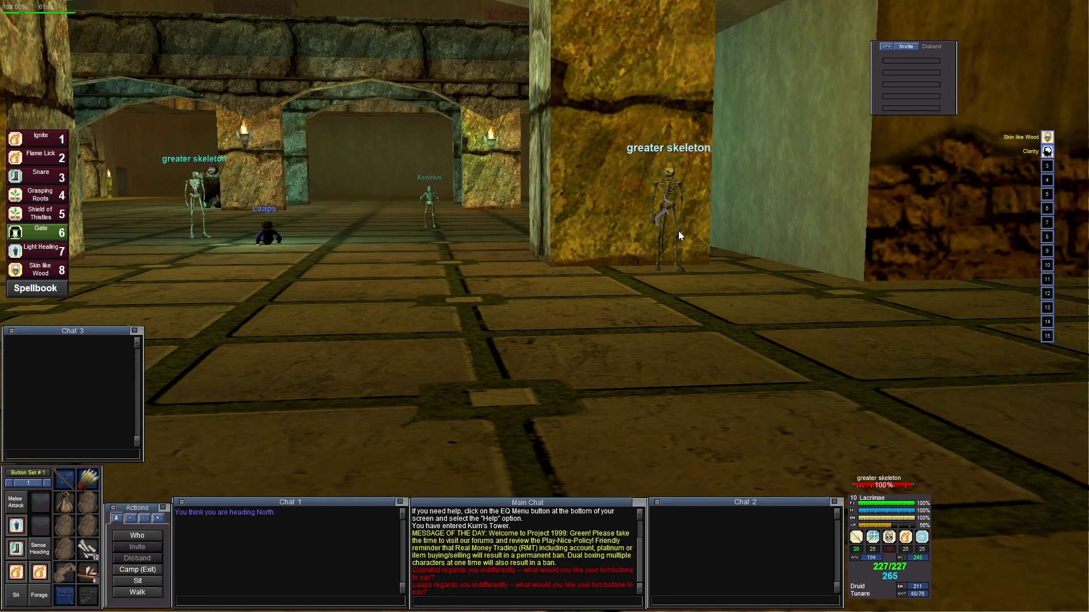
key("F8")
key("c")
key("Left")
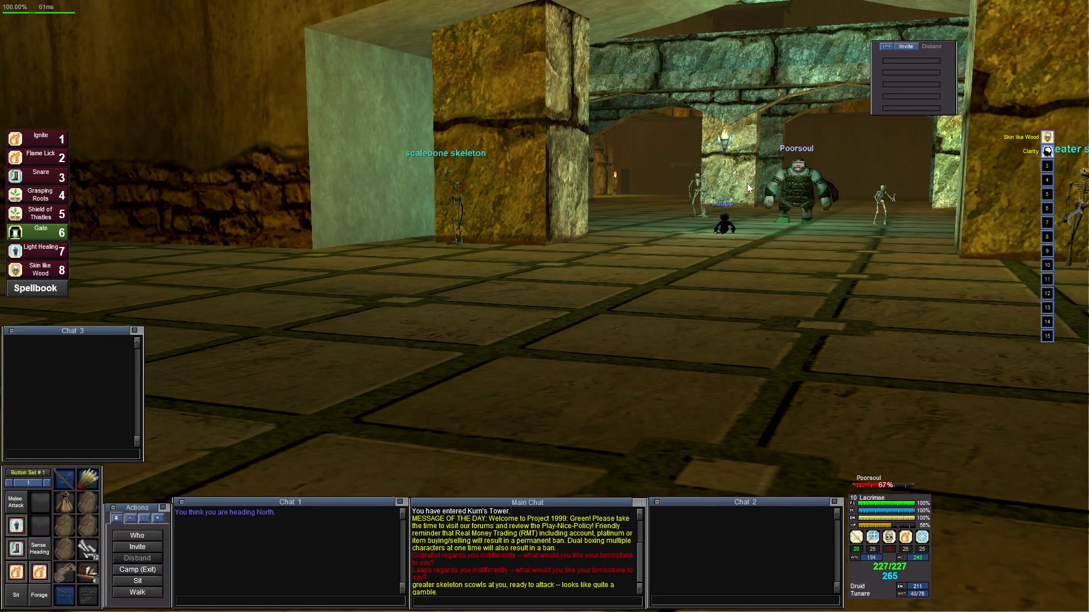
Consider the ogre player, the greater skeleton and the scalebone skeleton in turn
left_click(774, 190)
key("c")
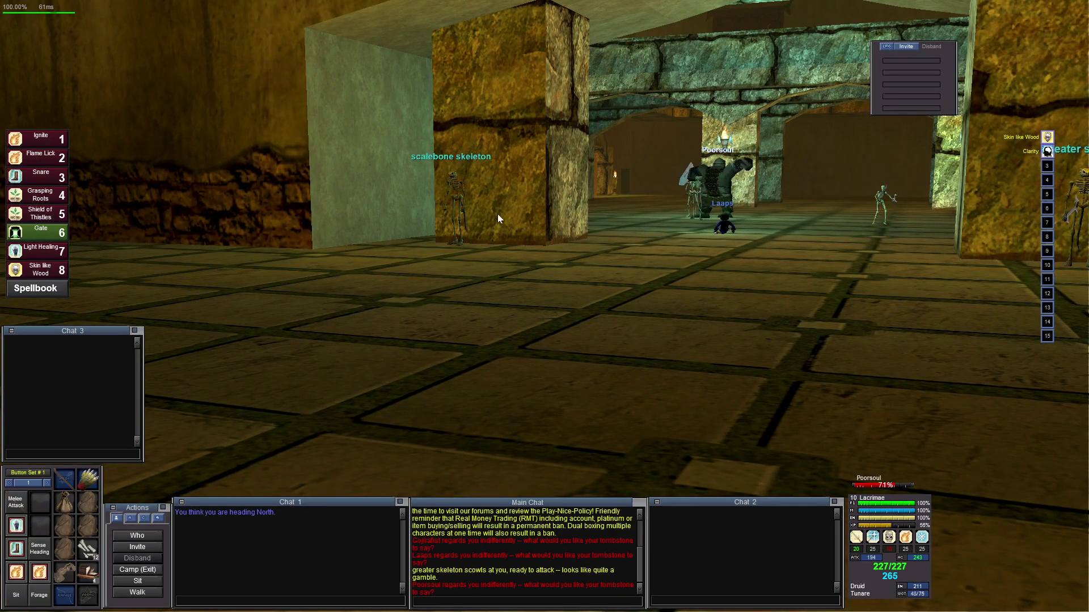
key("Right")
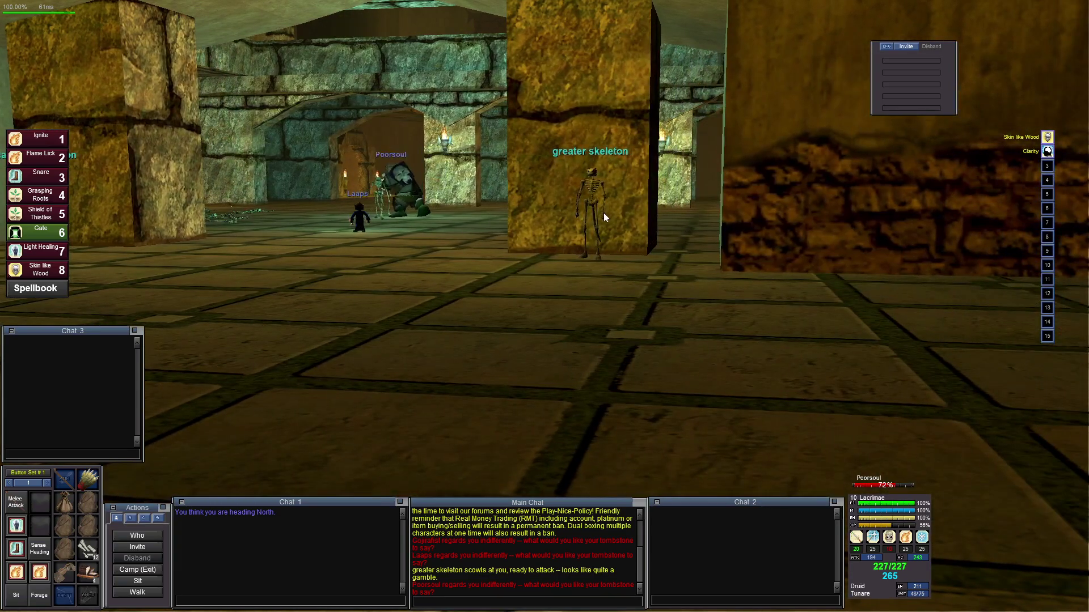
left_click(603, 218)
key("c")
key("Left")
left_click(481, 211)
key("c")
Target the iksar monk then the scalebone skeleton, switch to chase camera and cast Shield of Thistles (gem 5)
key("Up")
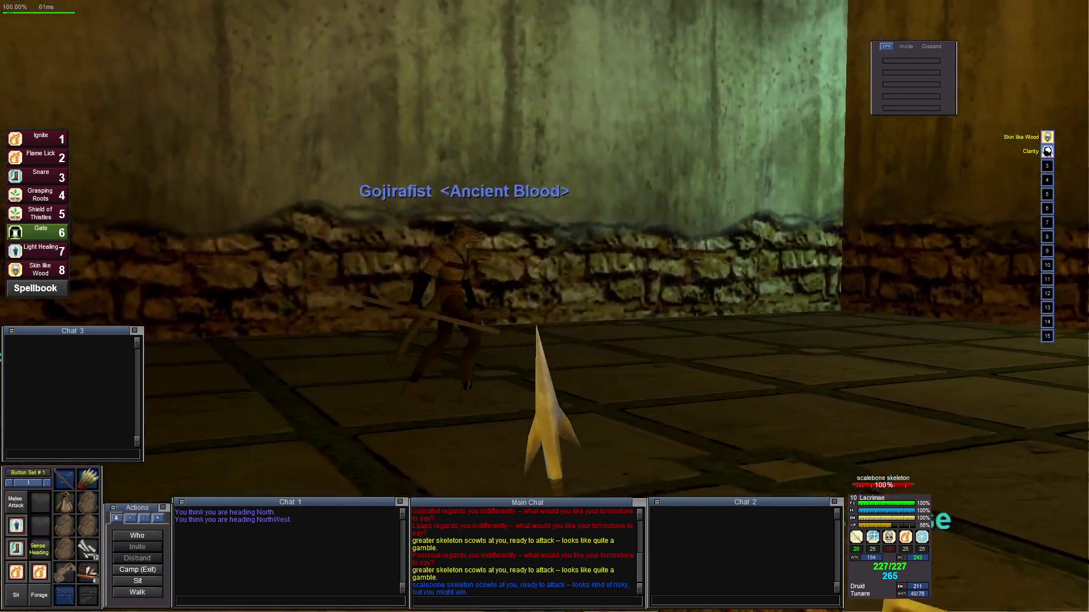
key("Right")
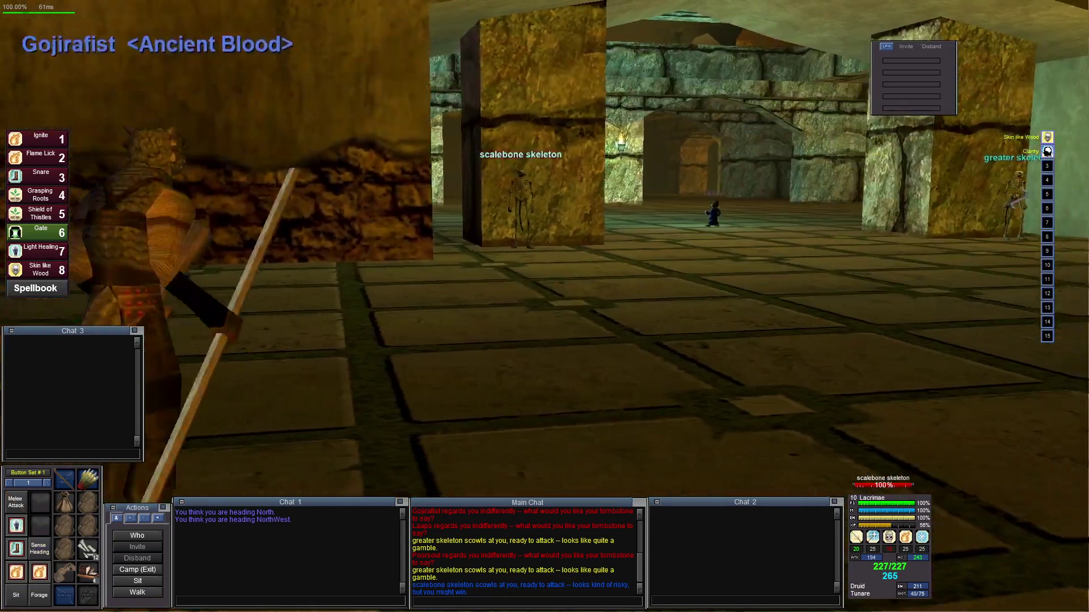
key("Left")
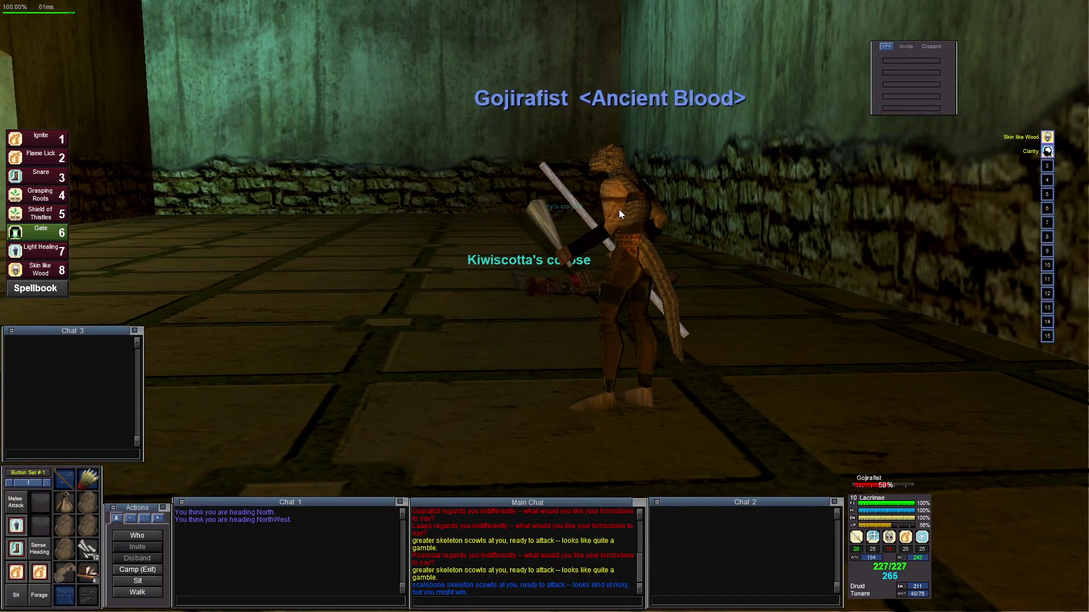
left_click(619, 210)
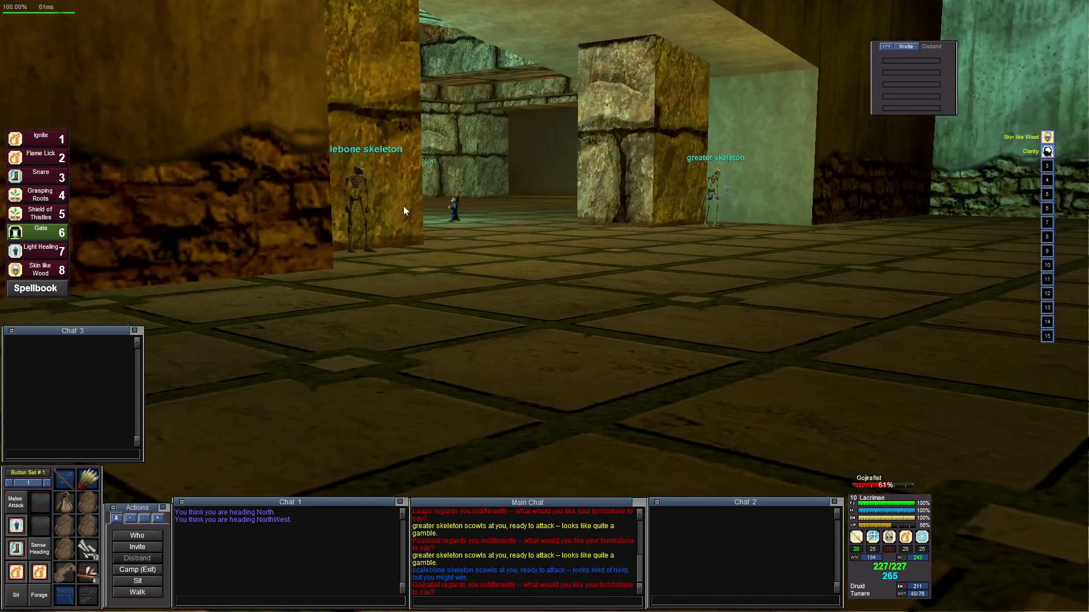
left_click(346, 191)
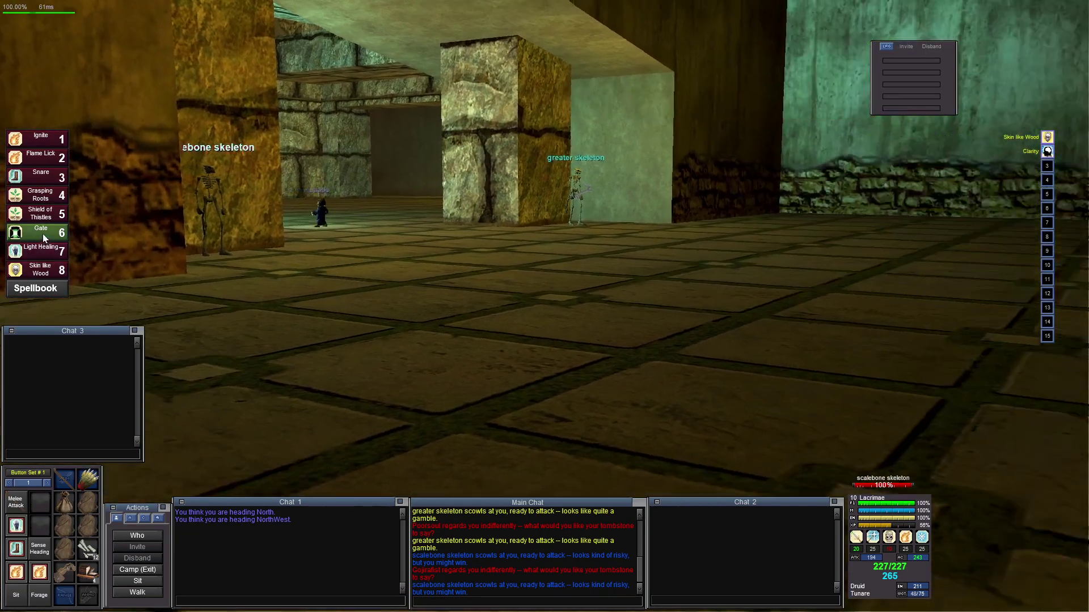
key("F9")
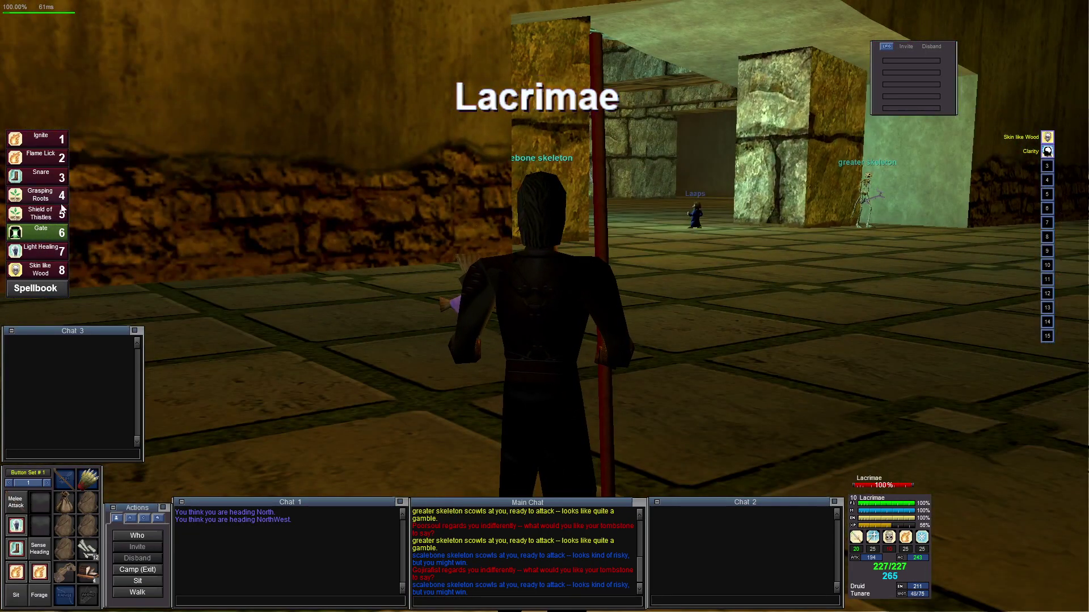
left_click(49, 218)
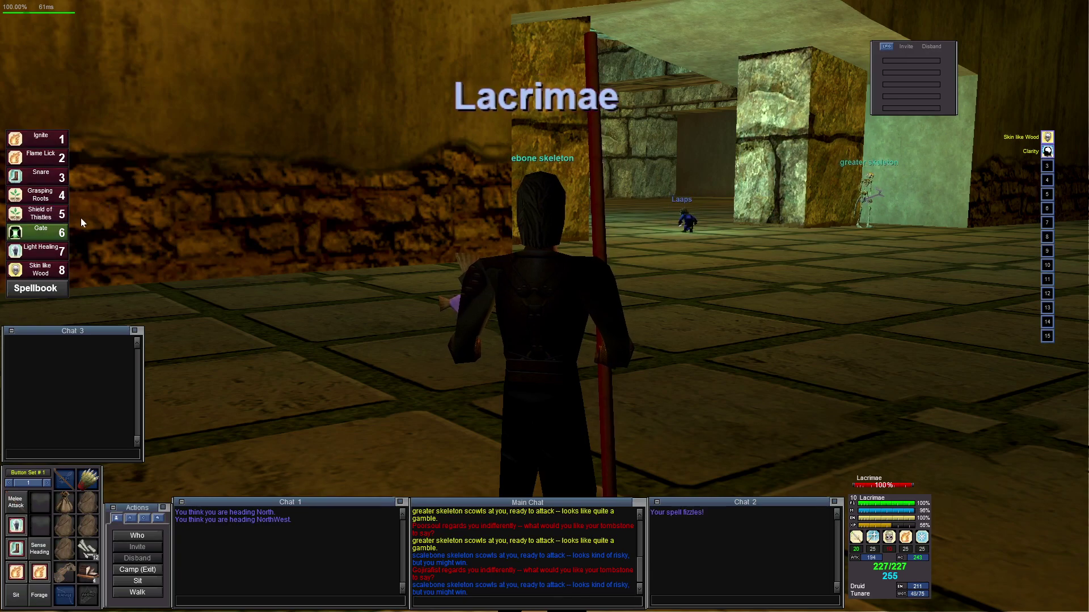
Recast Shield of Thistles on Lacrimae after the fizzle and look over the skeletons and pets
left_click(64, 214)
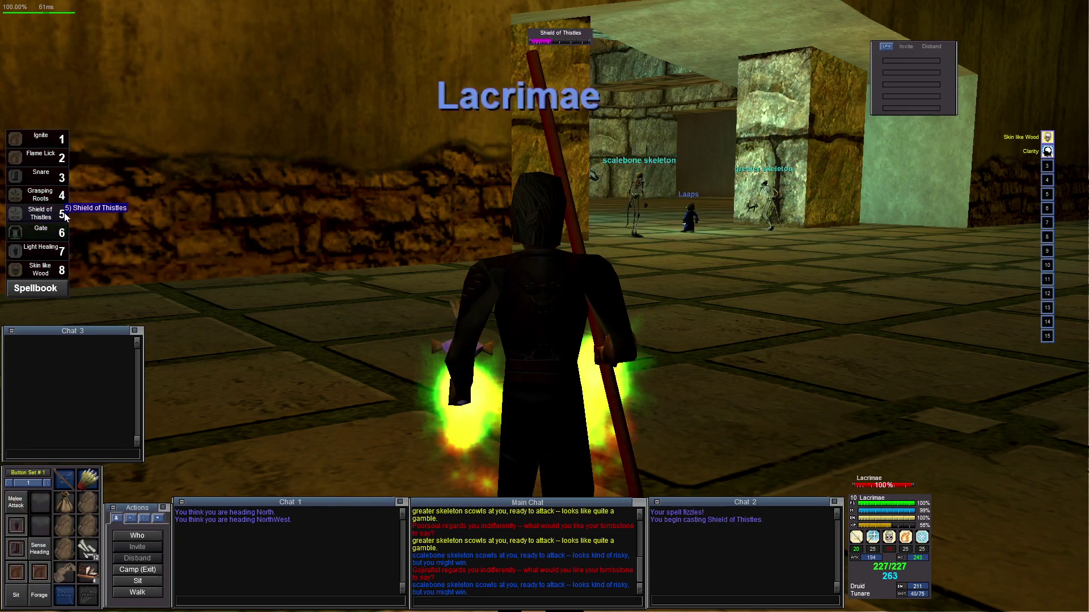
key("Right")
key("F9")
key("Left")
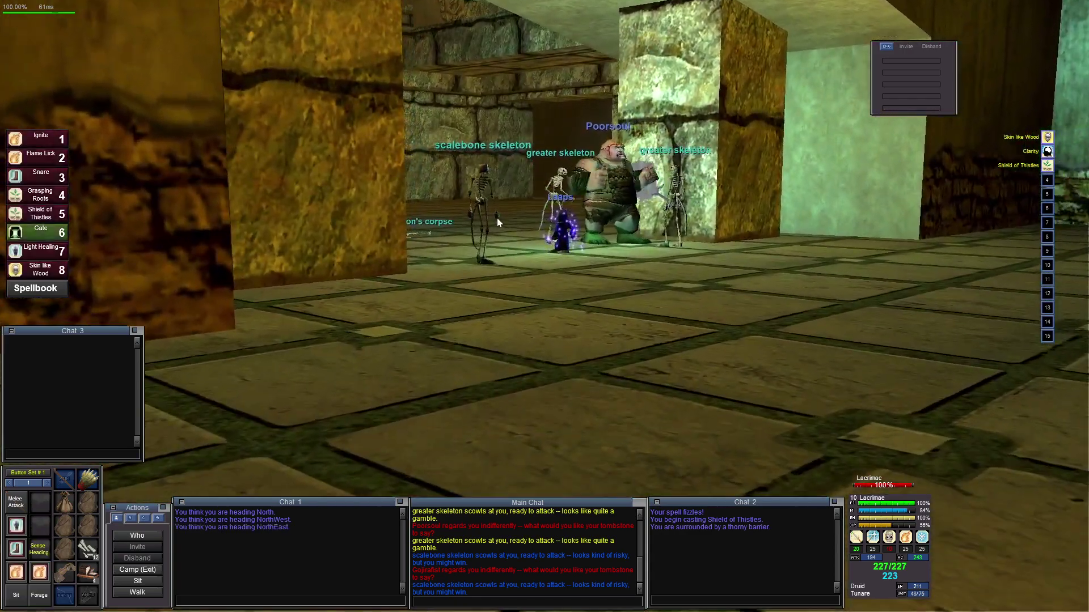
key("Right")
key("F9")
key("F9")
key("F9")
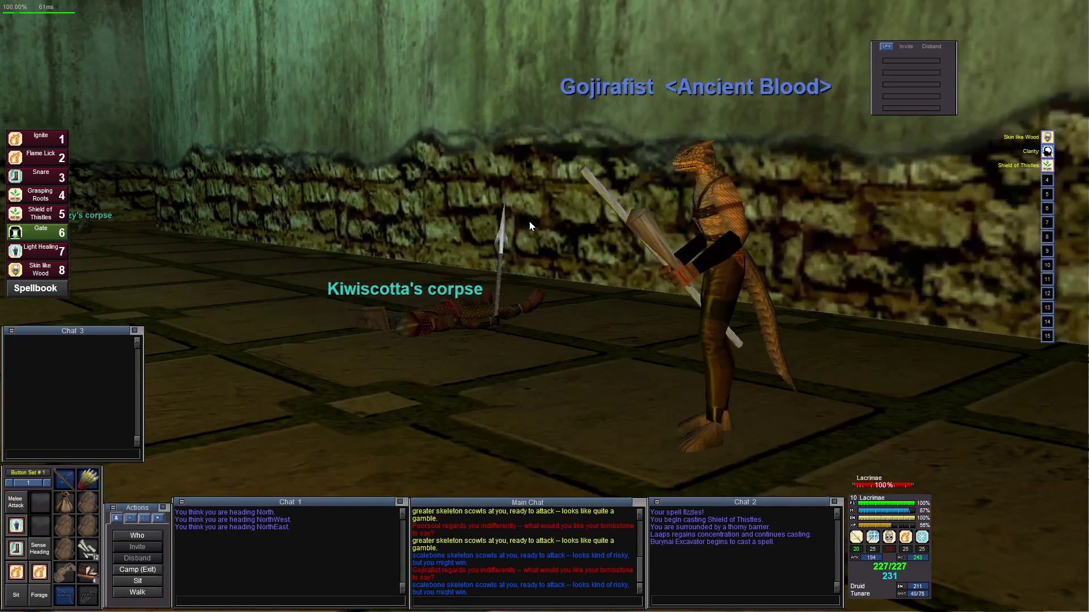
key("F9")
key("Left")
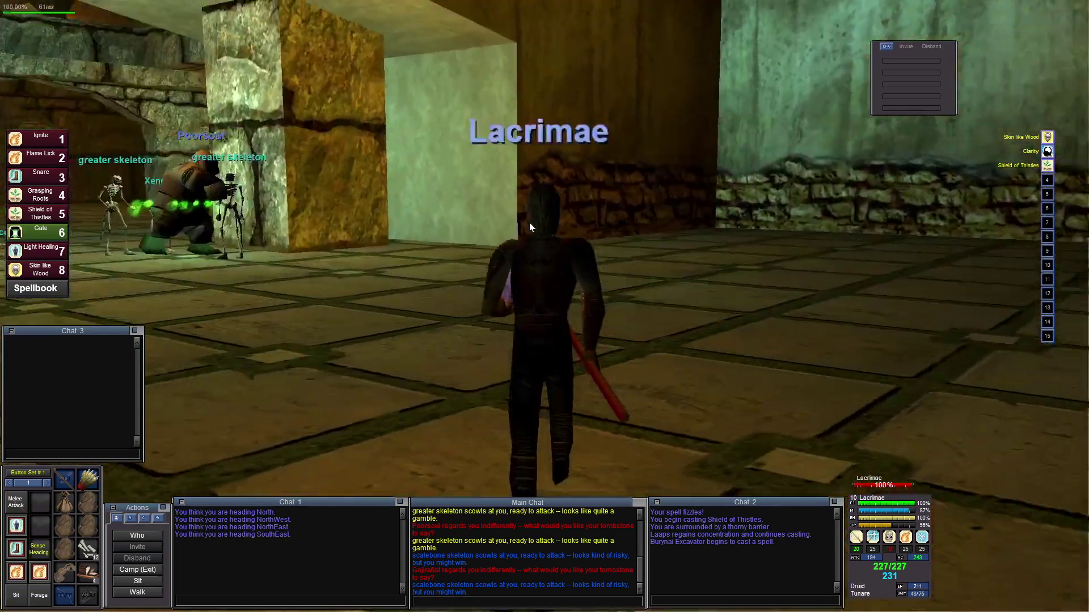
key("F9")
Approach the fighting, target the ogre player, then back off and scan the room
key("Up")
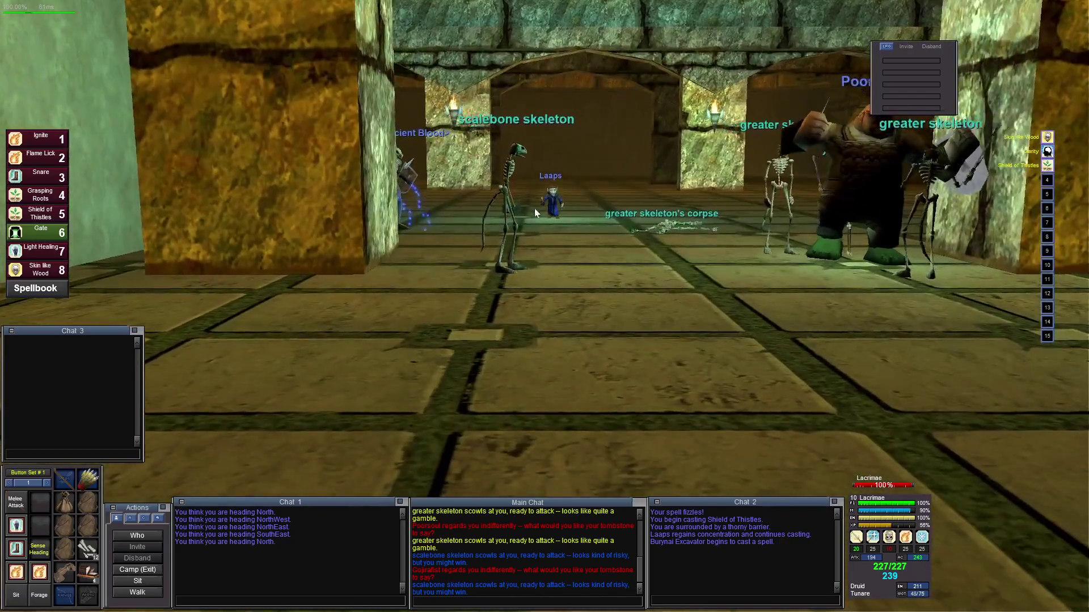
key("F8")
key("Up")
key("Right")
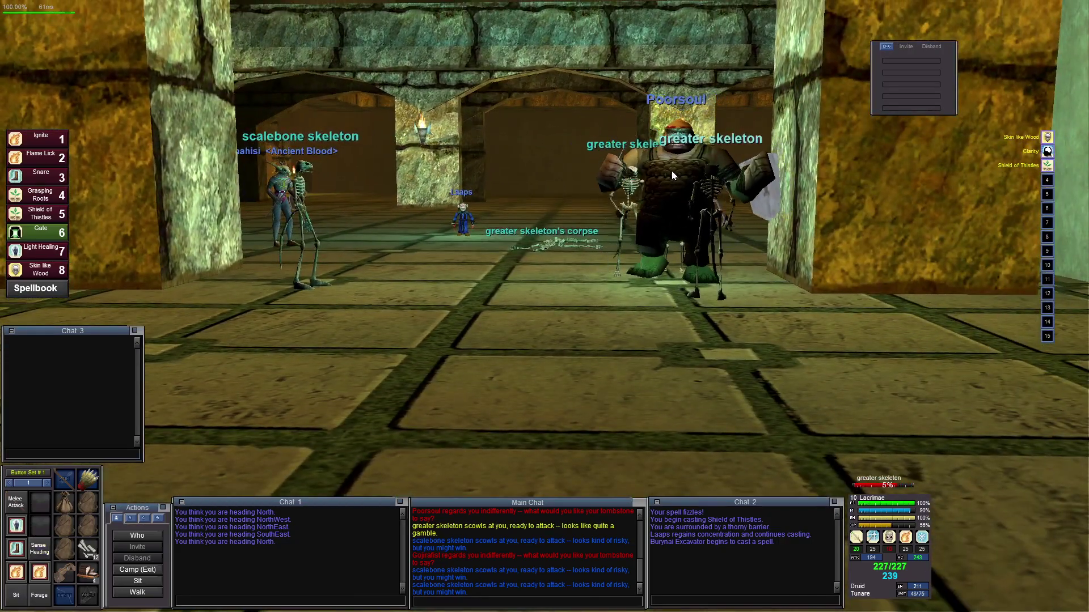
left_click(663, 178)
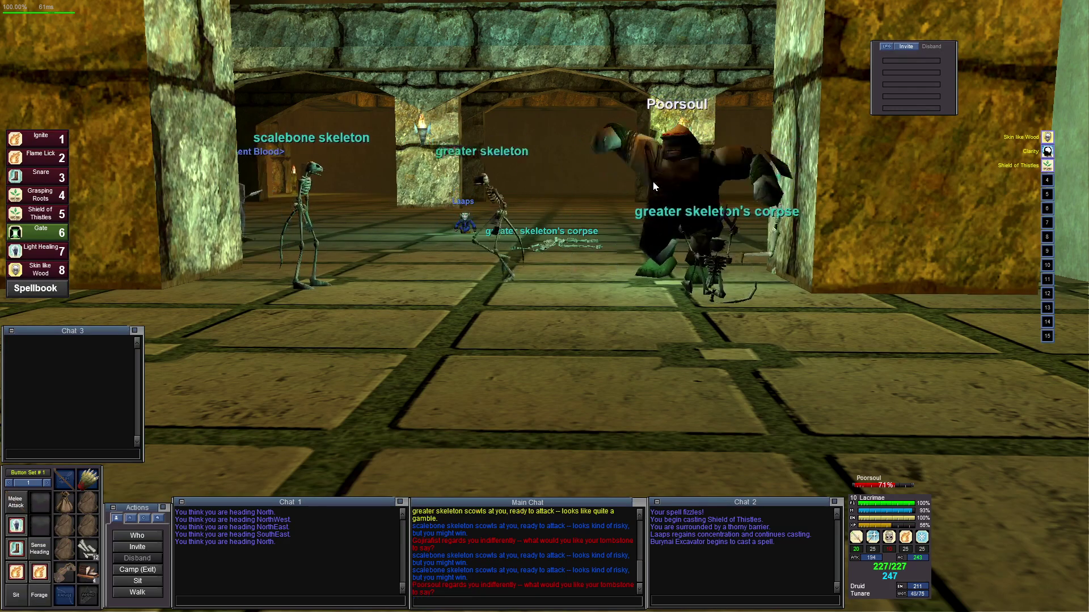
key("Down")
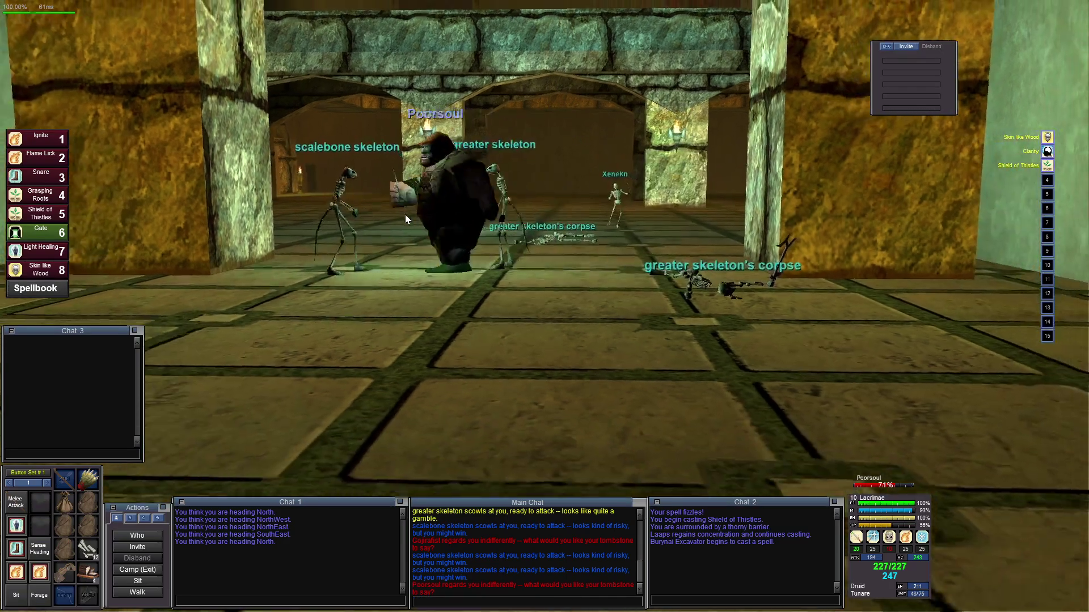
key("Left")
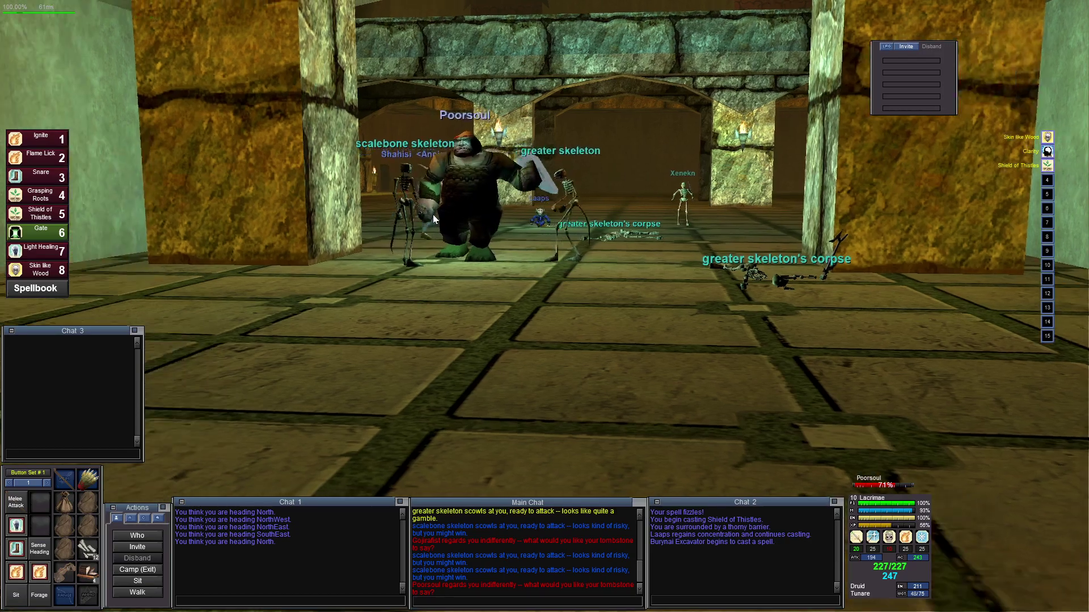
key("Right")
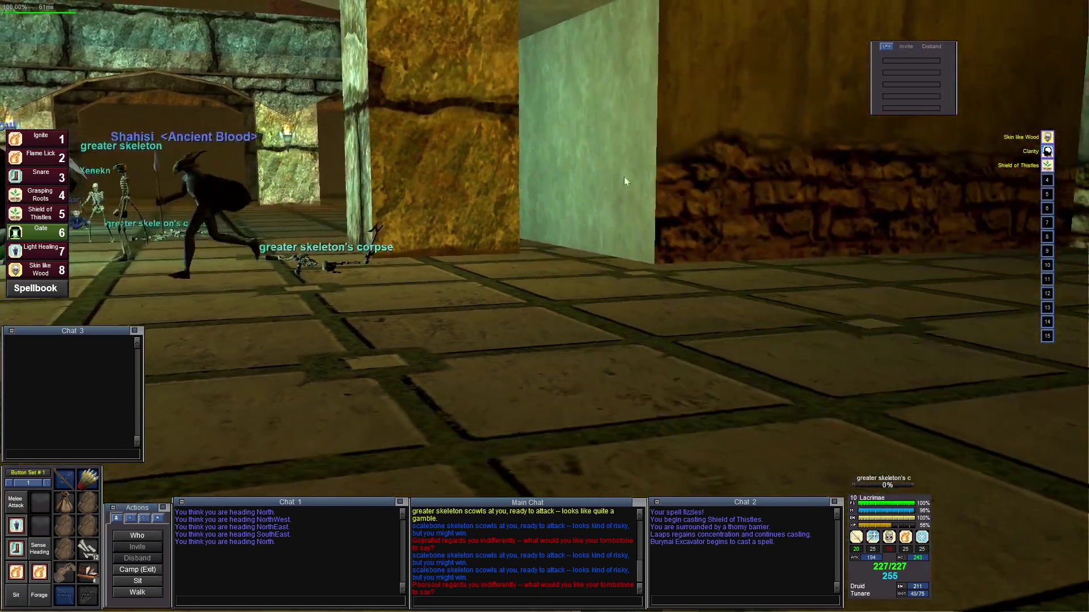
key("Left")
Target and consider the iksar shaman, then list the zone's players with /who
left_click(661, 226)
key("Up")
key("Up")
type("/who")
key("Return")
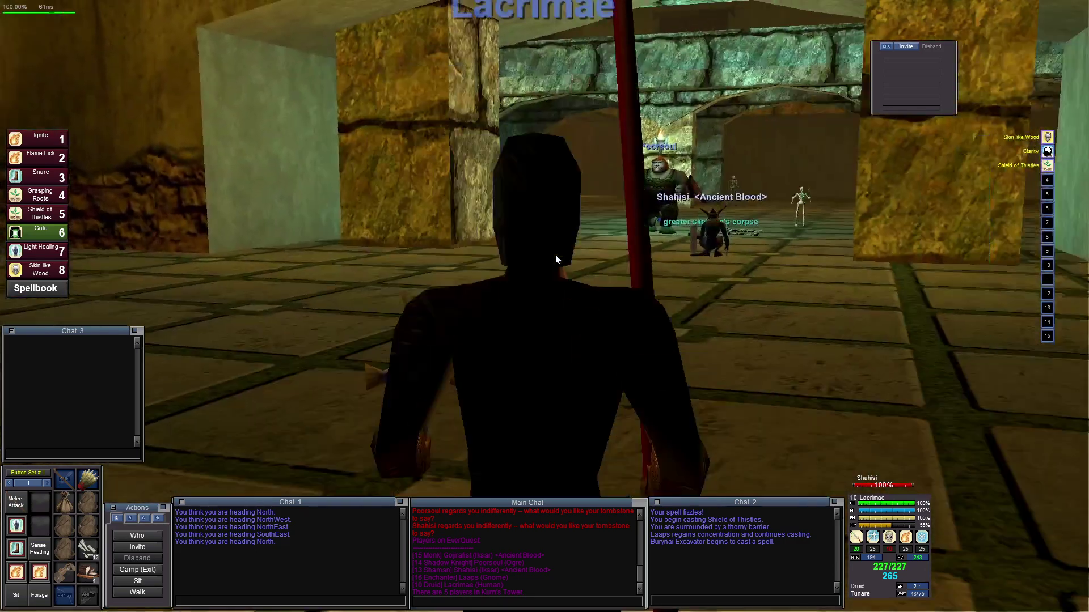
scroll(556, 254, "down", 3)
key("Up")
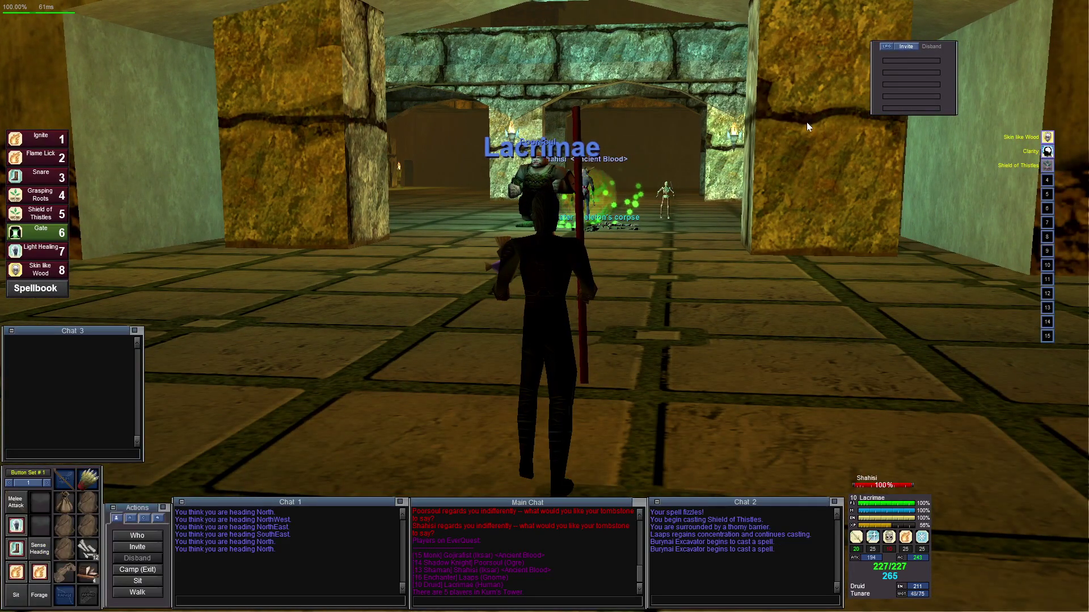
Set the wanted group levels to 10–16, turn LFG on, and close the Group Search window
left_click(886, 47)
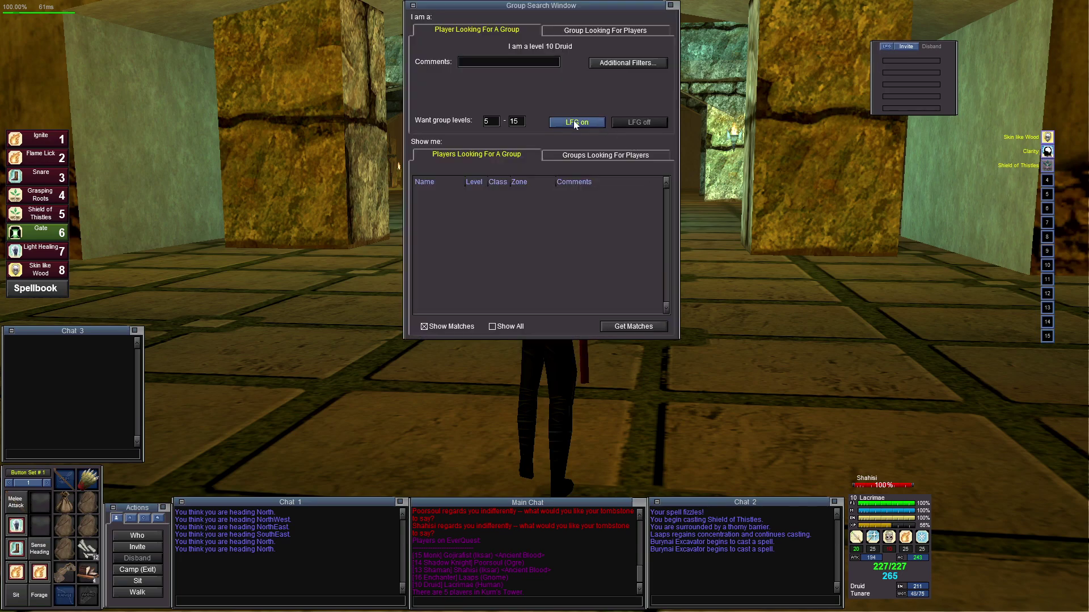
left_click(490, 122)
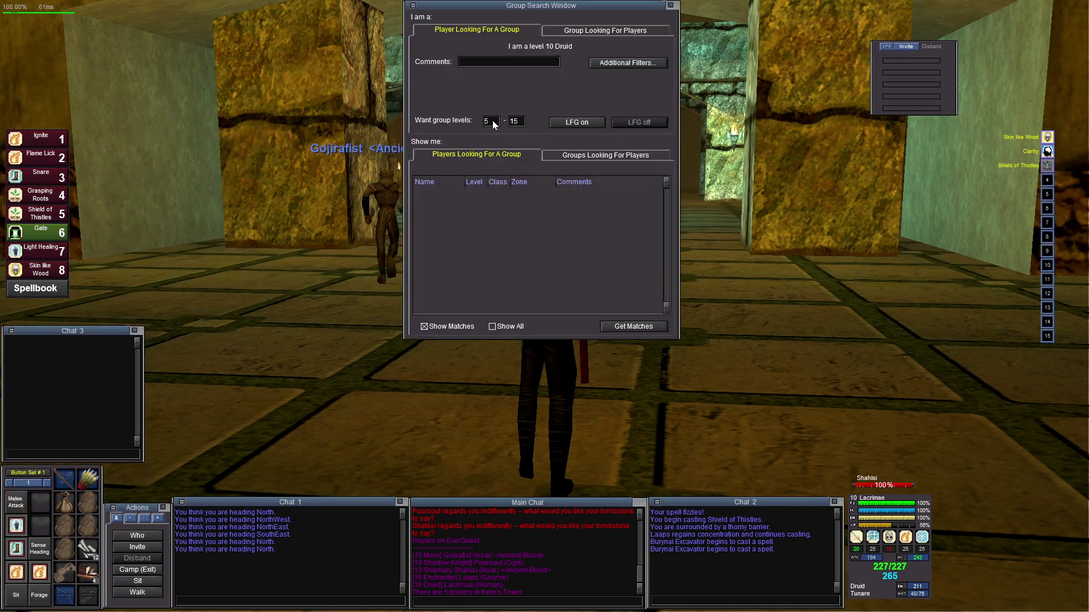
type("10")
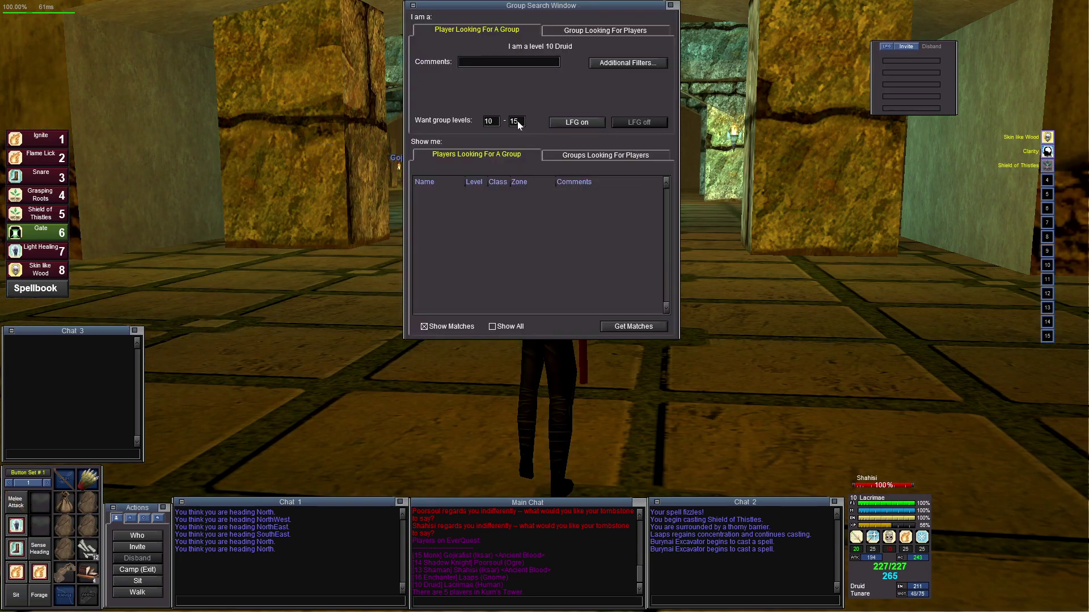
left_click(518, 121)
type("16")
left_click(587, 122)
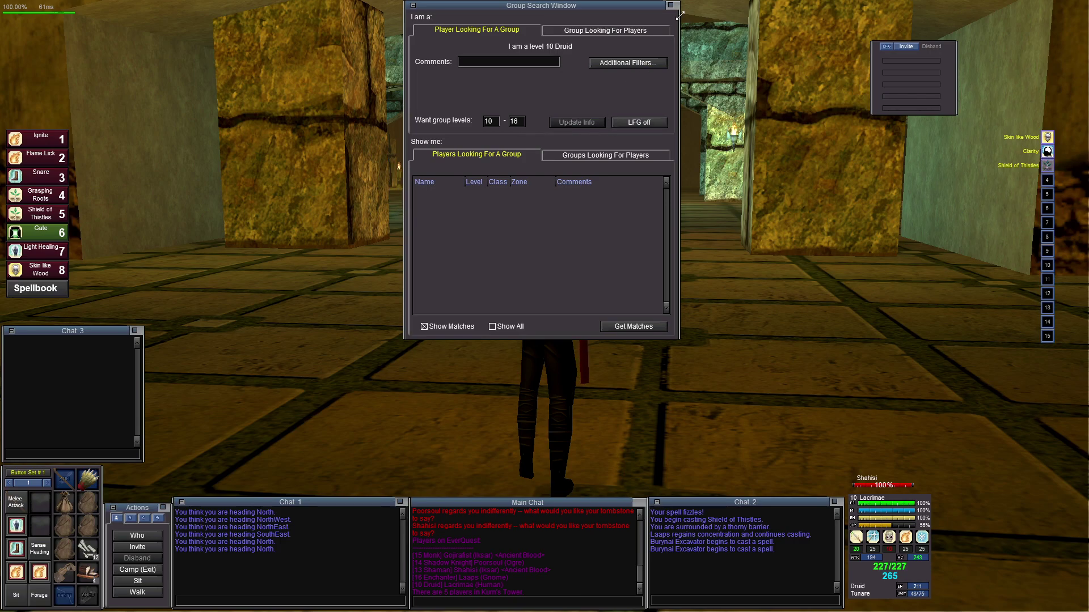
left_click(669, 5)
key("Up")
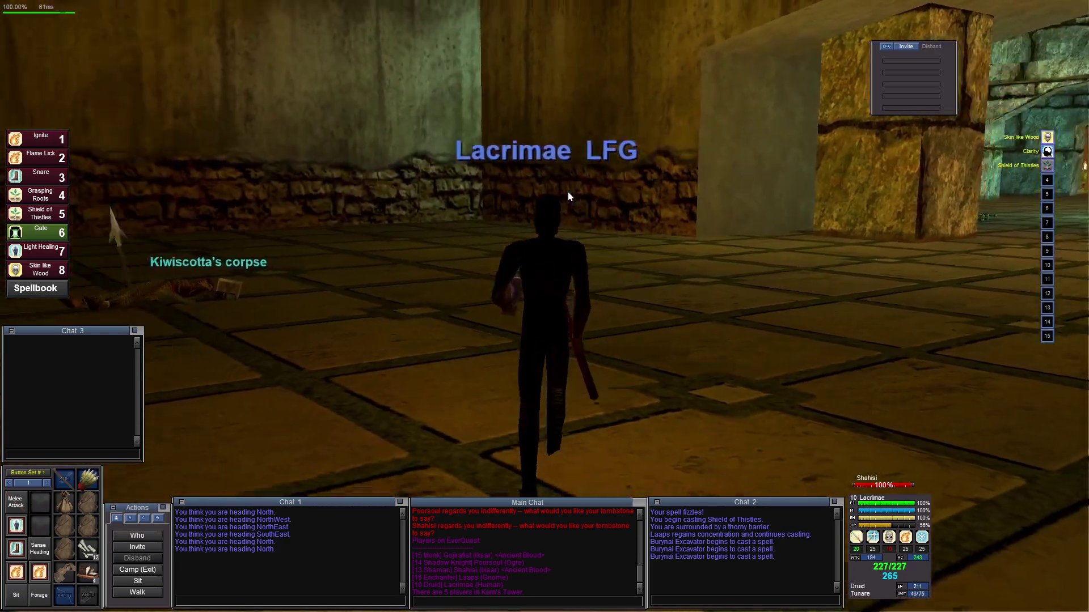
Run through the dark corridor out of Kurn's Tower into the Field of Bone
key("Left")
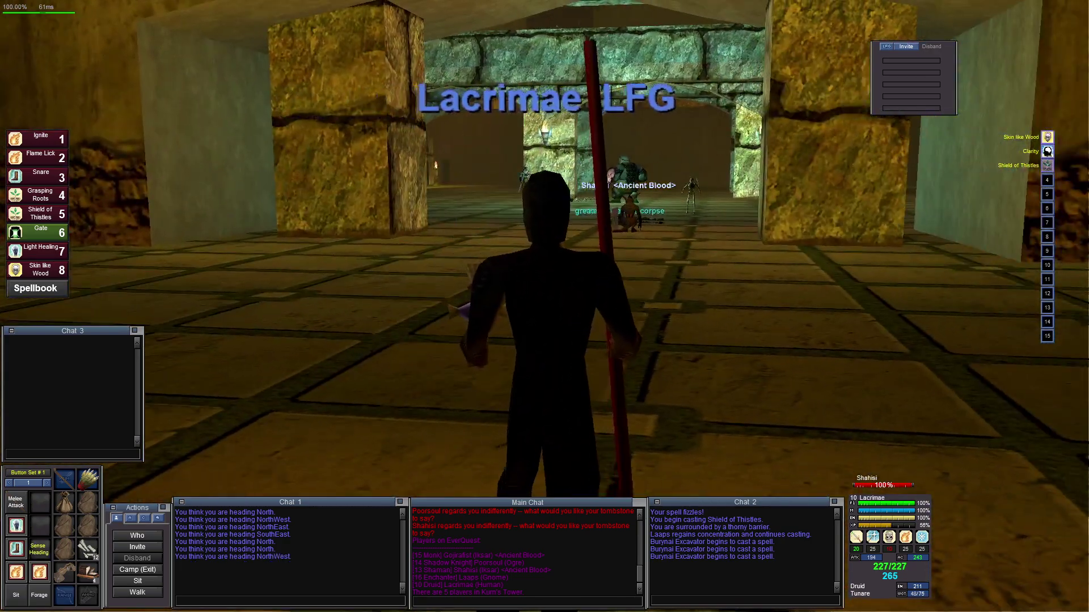
key("Right")
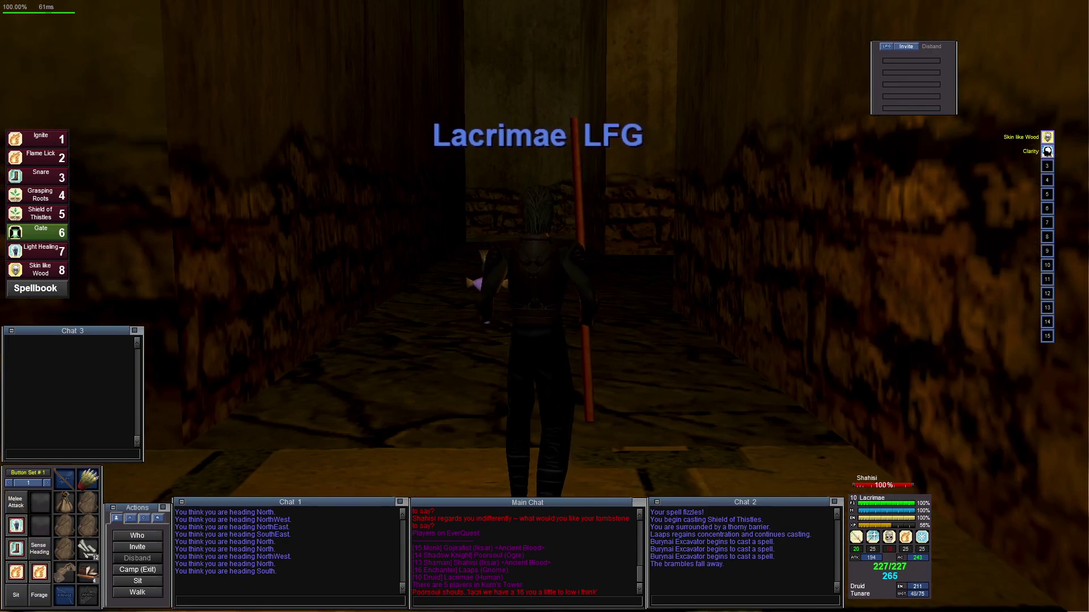
key("Up")
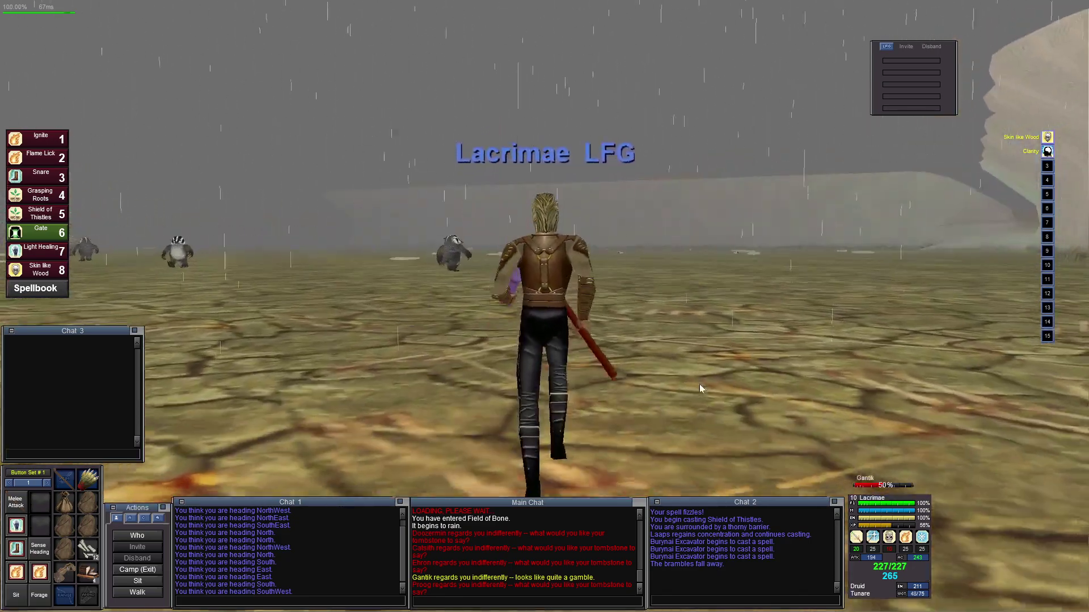
Consider the burynai burrower, skeleton, large scorpion and scalebone skeleton nearby
key("Right")
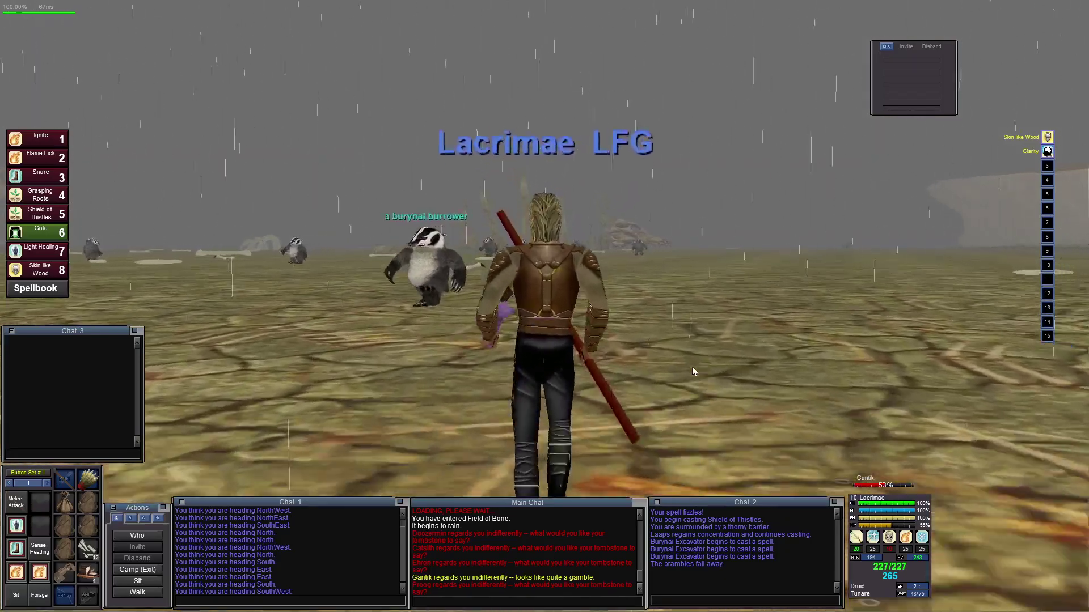
key("F9")
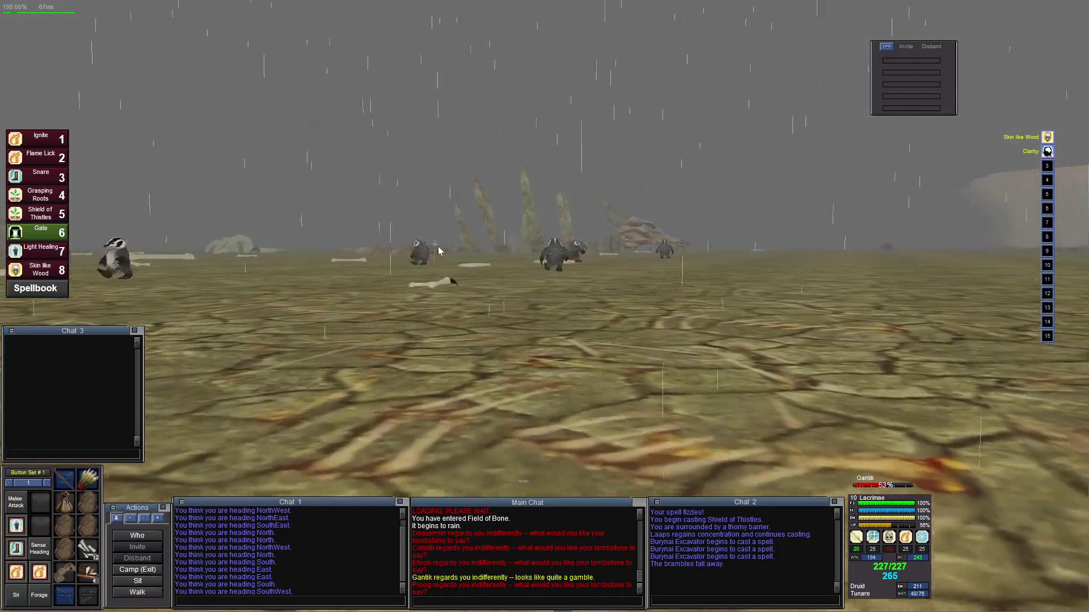
key("F8")
key("c")
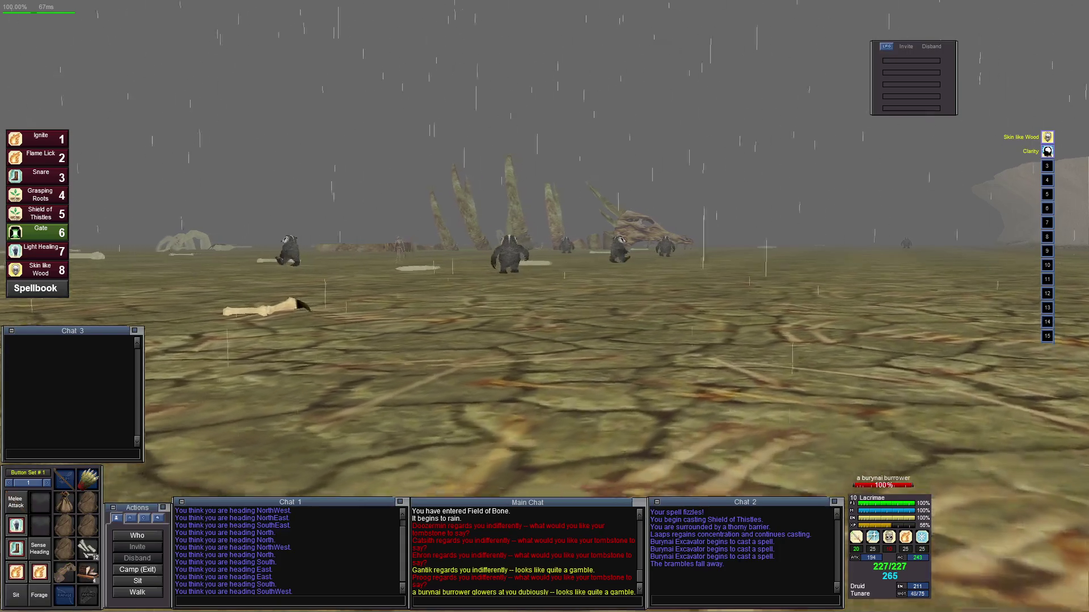
left_click(389, 254)
key("c")
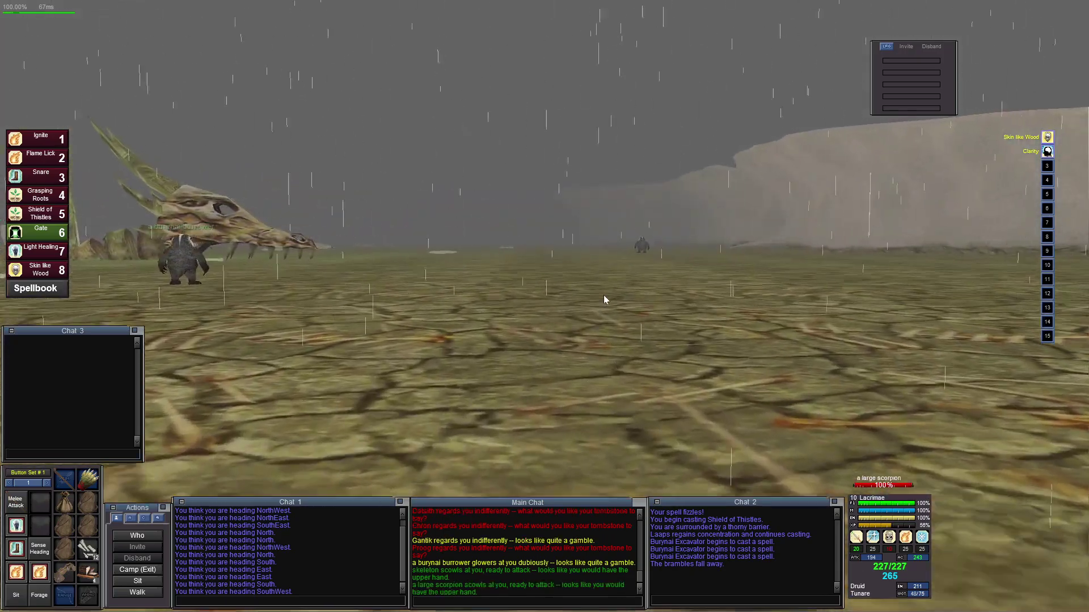
left_click(632, 266)
key("Left")
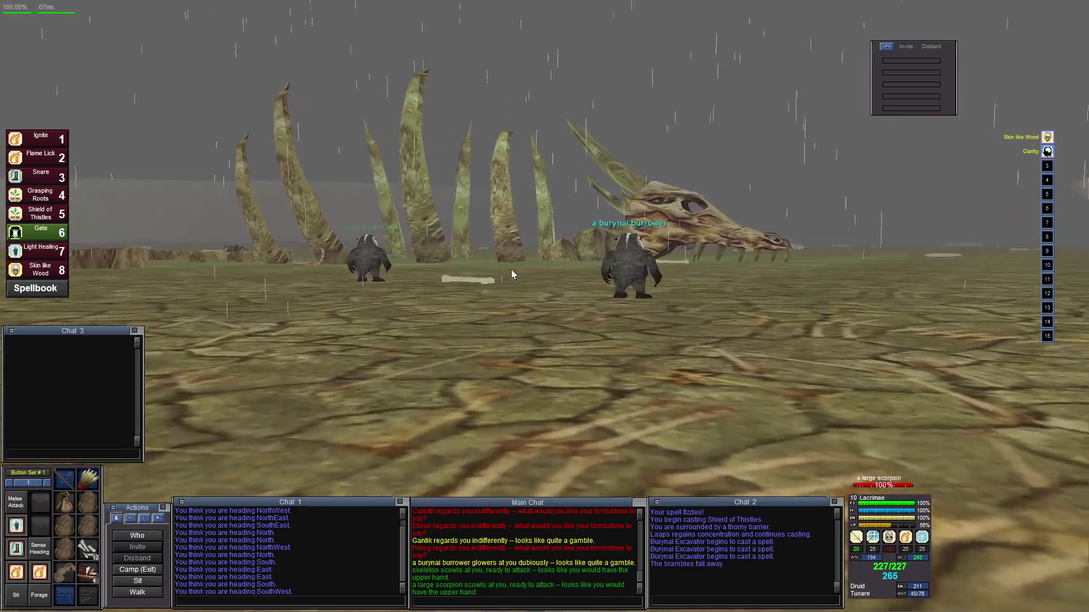
key("Right")
left_click(621, 246)
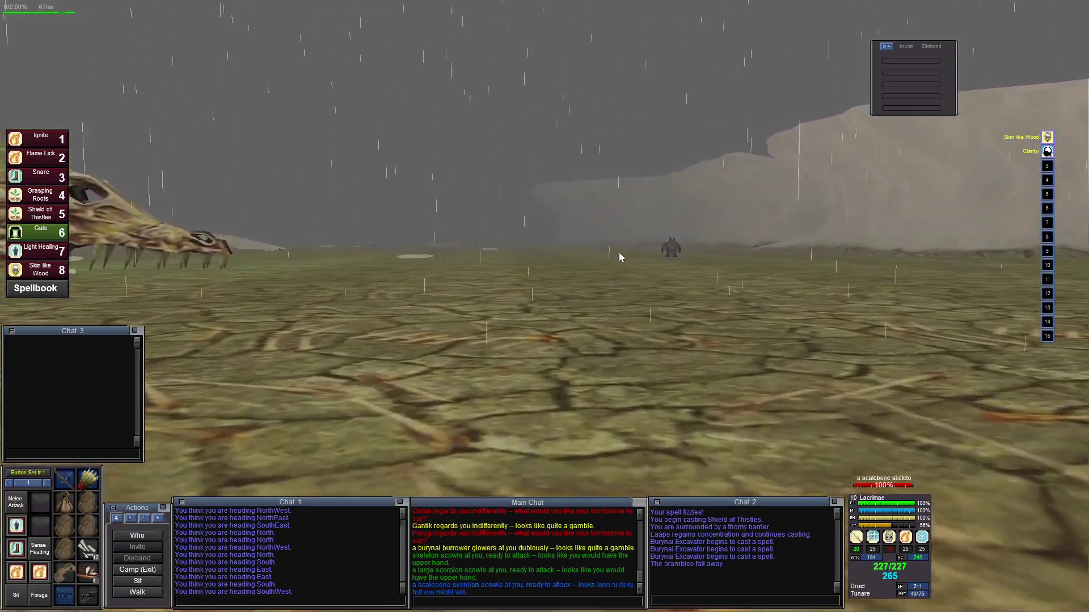
key("Left")
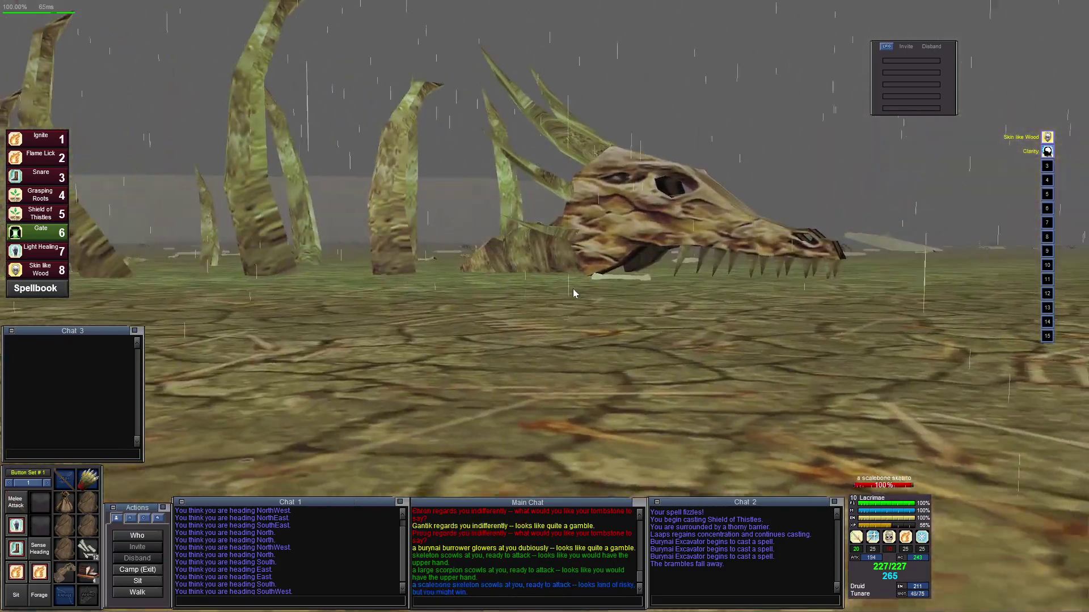
key("Right")
Run across the plain, considering the player Drusdin and a decaying skeleton
key("F9")
key("Up")
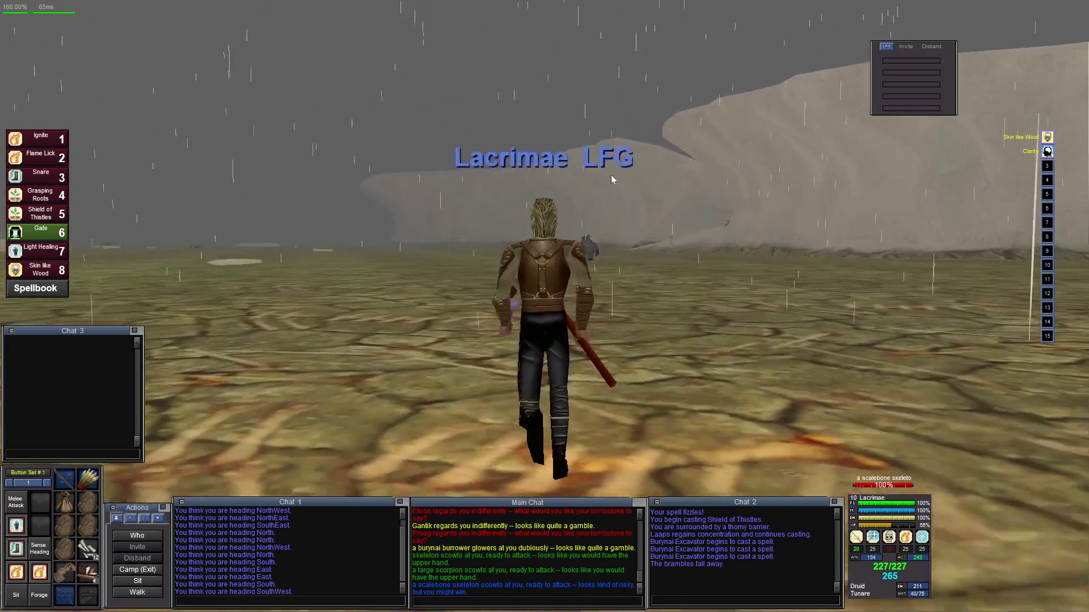
key("F9")
key("Left")
key("F9")
left_click(626, 218)
key("c")
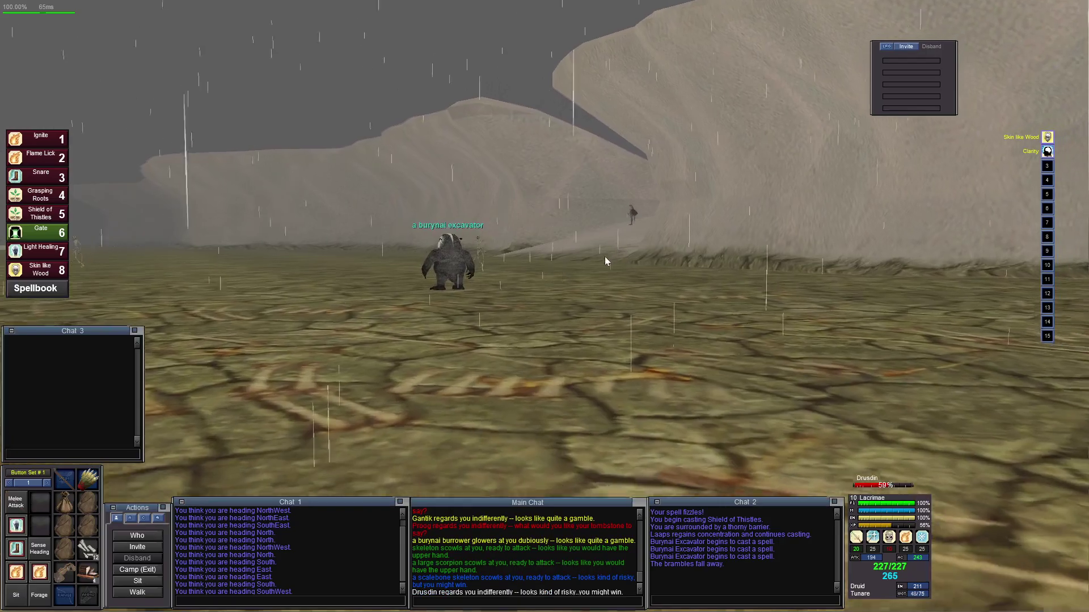
key("Left")
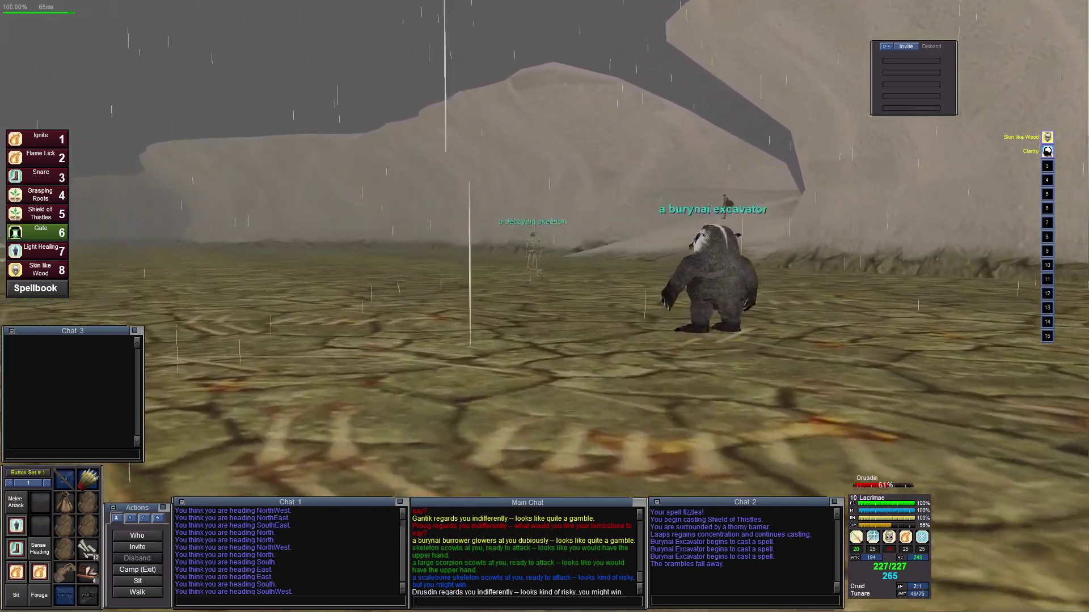
left_click(504, 265)
key("Right")
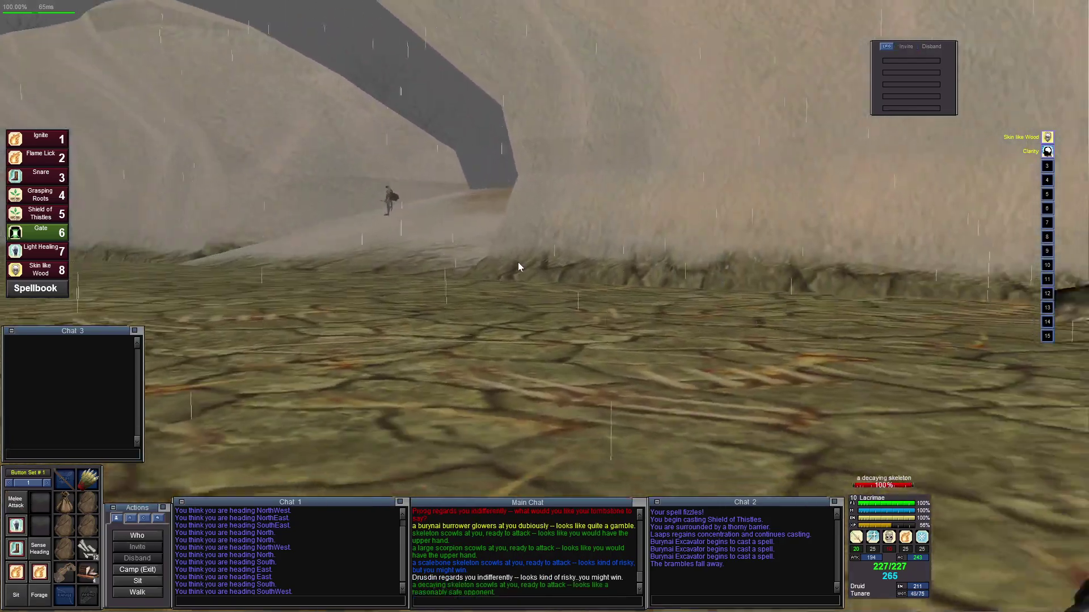
left_click(365, 191)
key("c")
List the zone's players with /who and run south toward the cliff
key("Left")
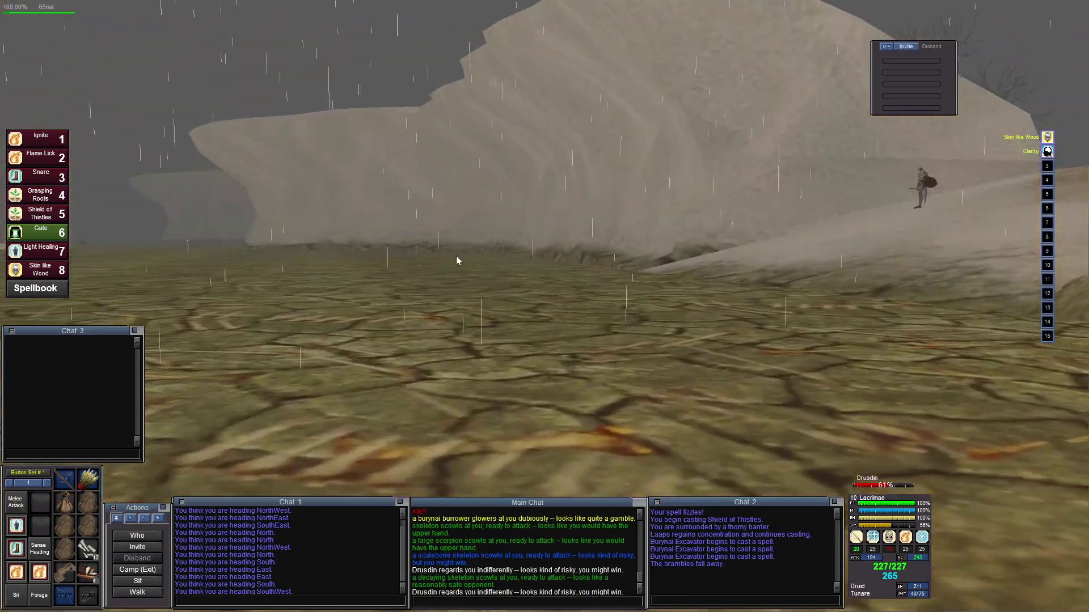
key("Right")
key("Left")
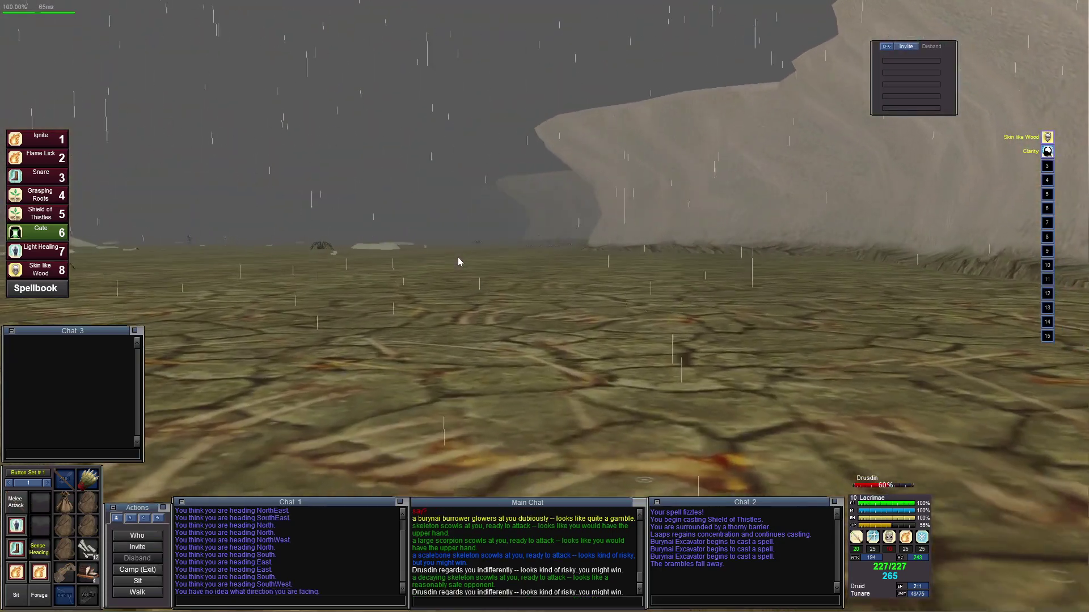
type("/who")
key("Return")
key("Up")
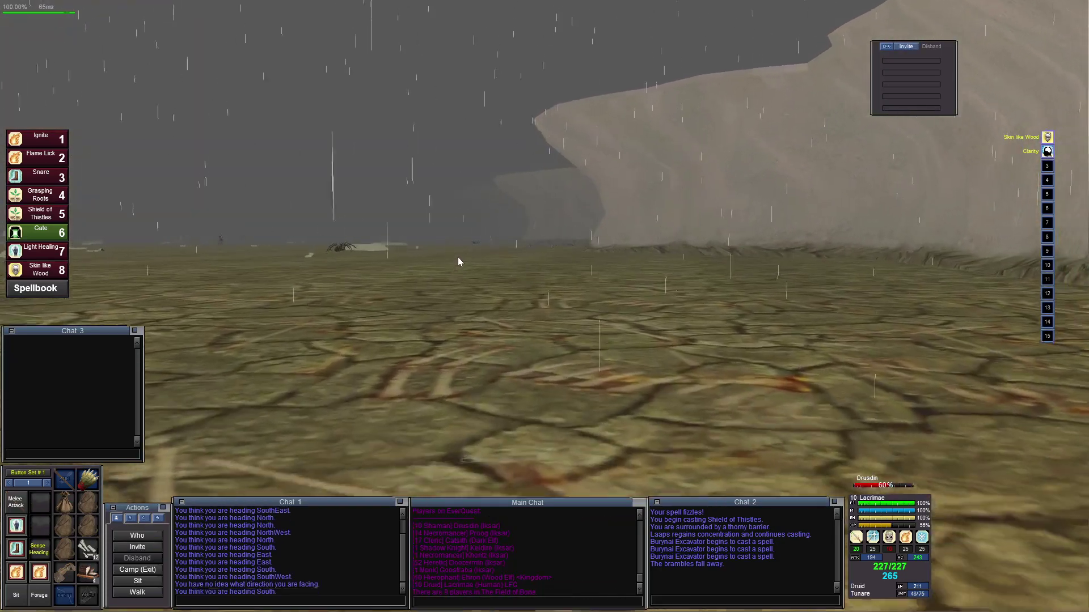
key("Left")
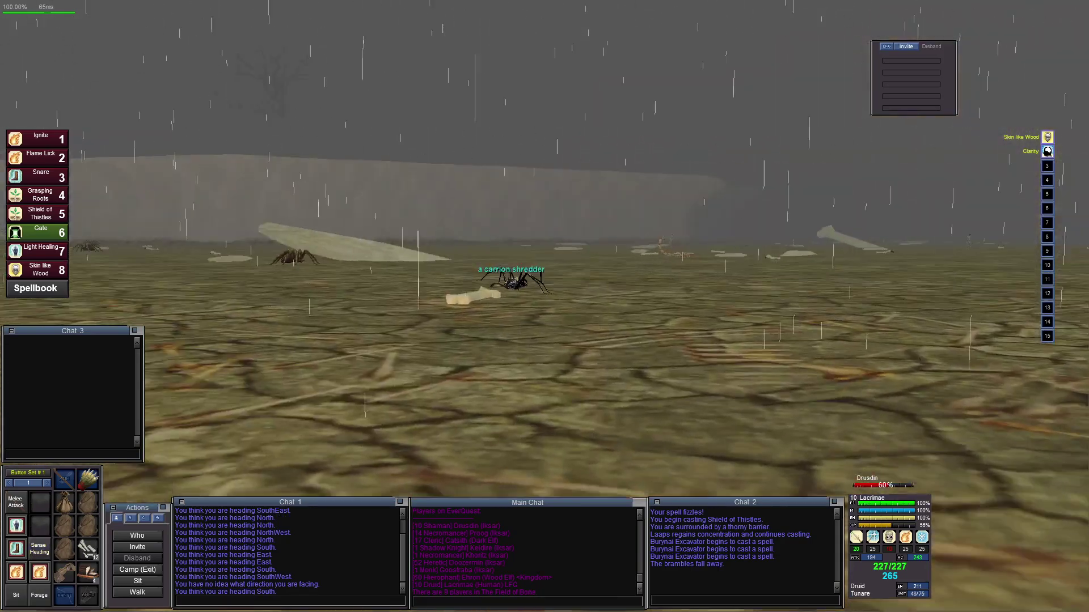
key("Left")
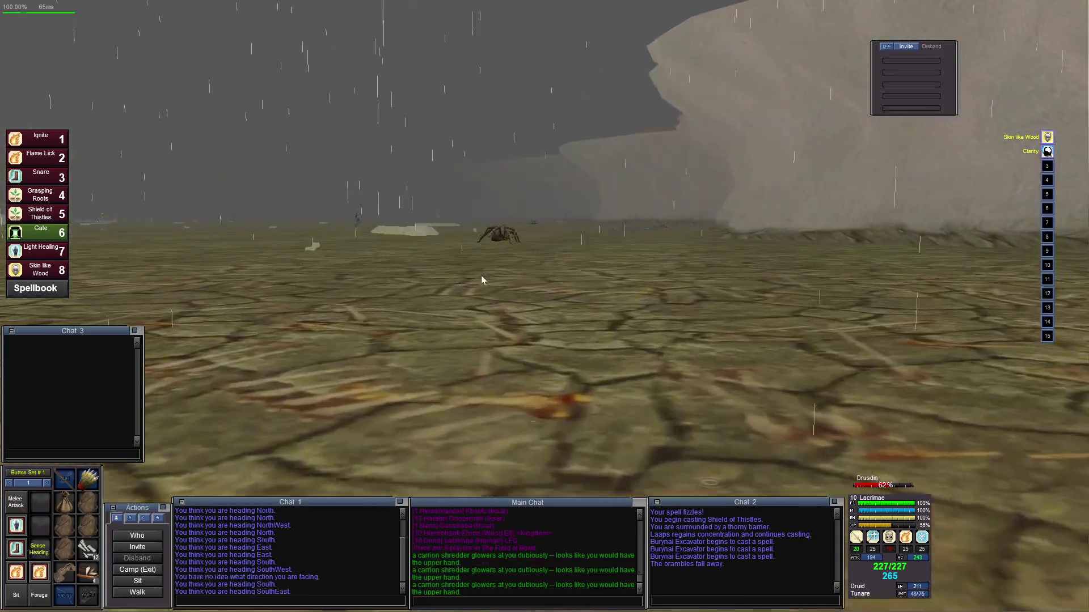
key("c")
key("c")
Consider the bonecrawler, greater scalebone and iksar bandit, settling on the bandit
left_click(514, 244)
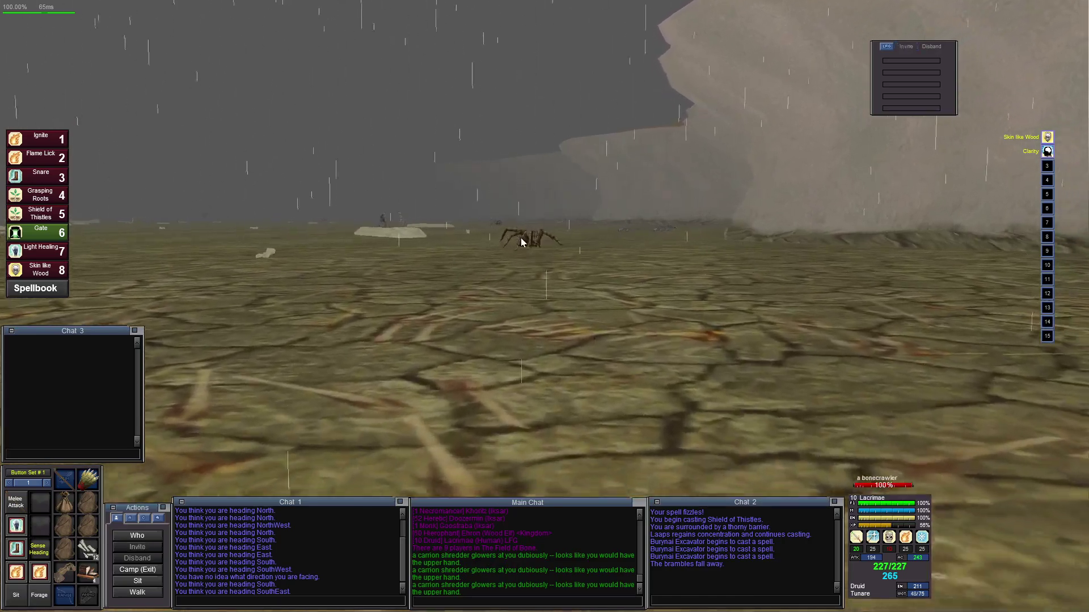
key("c")
key("Left")
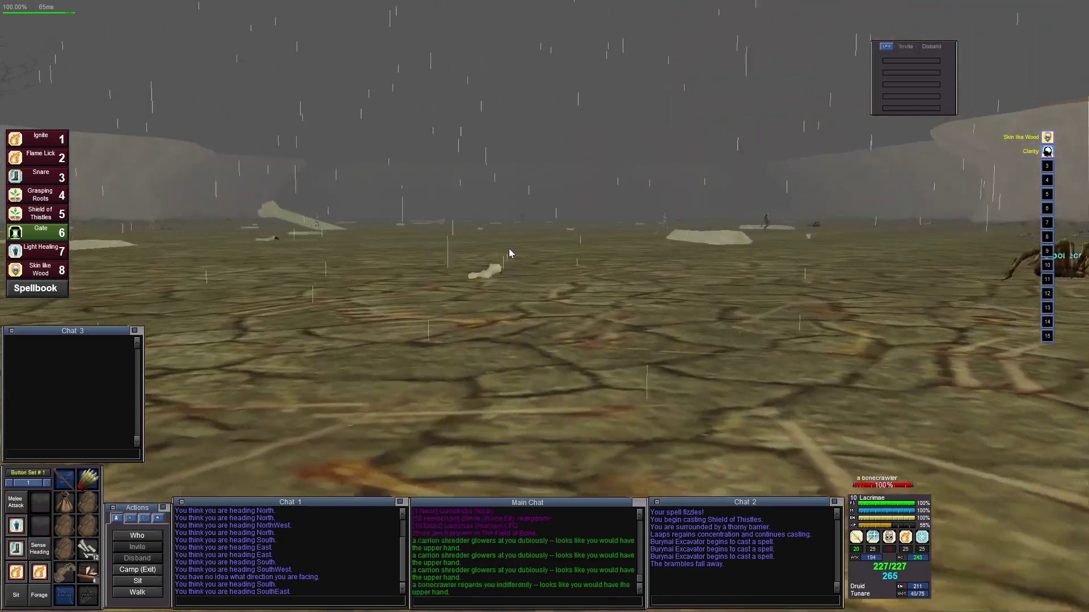
left_click(259, 225)
key("c")
key("Right")
left_click(560, 225)
key("c")
key("Right")
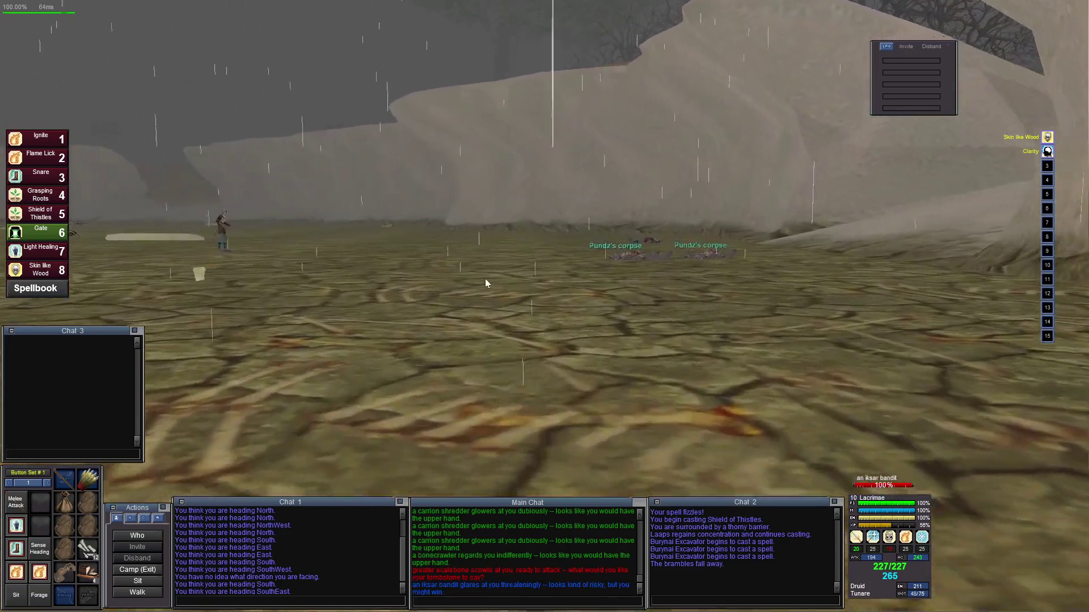
key("F9")
key("F9")
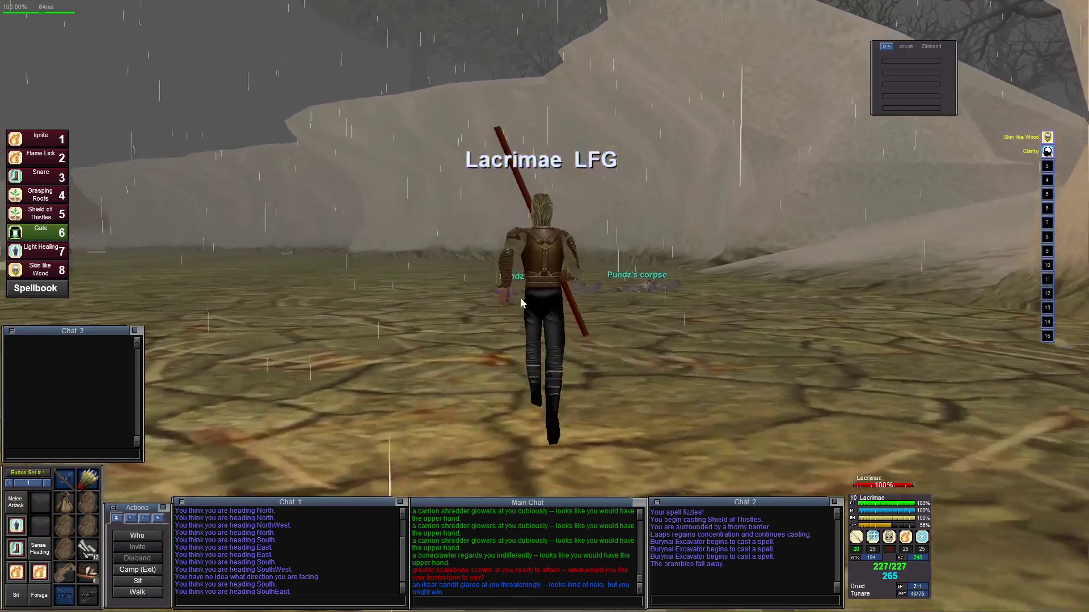
key("Left")
Cast Shield of Thistles on yourself, then target and consider the iksar bandit
key("F1")
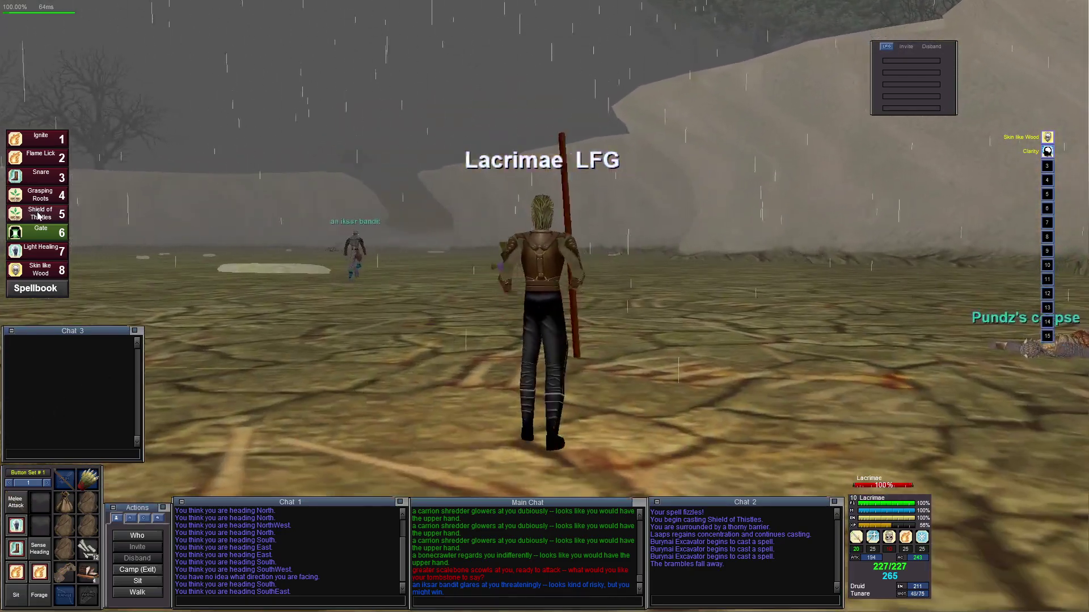
key("Left")
key("Right")
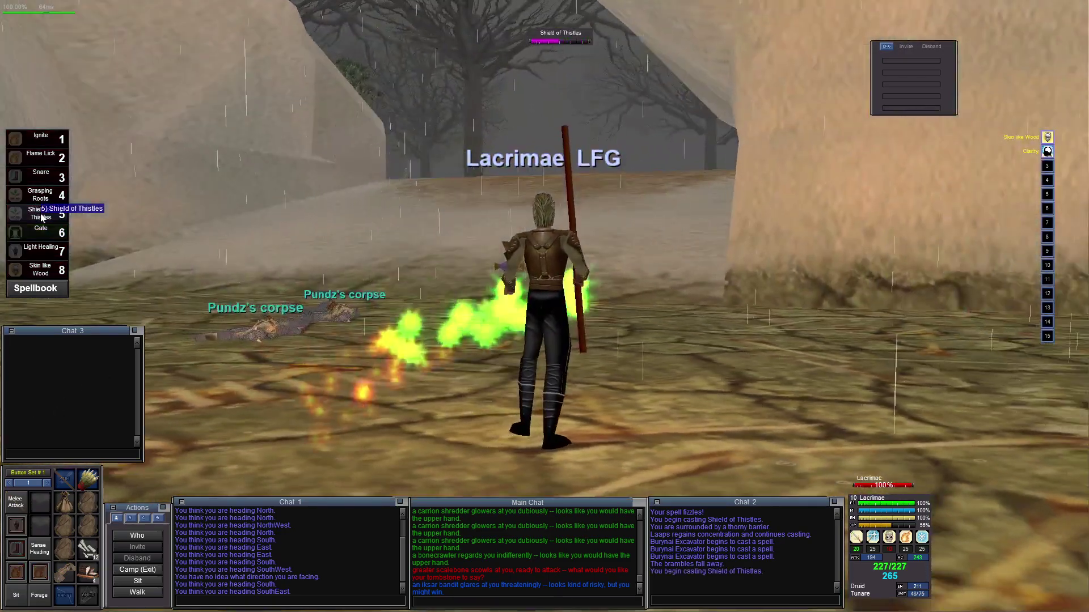
key("Left")
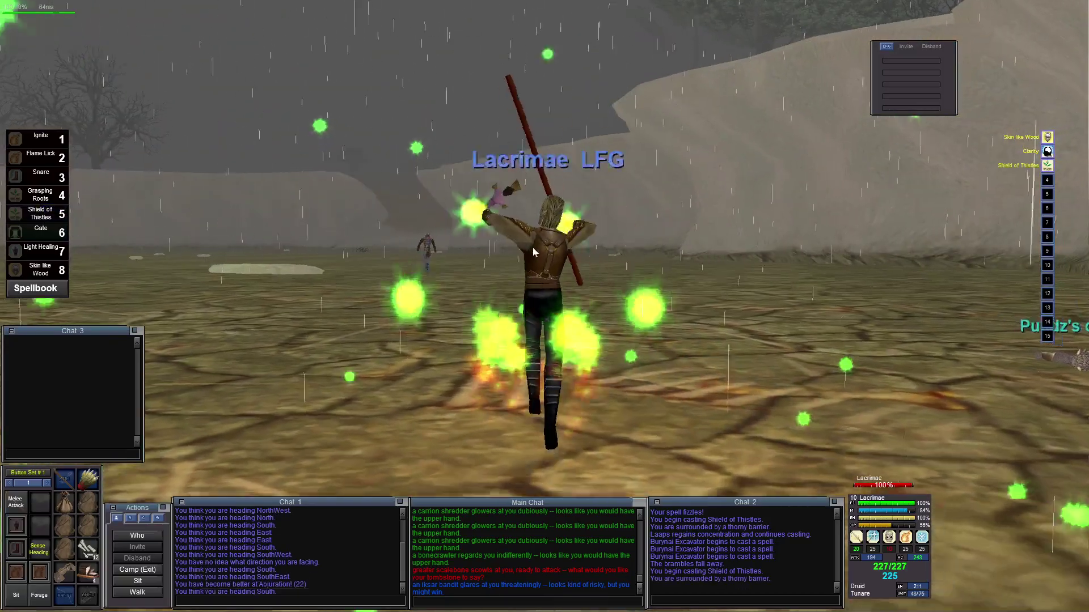
key("F9")
key("F8")
key("Left")
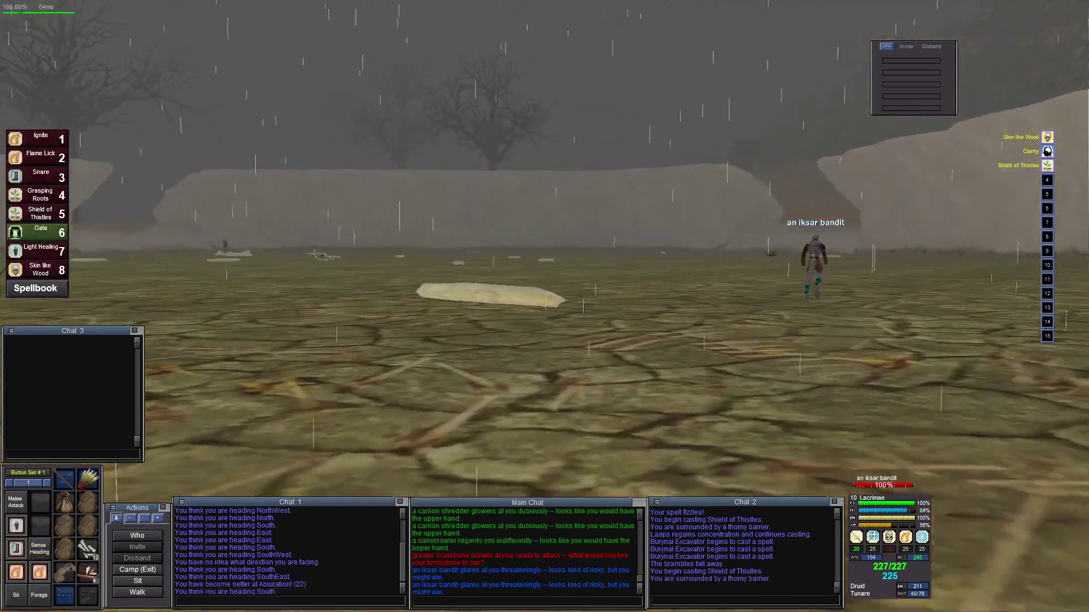
key("Right")
key("c")
Hit the bandit with two Ignites and Flame Lick and start melee attacking
left_click(42, 143)
key("Right")
key("Right")
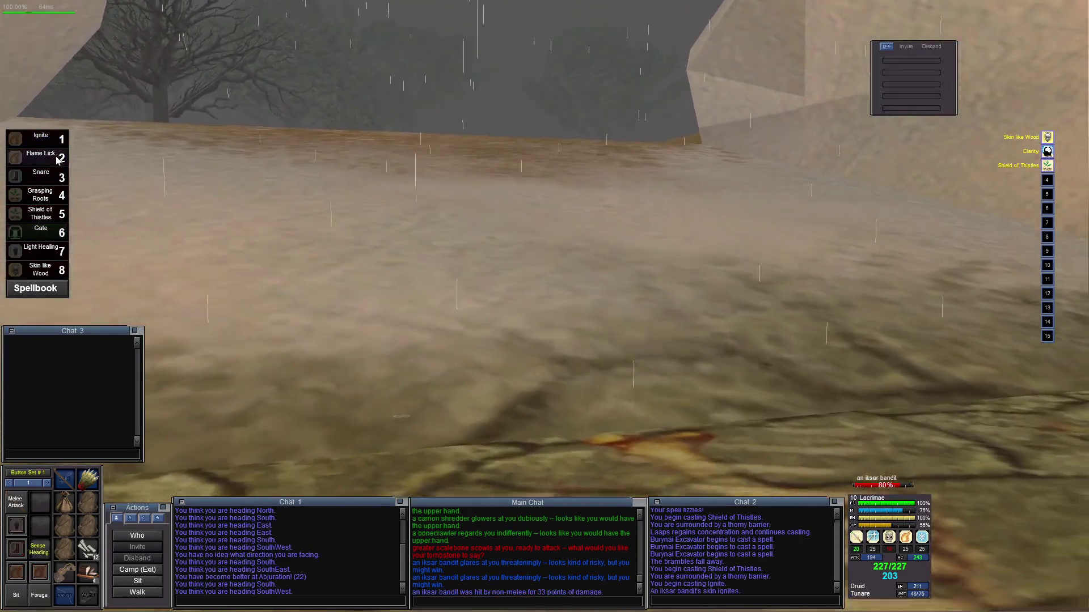
key("Right")
key("Right")
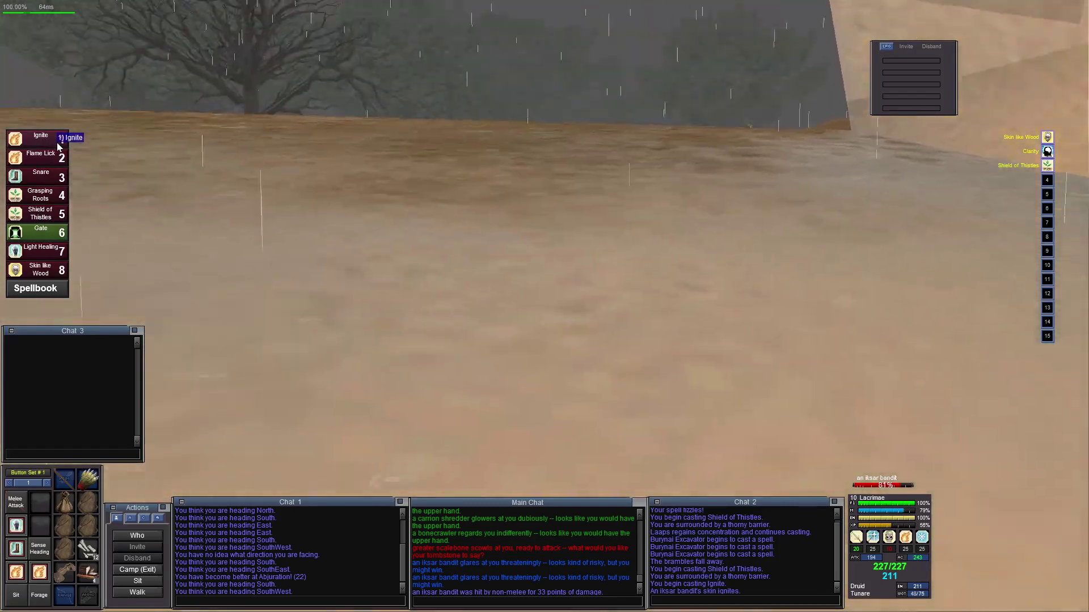
left_click(58, 144)
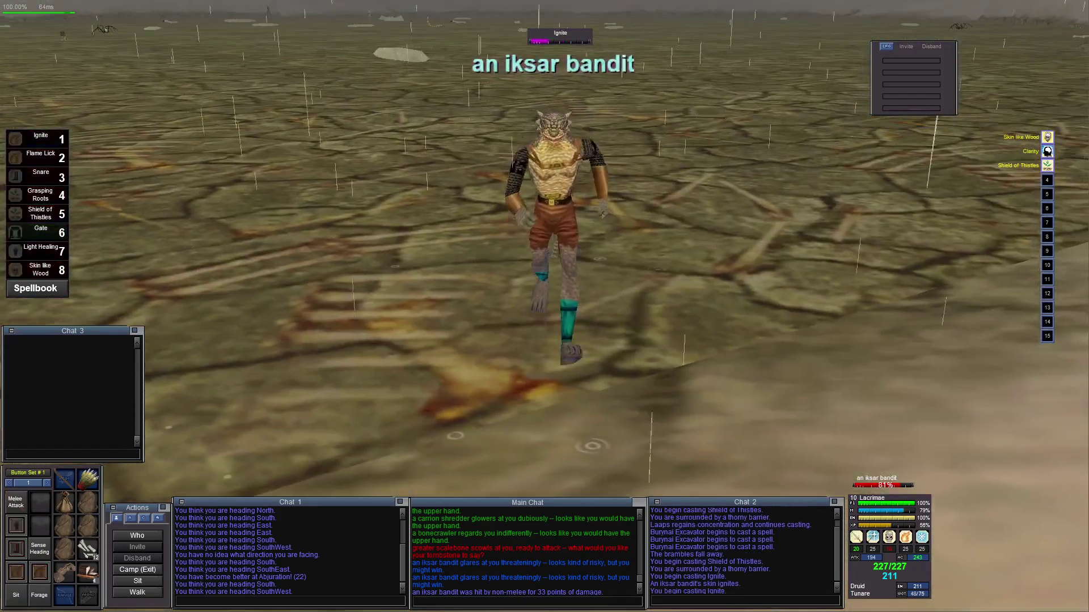
key("q")
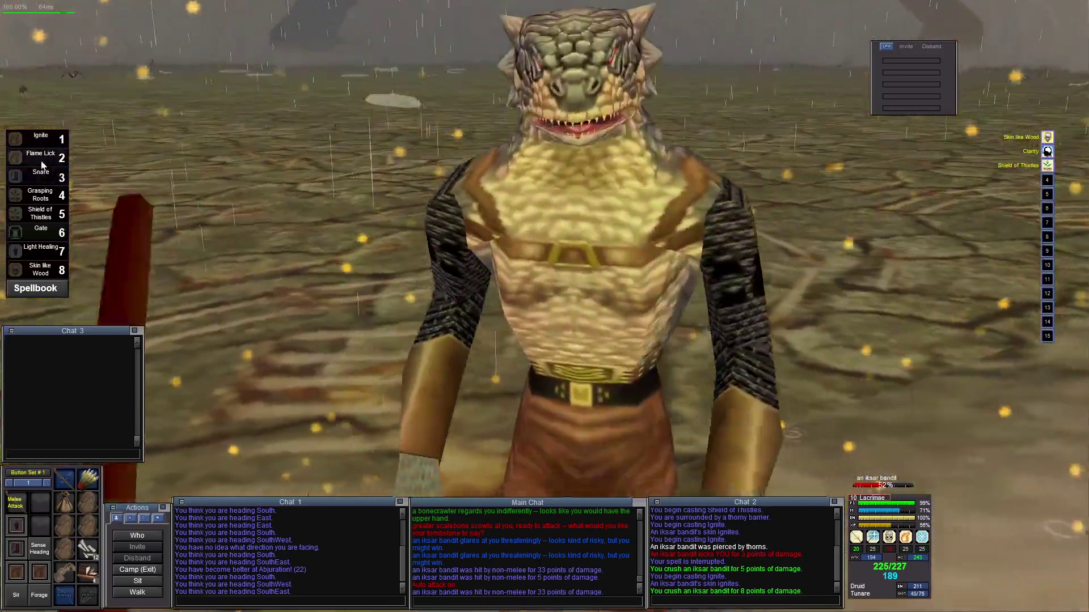
left_click(40, 161)
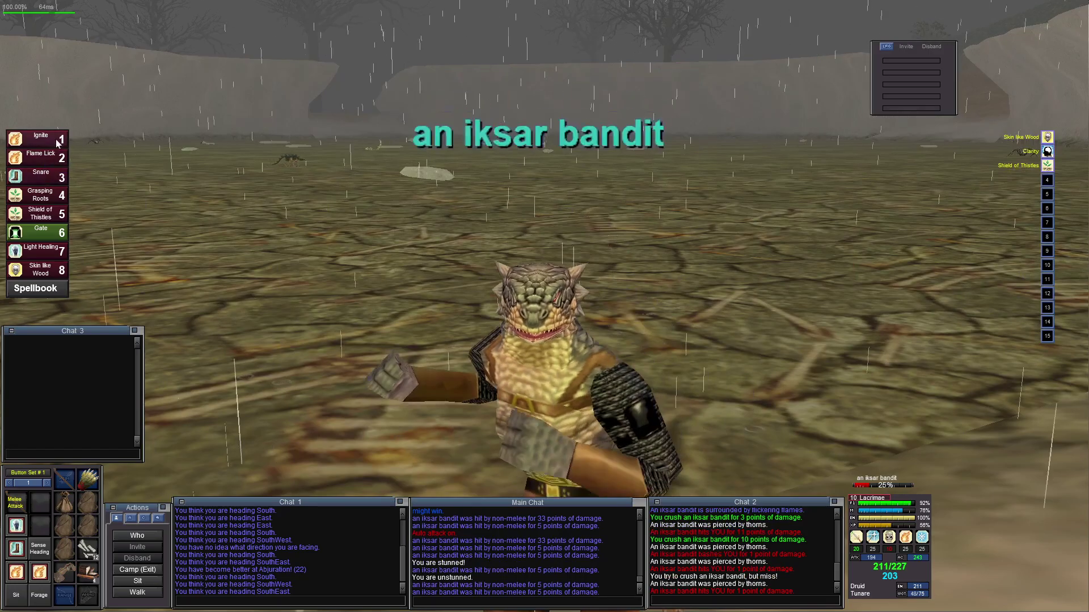
Snare the bandit, finish it with Ignite, and open its corpse's loot
key("F9")
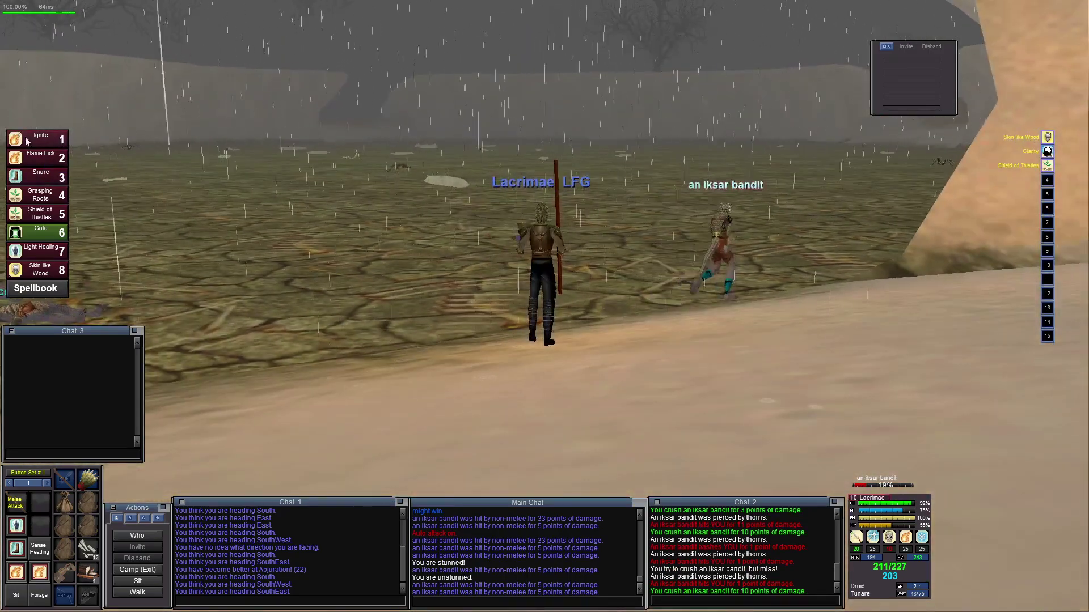
key("Left")
left_click(53, 178)
key("Right")
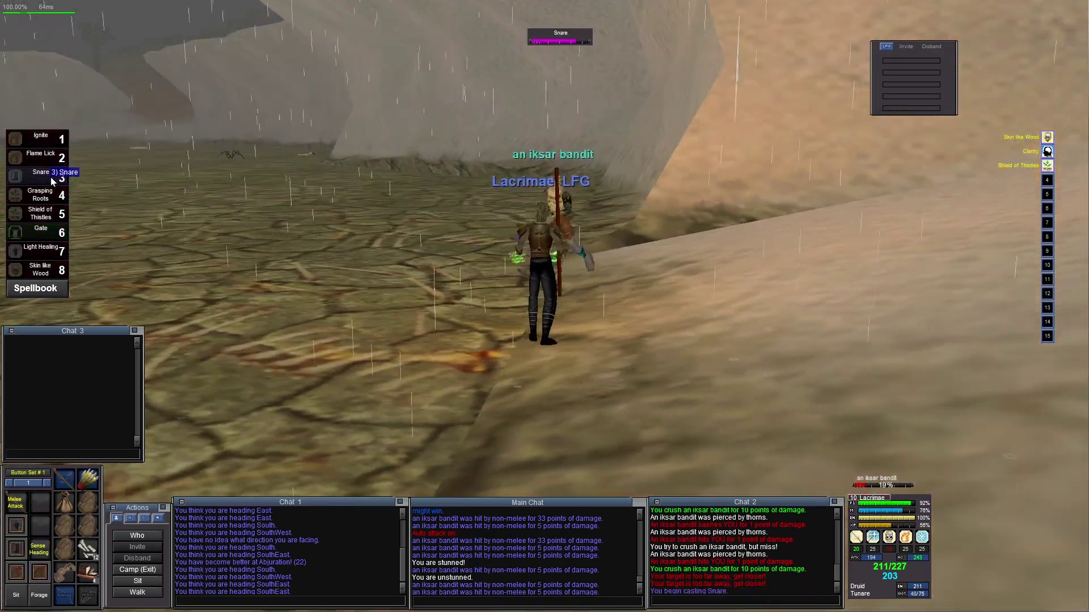
key("Left")
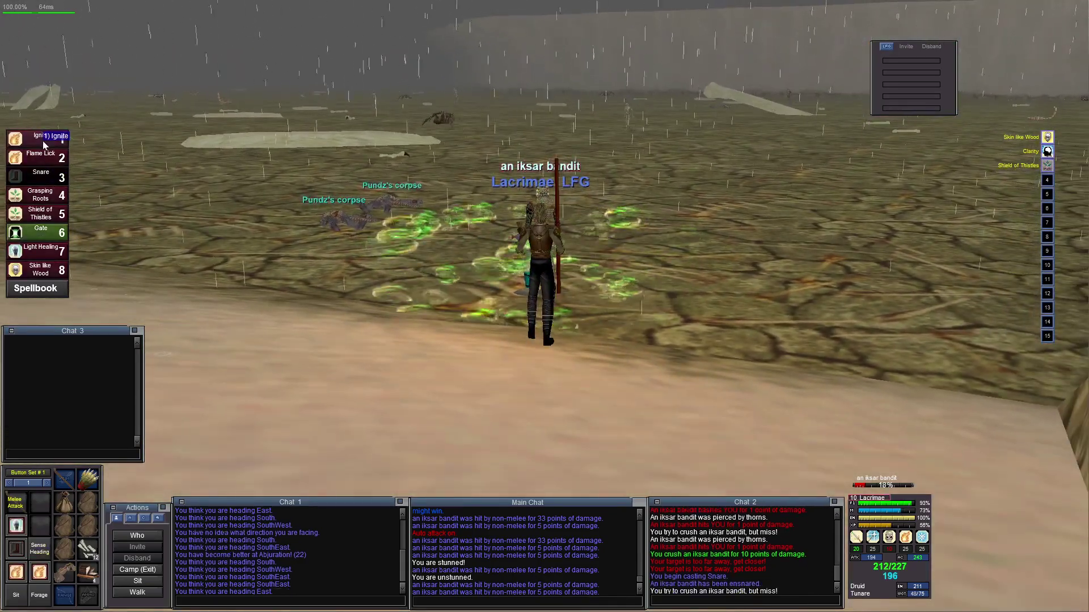
left_click(42, 140)
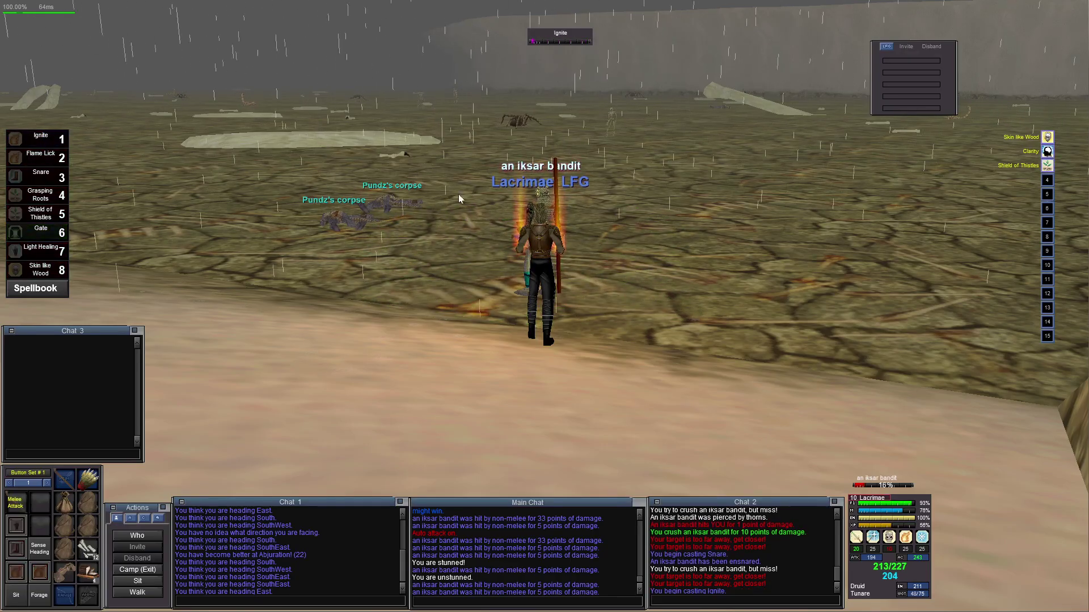
key("F9")
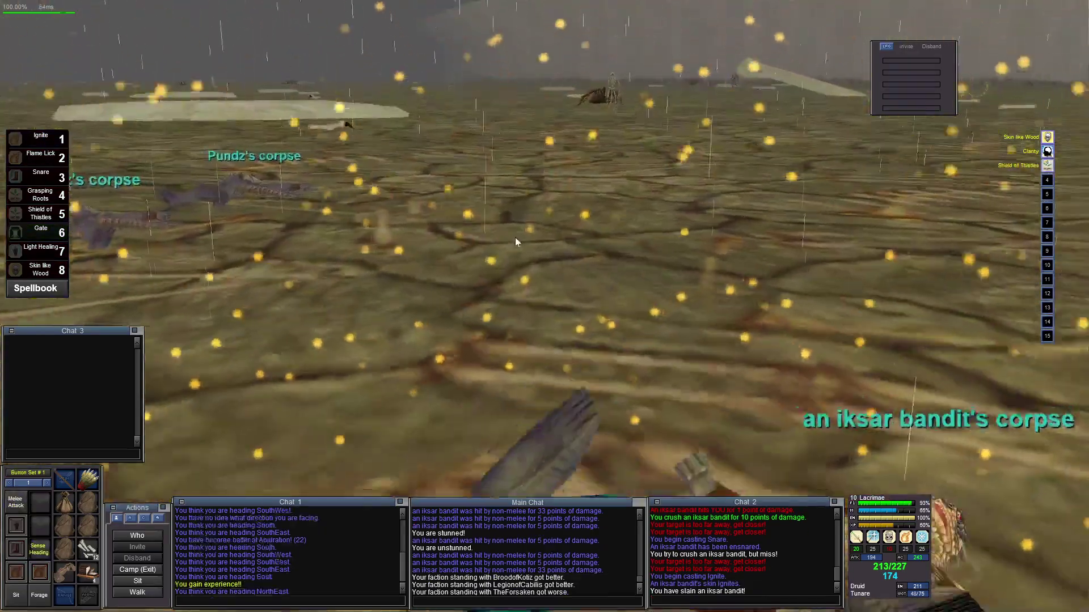
right_click(515, 243)
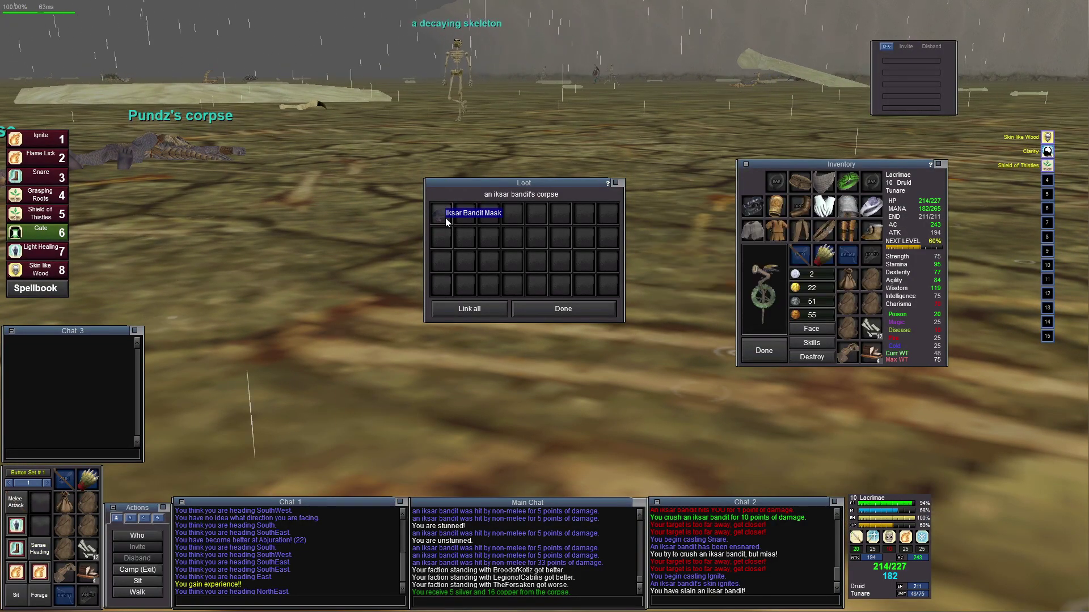
Close the bandit's loot and move to target the decaying skeleton
key("Escape")
key("Left")
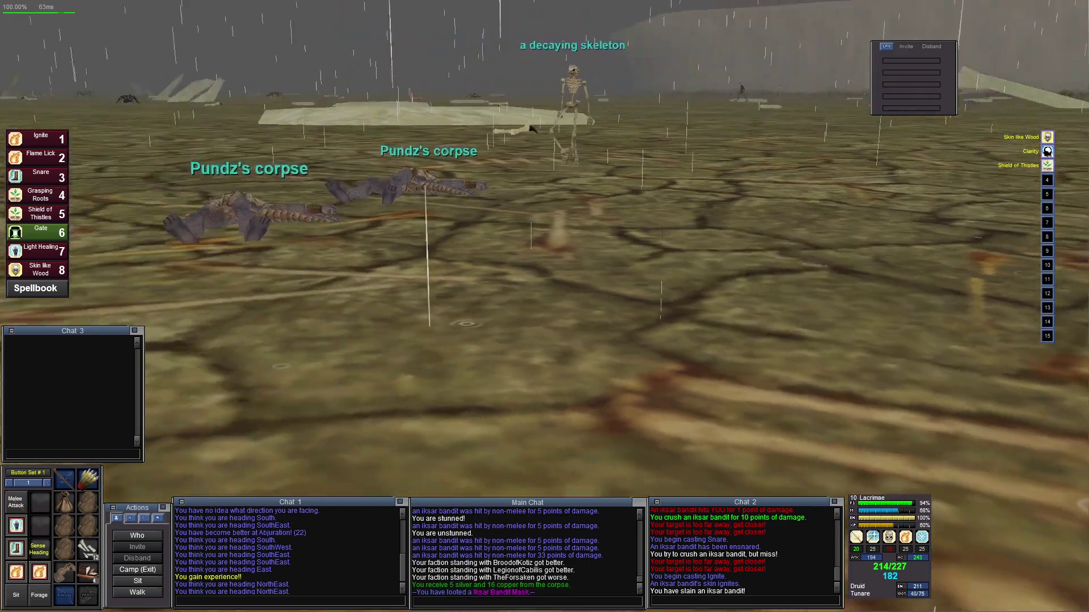
key("Up")
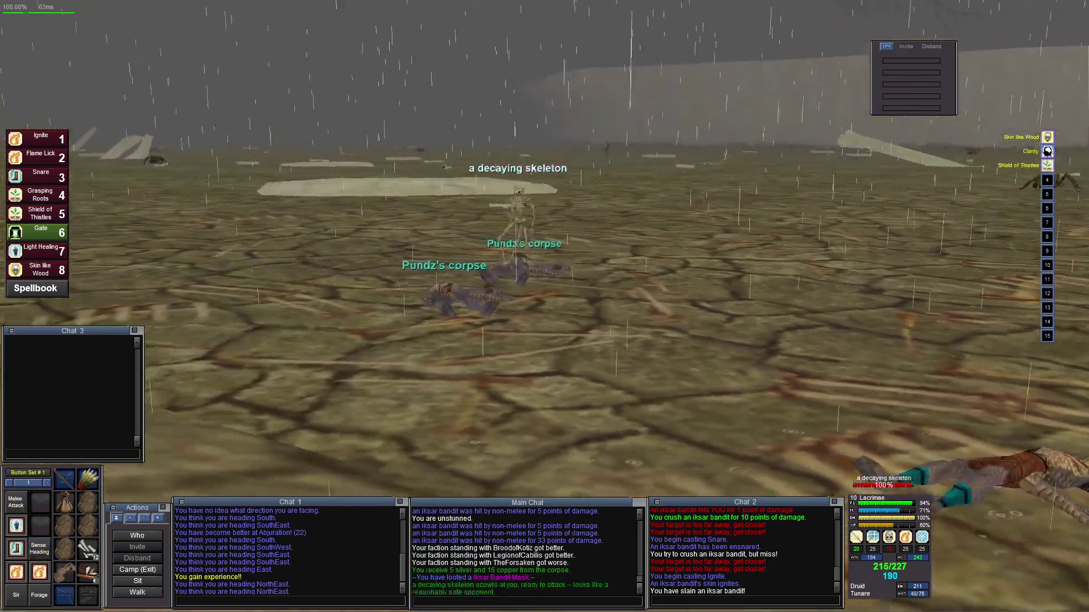
key("c")
Kill the decaying skeleton with Ignite and loot its Bone Chips
left_click(44, 147)
left_click_drag(315, 139, 315, 170)
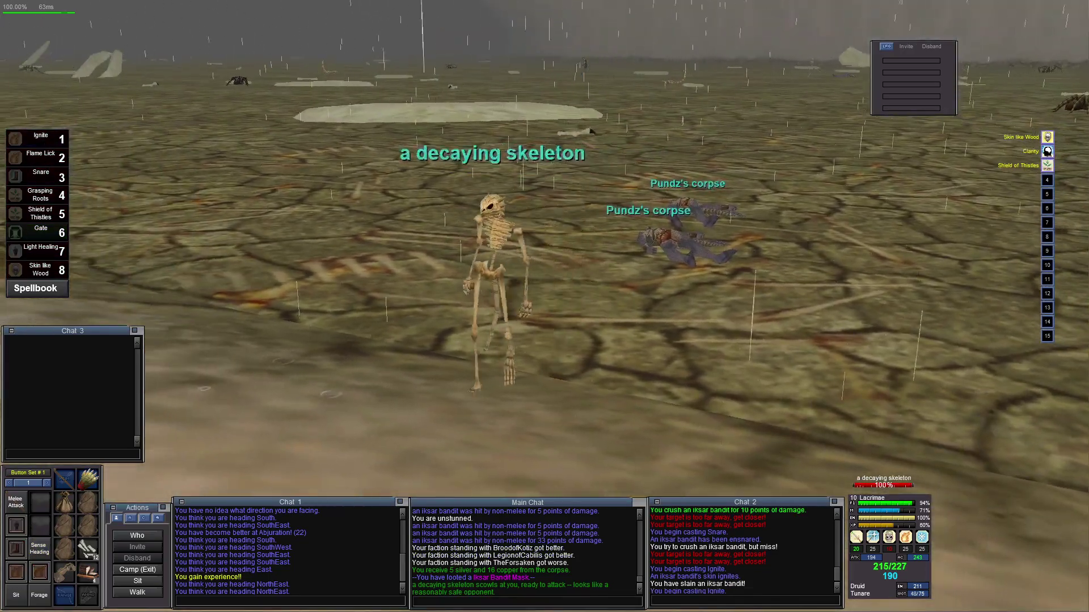
key("l")
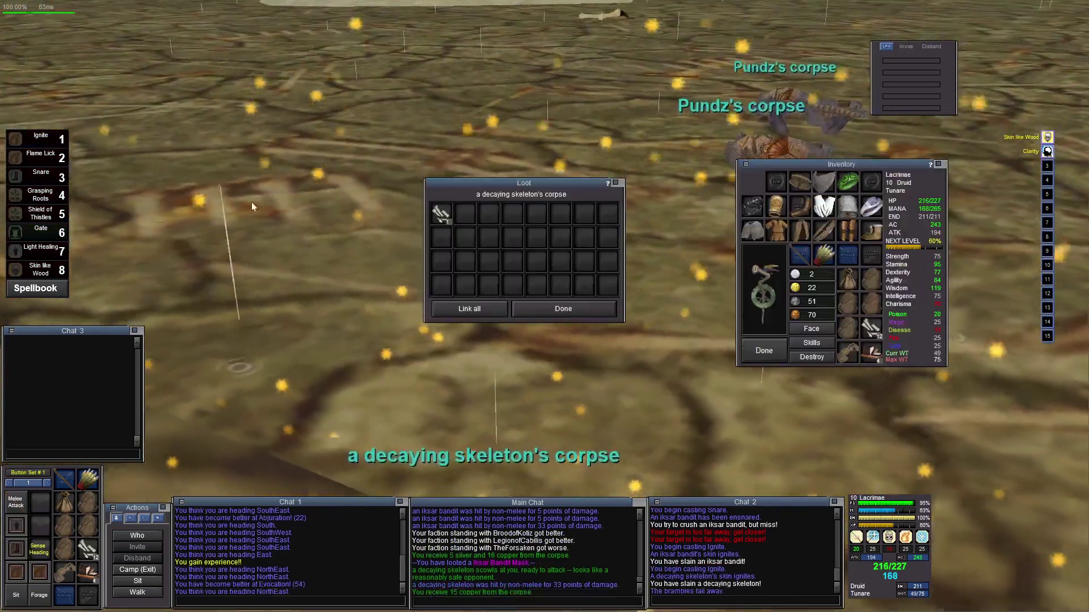
right_click(443, 214)
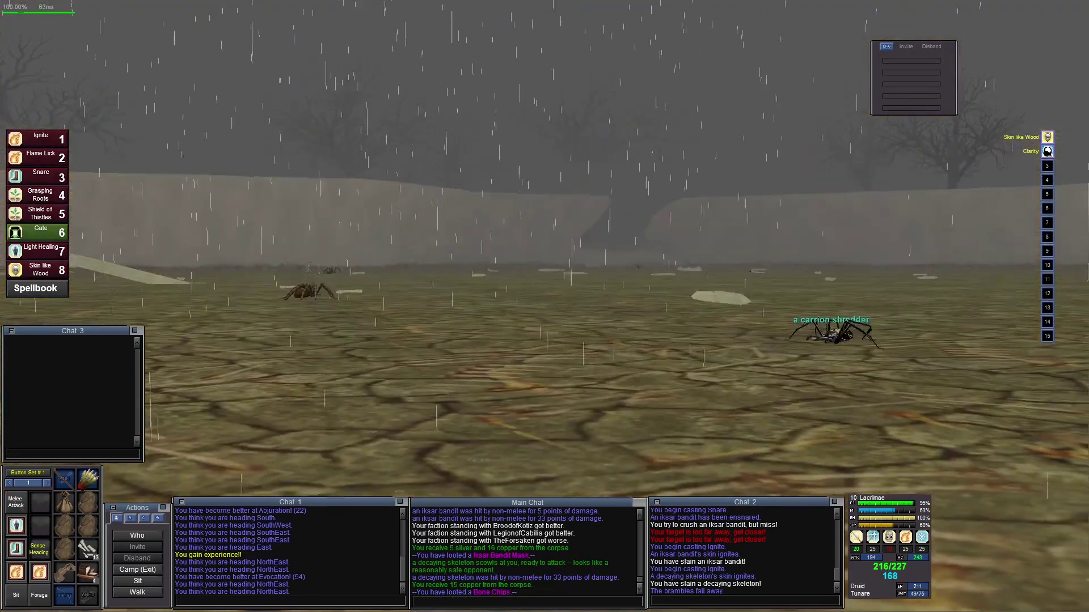
Consider the carrion shredder, then target the iksar bandit and open with Ignite
key("Left")
key("c")
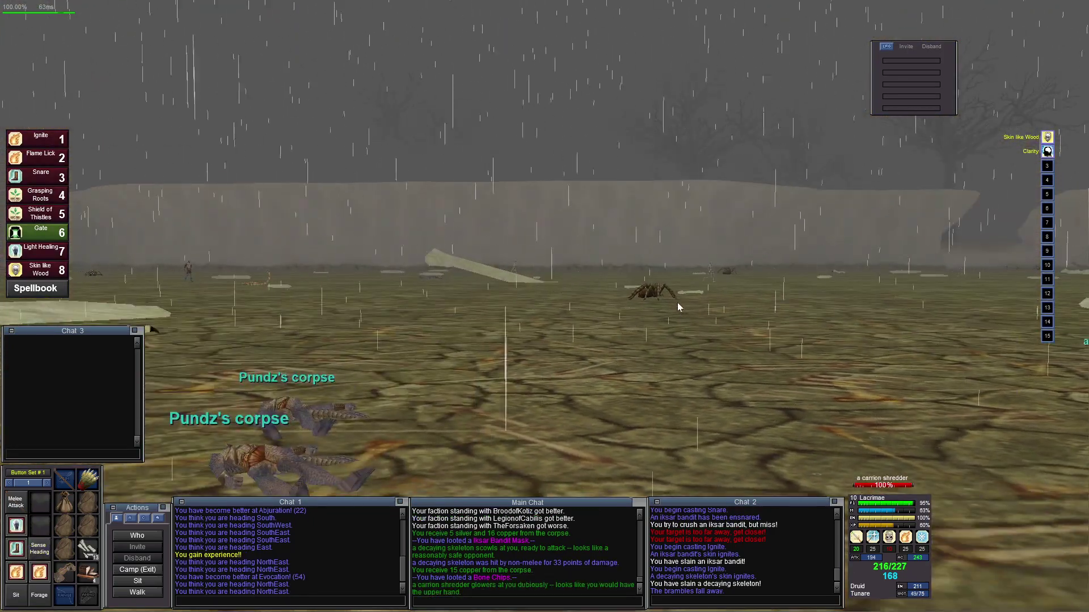
key("F9")
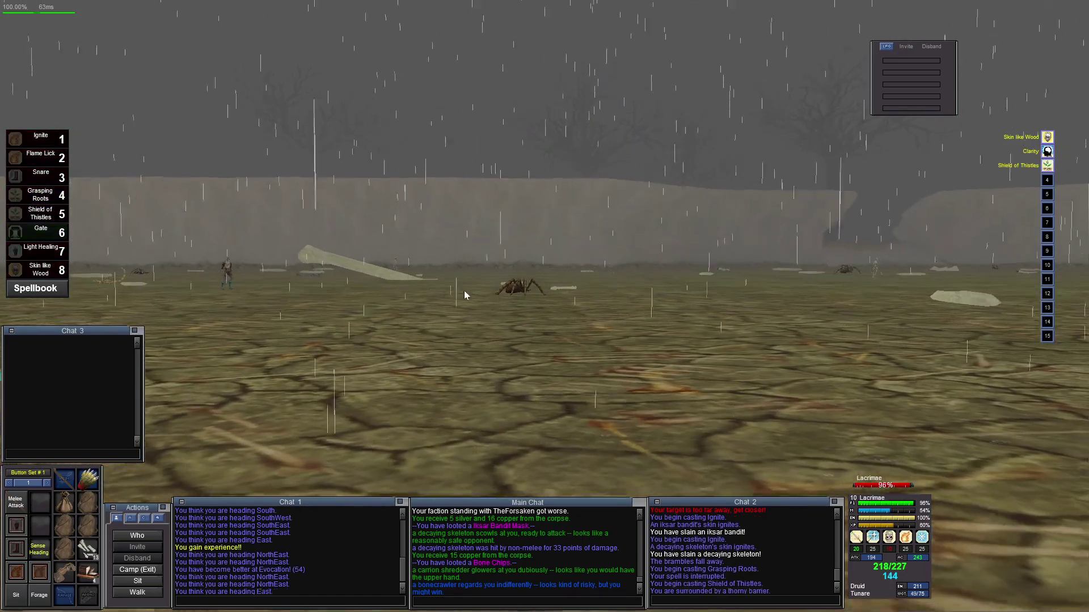
left_click(488, 273)
key("Right")
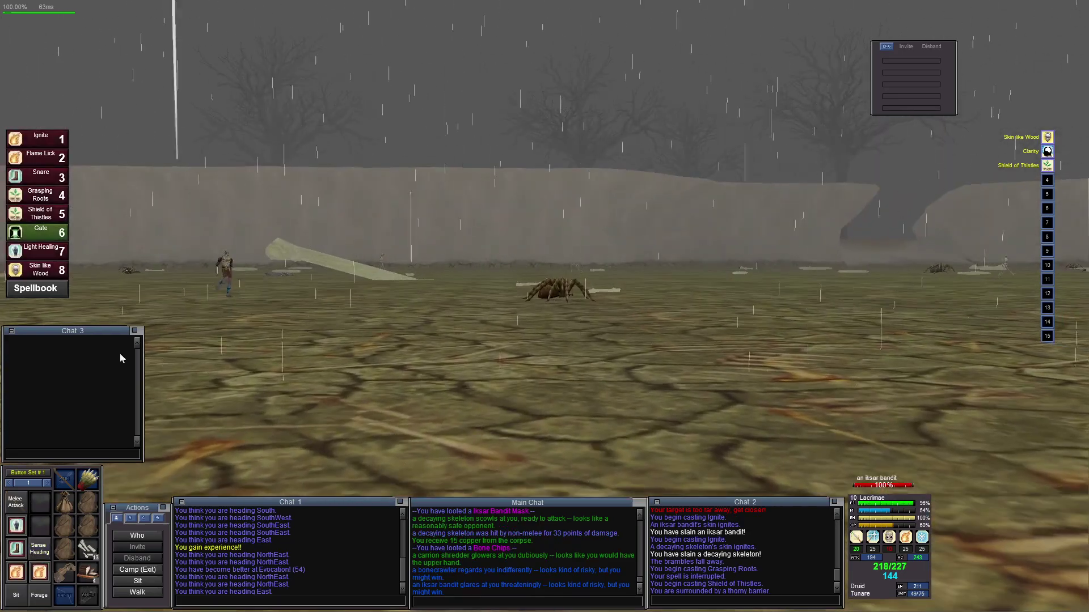
left_click(46, 143)
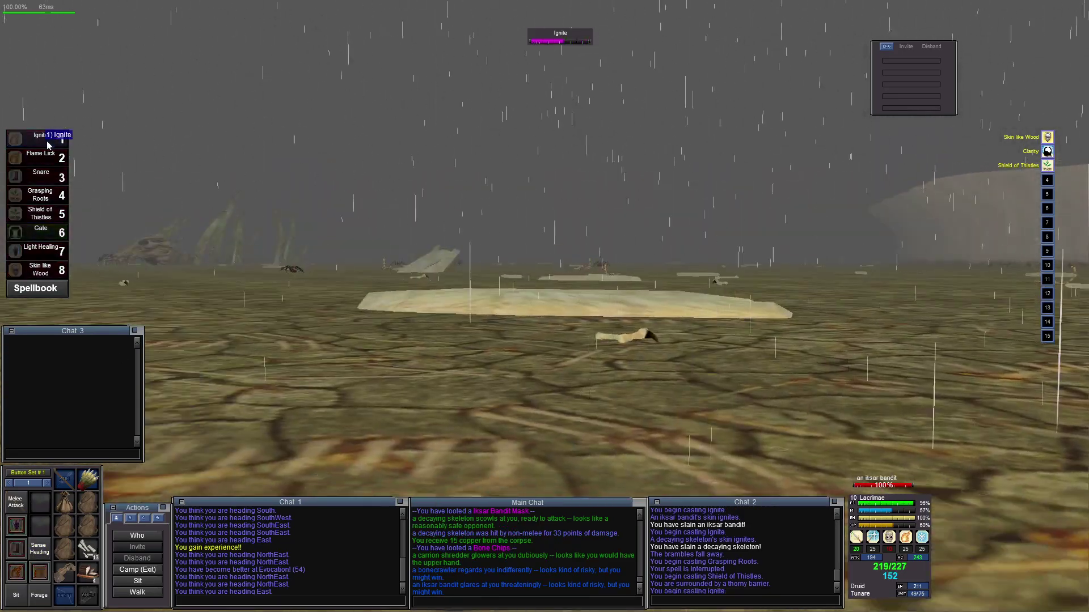
key("Up")
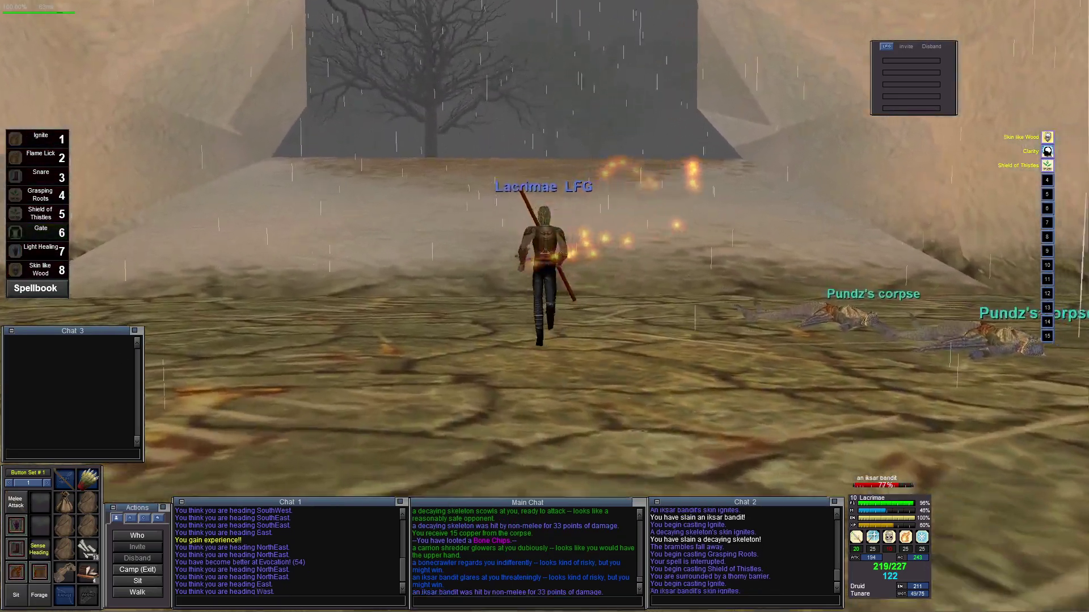
key("Left")
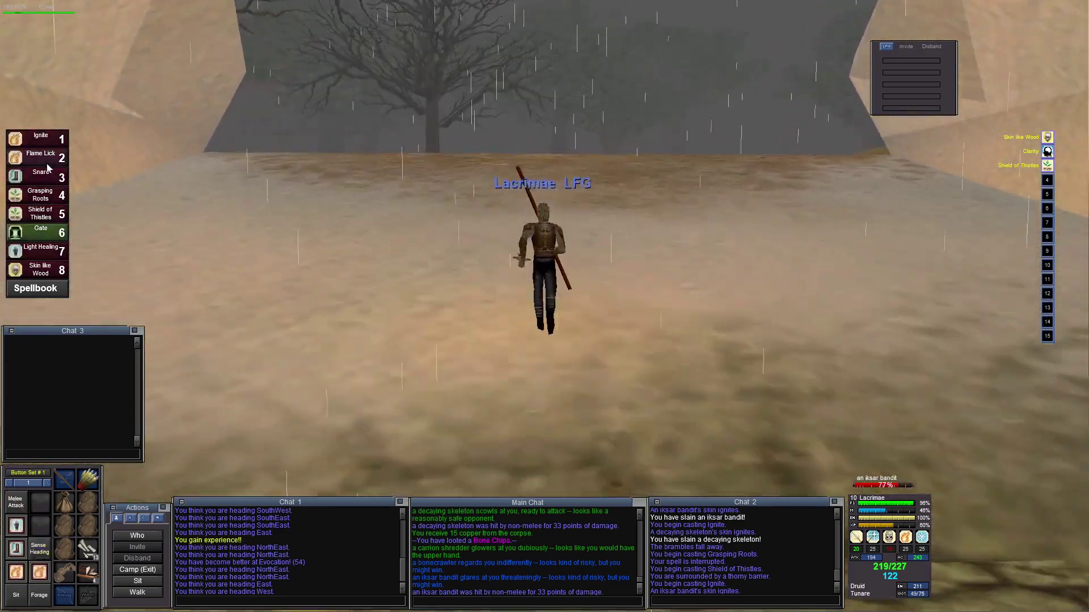
Cast Flame Lick, melee the bandit, finish it with Ignite and run to its corpse
left_click(47, 161)
key("Right")
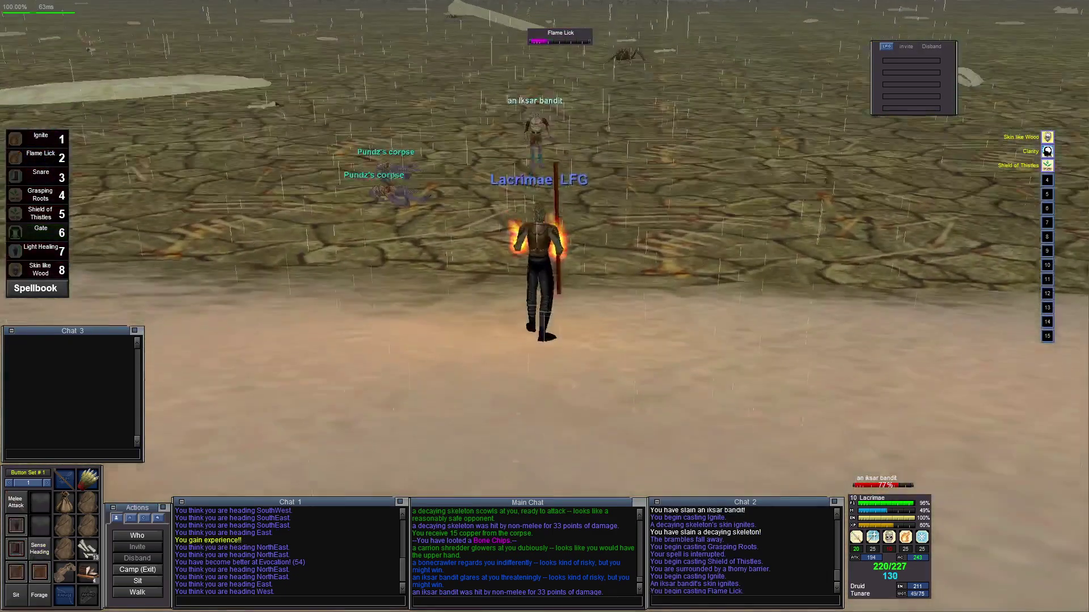
key("Left")
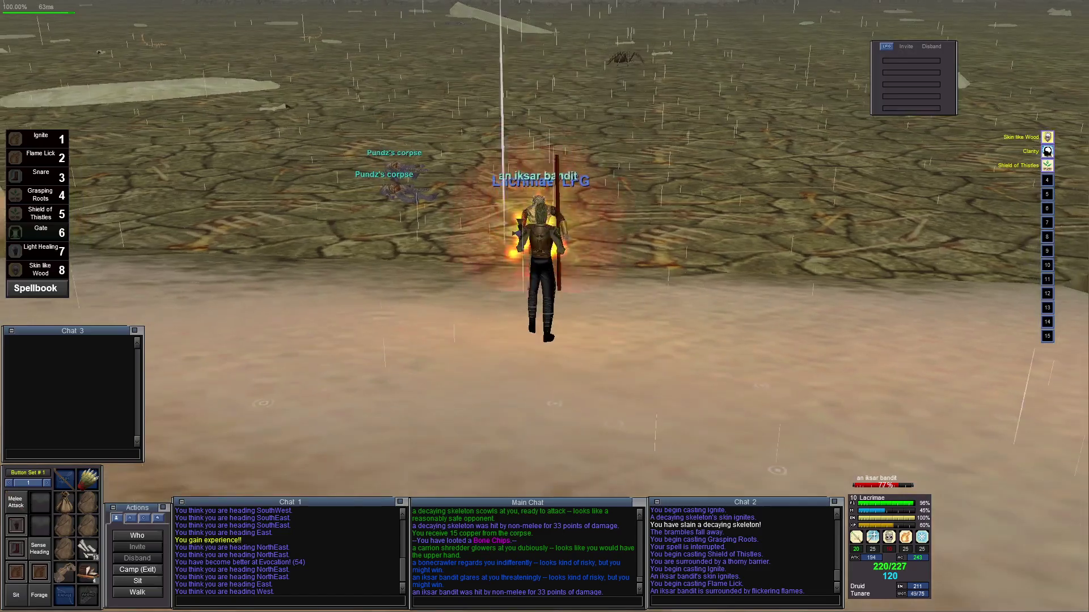
key("q")
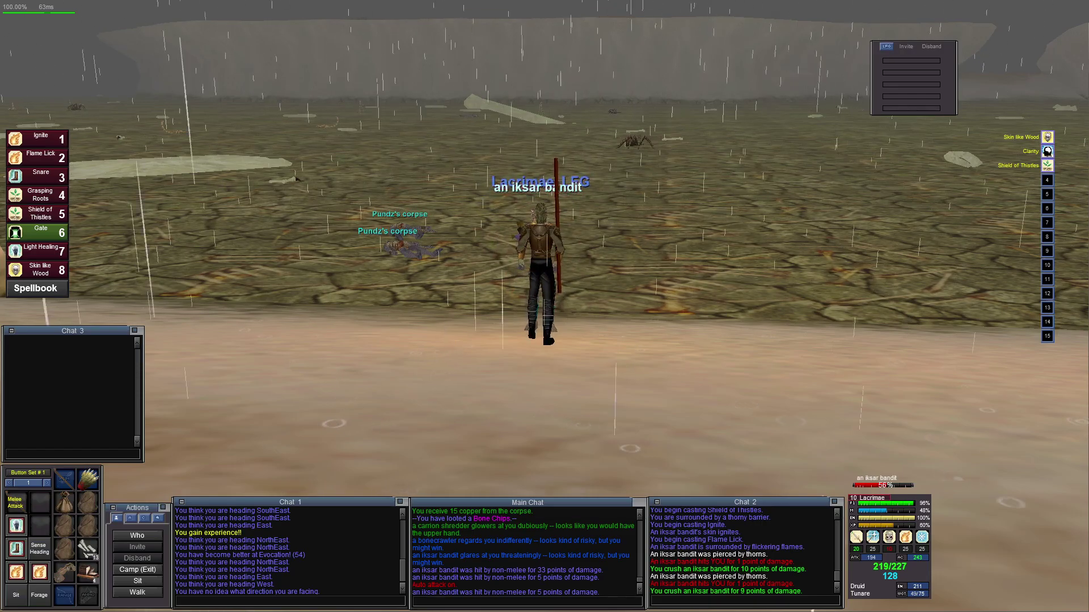
left_click_drag(186, 158, 136, 145)
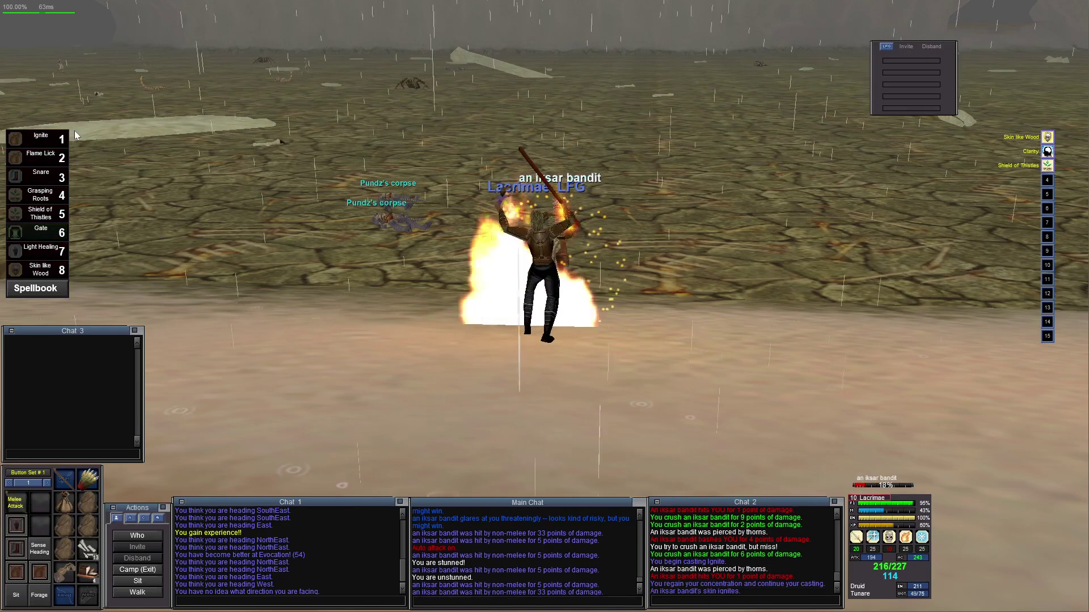
left_click(41, 142)
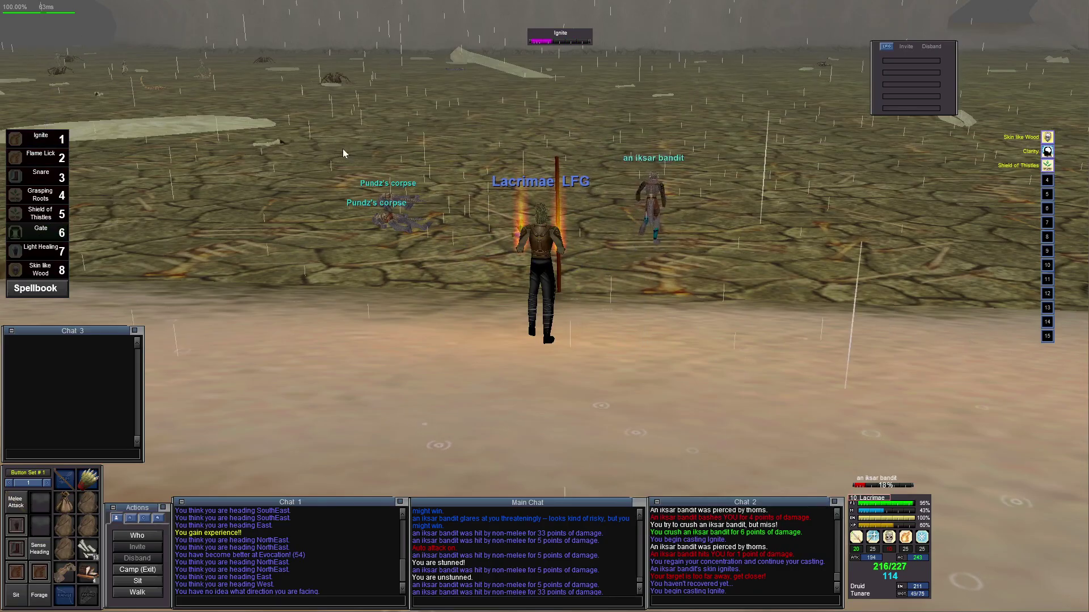
key("Right")
key("Up")
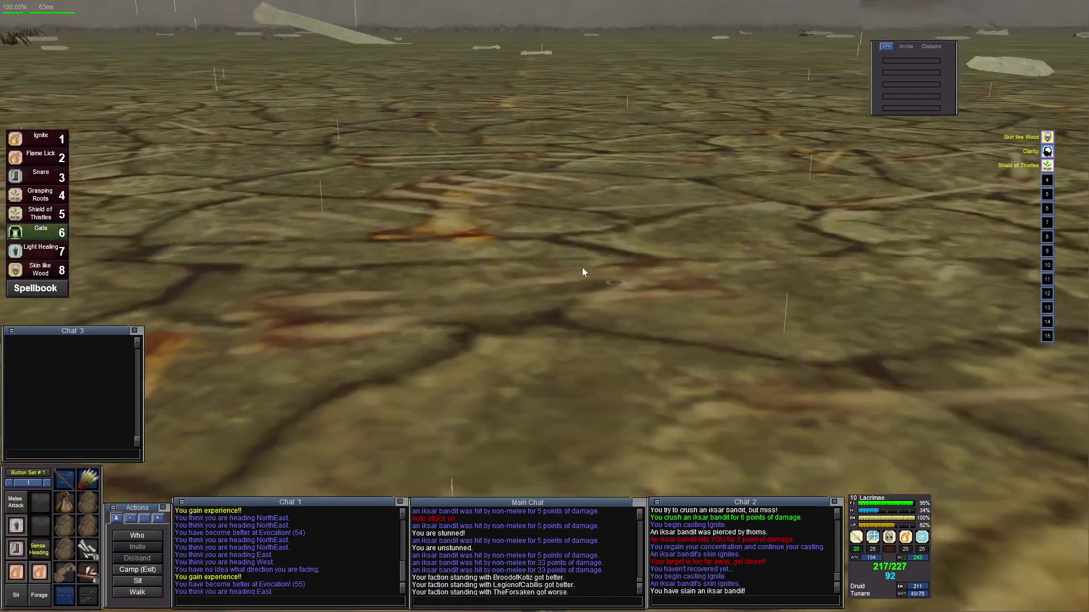
Loot the coins from the bandit's corpse and close the empty loot window
right_click(583, 273)
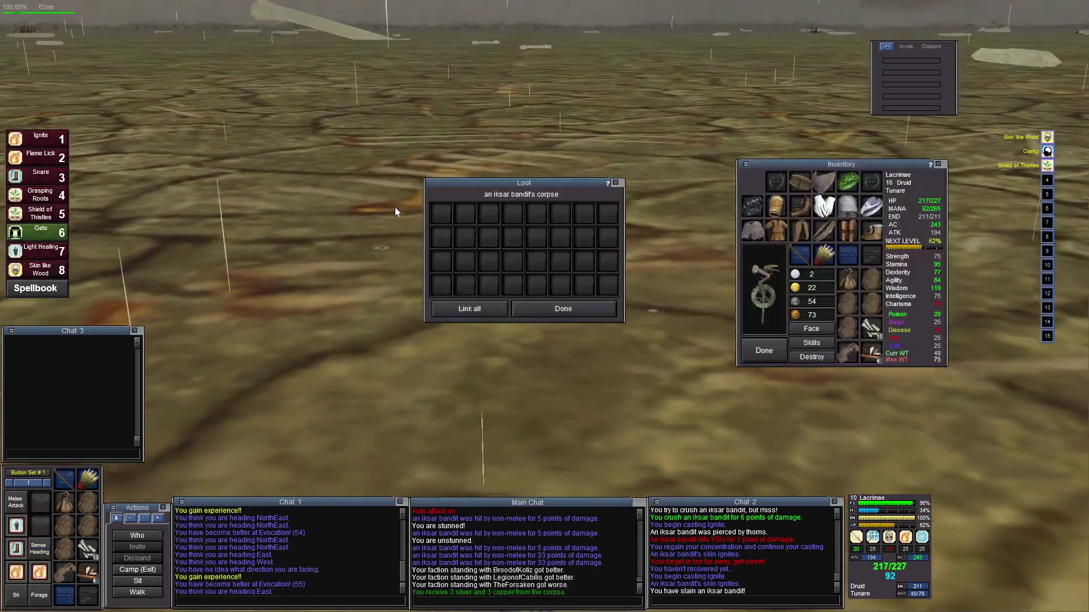
left_click(467, 309)
key("Right")
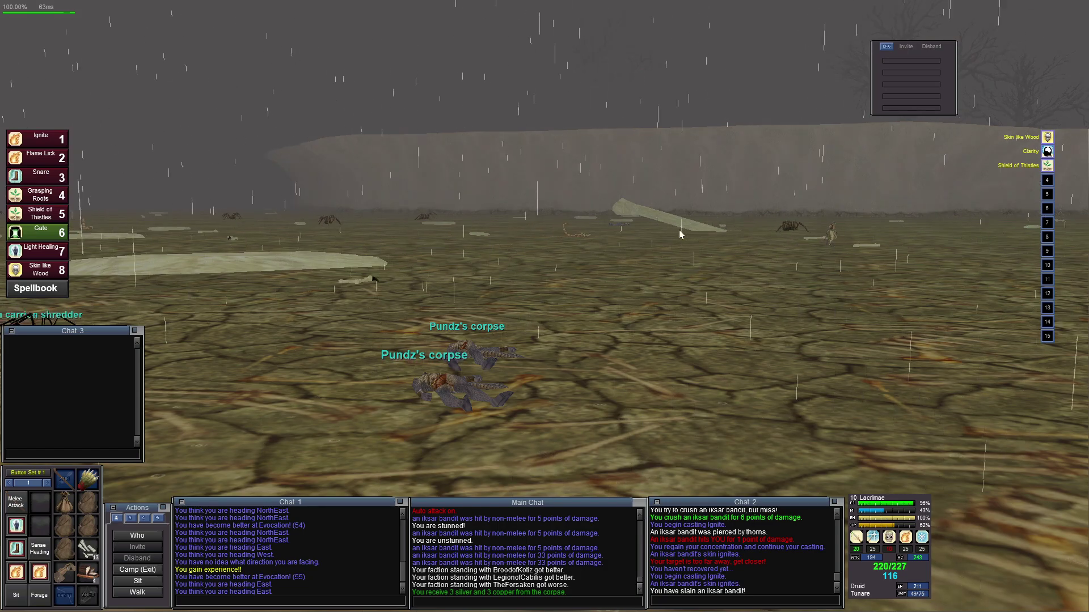
Scan the field, consider the carrion shredder and set it ablaze with Ignite
key("Left")
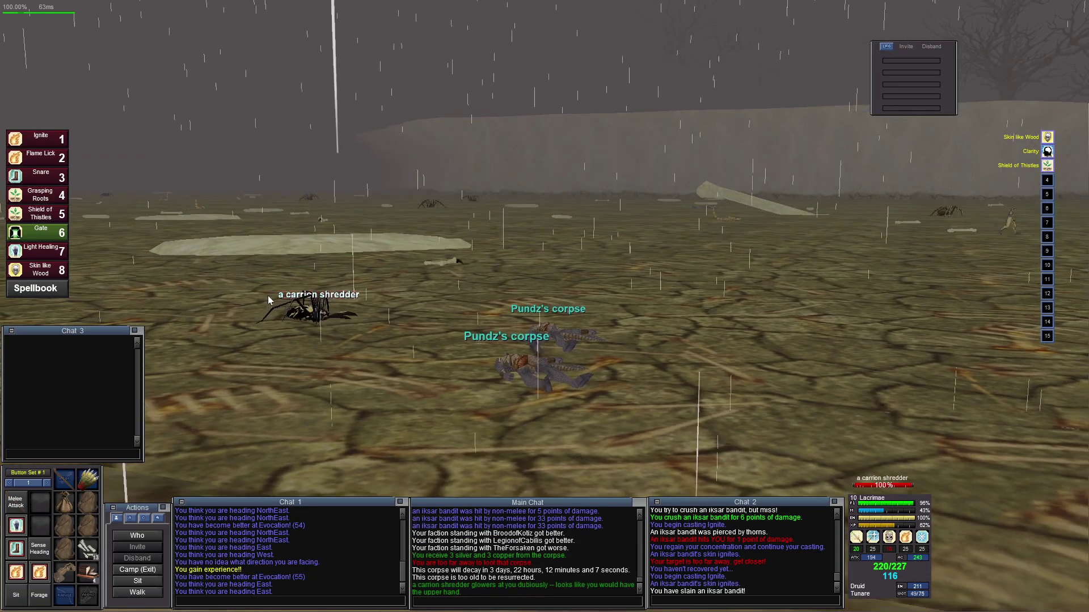
key("Right")
key("Left")
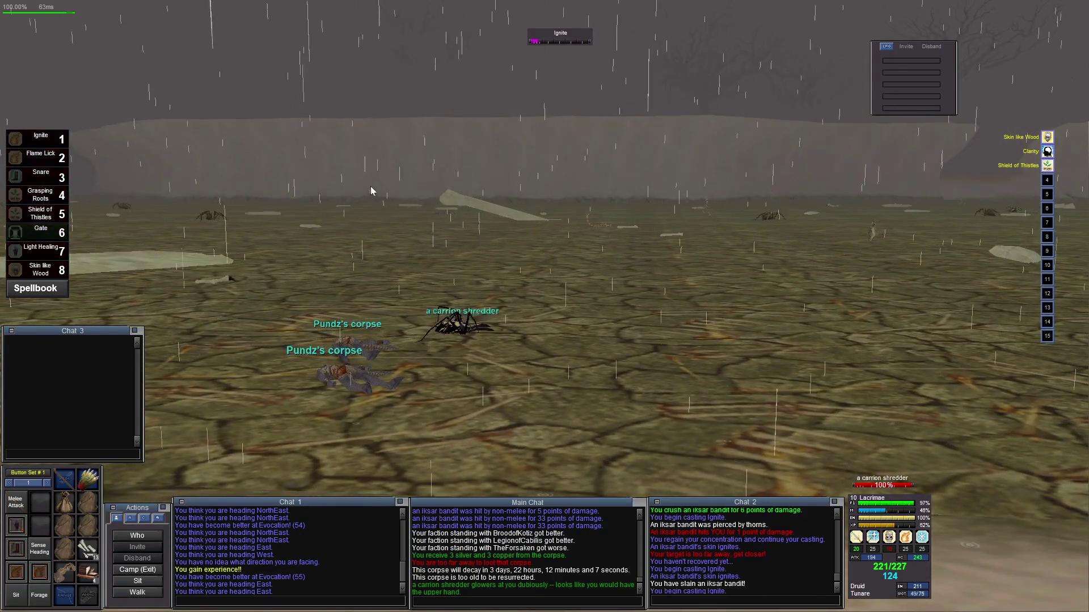
key("Page_Down")
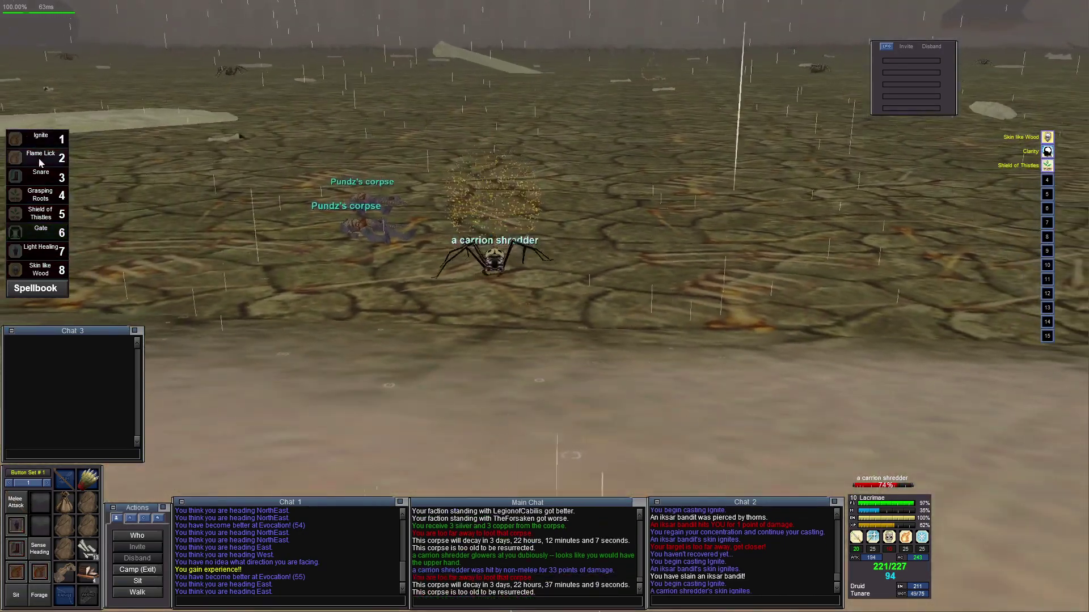
Cast Flame Lick, melee the shredder and recast Ignite twice until it falls
left_click(39, 163)
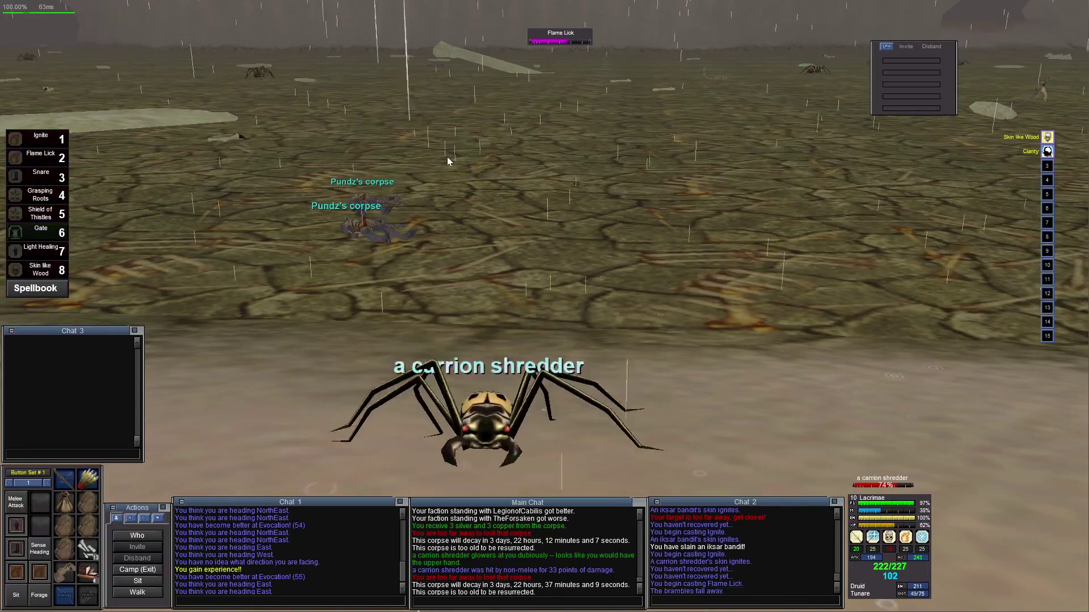
key("Page_Down")
key("q")
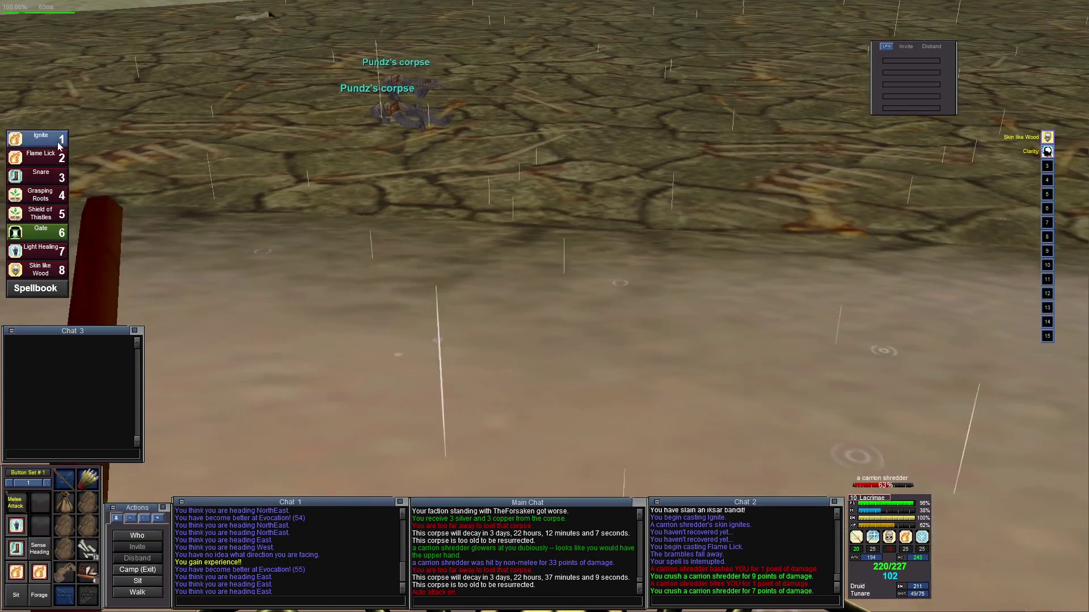
left_click(57, 142)
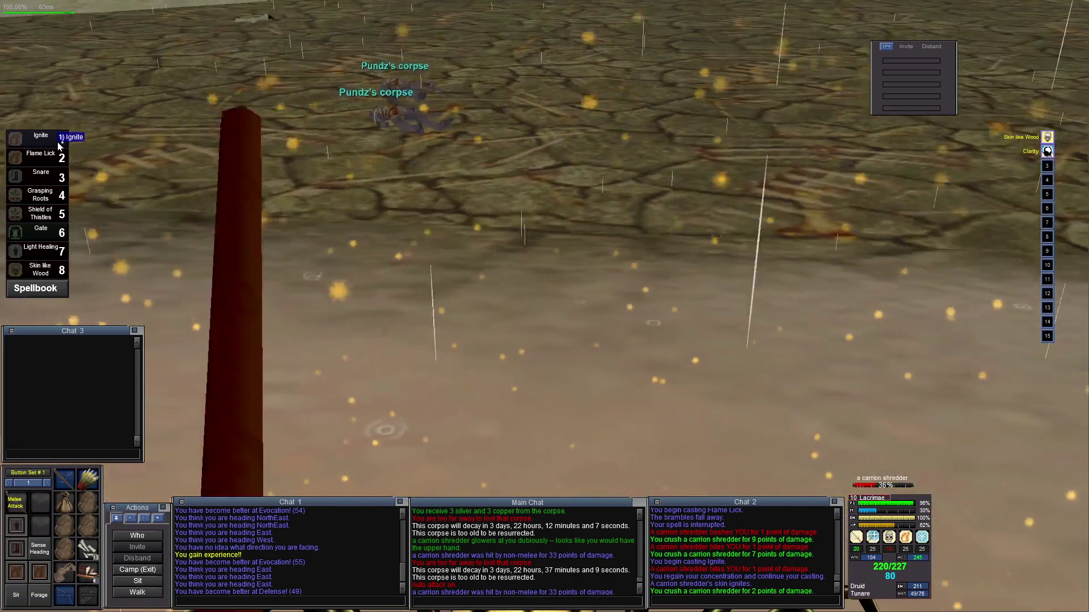
left_click(57, 142)
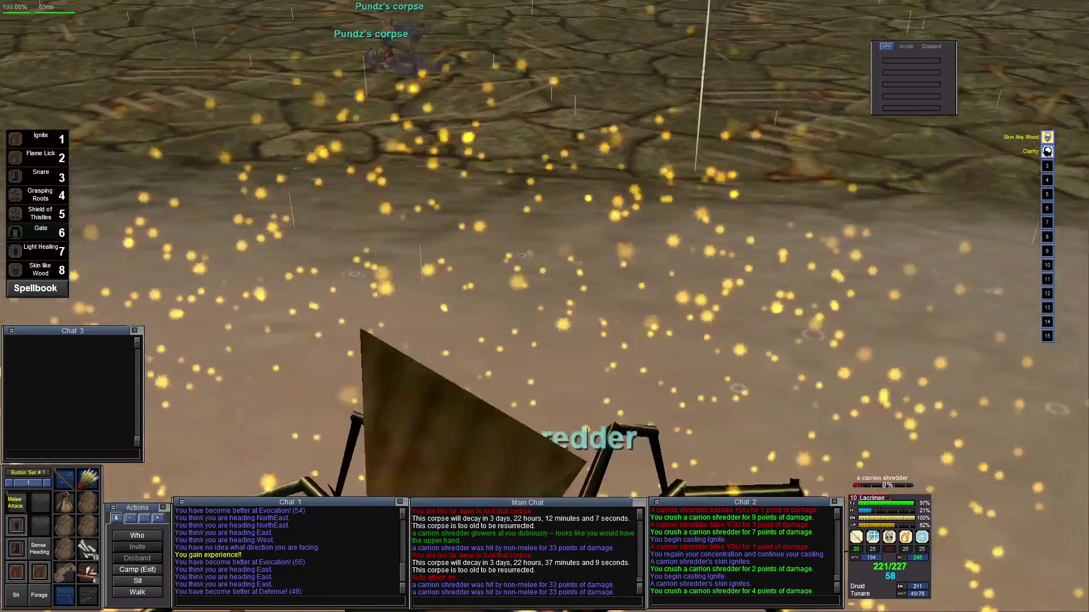
scroll(545, 307, "down", 3)
scroll(545, 306, "down", 2)
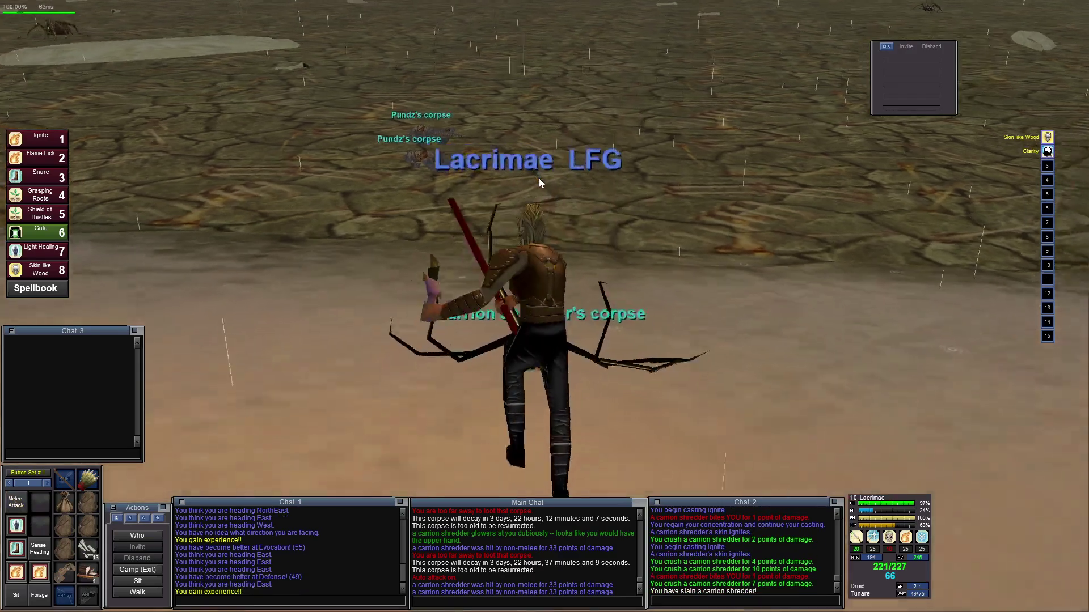
scroll(538, 177, "up", 3)
Loot the Scarab Carapace from the shredder's corpse and close the loot window
right_click(456, 217)
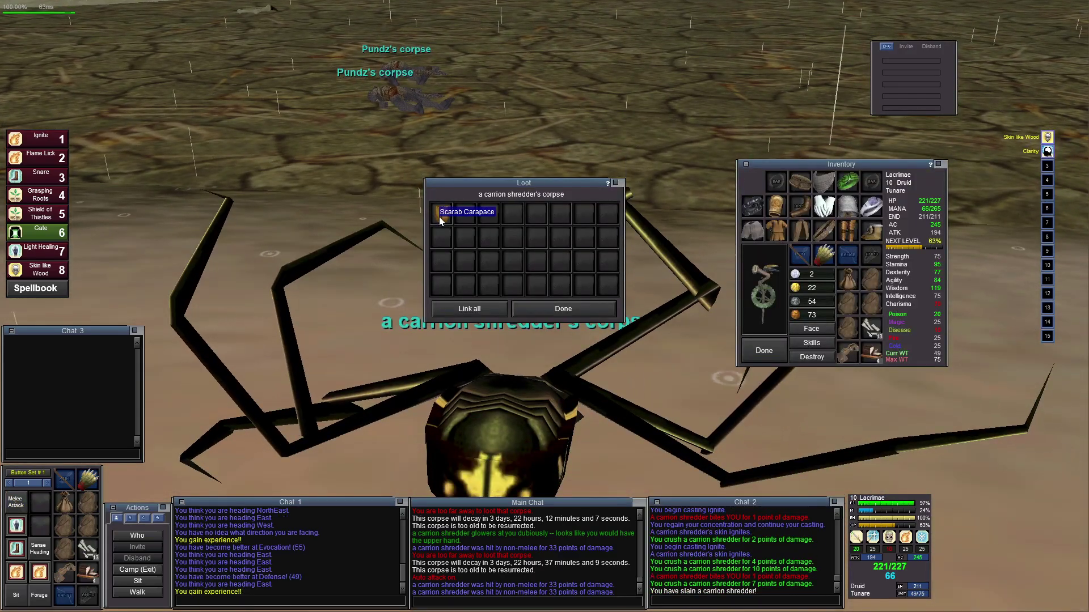
right_click(439, 217)
key("Escape")
key("Right")
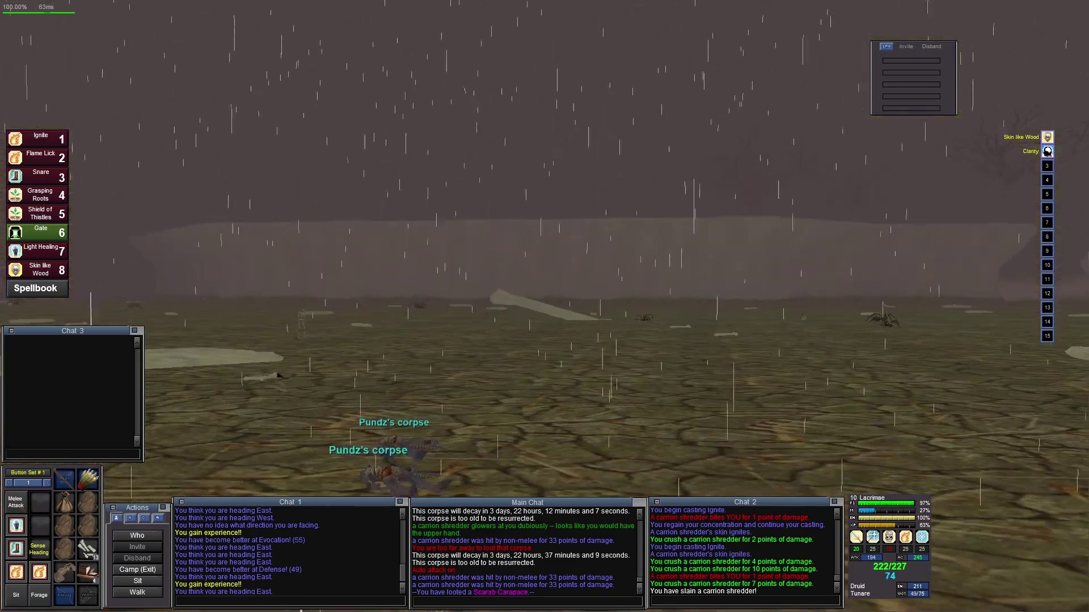
Head back across the plain, consing a bonecrawler and a skeleton on the way
key("Left")
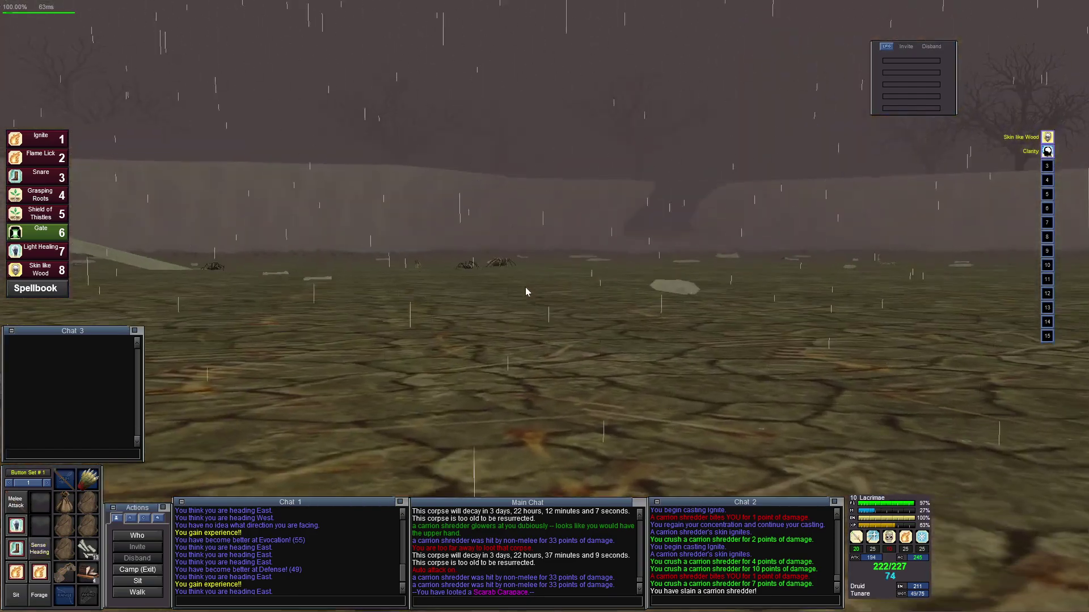
key("Left")
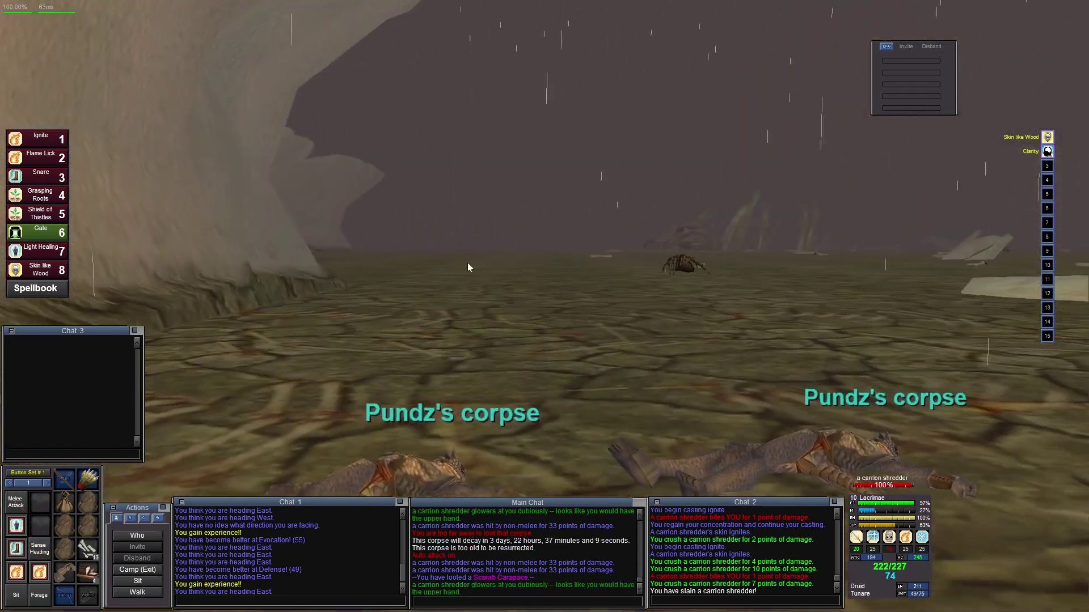
key("Up")
left_click(622, 272)
key("Up")
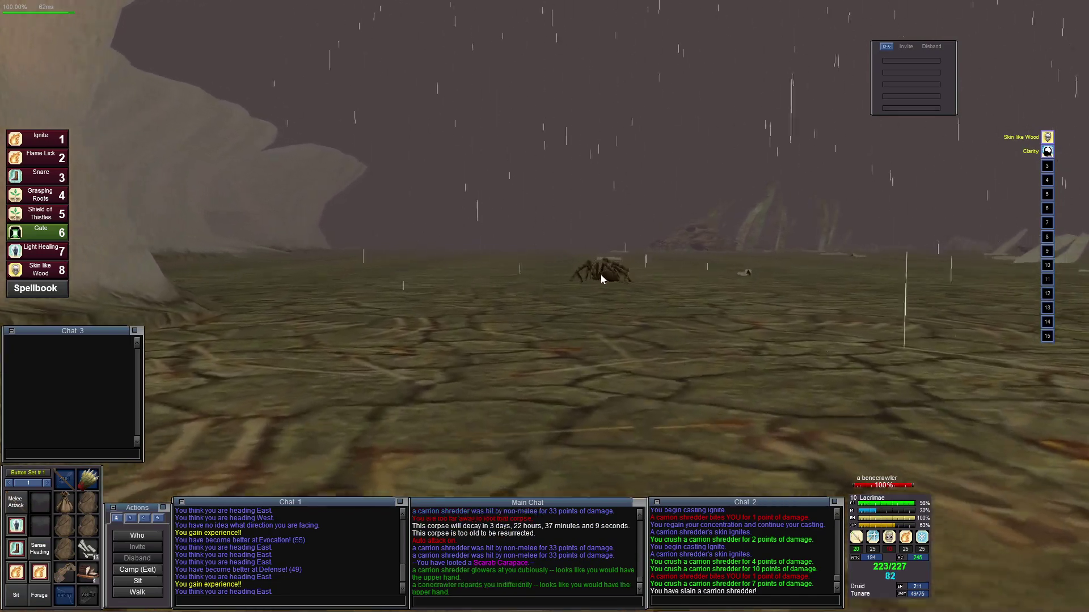
key("Up")
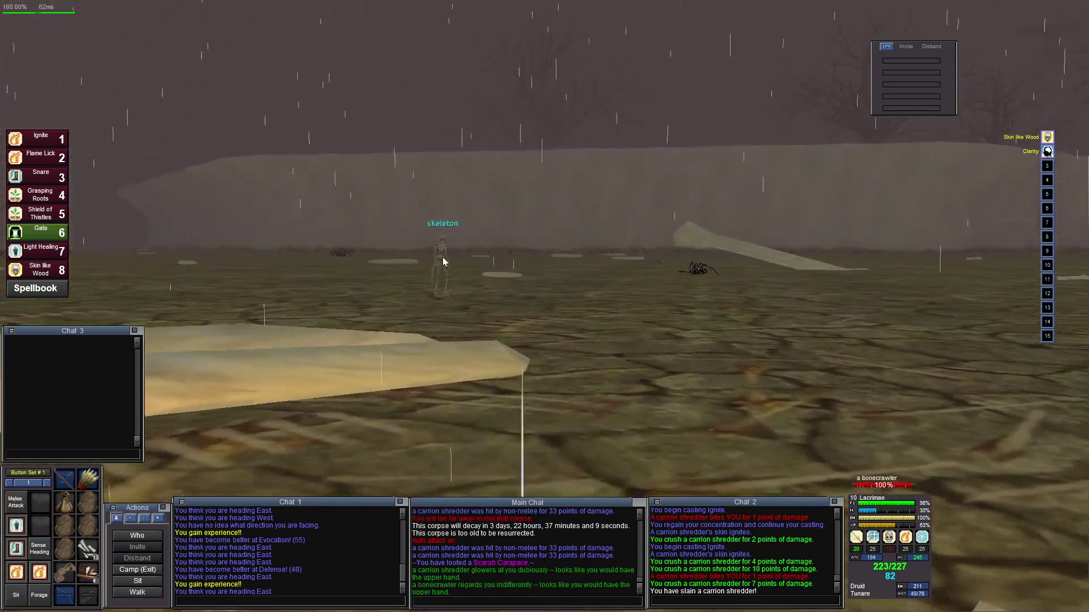
left_click(442, 262)
Run southeast past the bone slabs, consing a scaled wolf and an iksar footpad
key("Right")
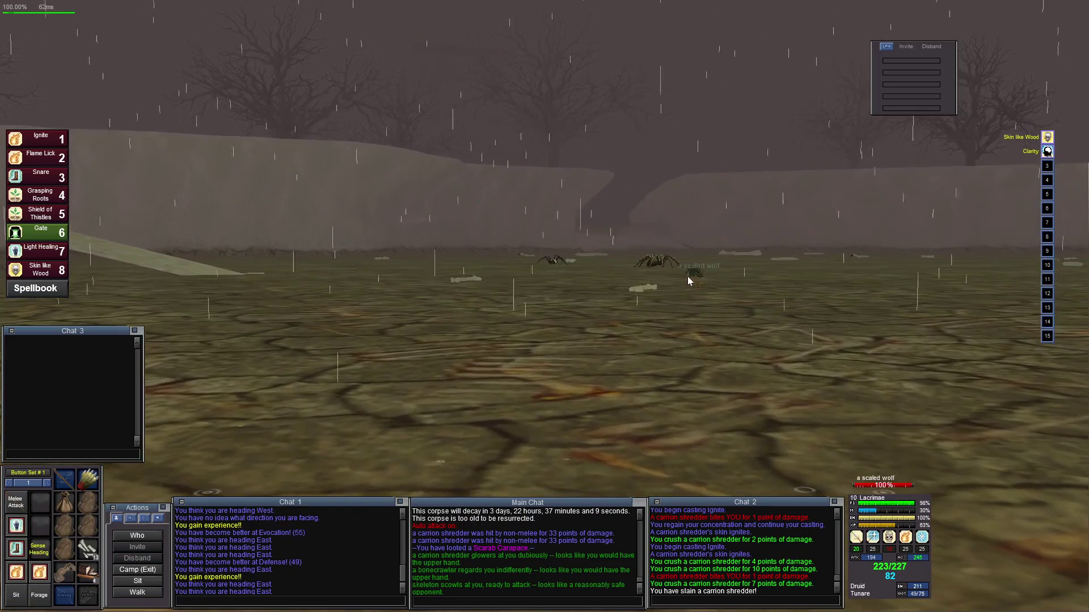
left_click(667, 288)
key("Up")
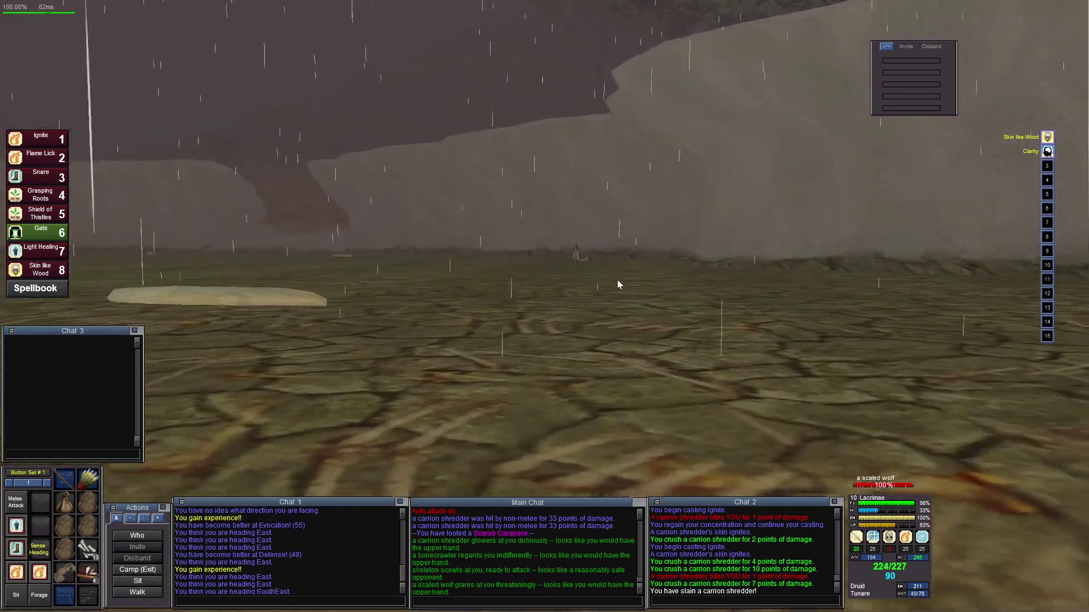
left_click(556, 268)
key("Up")
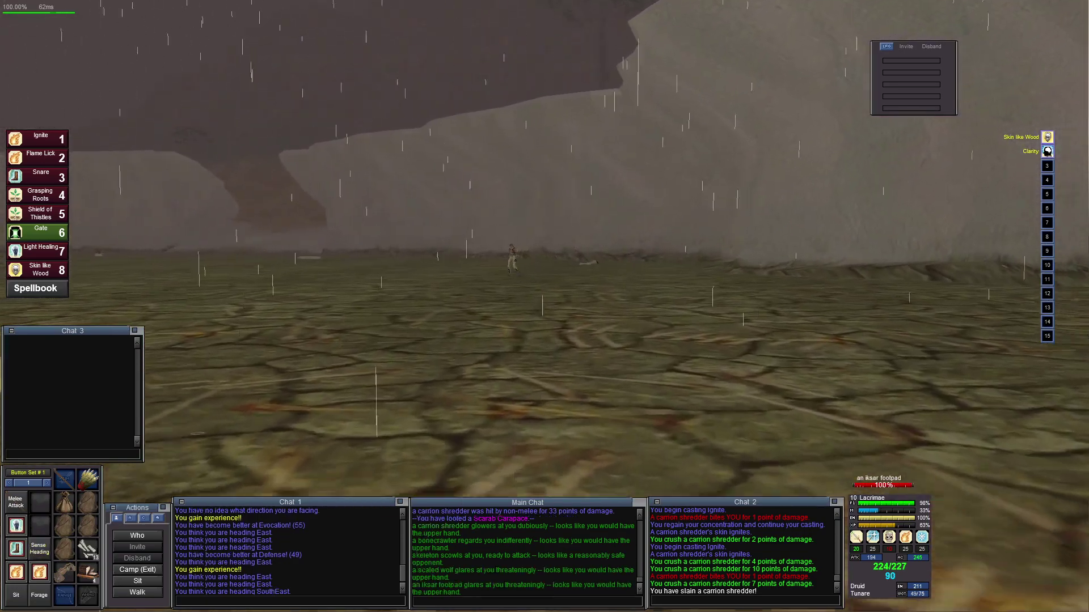
key("c")
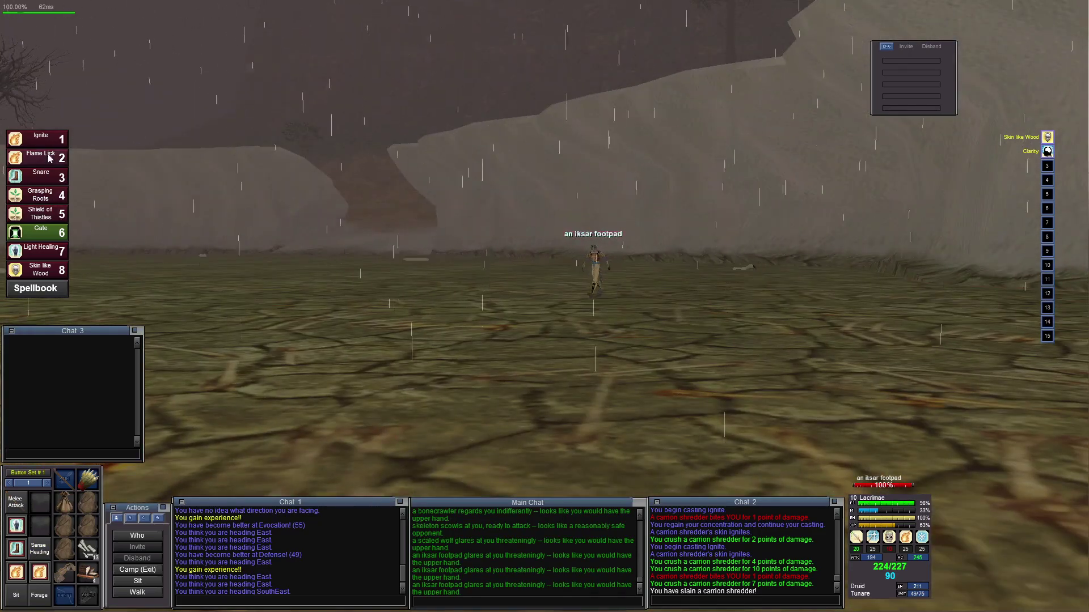
Target Lacrimae in chase view and cast Shield of Thistles on herself
key("F9")
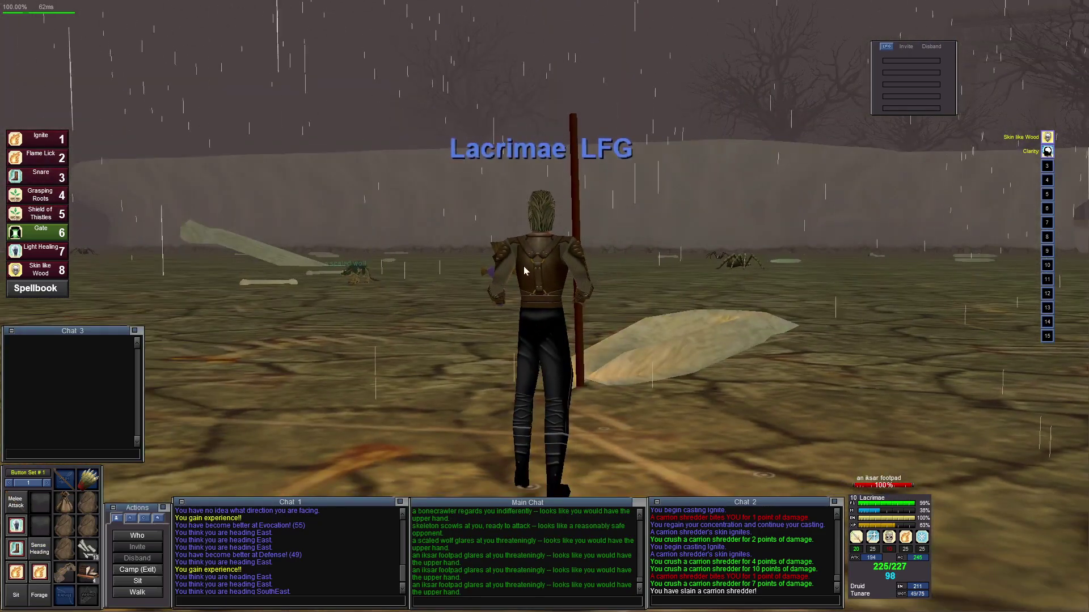
left_click(524, 266)
left_click(34, 217)
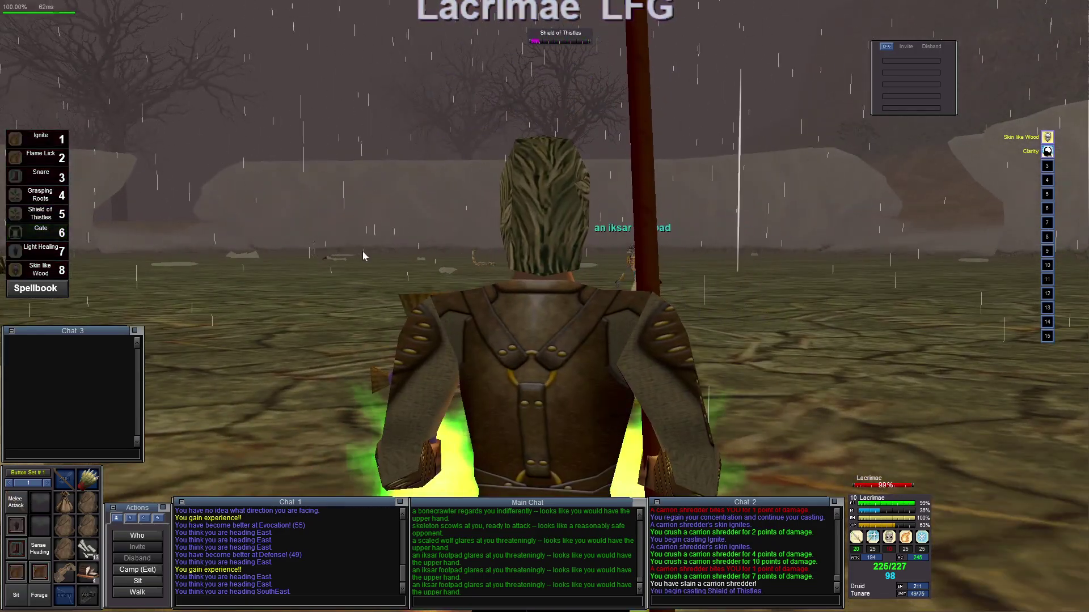
key("F9")
Con a bonecrawler, large scorpion and carrion shredder, then target the scalebone skeleton
key("Right")
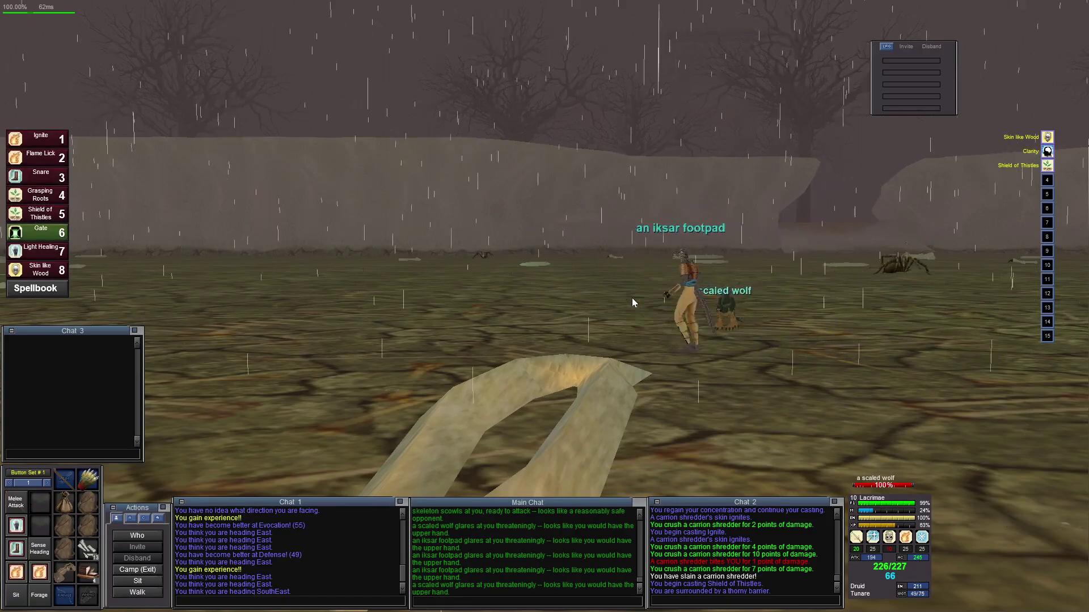
key("Left")
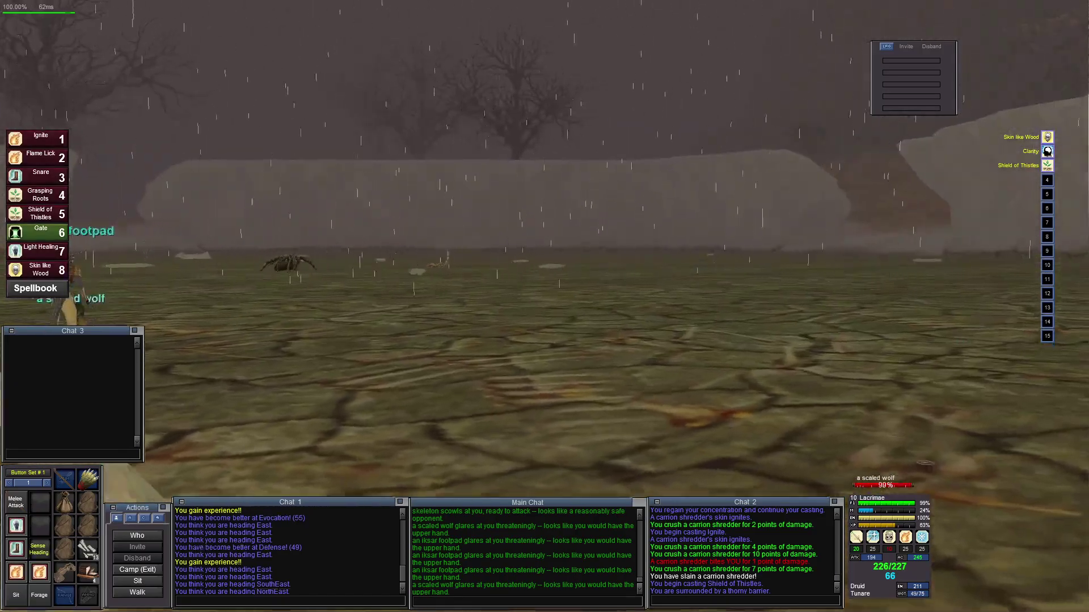
key("Up")
left_click(280, 272)
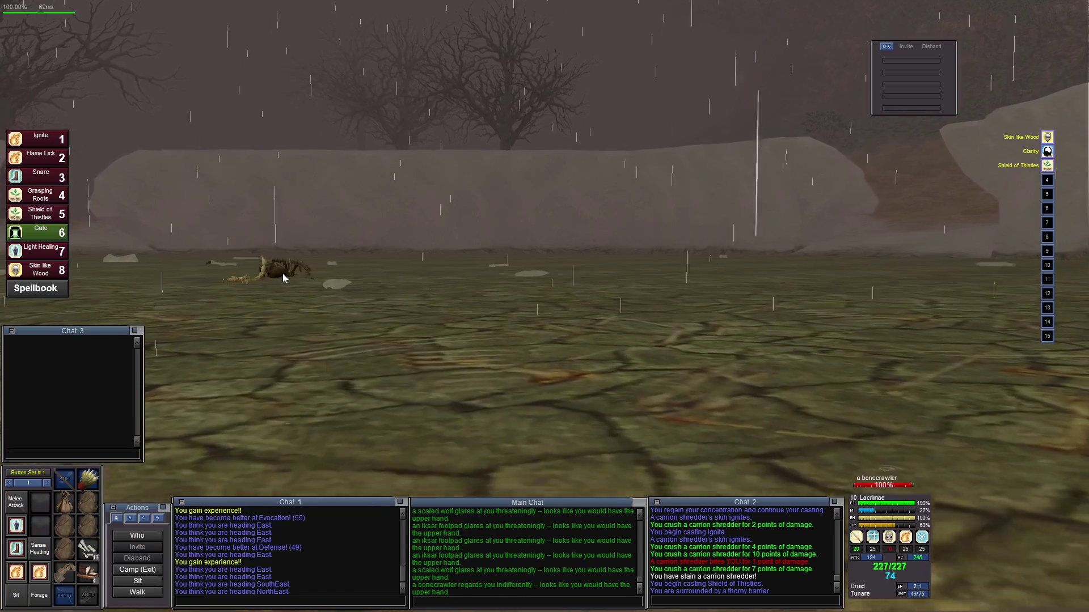
left_click(312, 285)
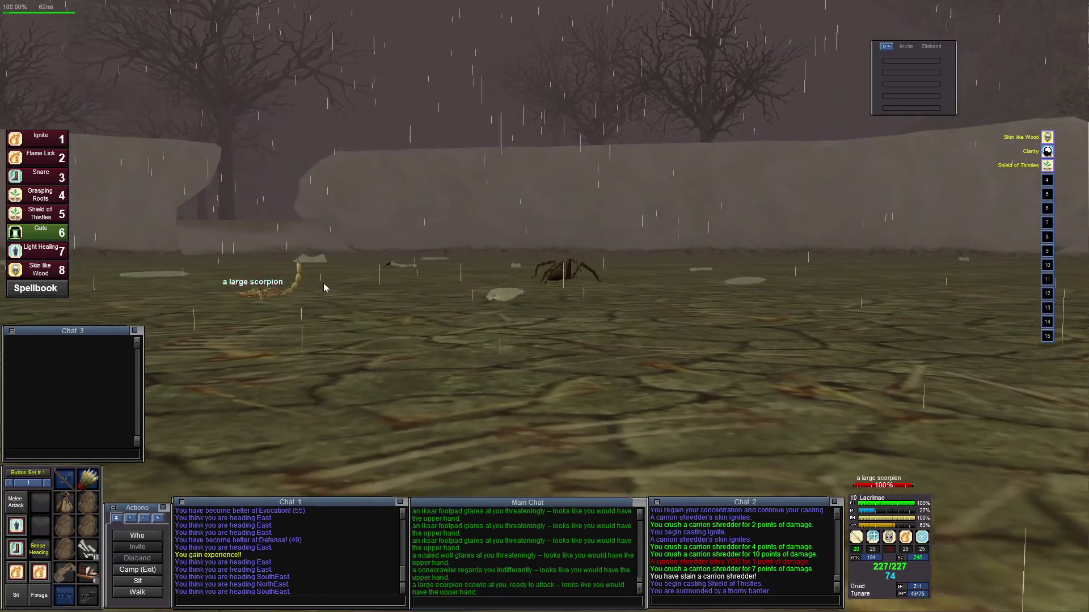
key("Left")
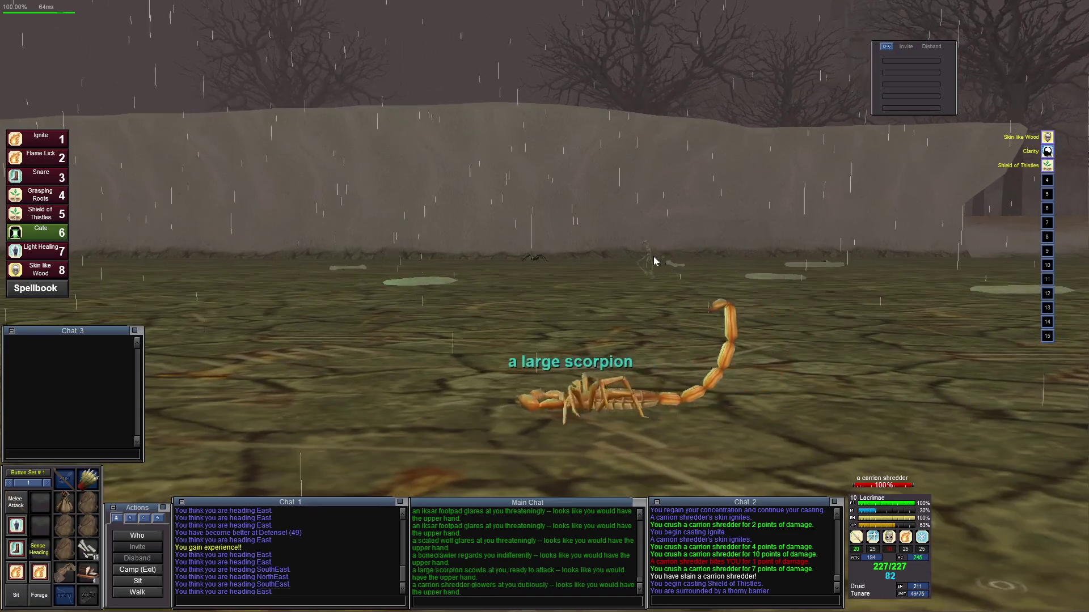
left_click(618, 260)
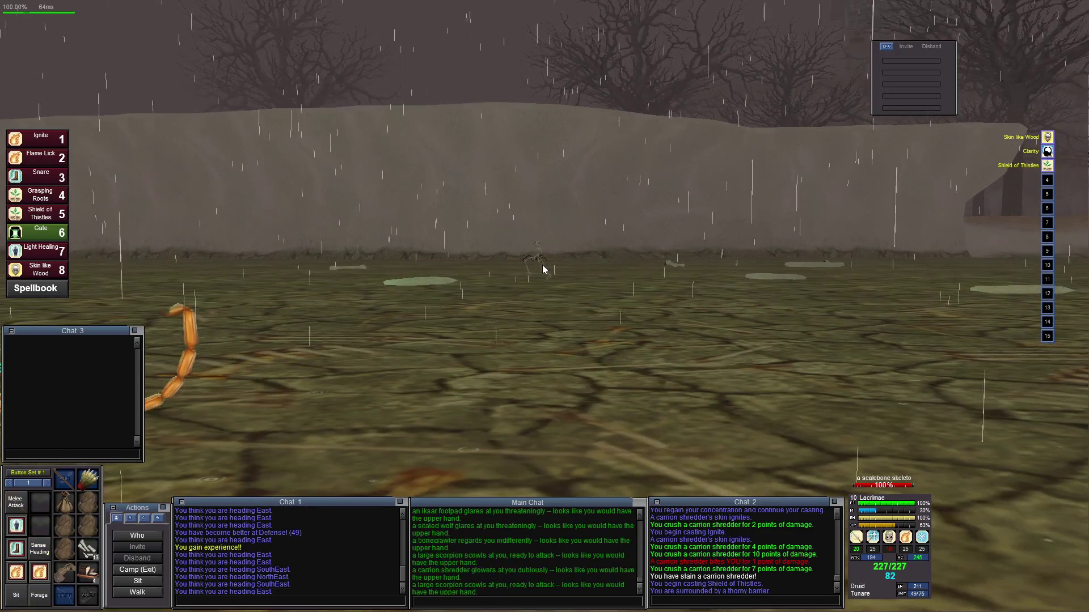
key("Left")
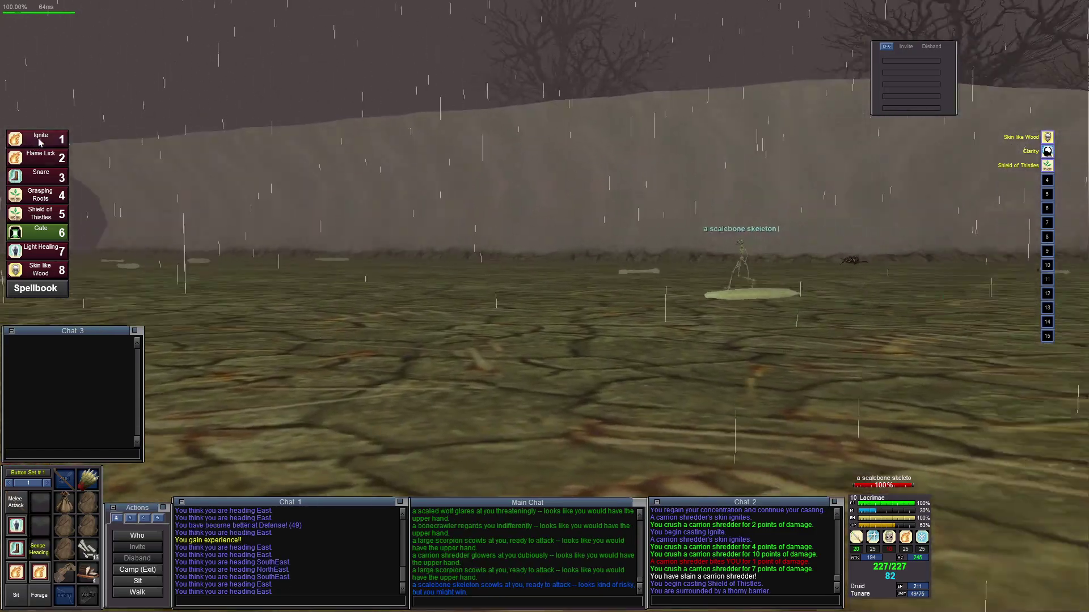
Open on the scalebone skeleton with Ignite, kite toward the rock wall, and Ignite it again
left_click(39, 138)
key("F9")
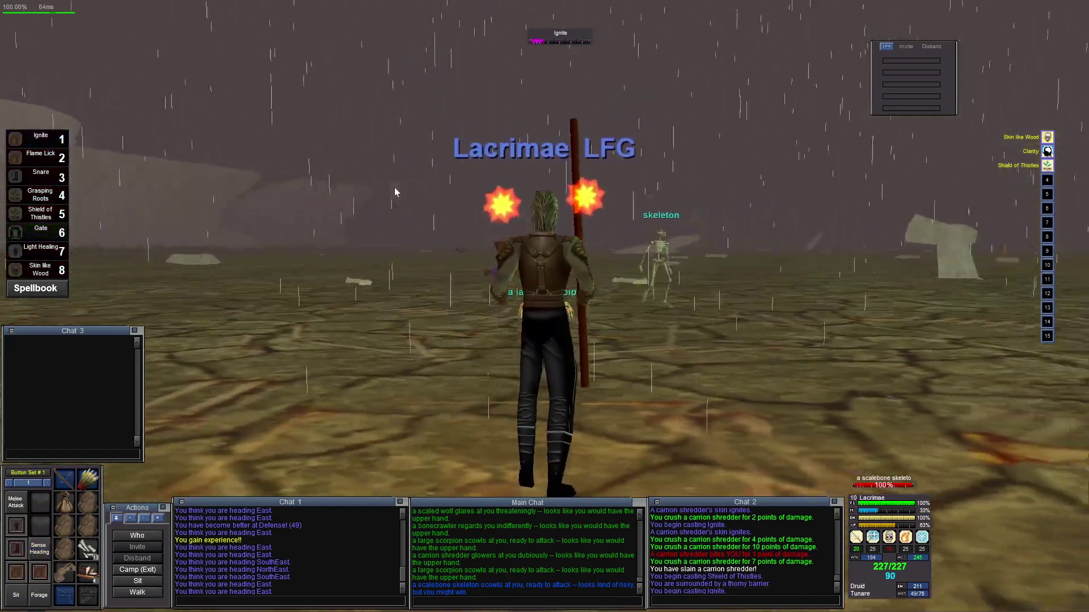
key("Left")
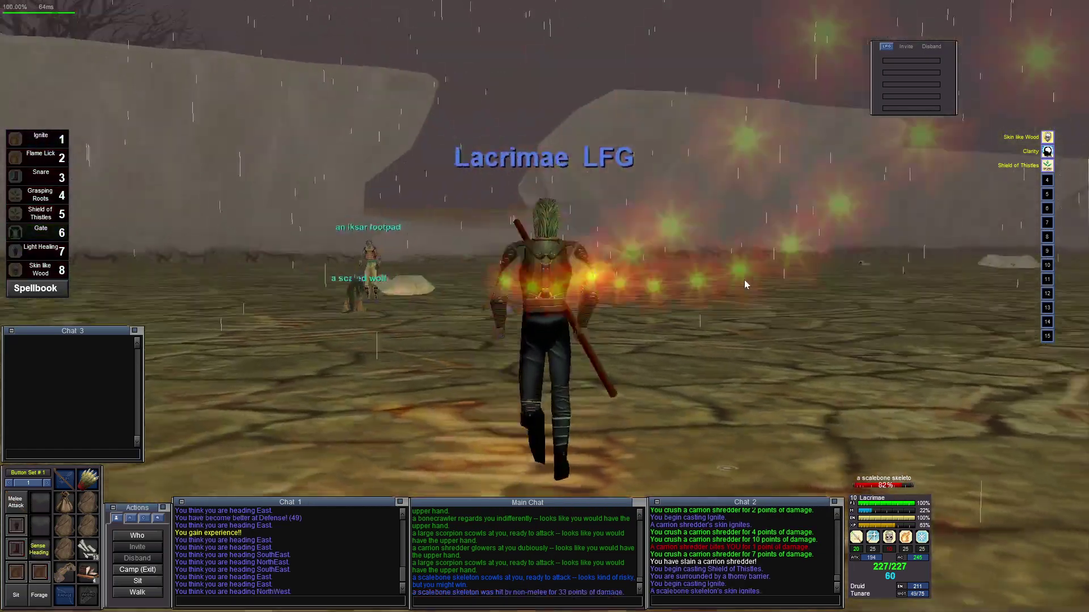
key("Right")
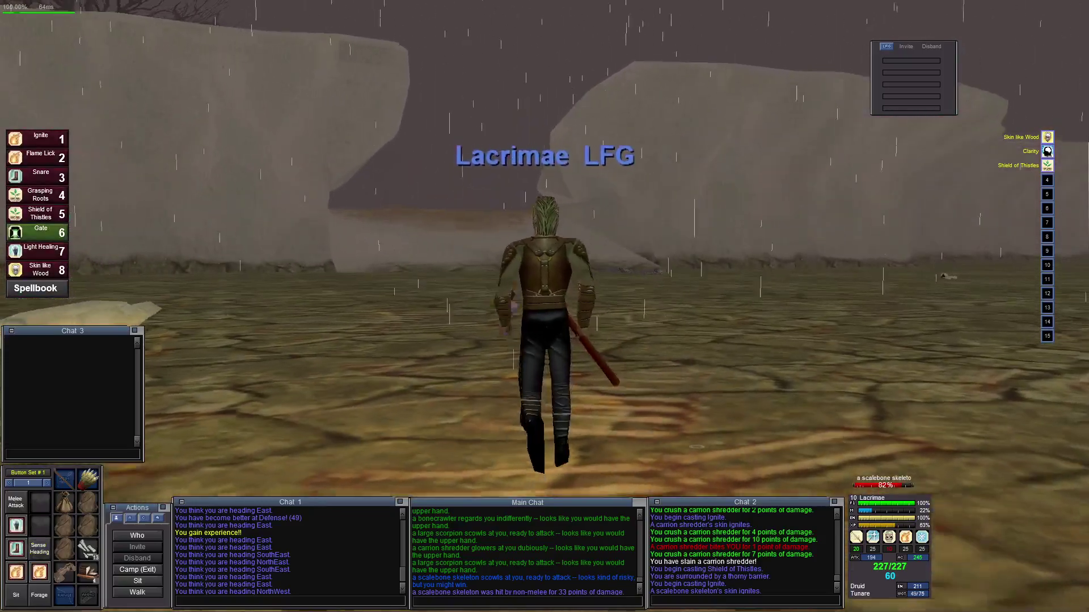
key("Up")
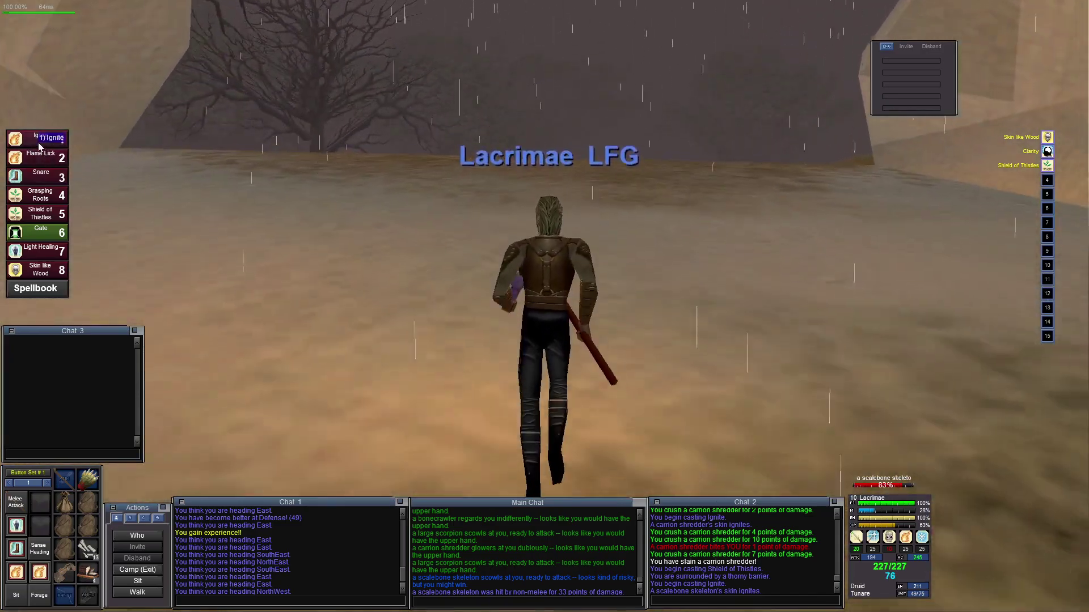
key("Right")
left_click(39, 143)
key("Right")
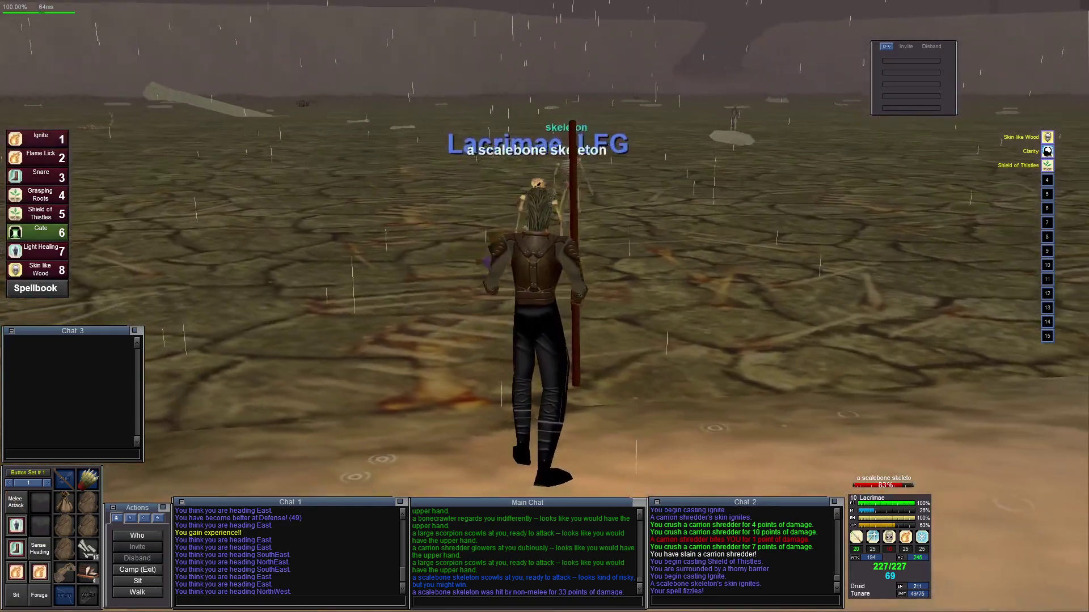
Melee the skeleton while chaining Flame Lick and Ignite to about 20% health, then bring up Options
key("Left")
key("q")
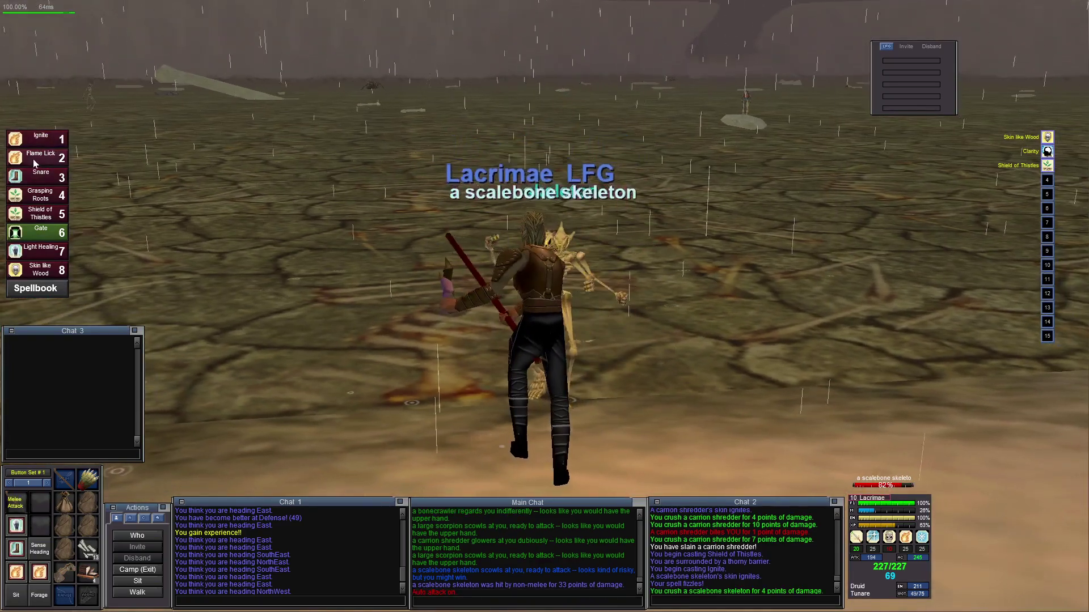
left_click(35, 161)
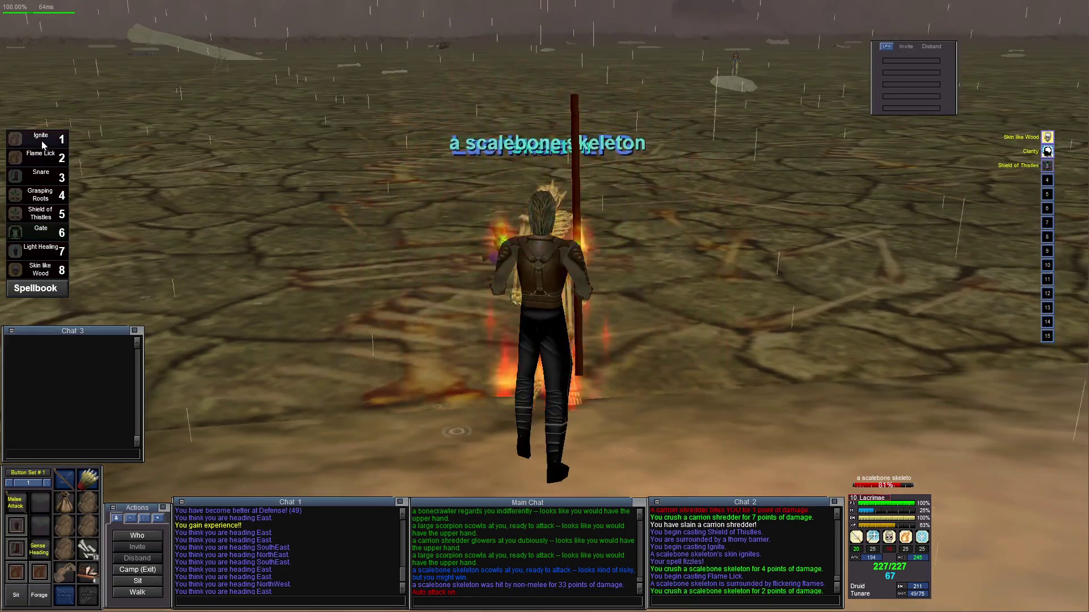
left_click(42, 141)
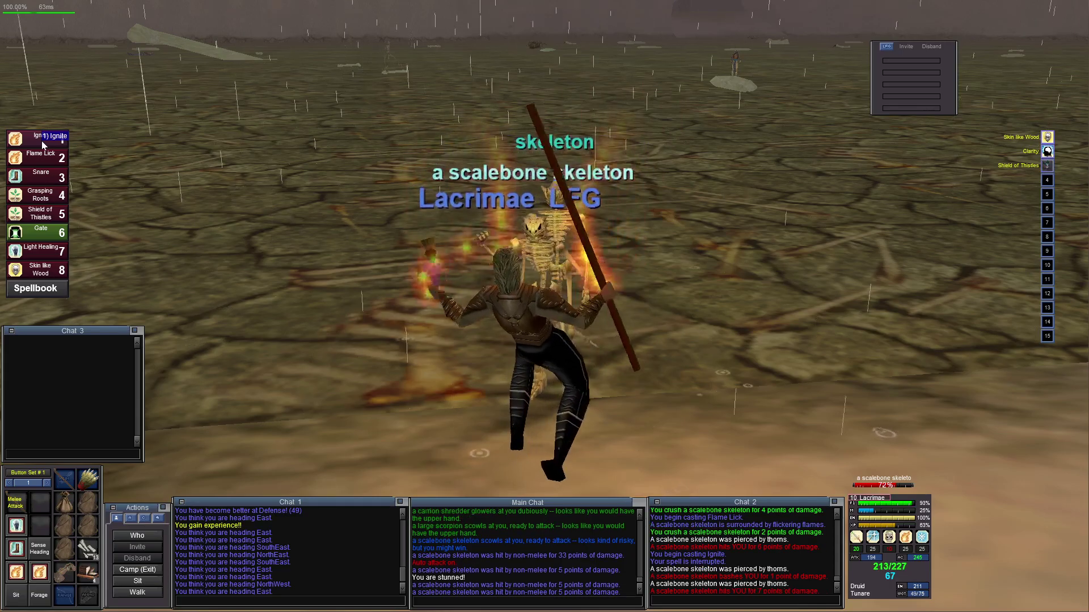
left_click(41, 145)
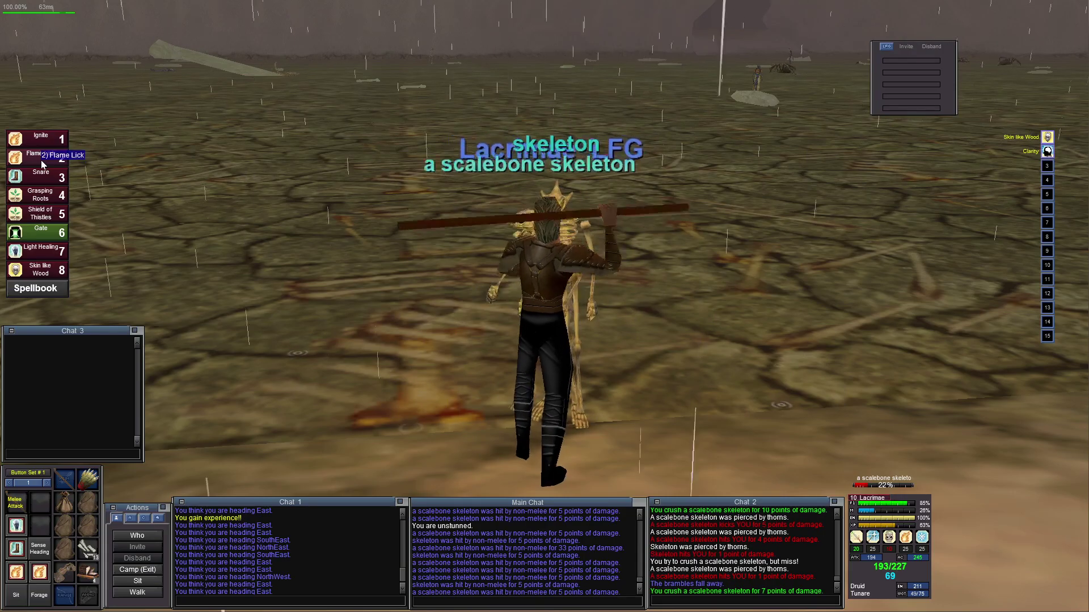
left_click(40, 160)
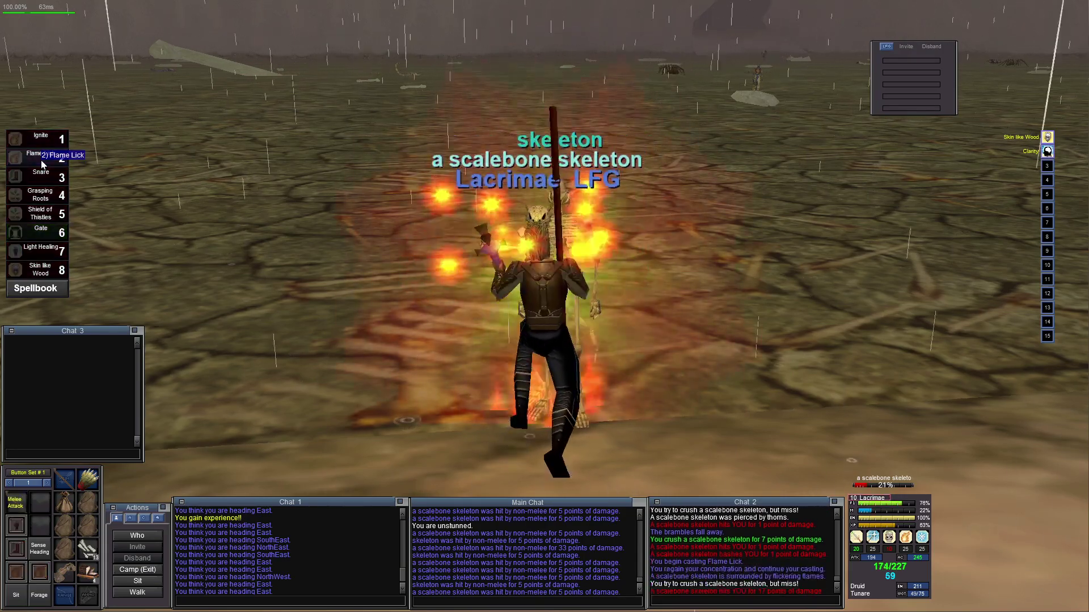
key("alt+o")
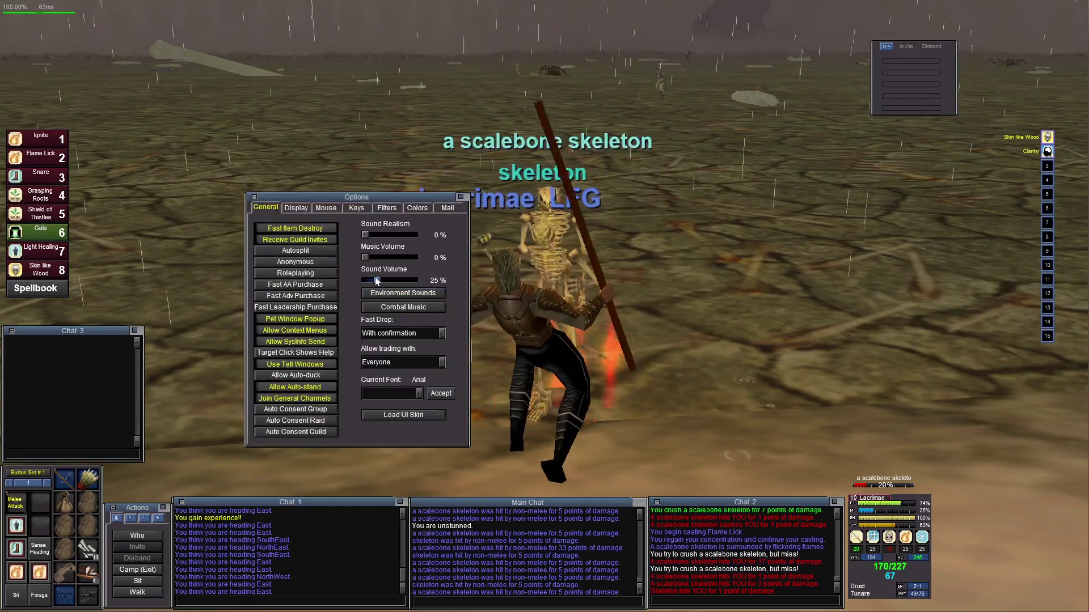
Close the Options window and keep meleeing the skeleton
left_click(461, 198)
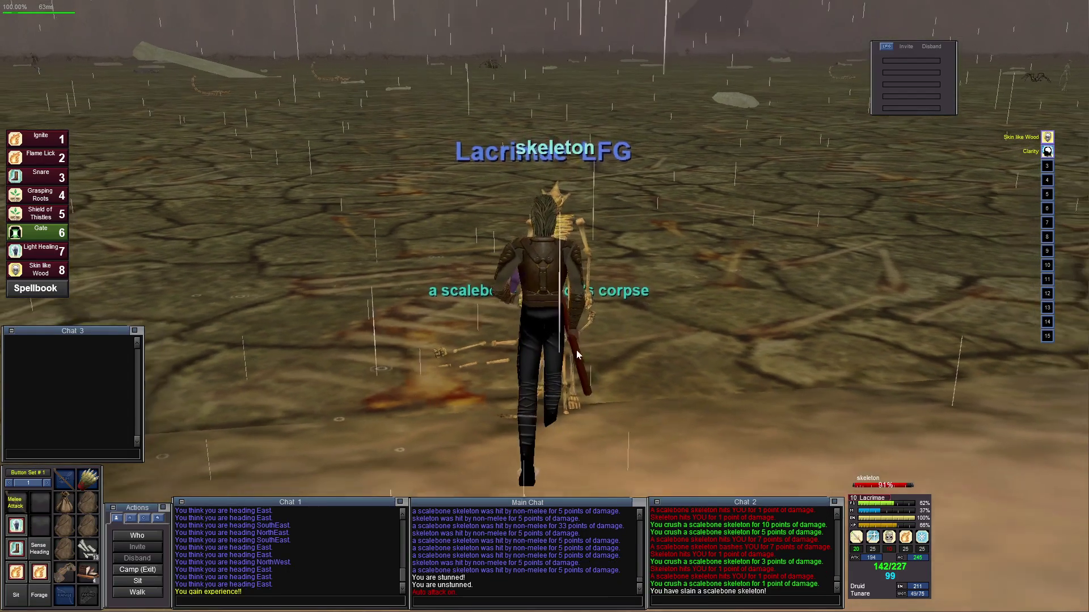
Face the skeleton, swing the camera around the fight, and cast Ignite on it
left_click_drag(603, 355, 604, 348)
key("Right")
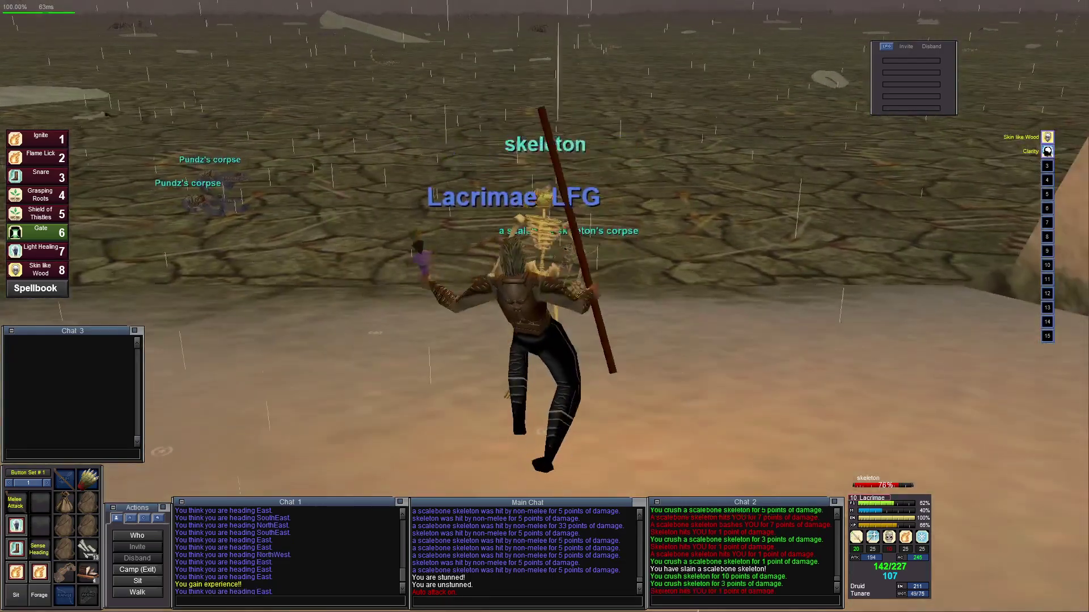
left_click_drag(597, 349, 597, 349)
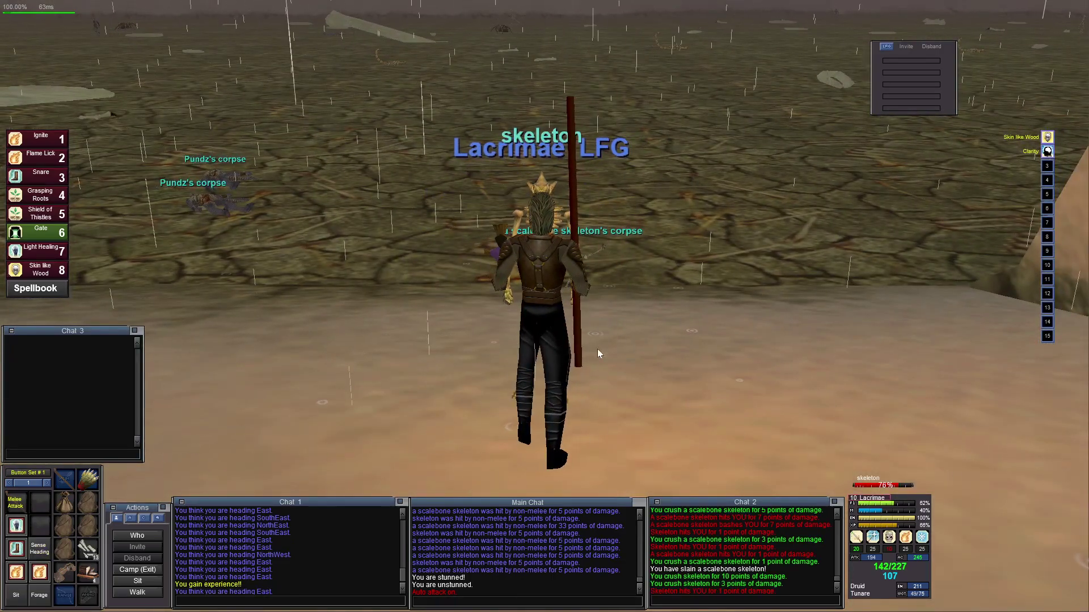
left_click_drag(598, 350, 598, 349)
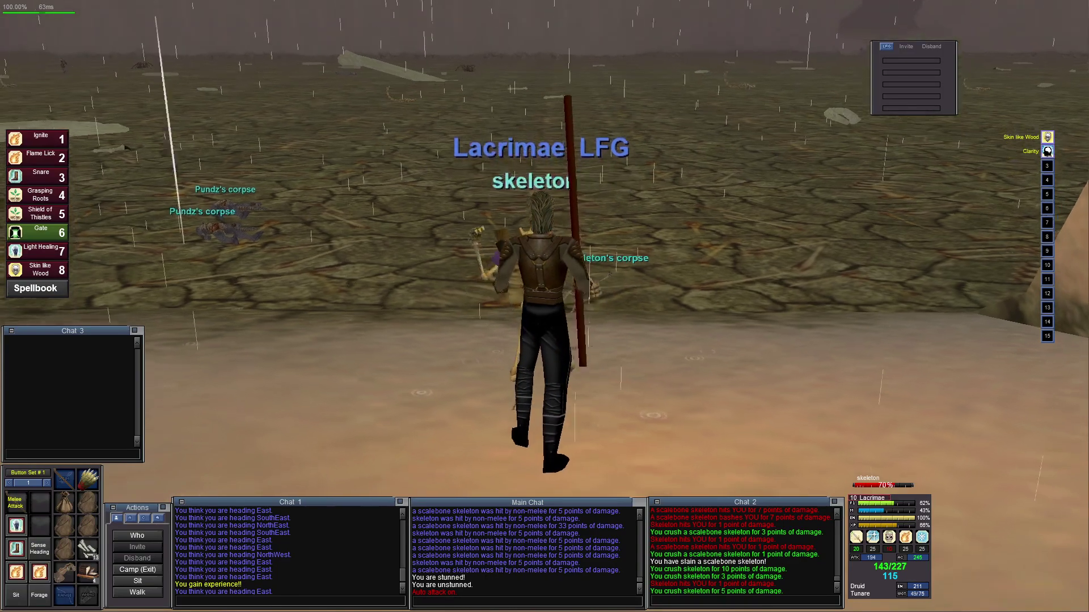
left_click_drag(283, 318, 282, 319)
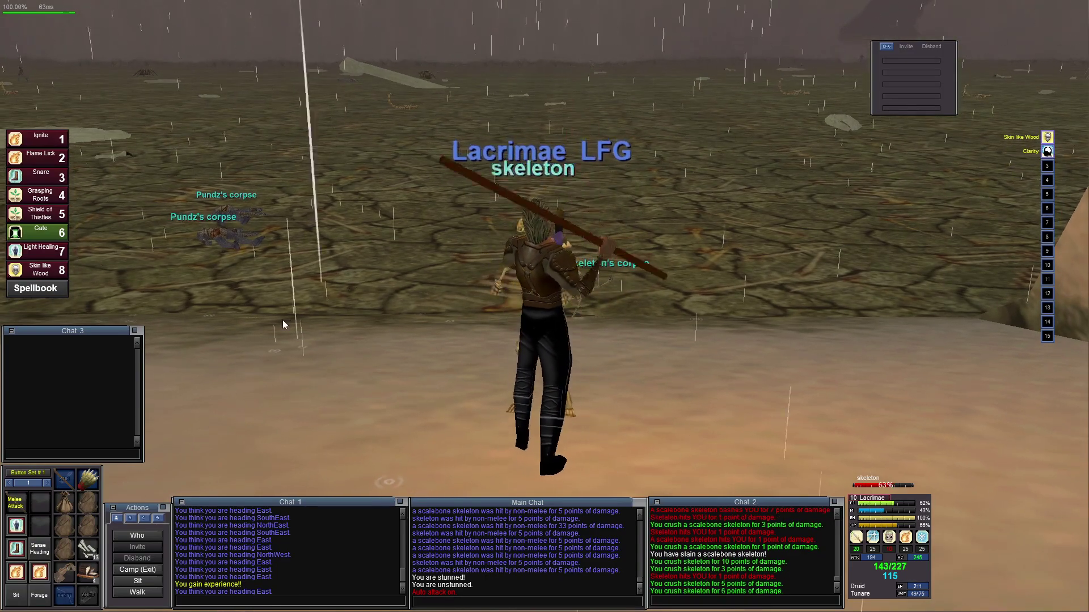
left_click(22, 142)
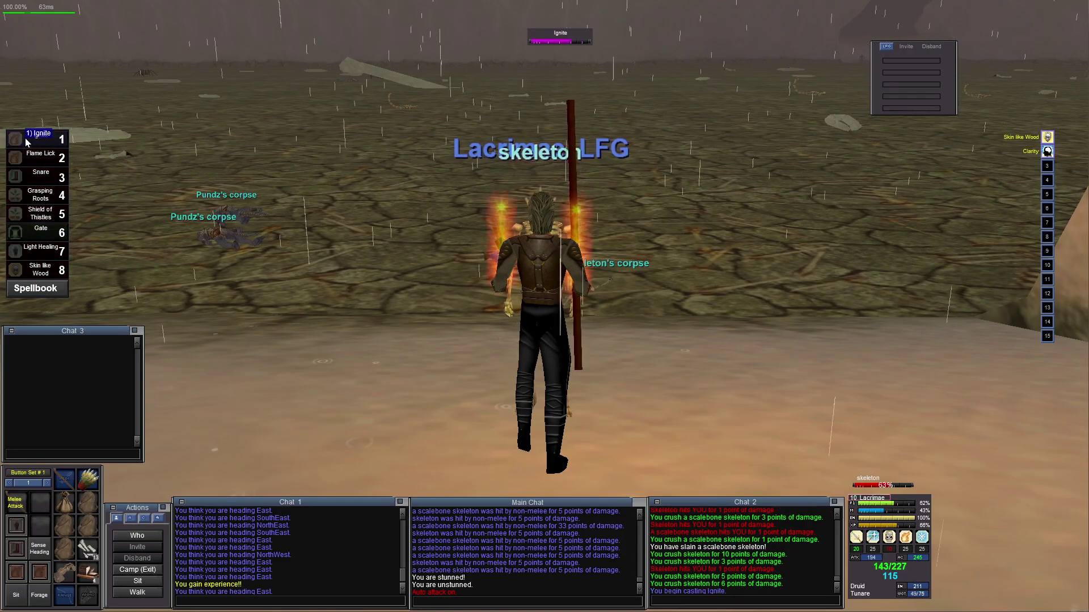
Keep the skeleton in view until it dies, then drop to first person over its corpse
left_click_drag(391, 233, 391, 234)
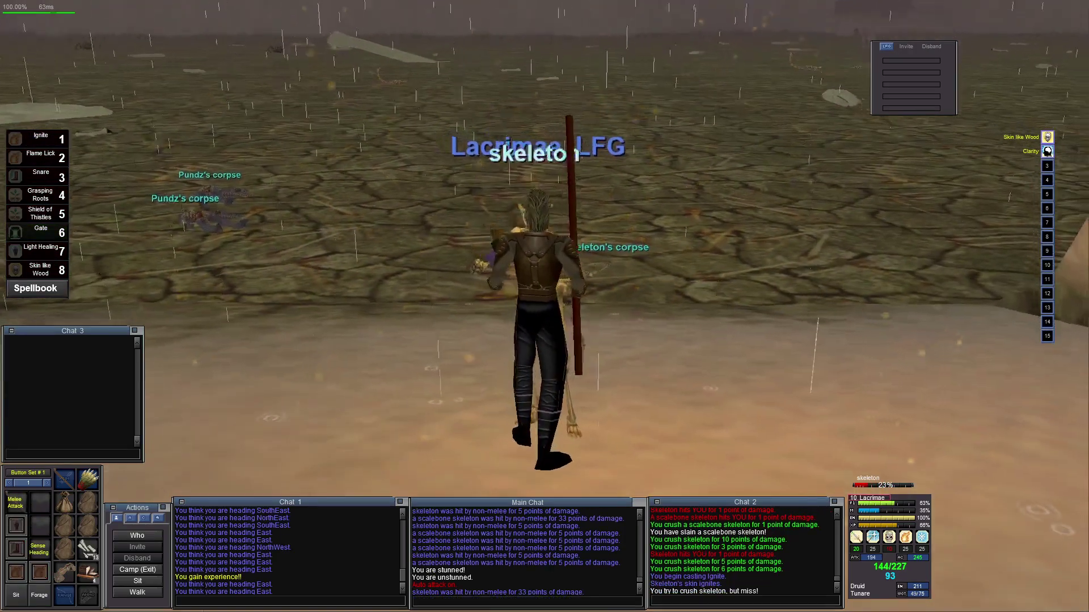
left_click_drag(542, 255, 542, 255)
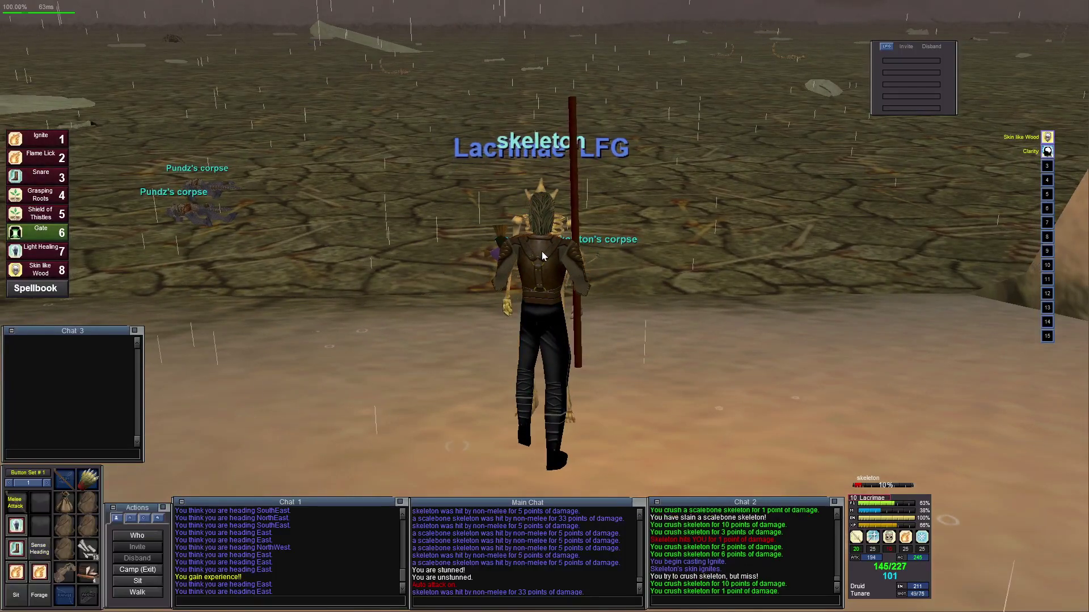
key("Left")
key("Right")
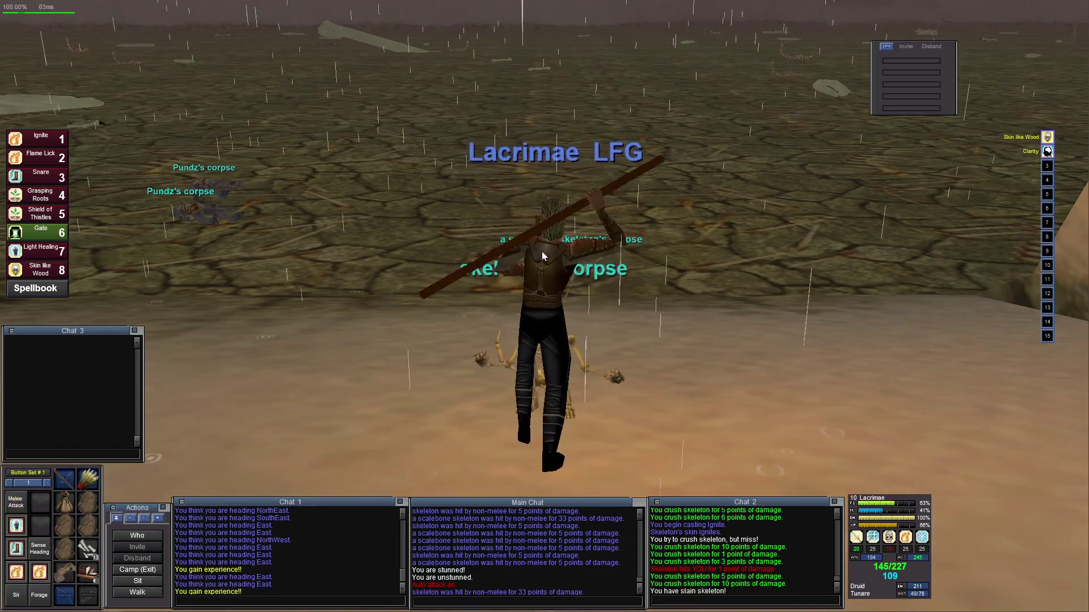
key("F9")
Loot the Bone Chips from the corpse, then turn and con a nearby bonebinder
right_click(542, 251)
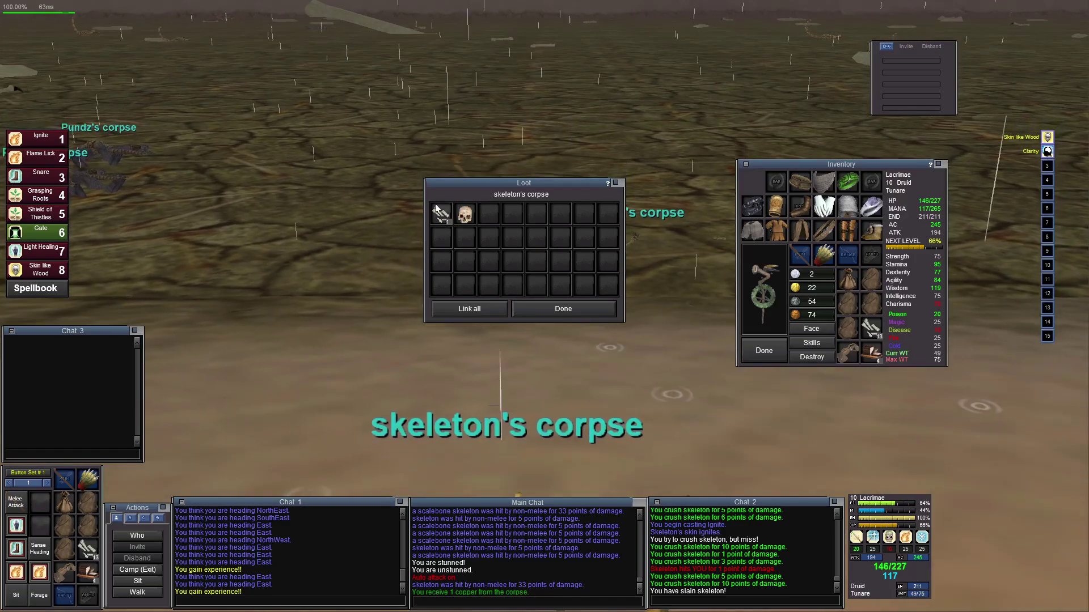
key("Escape")
key("Left")
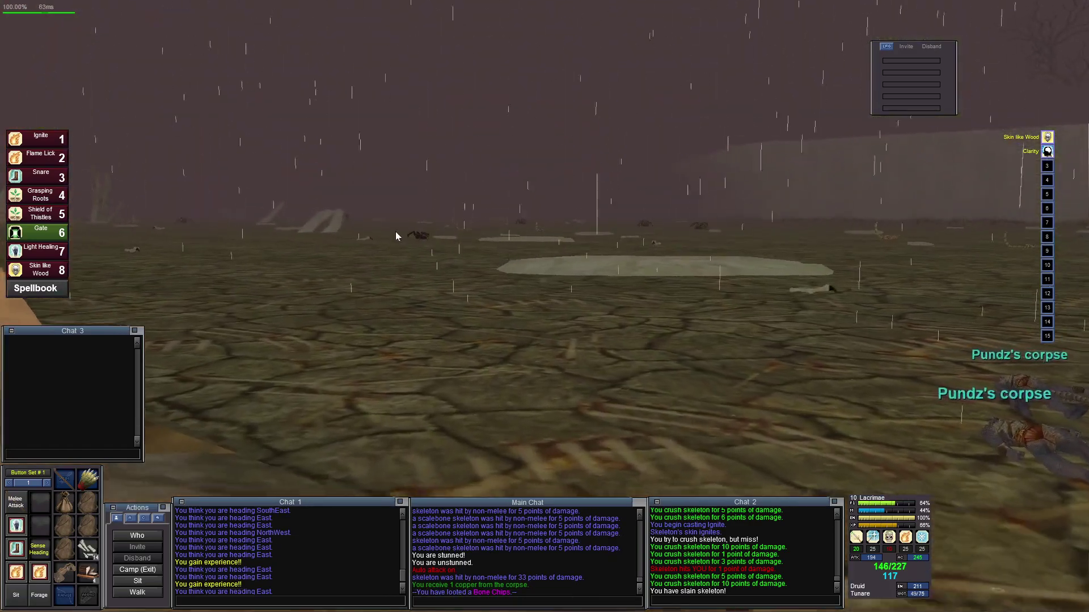
key("Left")
key("c")
key("c")
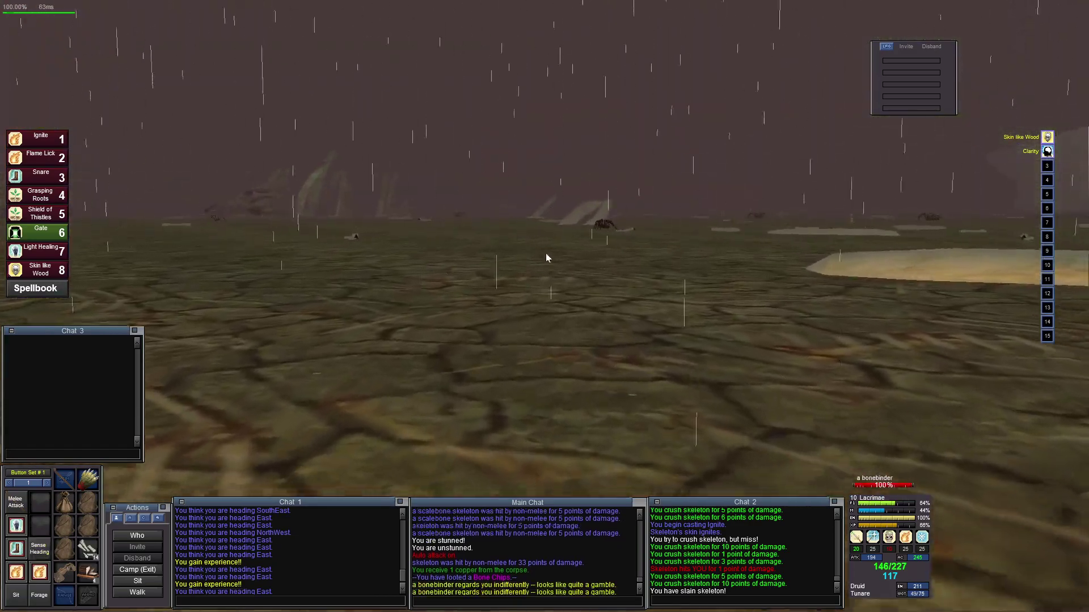
Target Lacrimae and start casting Shield of Thistles on herself
key("F9")
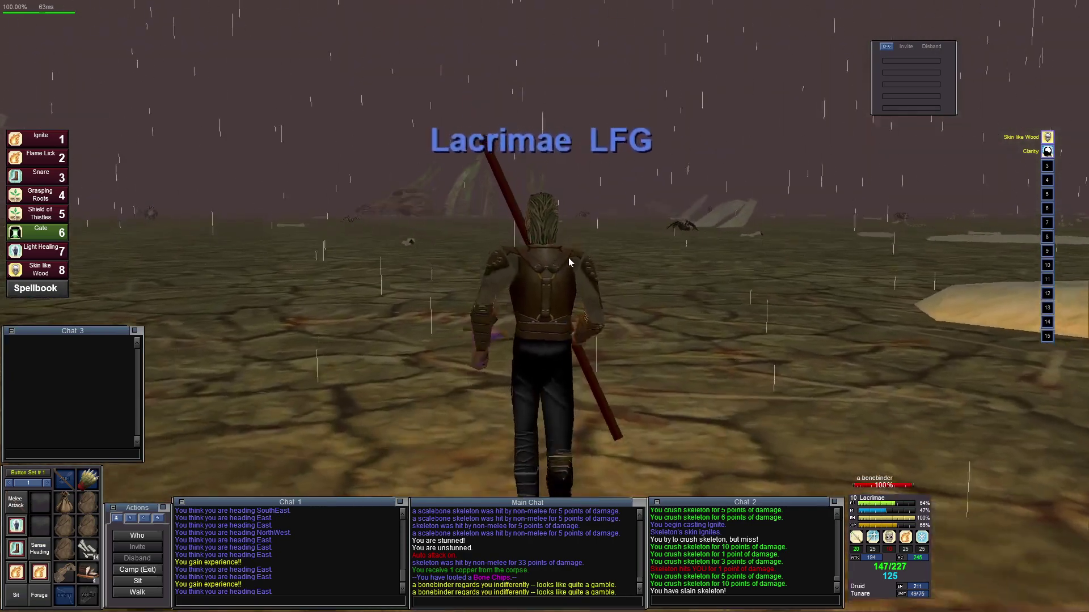
left_click(535, 277)
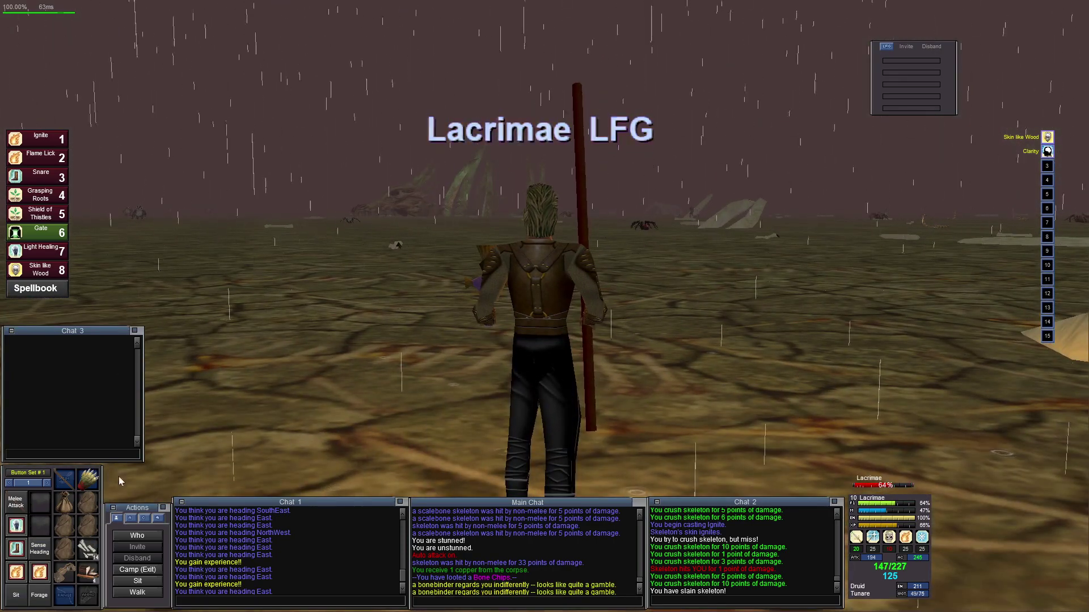
left_click(40, 218)
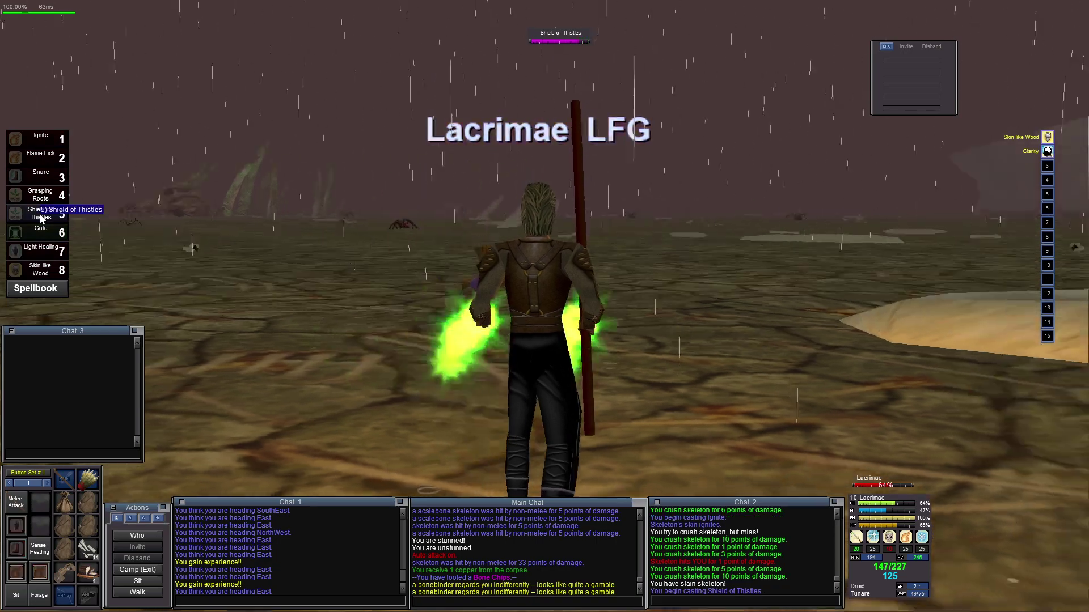
key("F9")
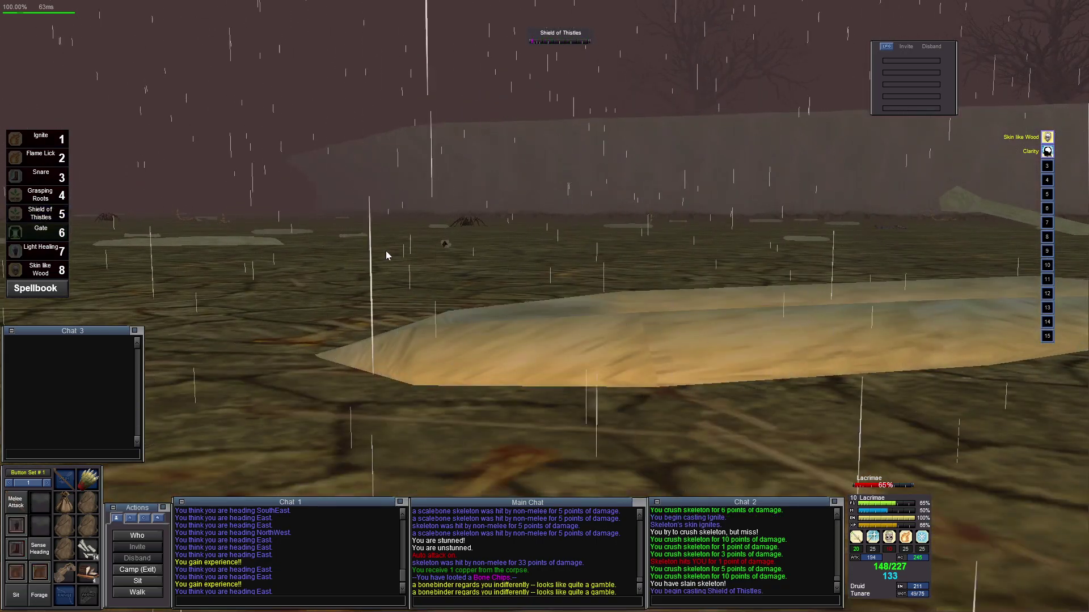
Scan for prey, con a bonecrawler, then target and con the giant scorpion
key("Left")
key("Left")
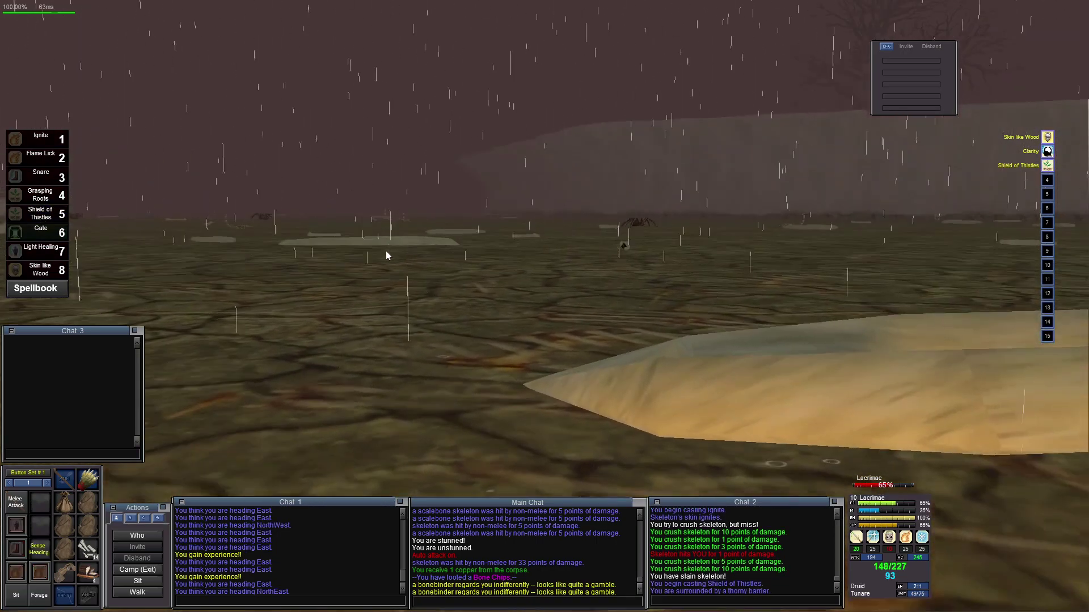
left_click(645, 218)
key("Right")
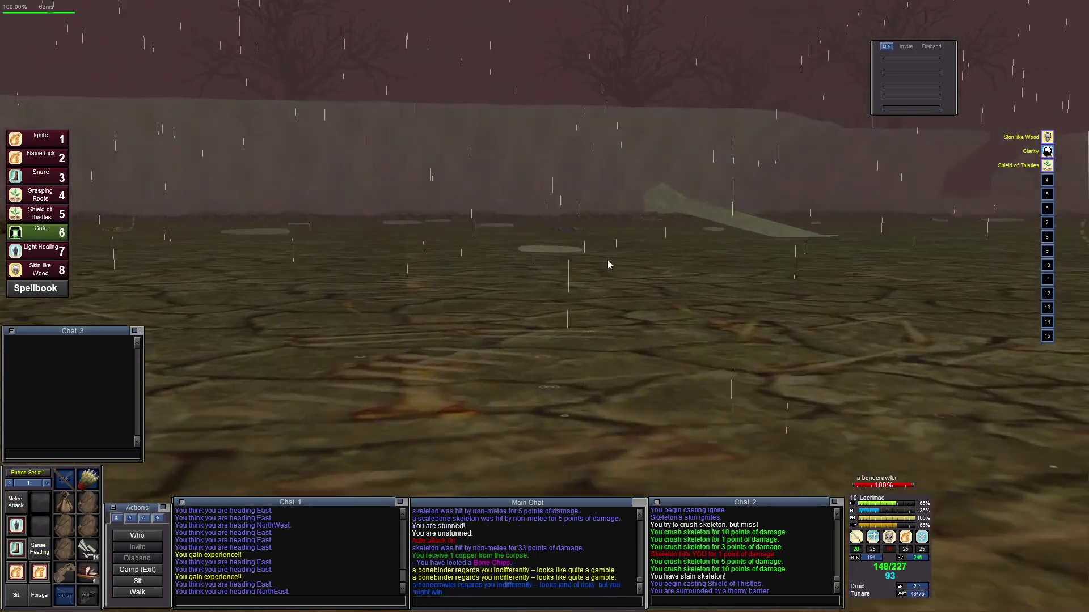
left_click(616, 248)
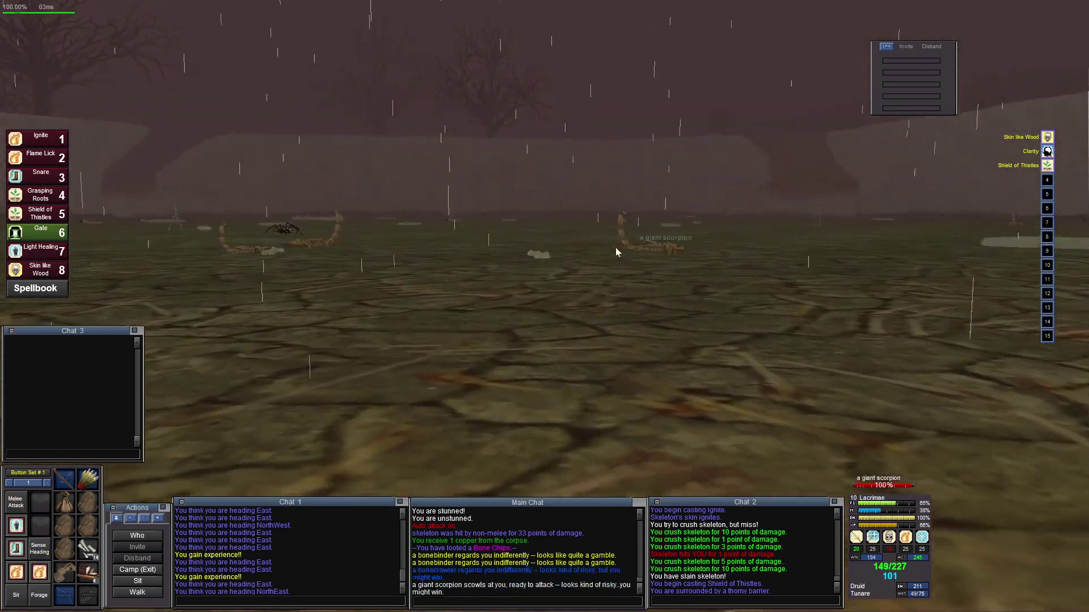
key("Right")
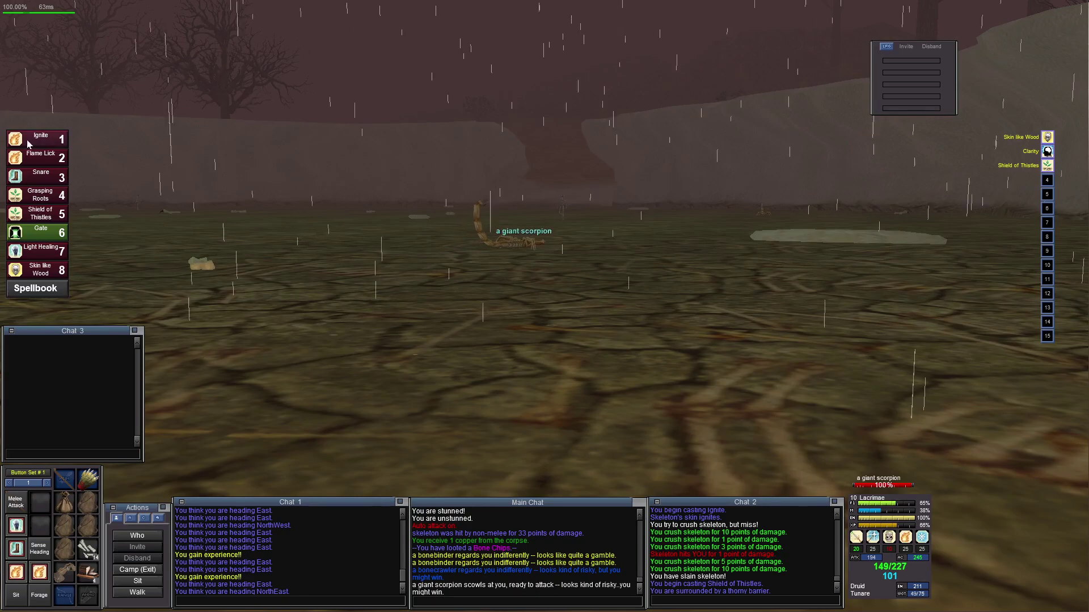
Ignite the giant scorpion twice while kiting it, then turn to face it head-on
left_click(40, 144)
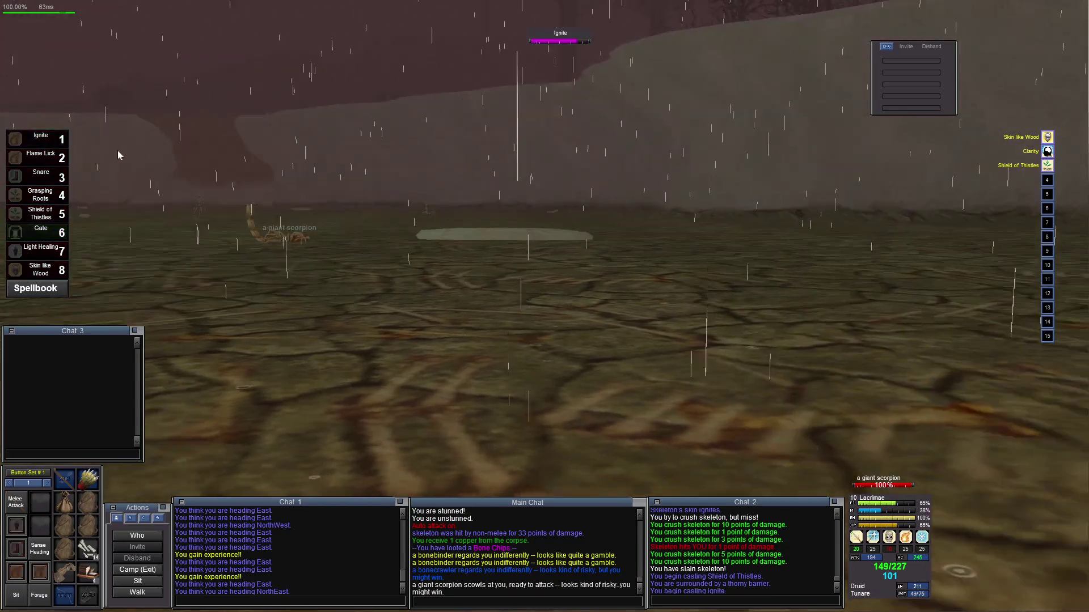
key("F9")
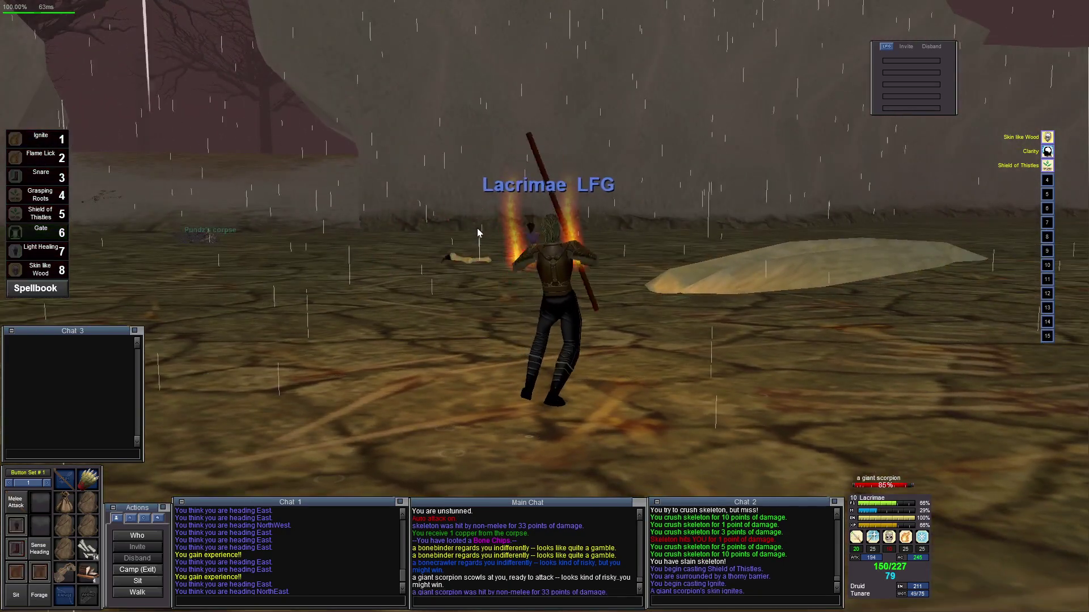
key("Up")
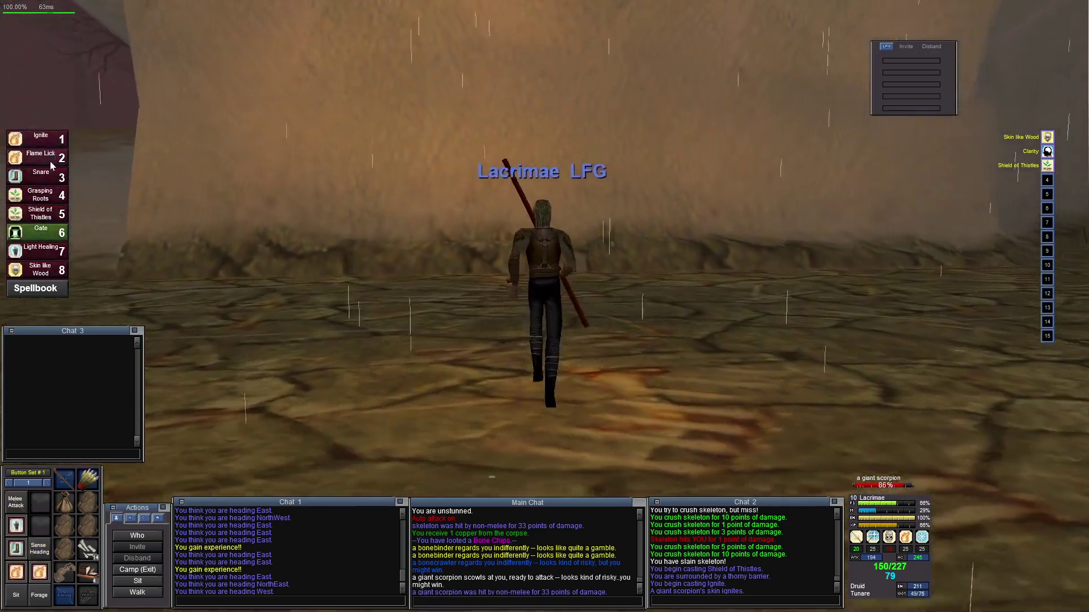
key("Left")
left_click(47, 143)
key("Left")
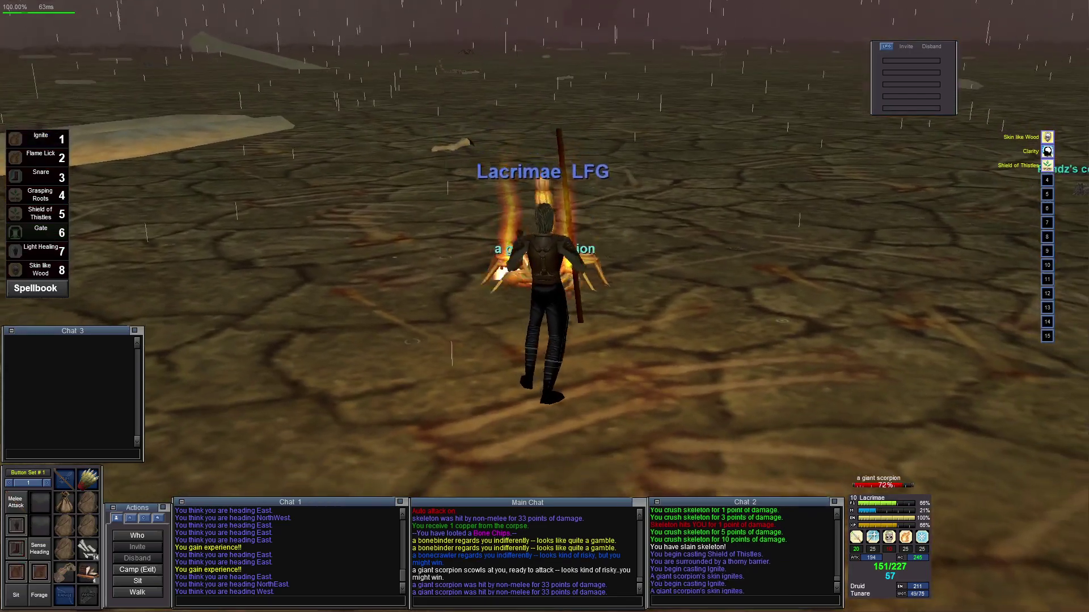
key("Right")
key("Right")
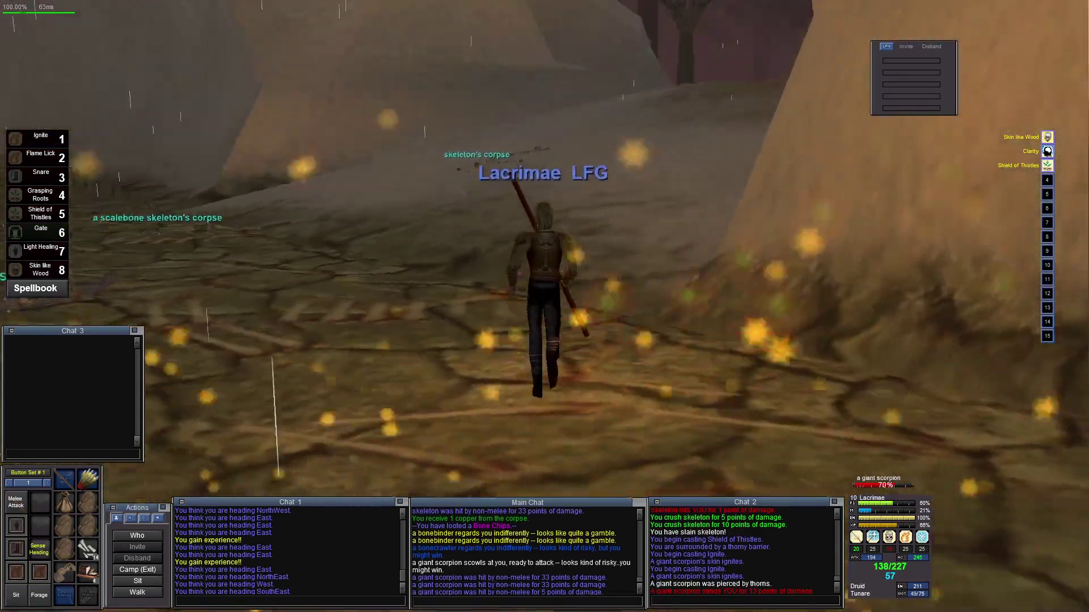
key("Left")
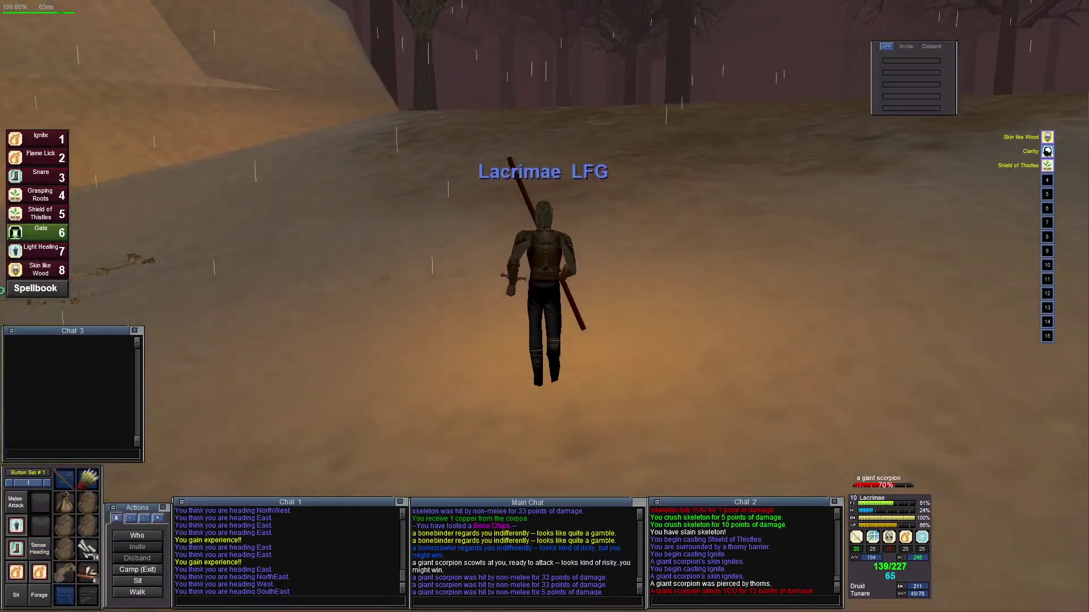
key("Left")
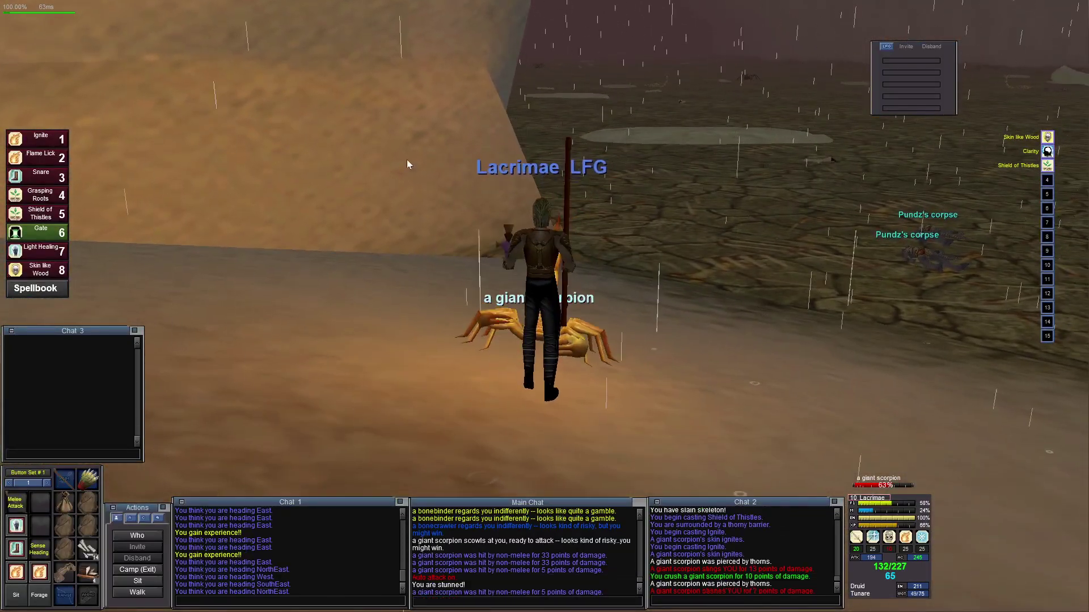
Keep retrying Ignite on the scorpion through fizzles and interruptions
left_click(38, 141)
left_click(38, 140)
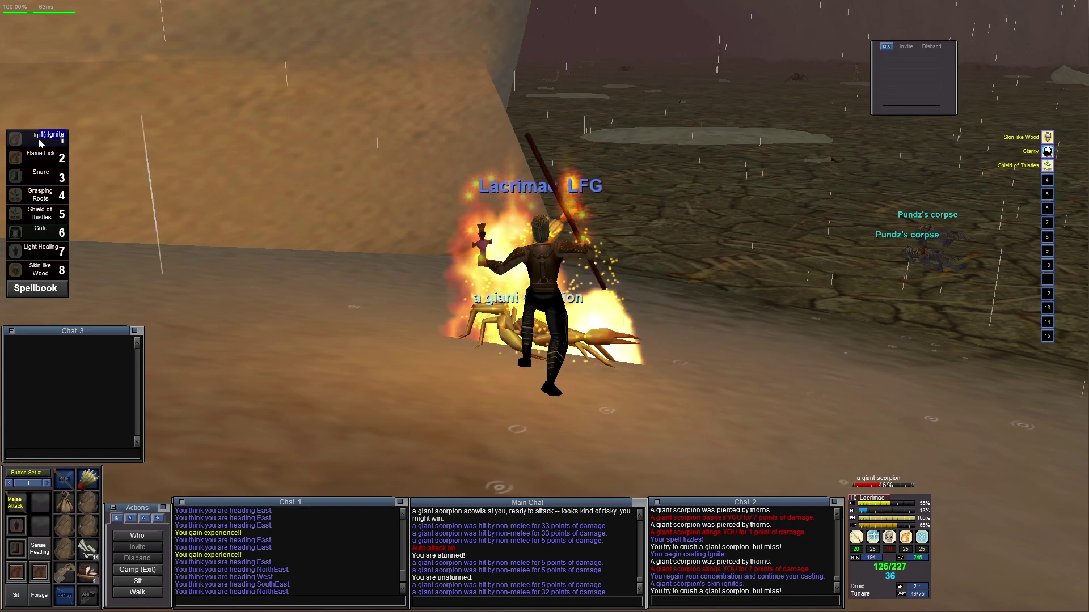
left_click(39, 143)
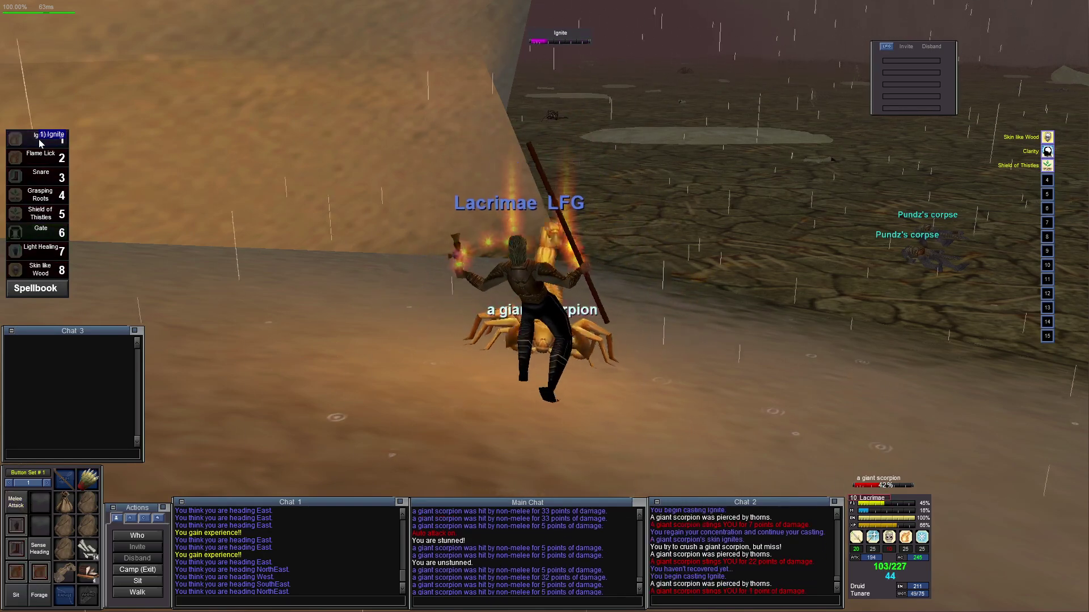
left_click(39, 143)
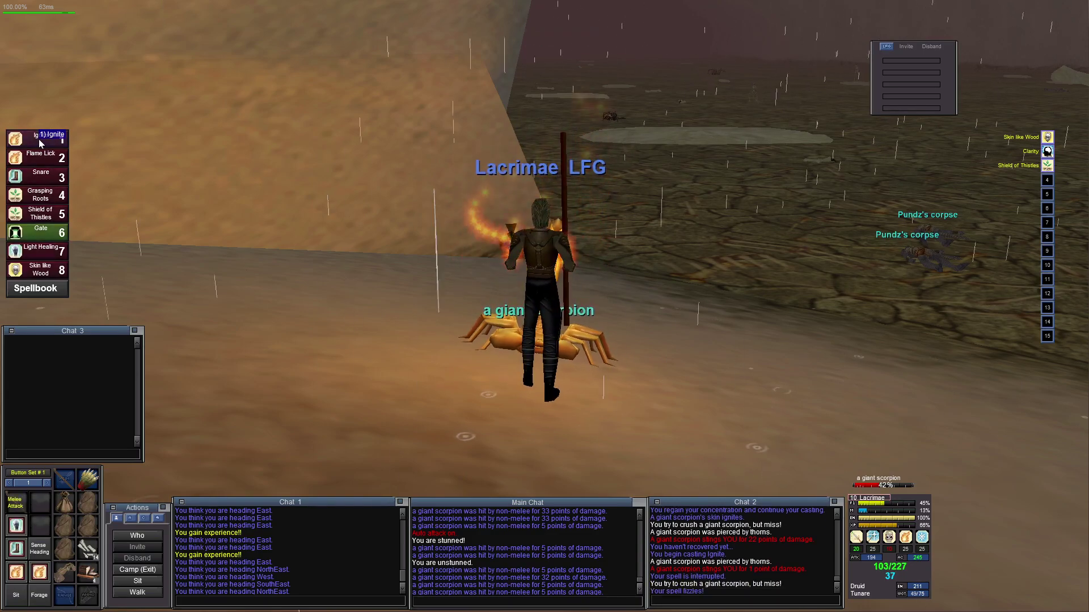
left_click(40, 143)
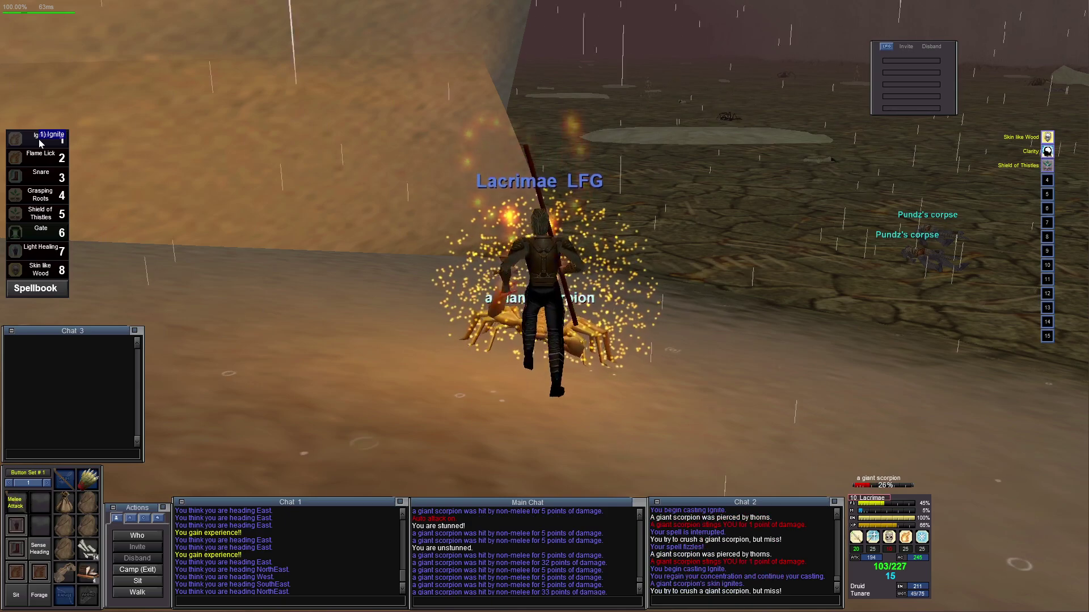
left_click(40, 143)
left_click(39, 143)
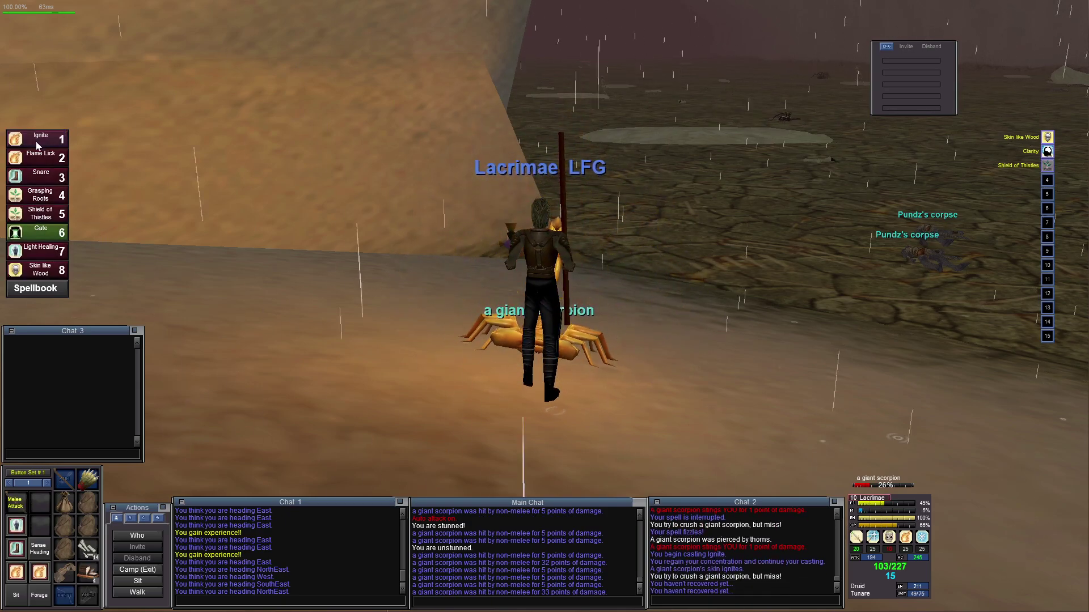
left_click(37, 145)
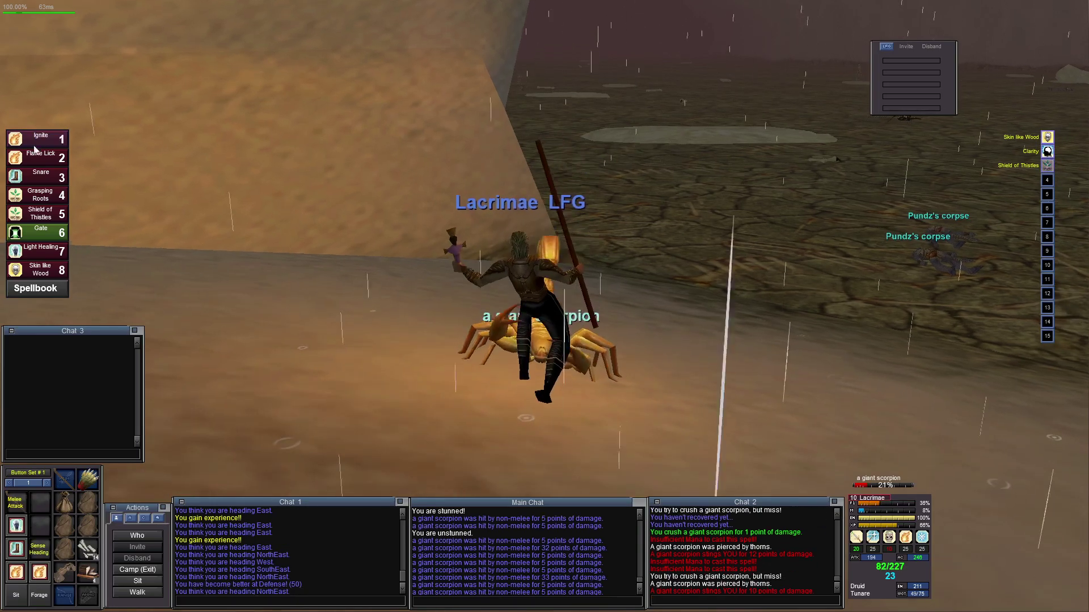
Burn the scorpion down with two Flame Licks and a final Ignite until it dies
left_click(37, 159)
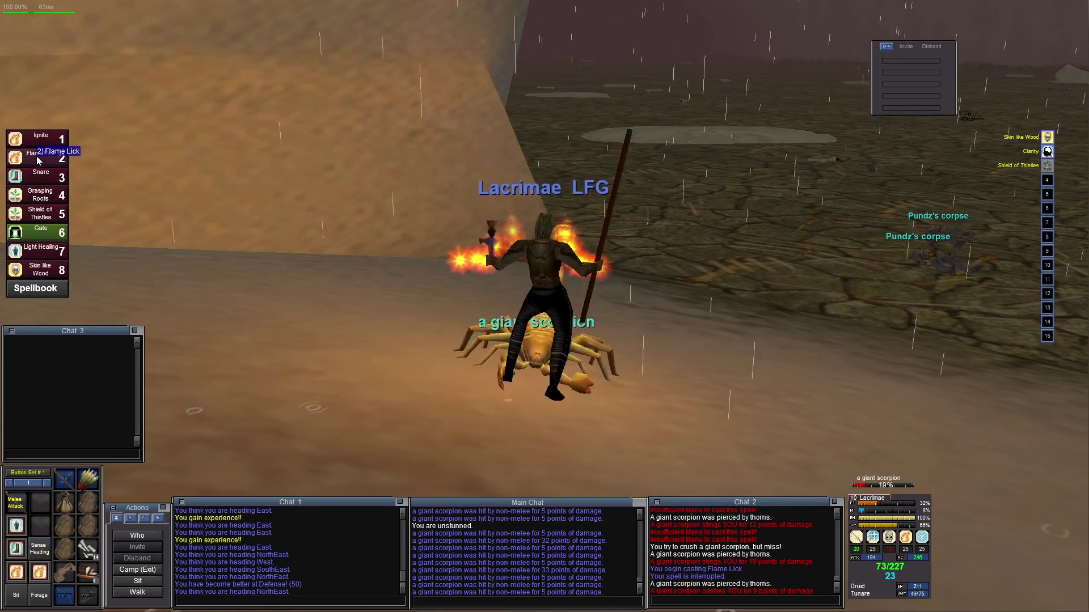
left_click(38, 158)
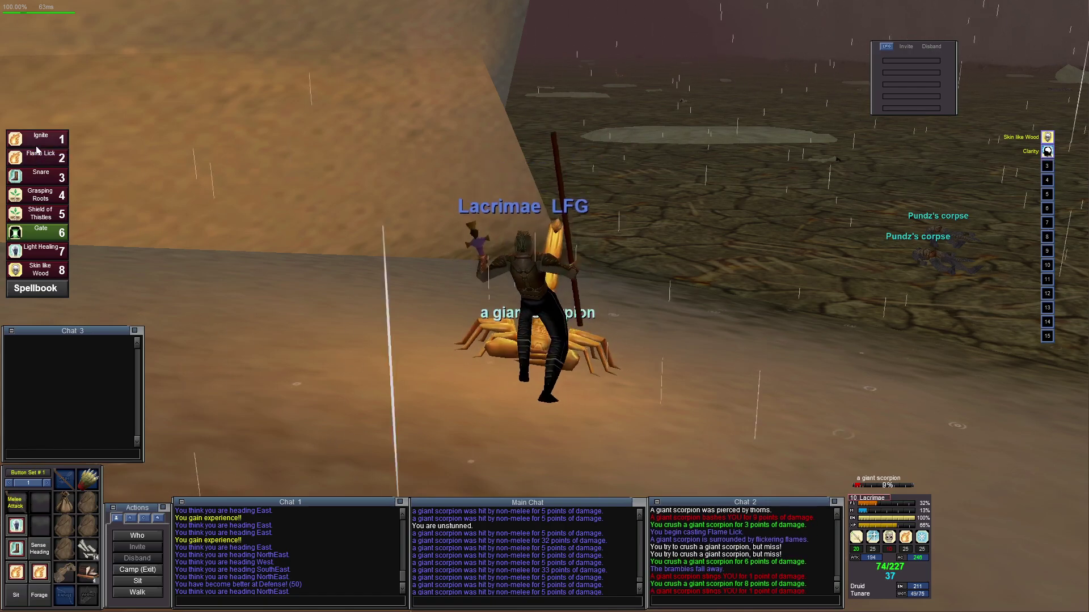
left_click(37, 146)
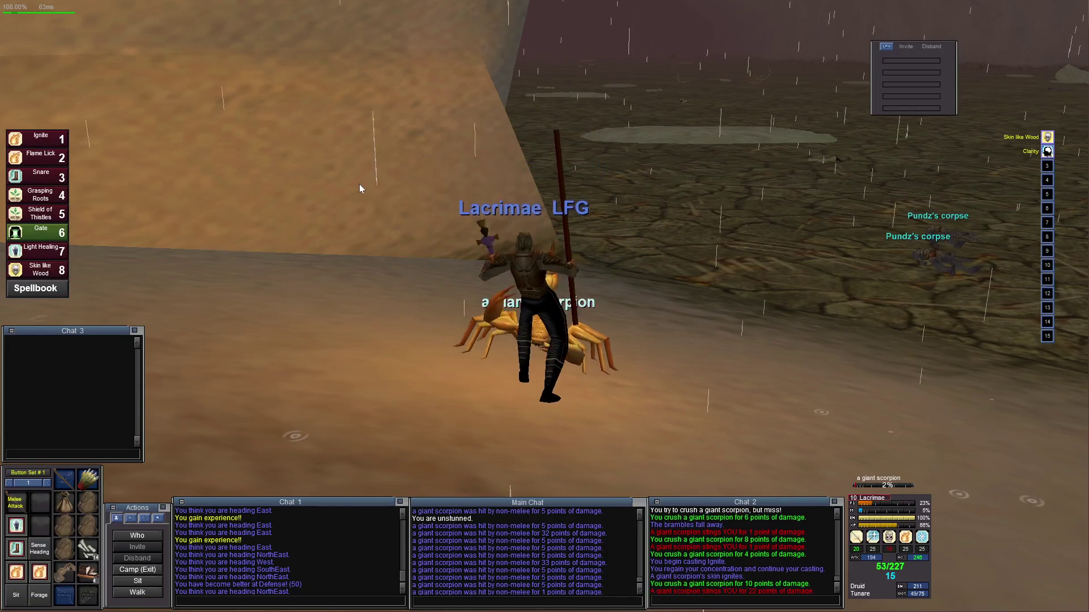
key("Left")
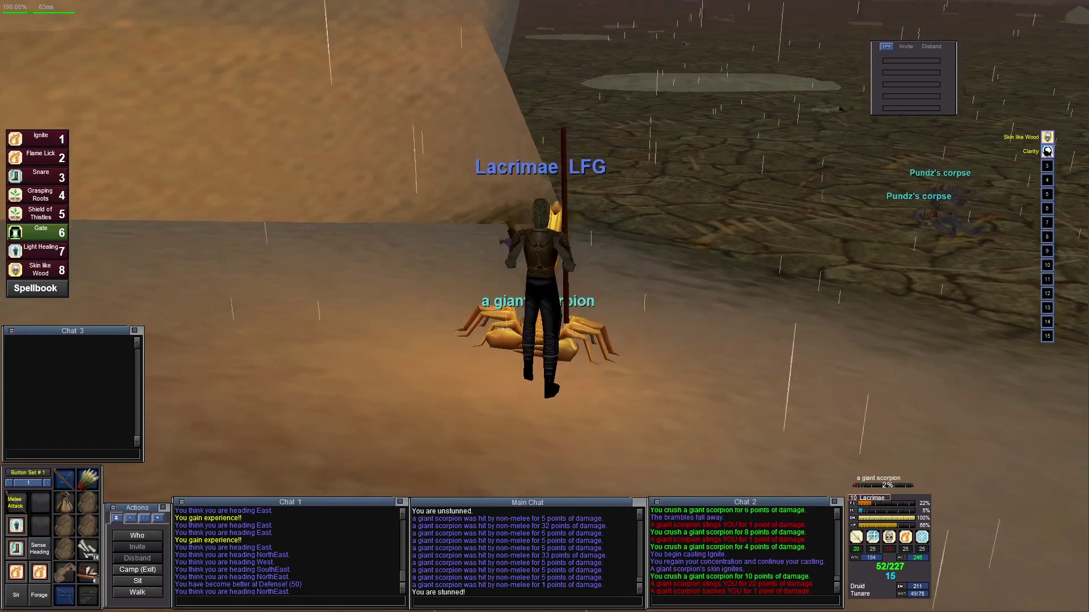
key("Right")
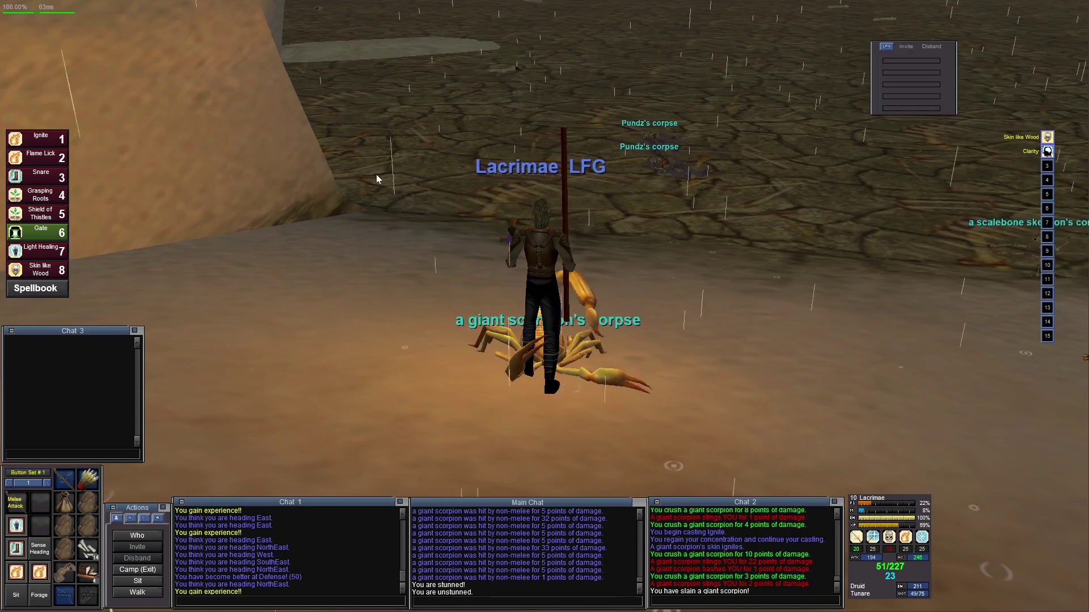
Loot the scorpion's corpse for 1 silver 15 copper and close the loot window
key("F9")
right_click(431, 231)
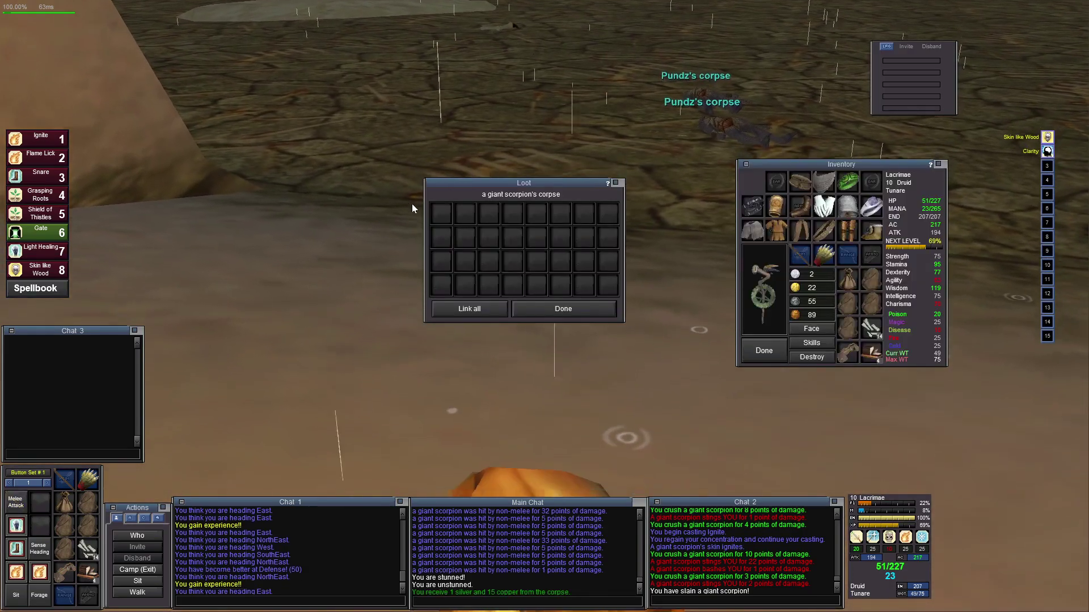
key("Escape")
key("F9")
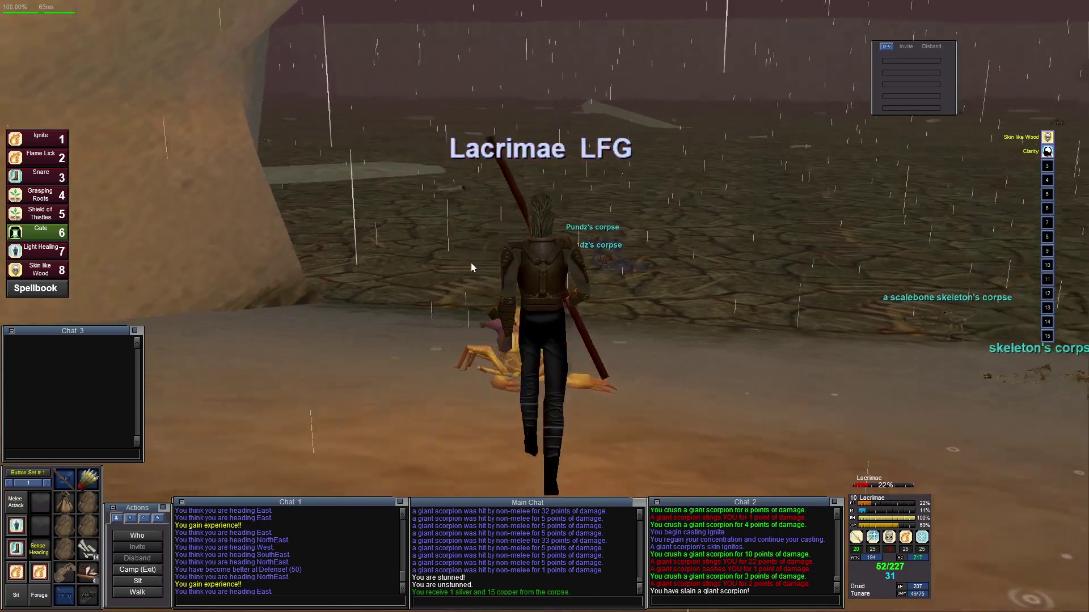
Cast Skin like Wood and Light Healing on Lacrimae, then try Forage
left_click(41, 271)
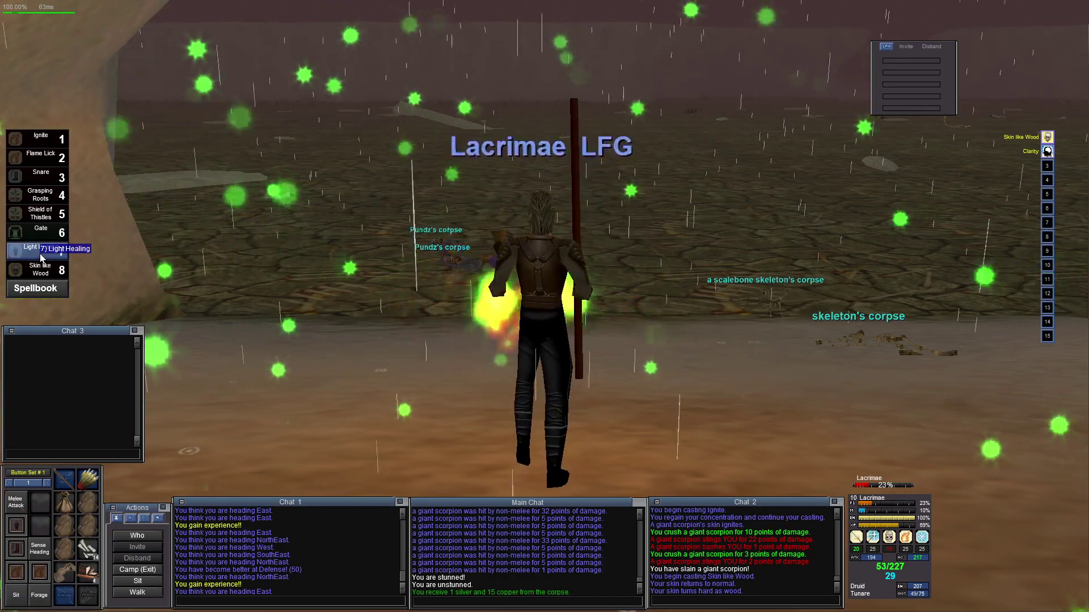
left_click(41, 252)
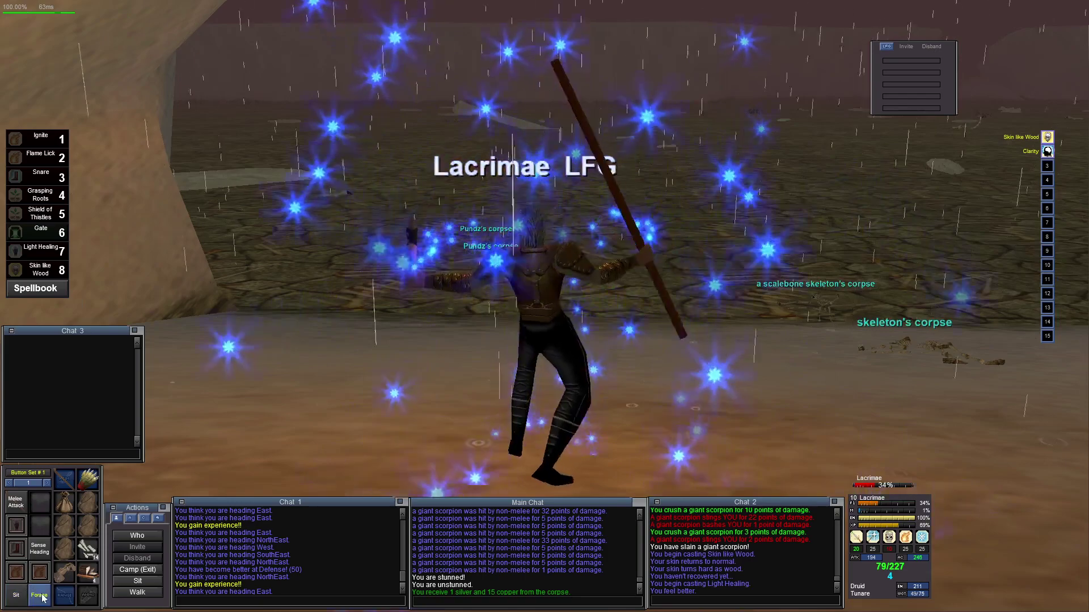
left_click(39, 595)
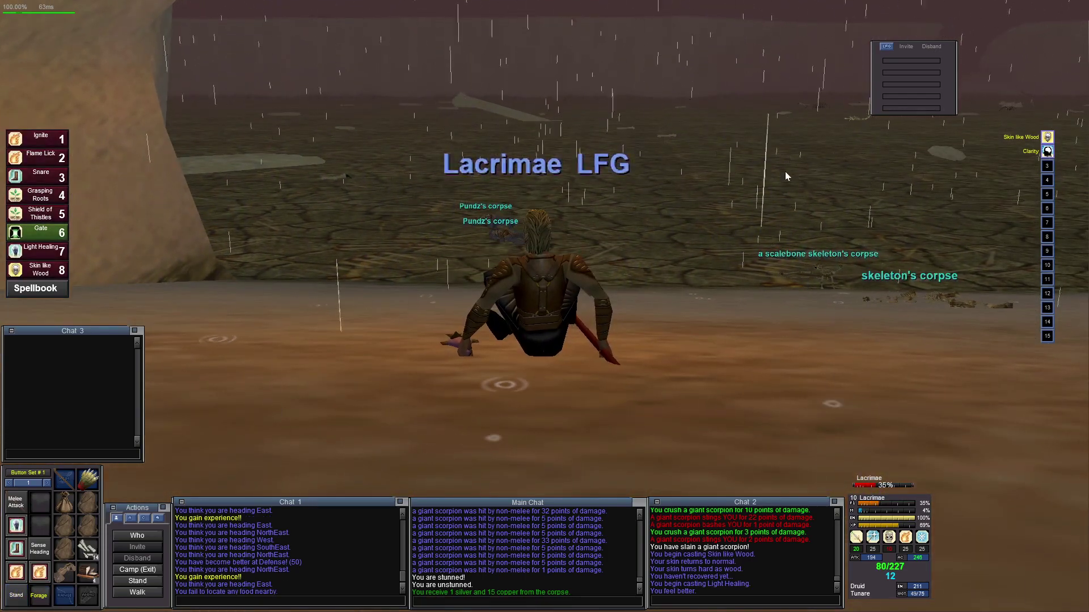
scroll(627, 284, "down", 5)
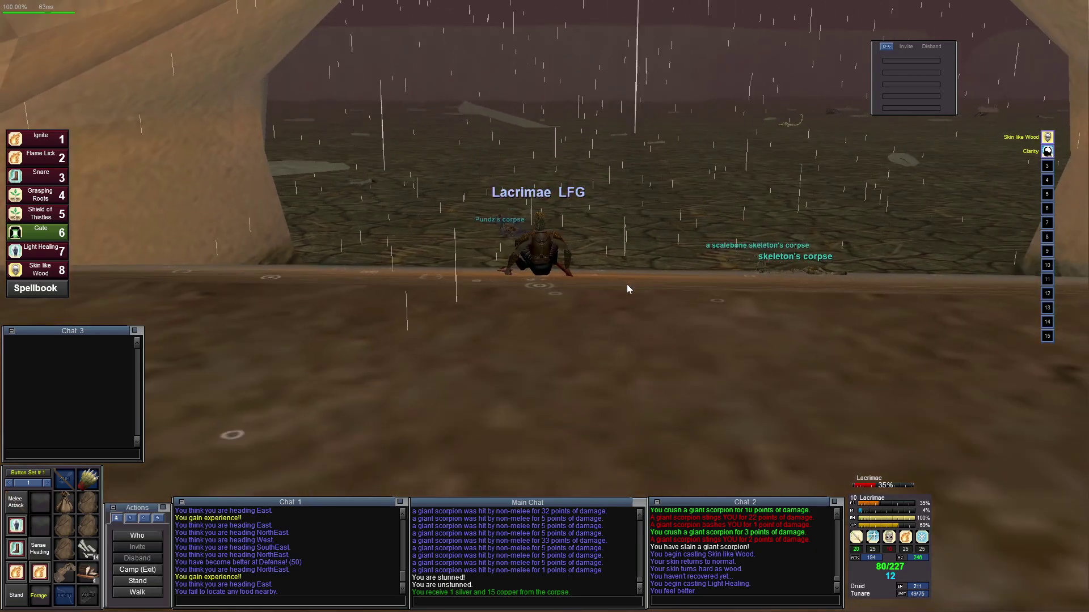
scroll(627, 284, "up", 5)
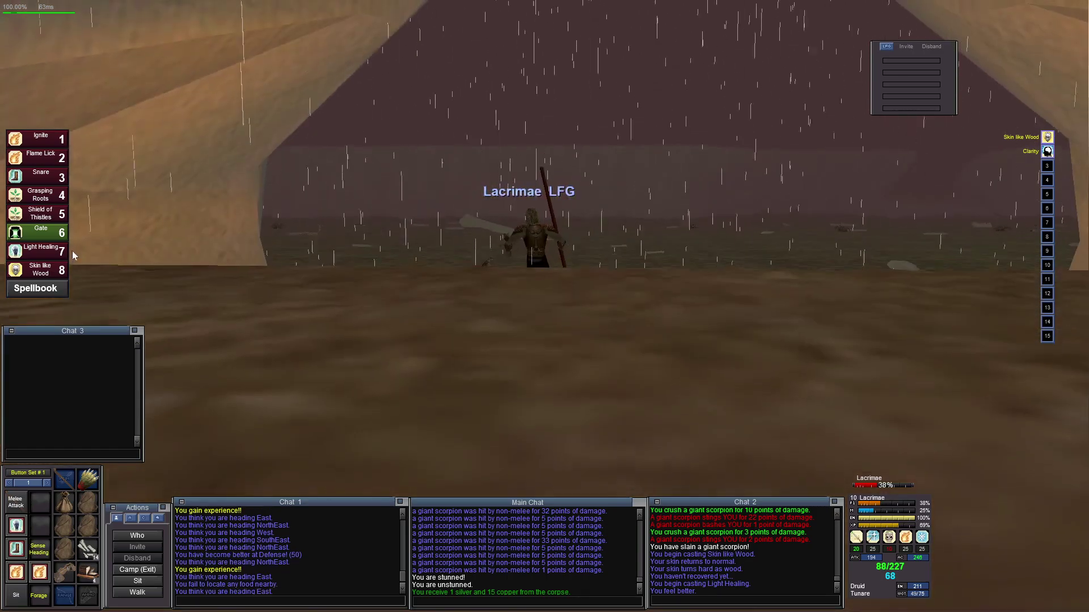
Light Healing three more times up to about 144 health, sit to rest, and target an iksar bandit
left_click(45, 253)
left_click(46, 253)
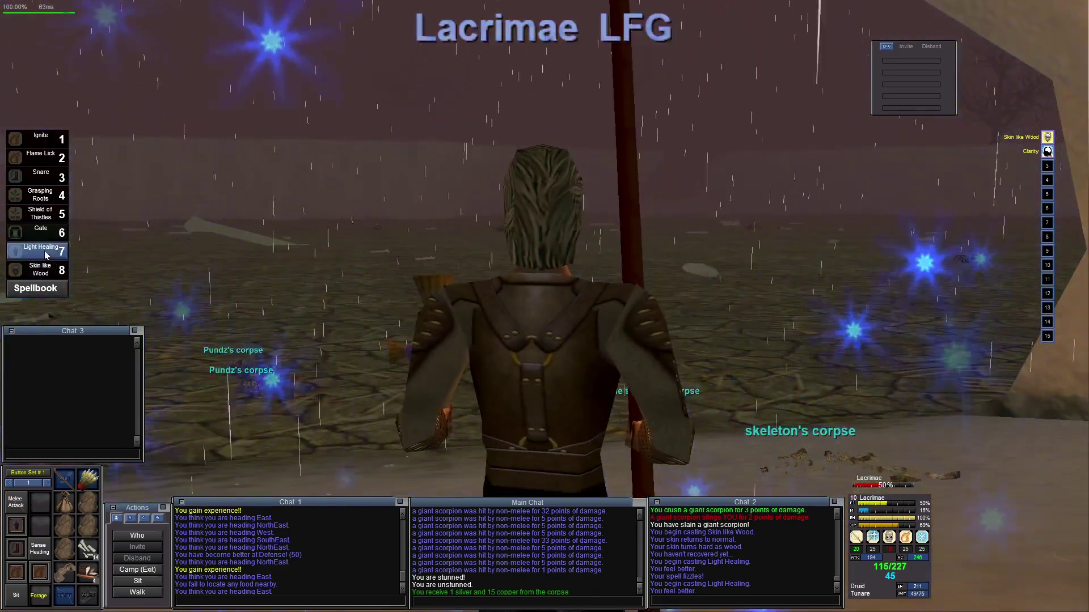
left_click(45, 253)
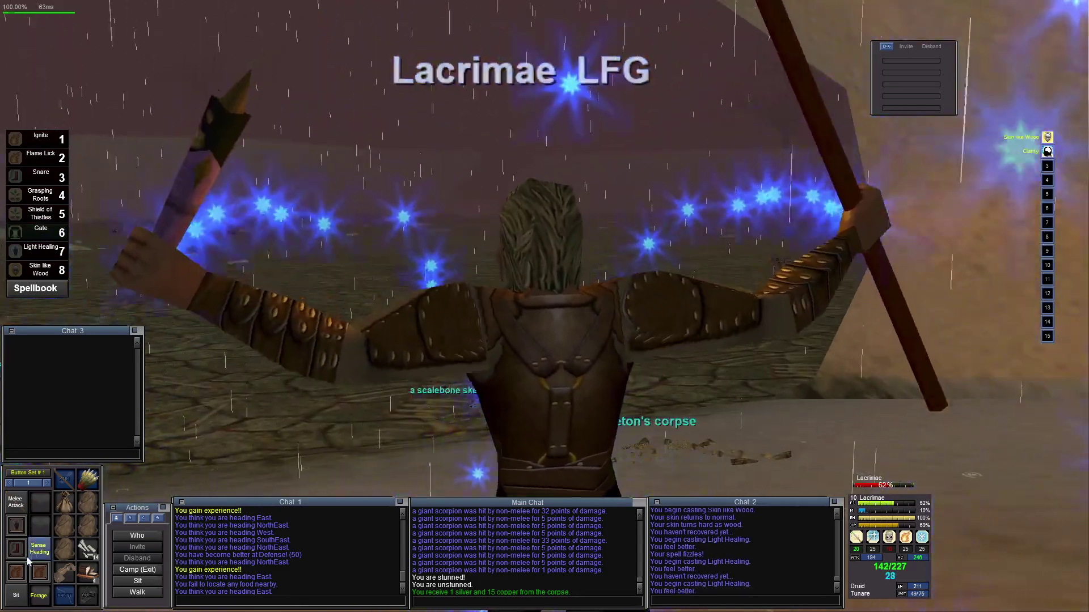
left_click(14, 598)
scroll(574, 302, "up", 5)
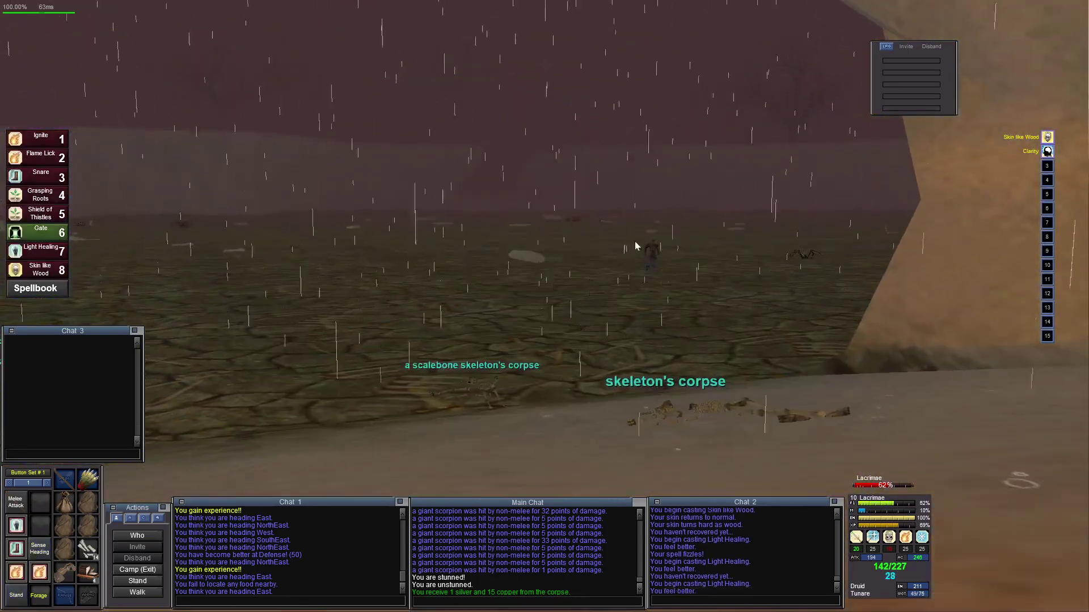
left_click(674, 257)
Con the iksar bandit, move past the sandstone wall, and refresh Shield of Thistles and Light Healing
key("c")
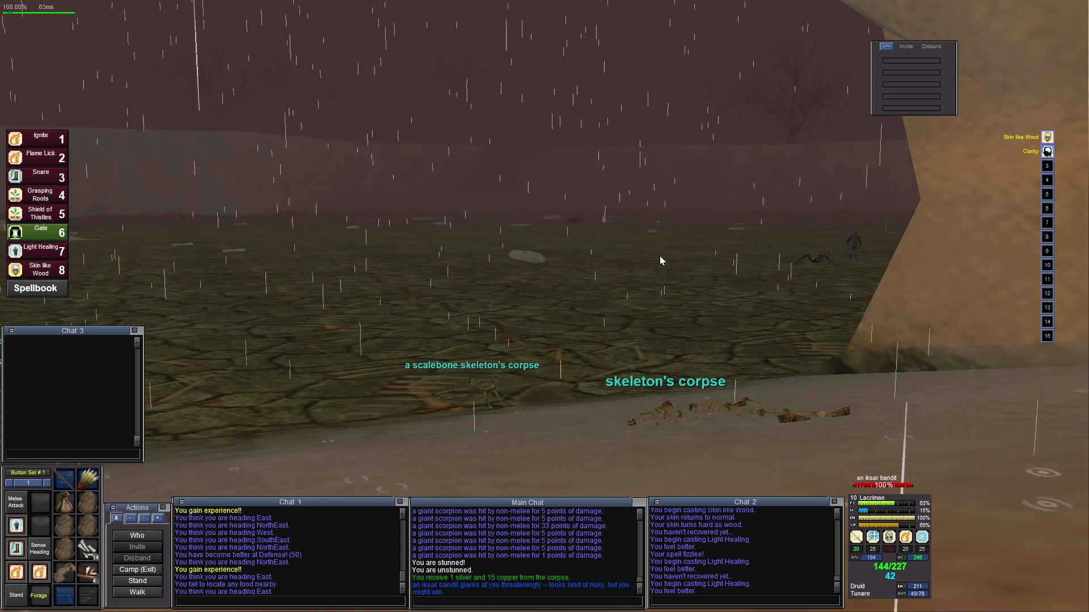
key("Right")
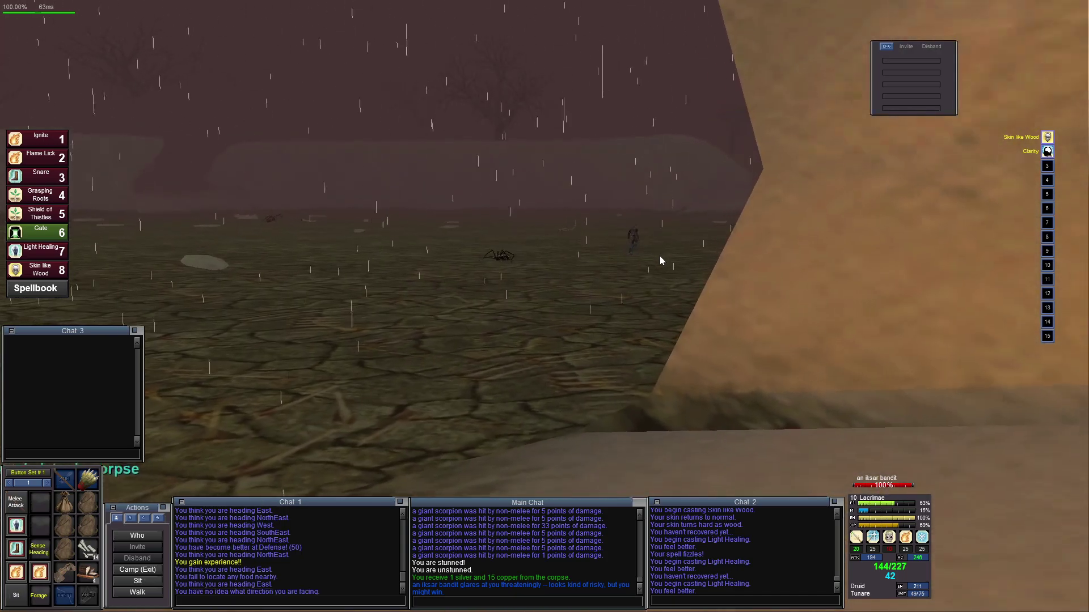
key("Up")
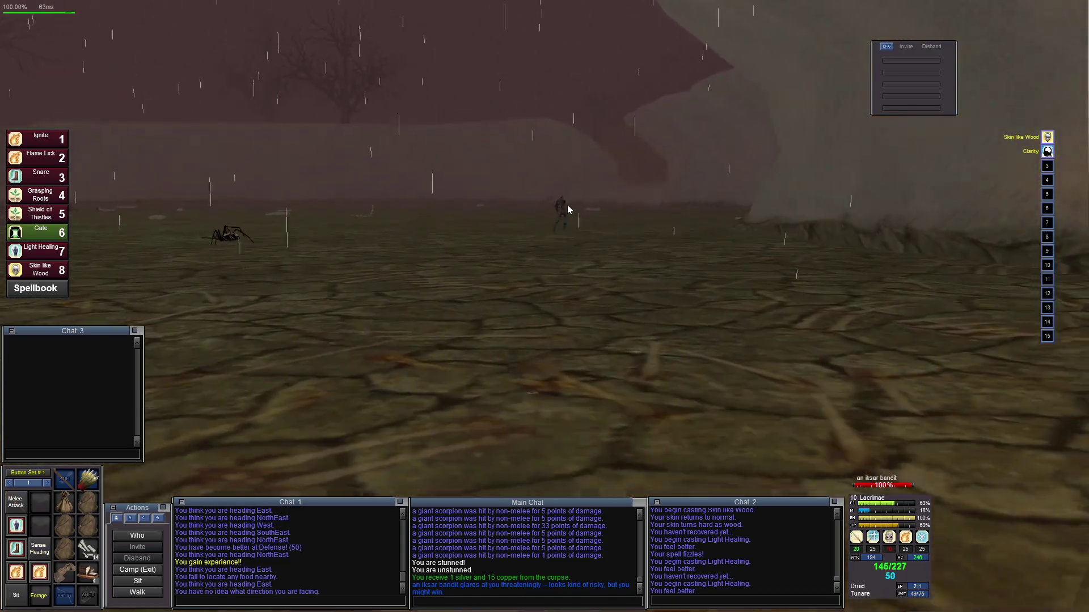
key("c")
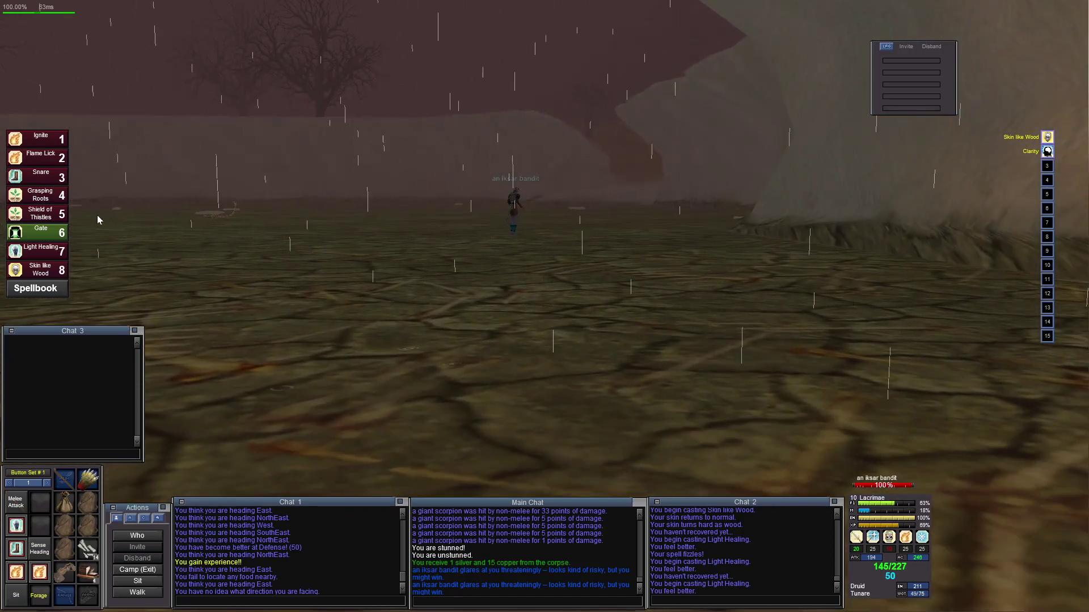
key("F9")
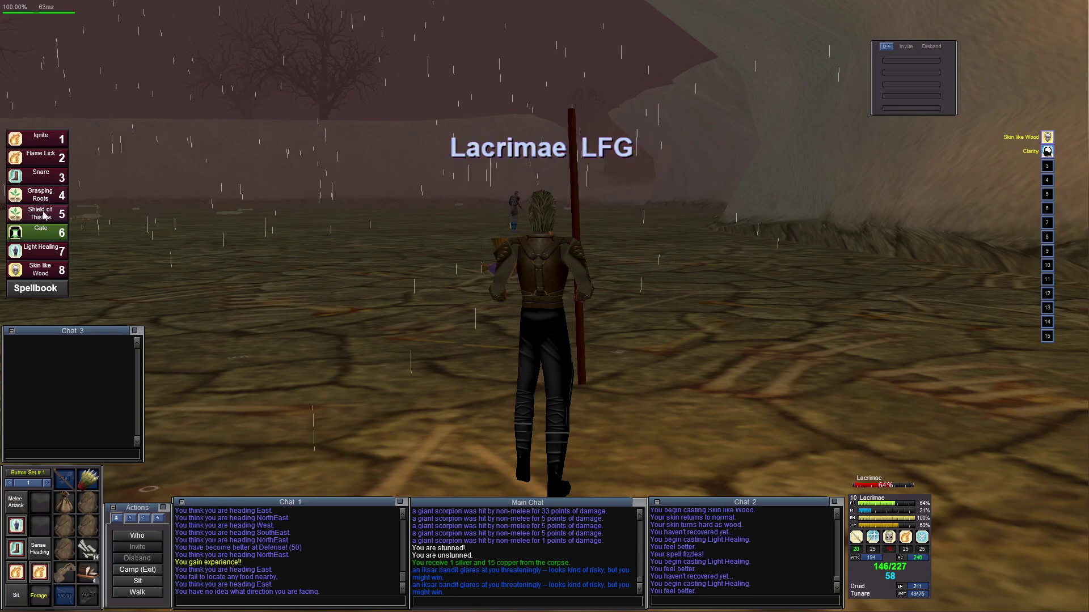
left_click(43, 216)
key("F9")
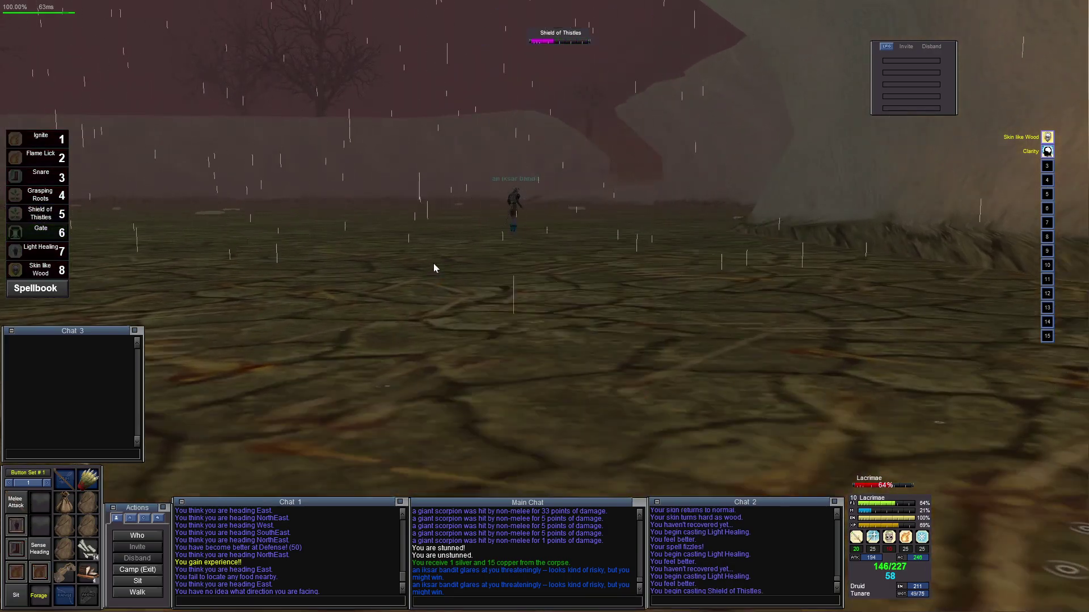
key("F9")
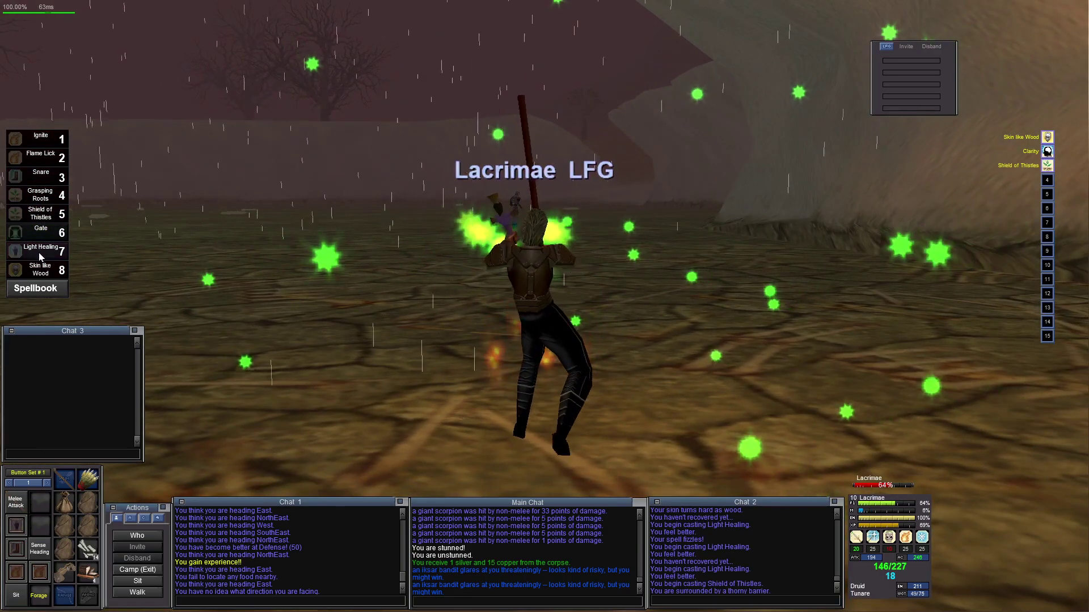
left_click(40, 251)
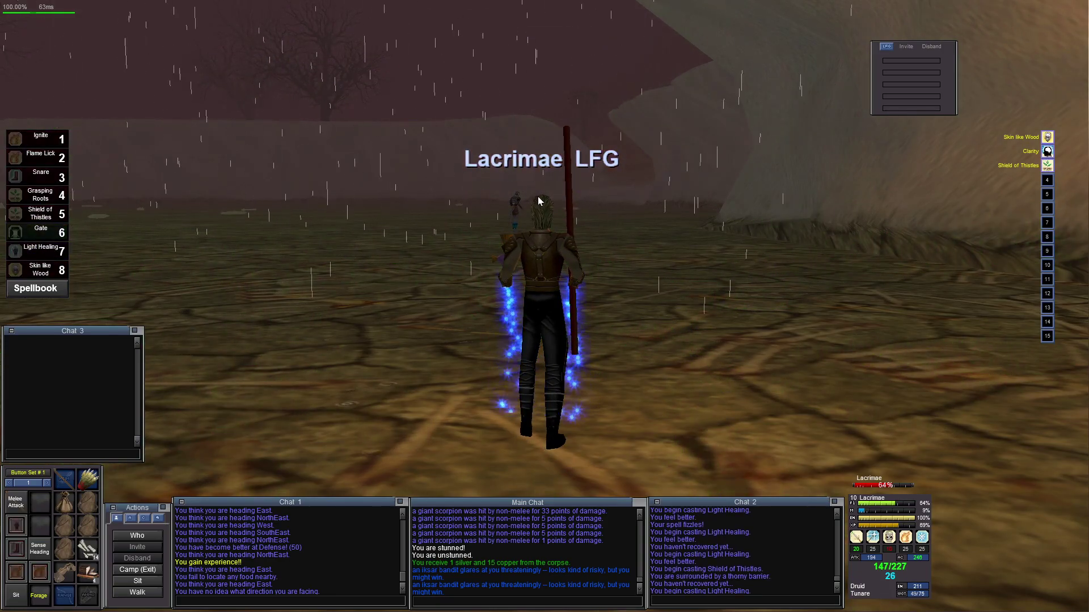
scroll(533, 199, "up", 5)
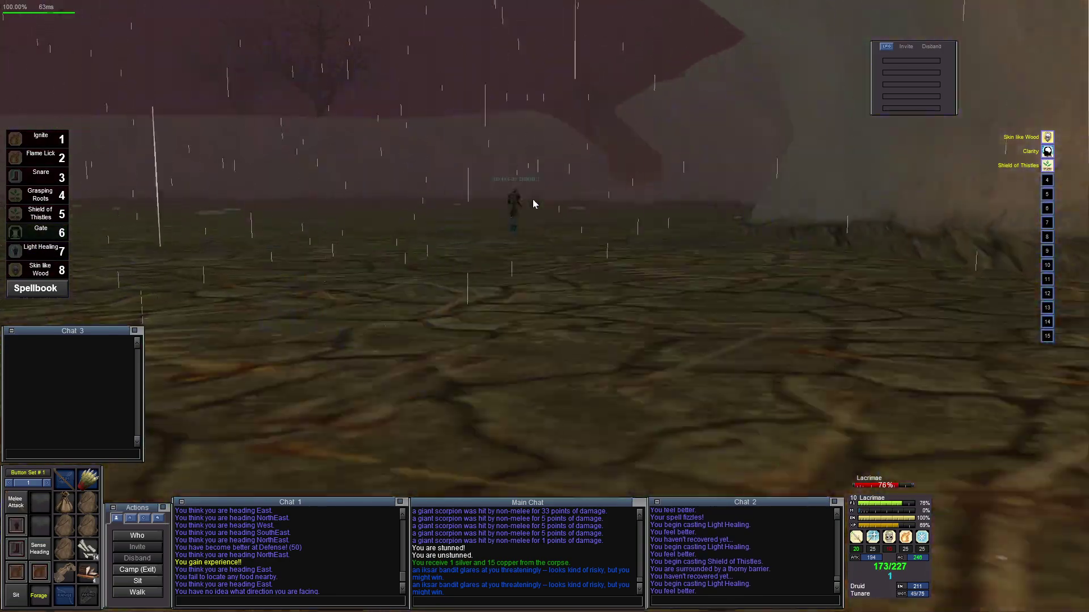
Target the iksar bandit and repeatedly try Flame Lick on it while maneuvering across the field
left_click(532, 199)
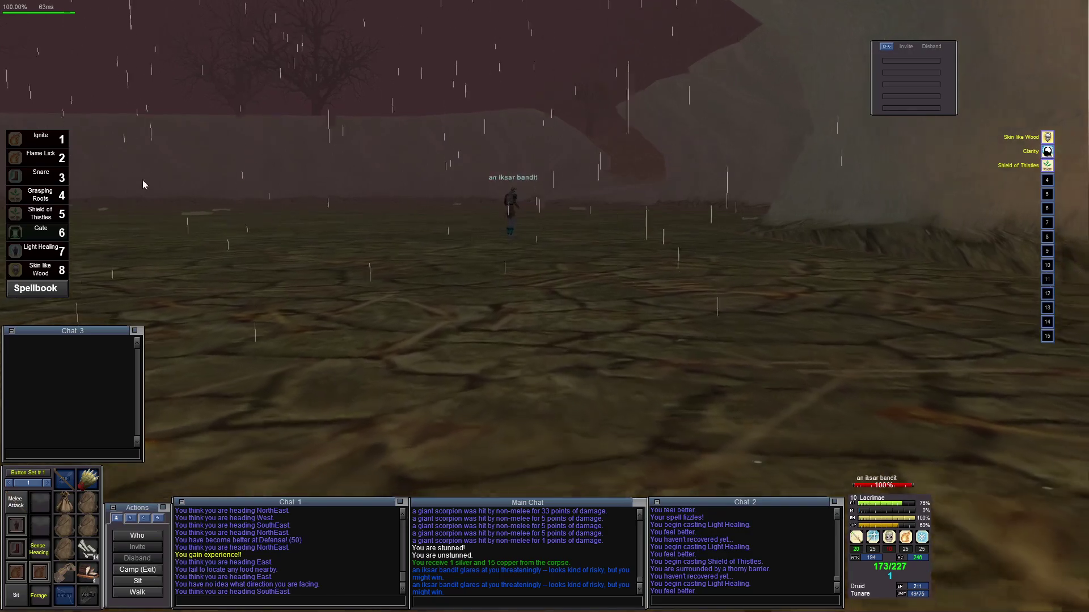
left_click(41, 158)
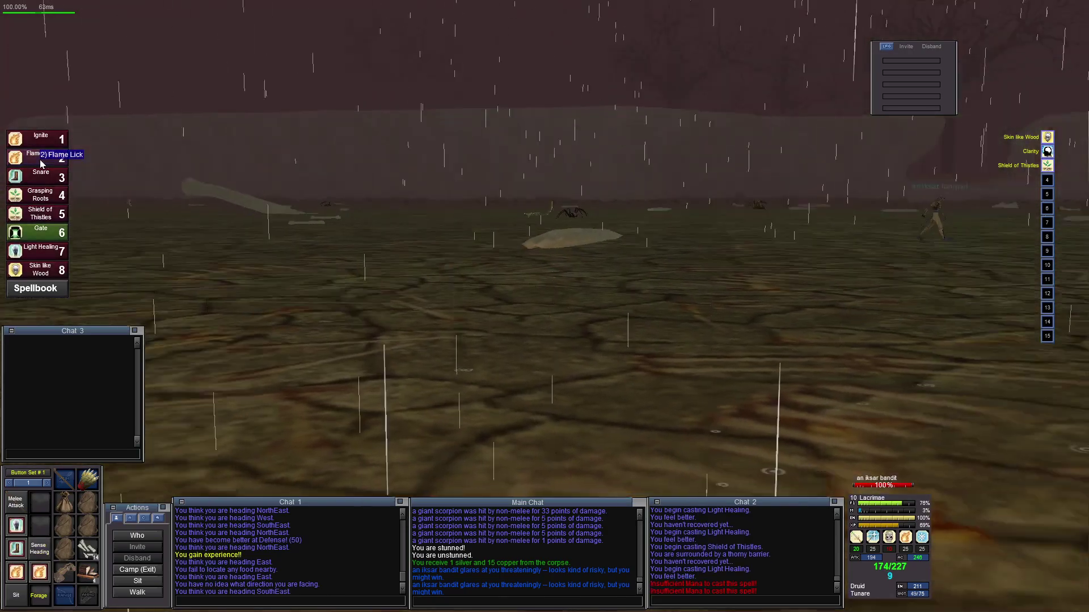
key("Right")
left_click(41, 160)
key("Right")
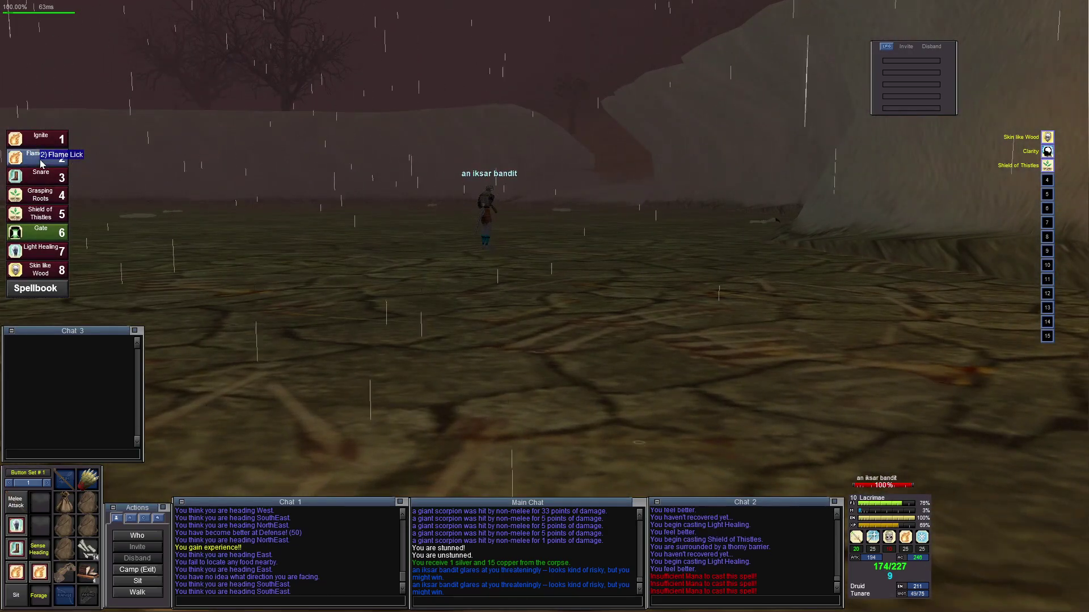
left_click(40, 158)
key("Left")
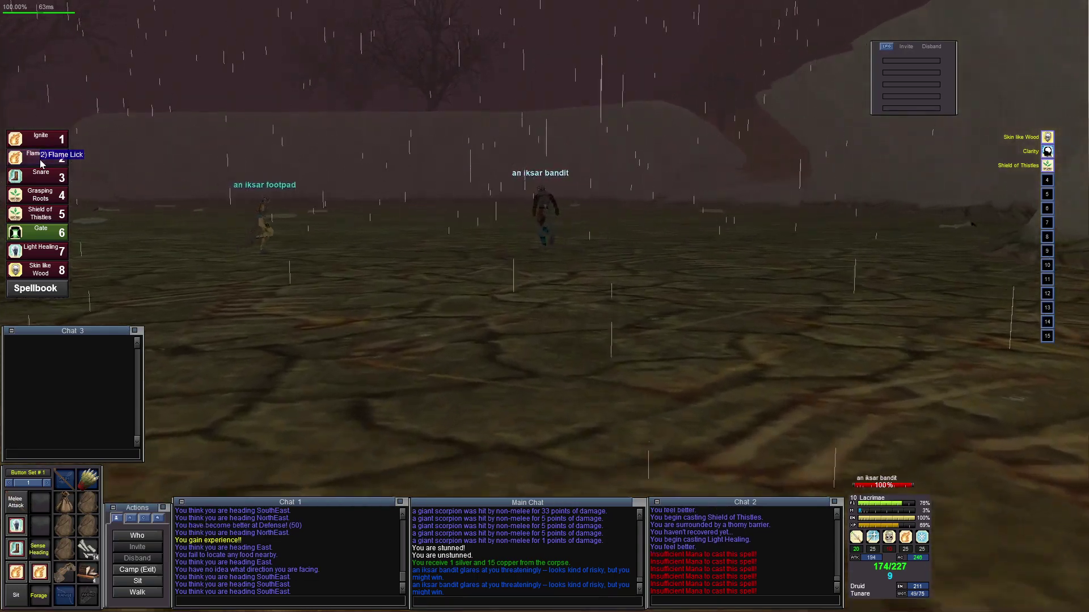
key("Left")
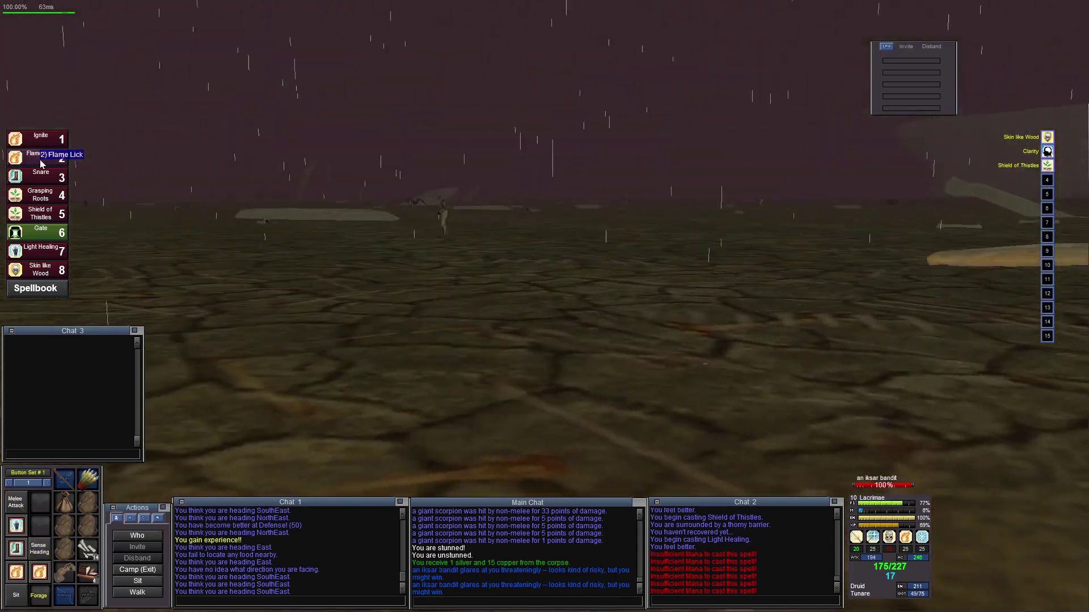
key("Up")
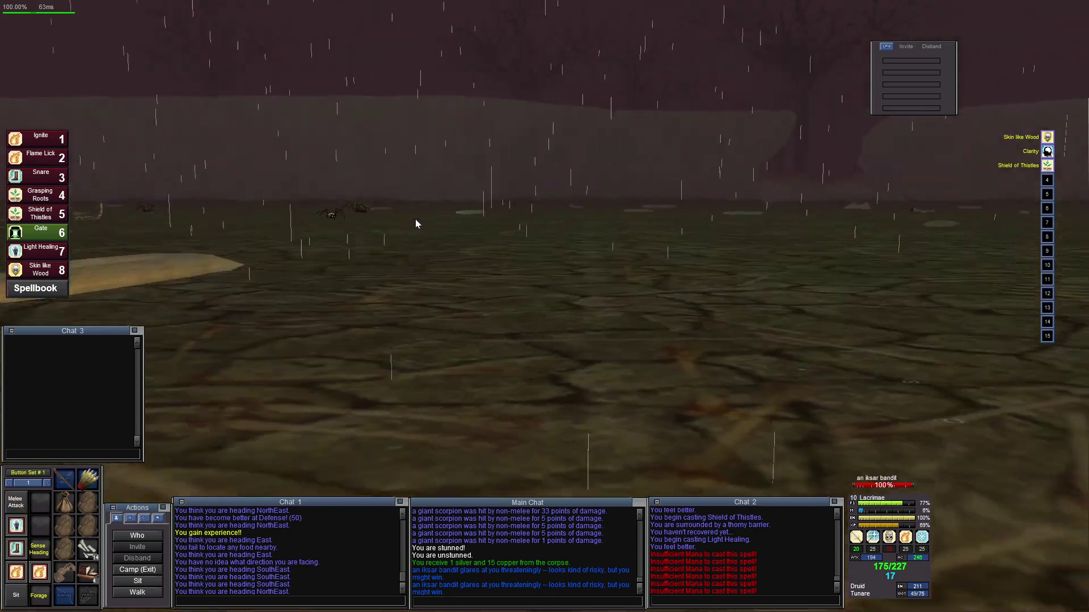
key("Right")
key("Left")
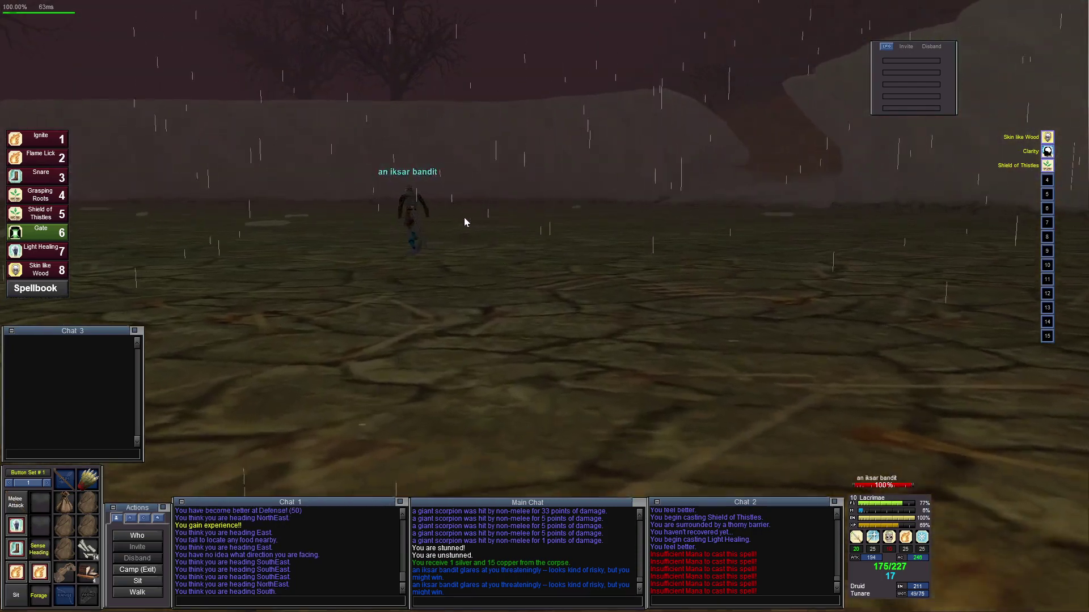
left_click(50, 161)
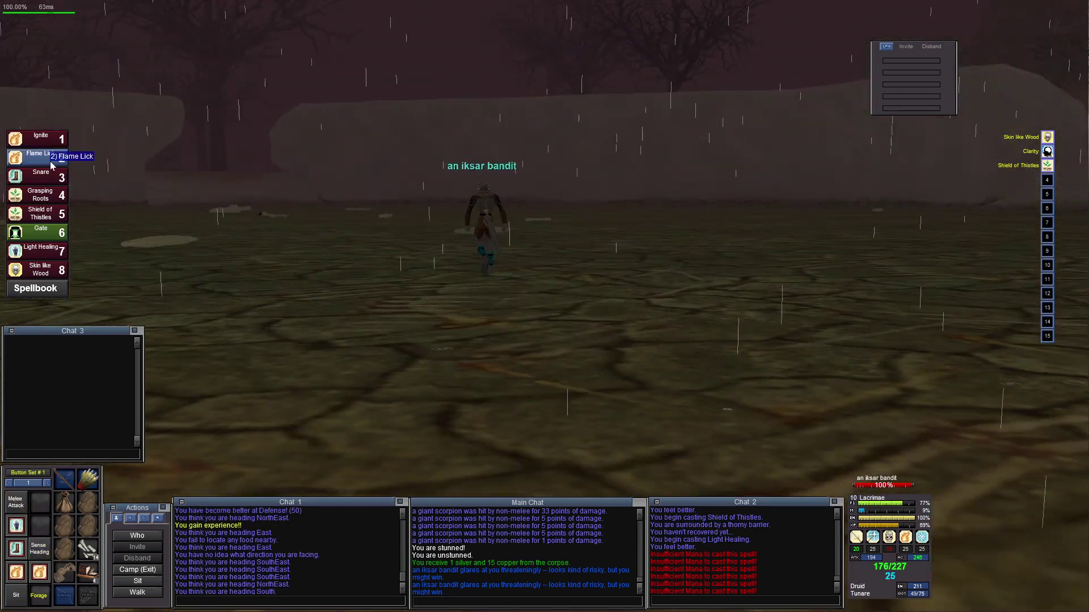
key("Right")
key("Right")
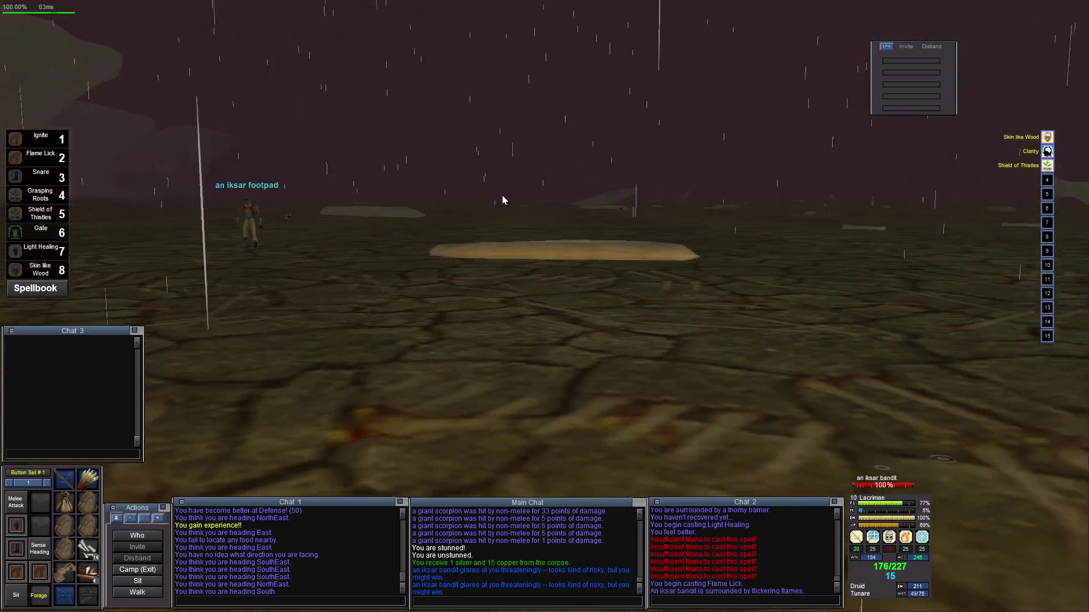
Run past the rock slab to the scalebone skeleton corpses where the bandit waits
key("F9")
key("Left")
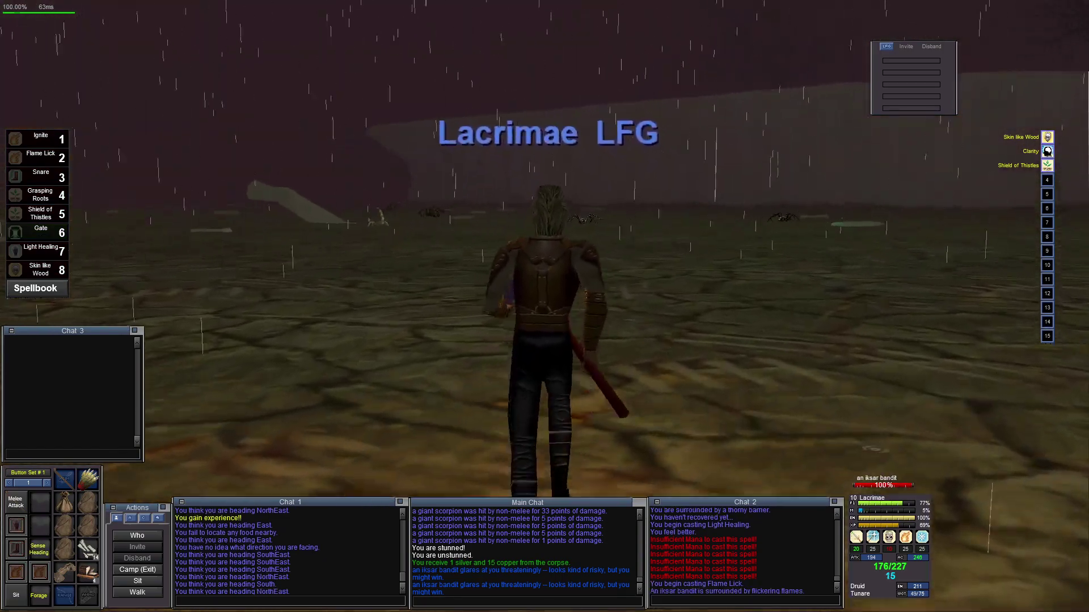
key("Right")
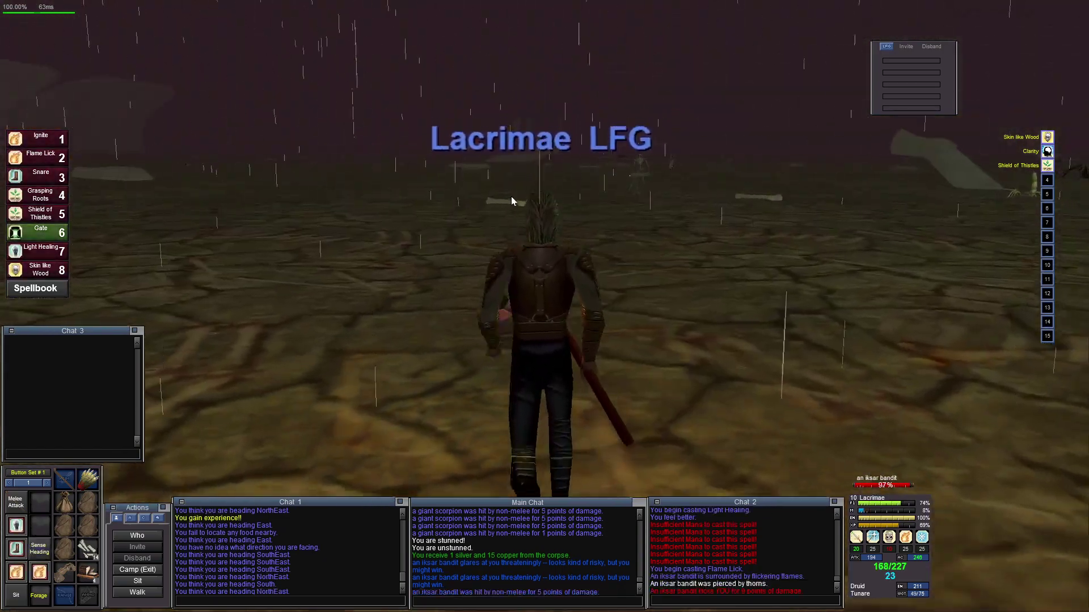
key("Up")
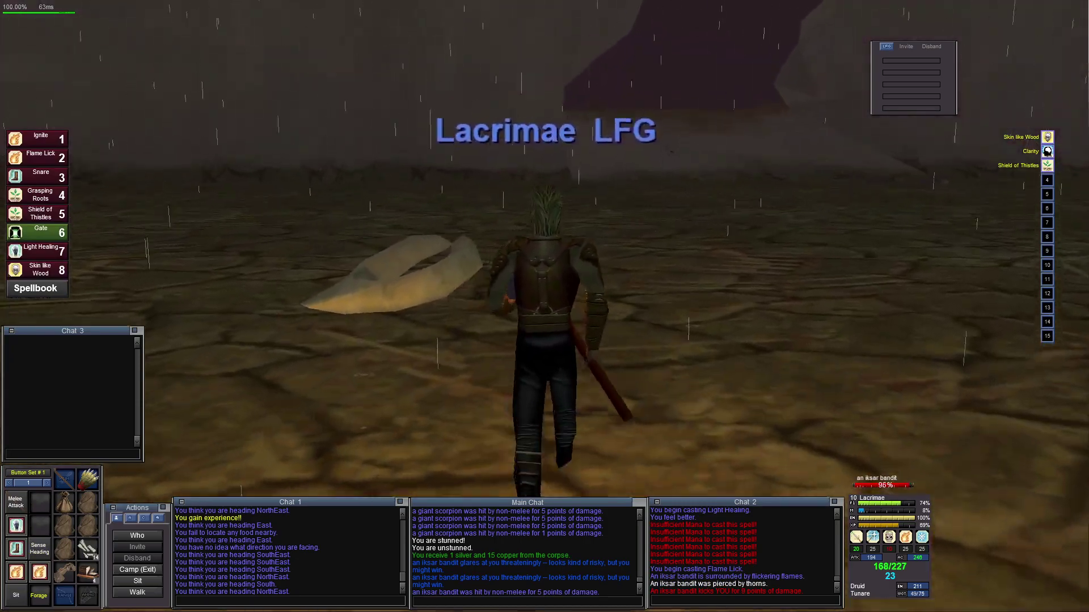
key("Up")
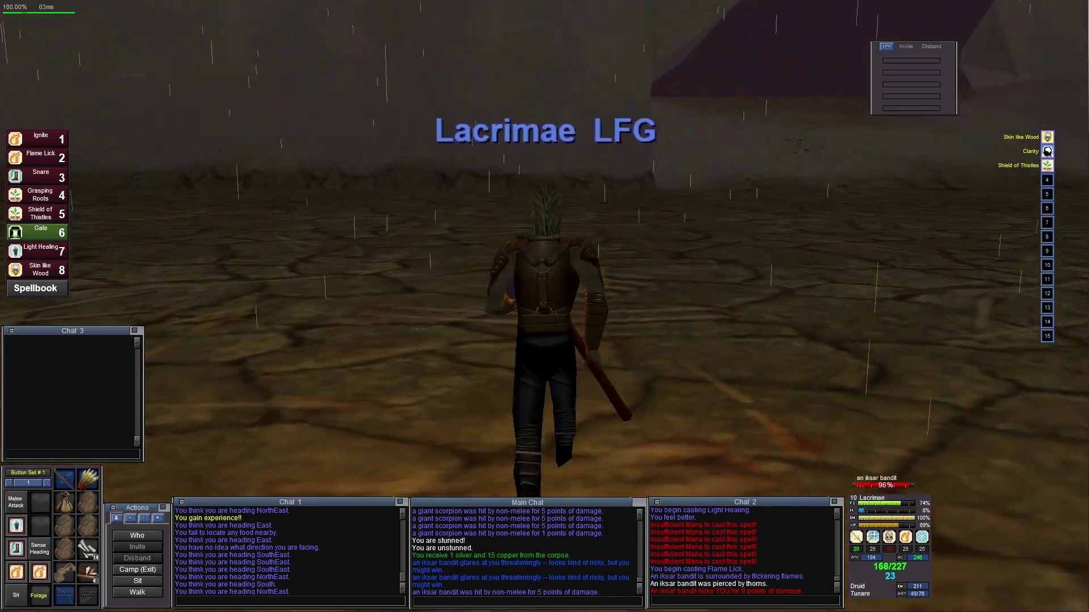
key("Up")
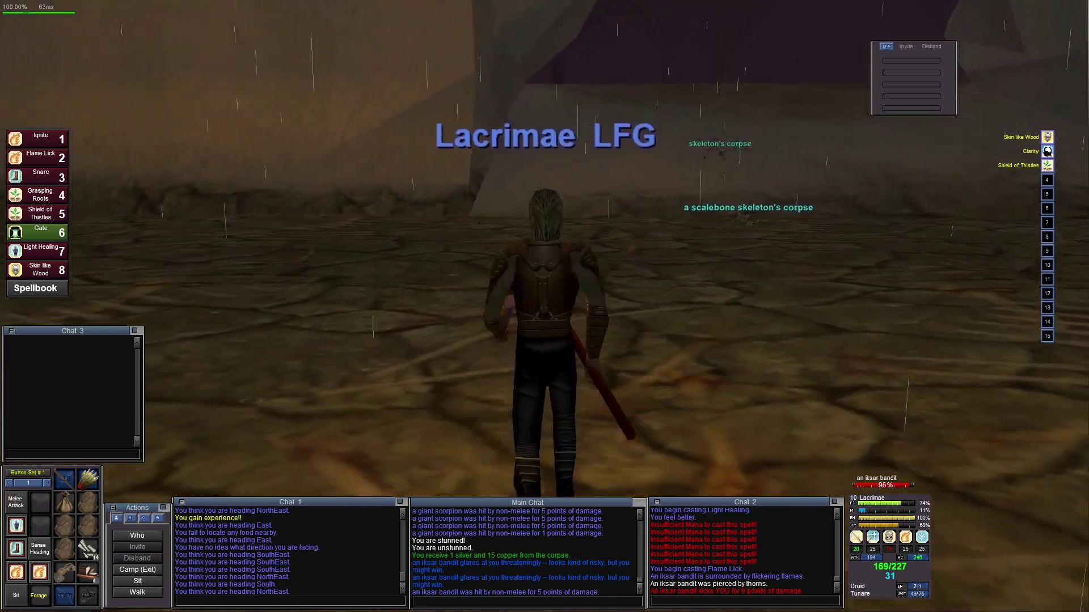
key("Right")
key("Up")
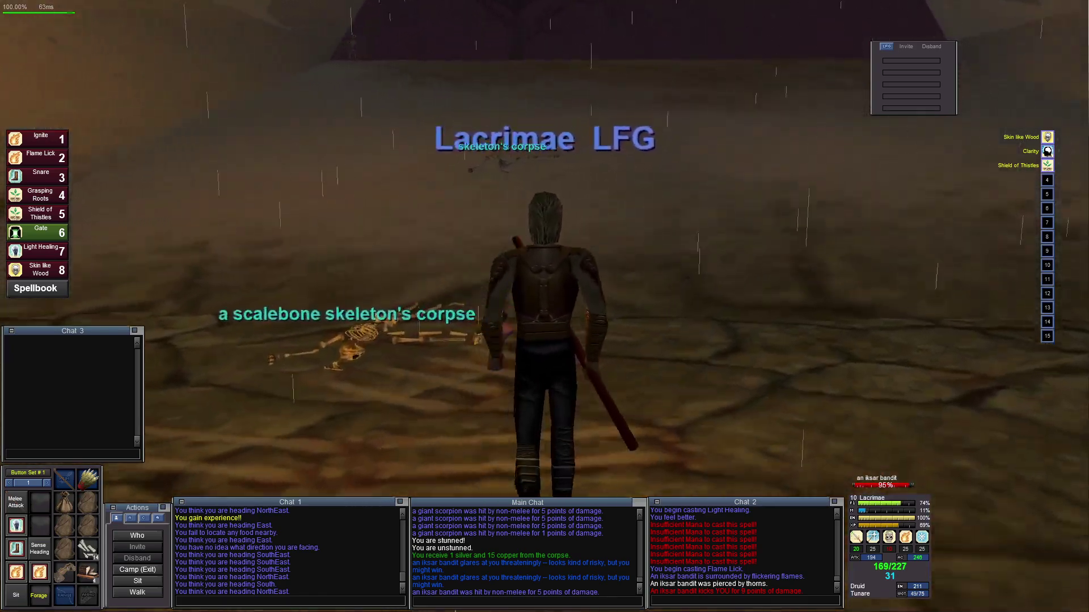
key("Right")
key("Right")
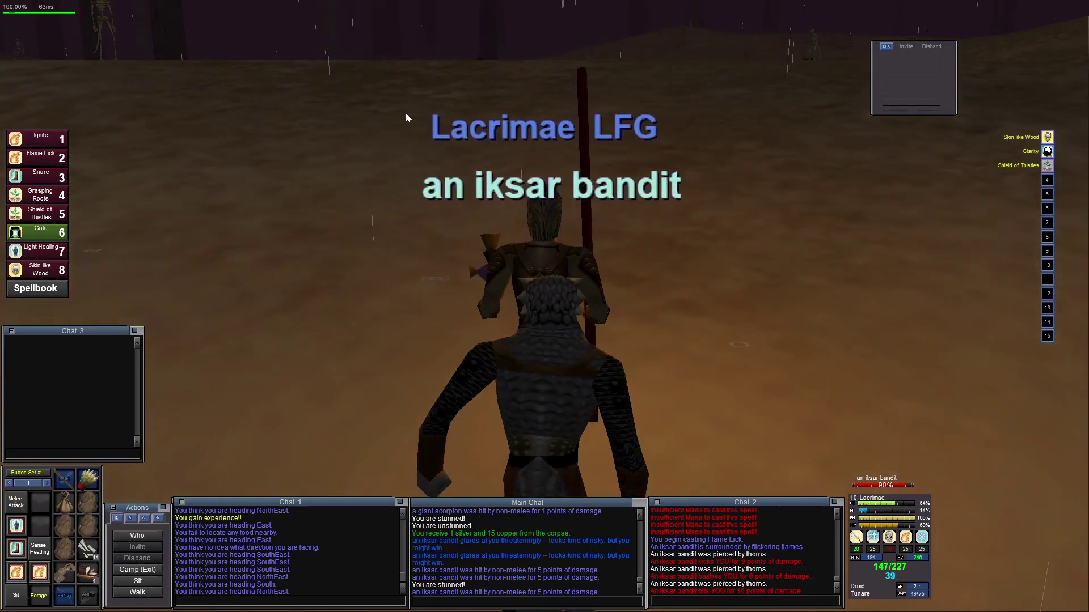
Turn on the bandit with auto-attack and melee it down to about 30%, adding a fire spell
key("Left")
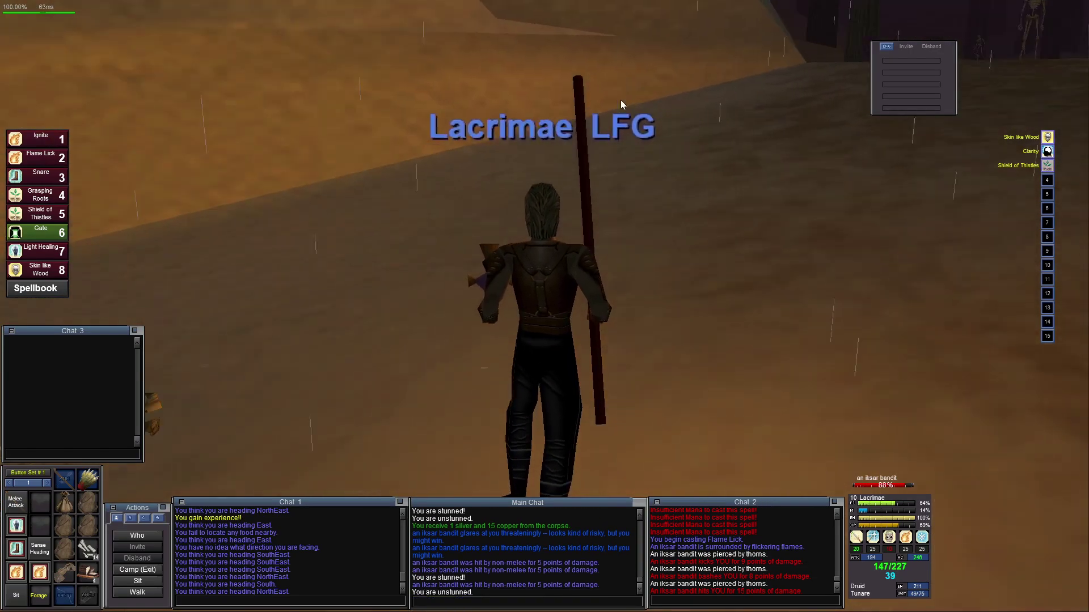
key("q")
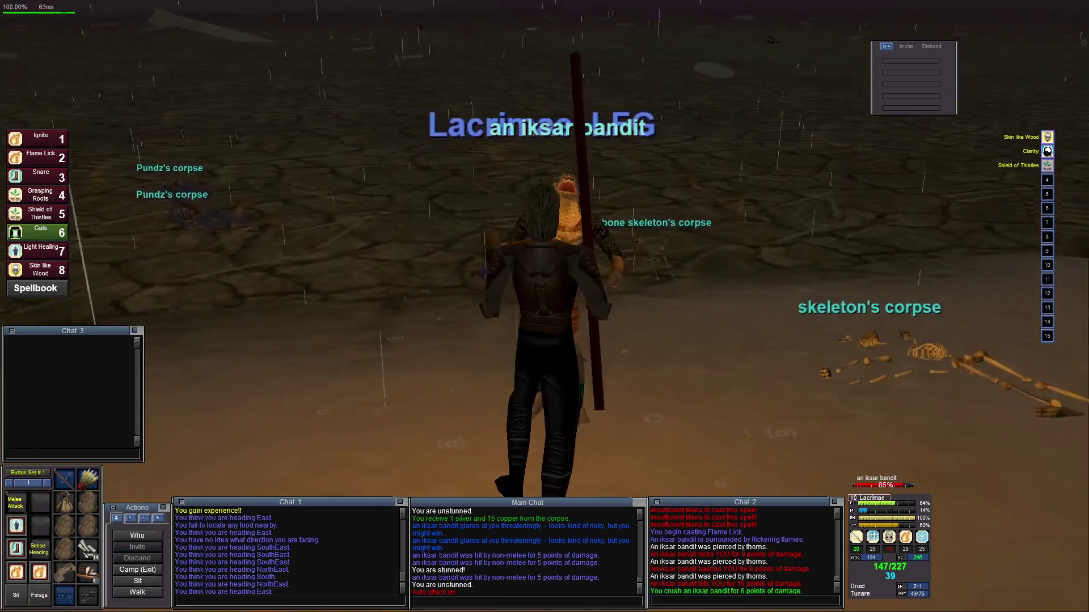
key("Left")
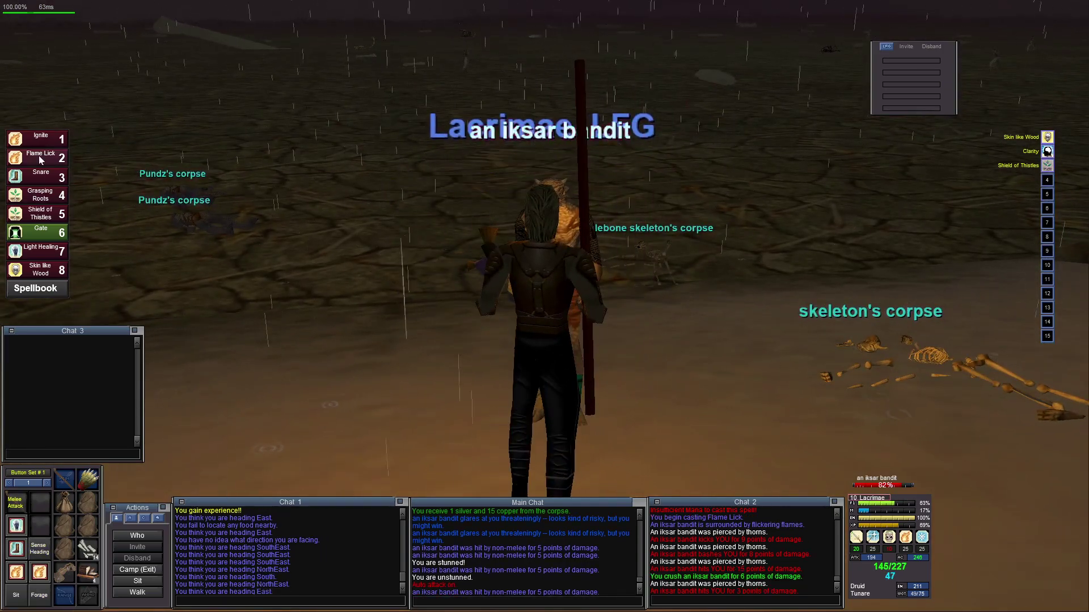
left_click(39, 158)
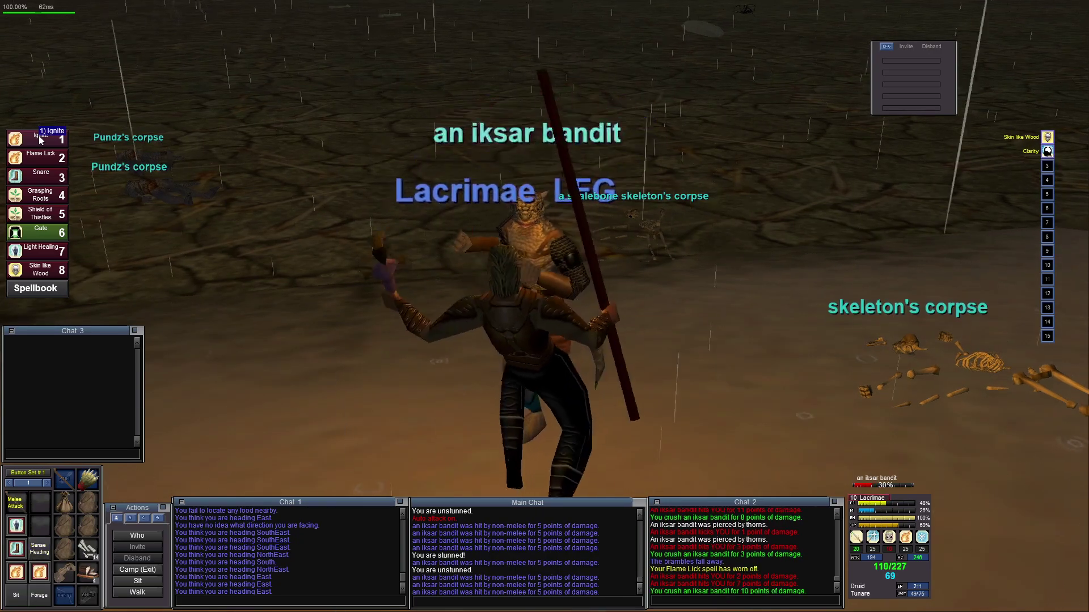
Set the iksar bandit on fire with Ignite and slow its escape with Snare
left_click(39, 139)
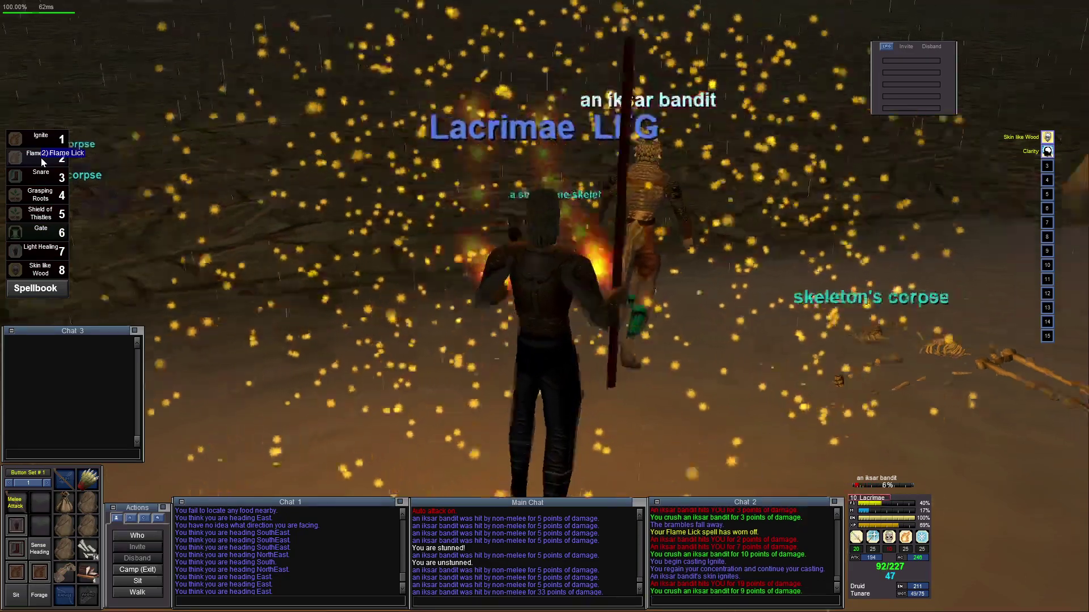
left_click(41, 158)
left_click(42, 157)
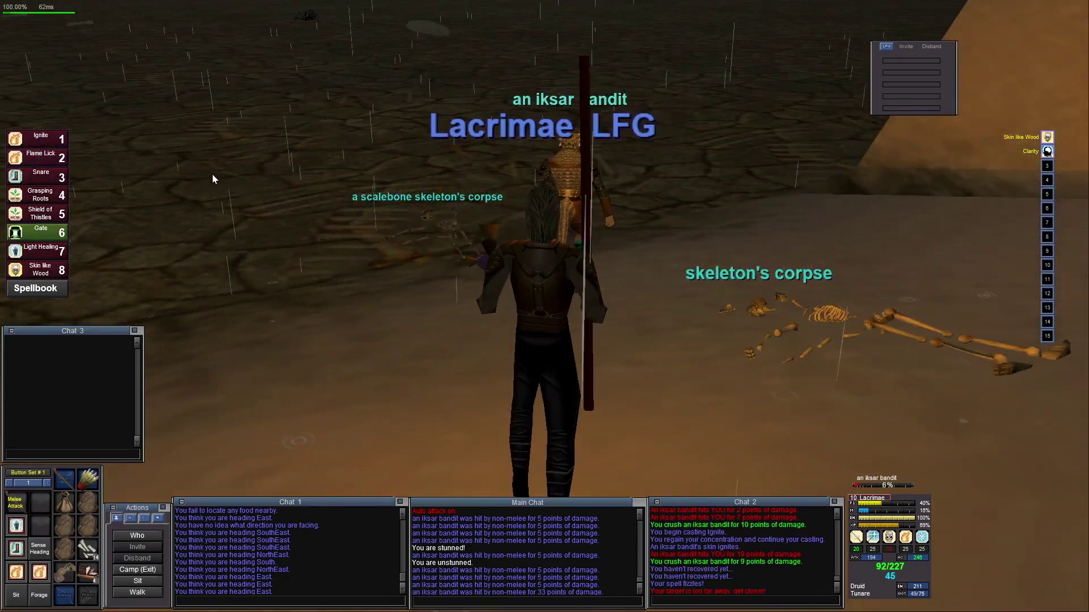
left_click(41, 175)
key("Right")
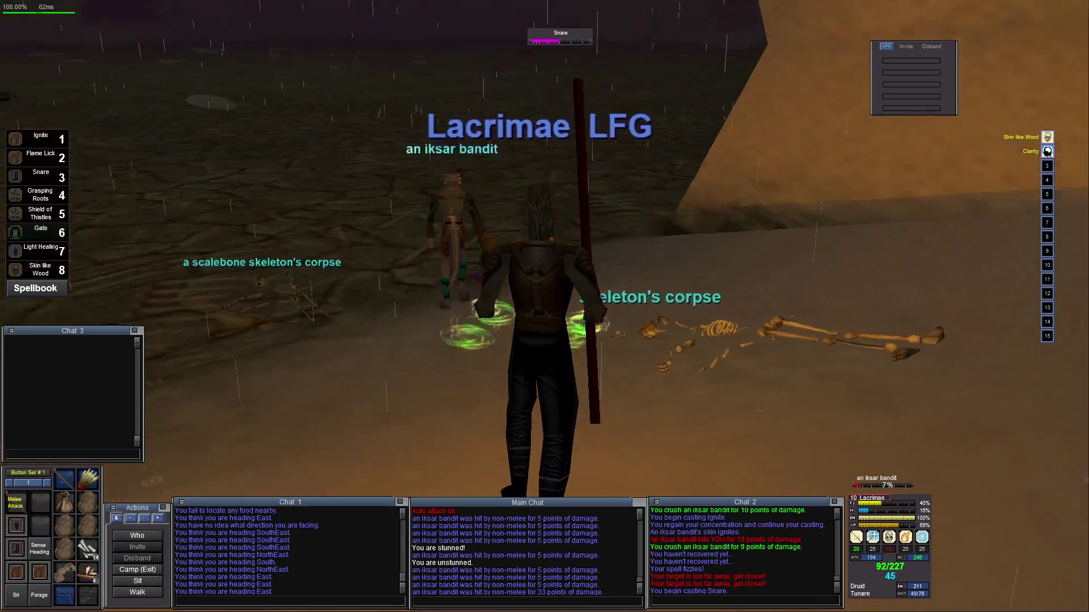
Chase the snared bandit down until it is slain, then shrink the Chat 3 window
key("Right")
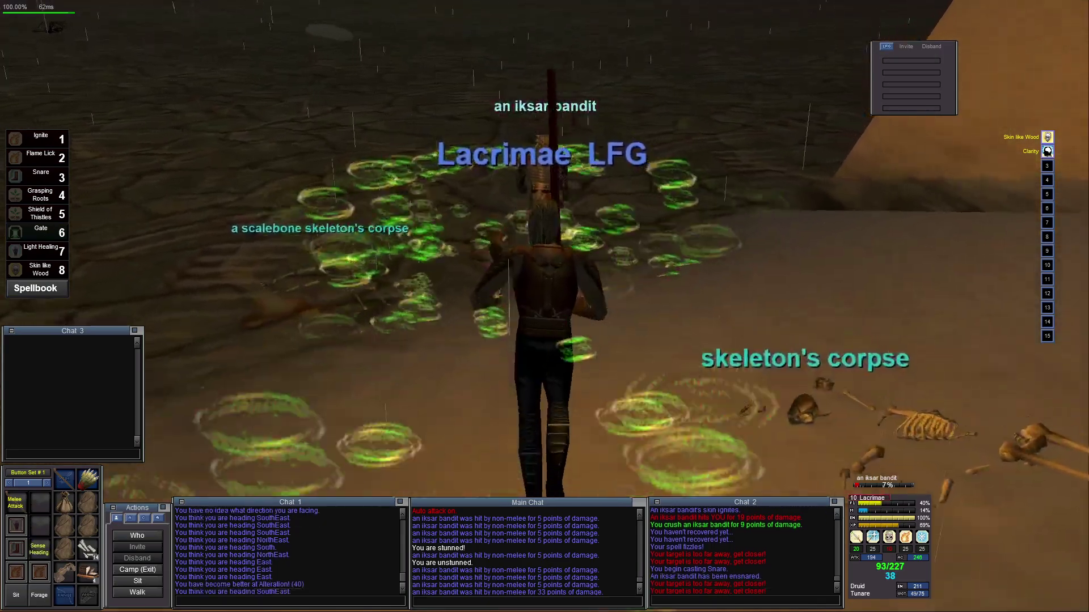
scroll(376, 155, "down", 3)
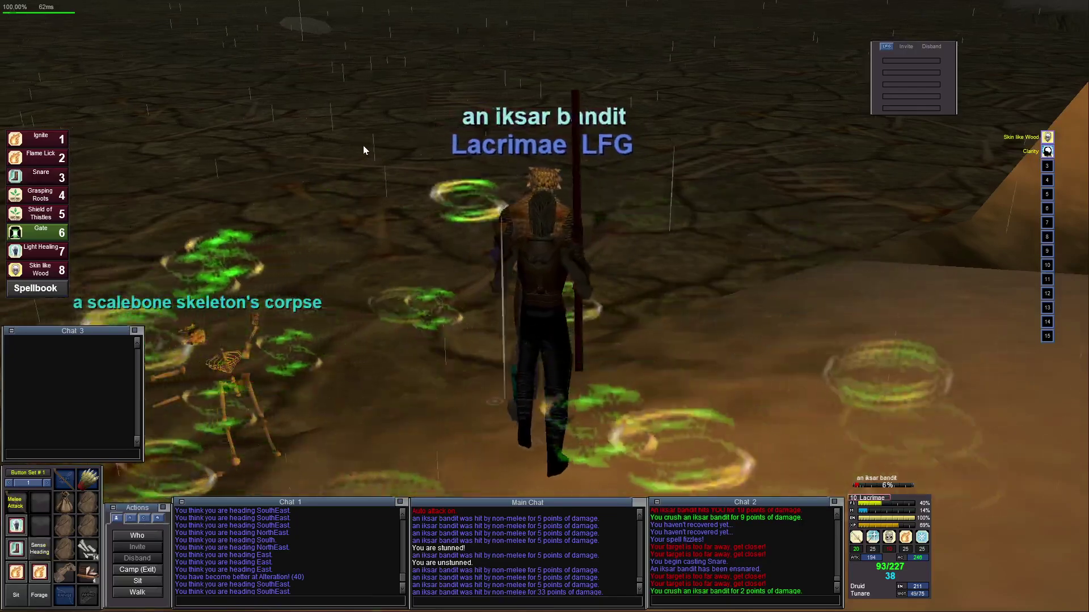
key("Page_Up")
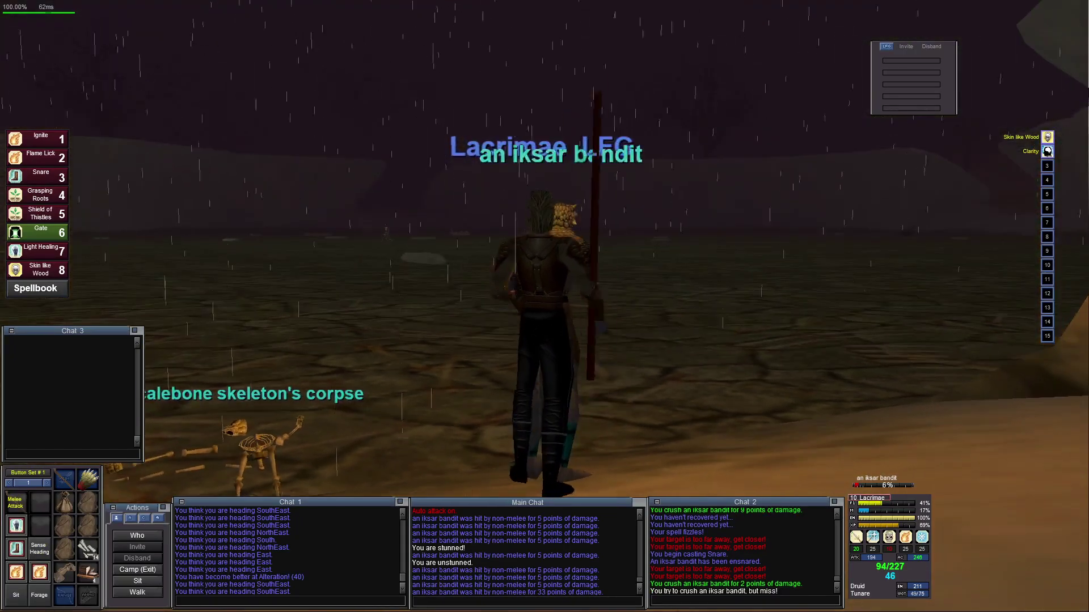
key("Left")
key("Left")
key("Left")
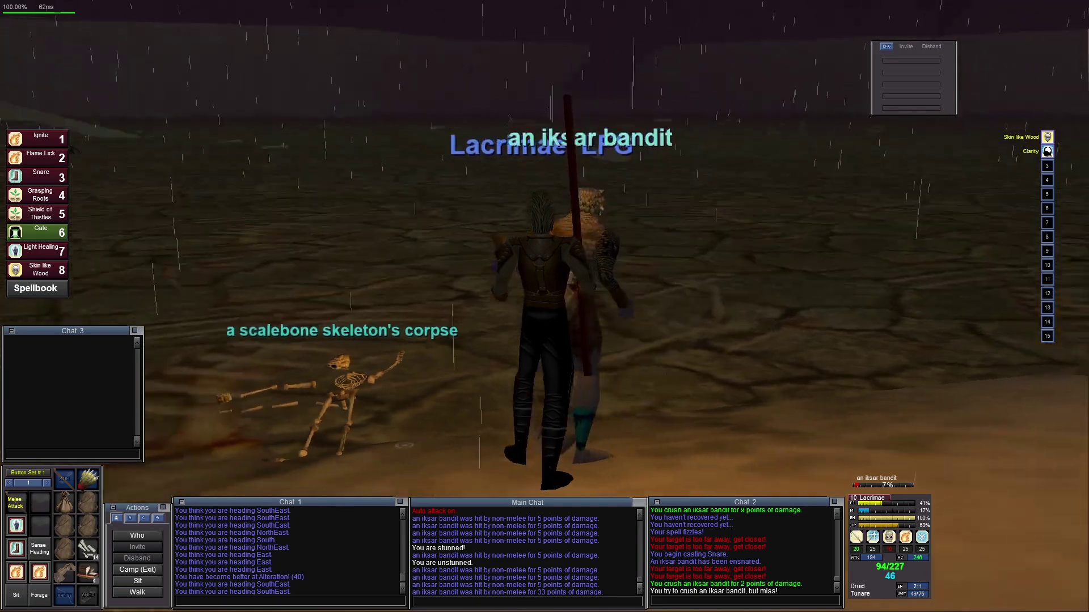
scroll(587, 173, "down", 3)
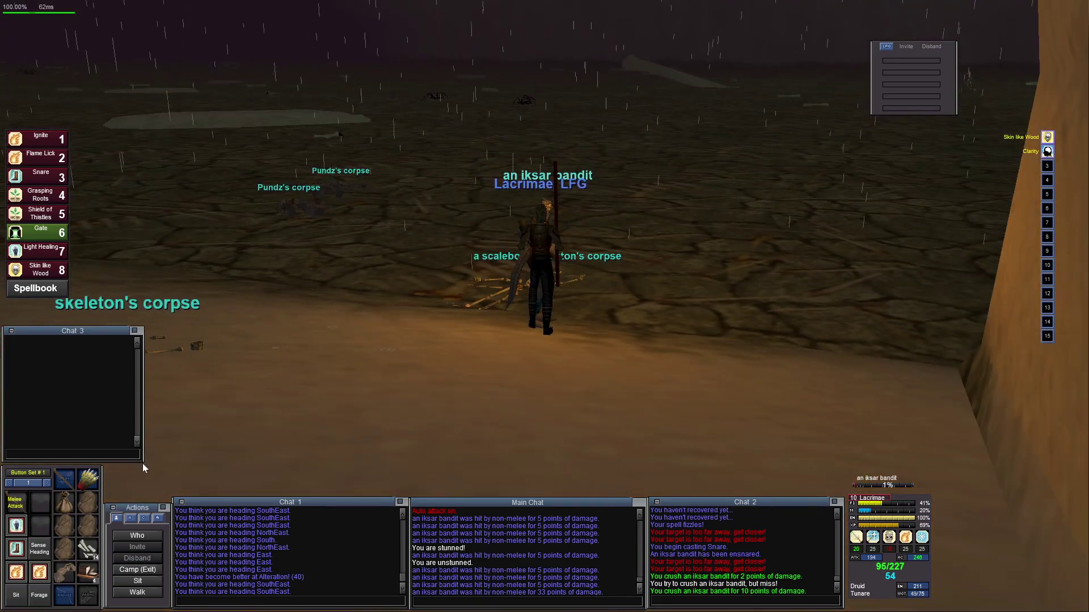
mouse_move(143, 463)
left_mouse_down()
mouse_move(48, 417)
mouse_move(36, 380)
left_mouse_up()
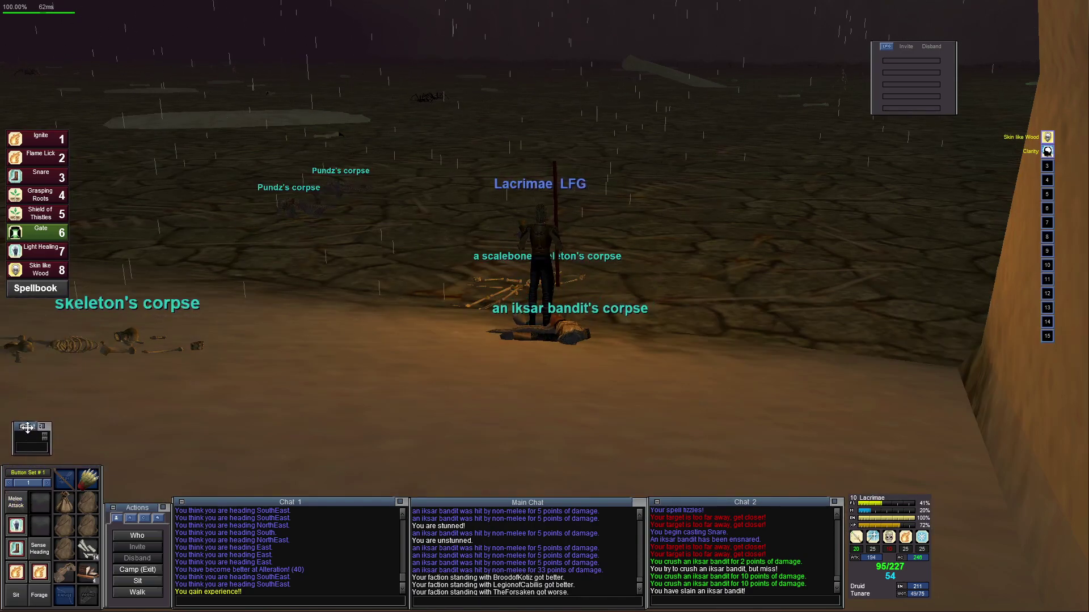
Loot 7 silver 6 copper from the iksar bandit's corpse and look around the area
right_click(576, 333)
left_click(572, 308)
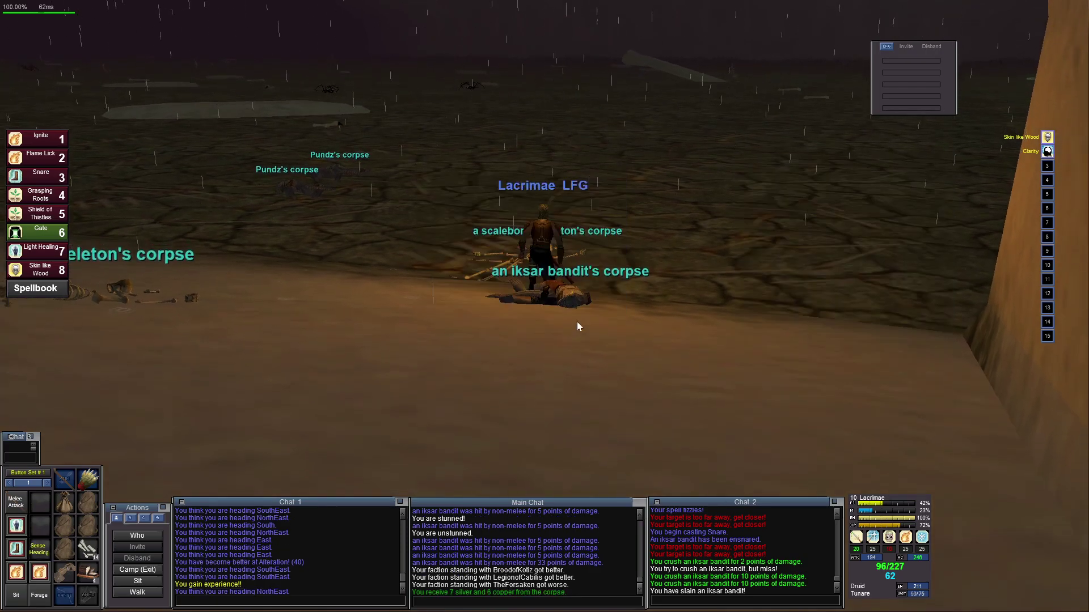
key("Left")
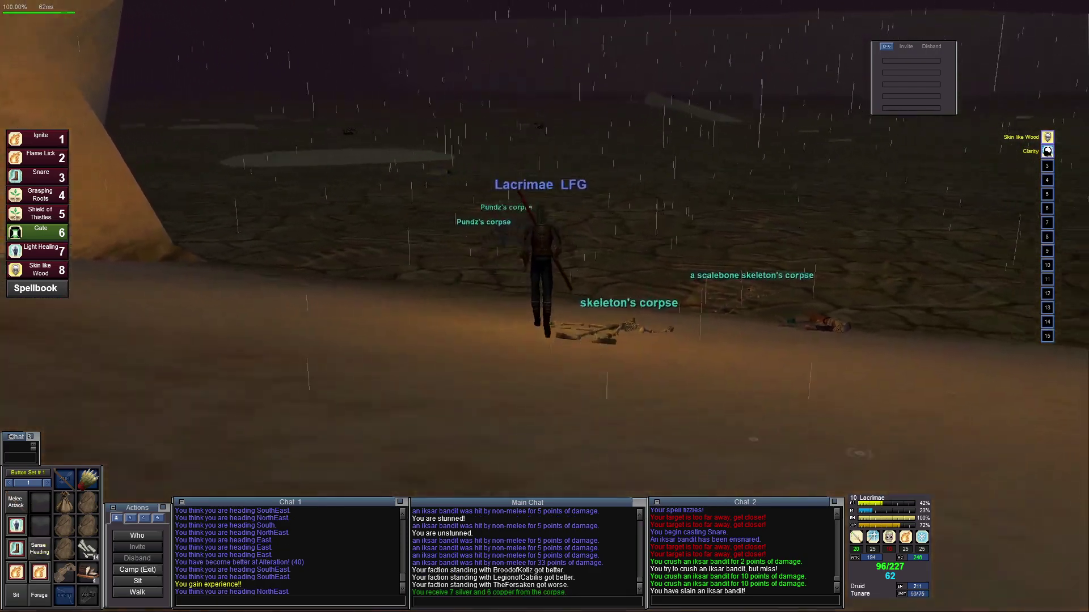
left_click_drag(576, 322, 577, 322)
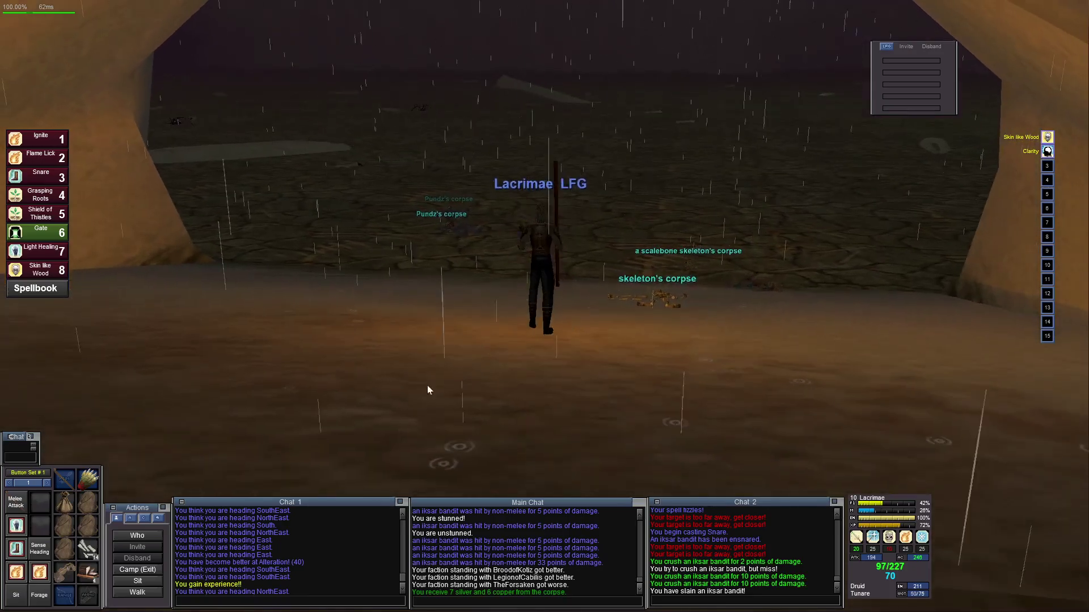
Forage, sit to rest, then stand and cast Light Healing to reach 186 health
left_click(39, 596)
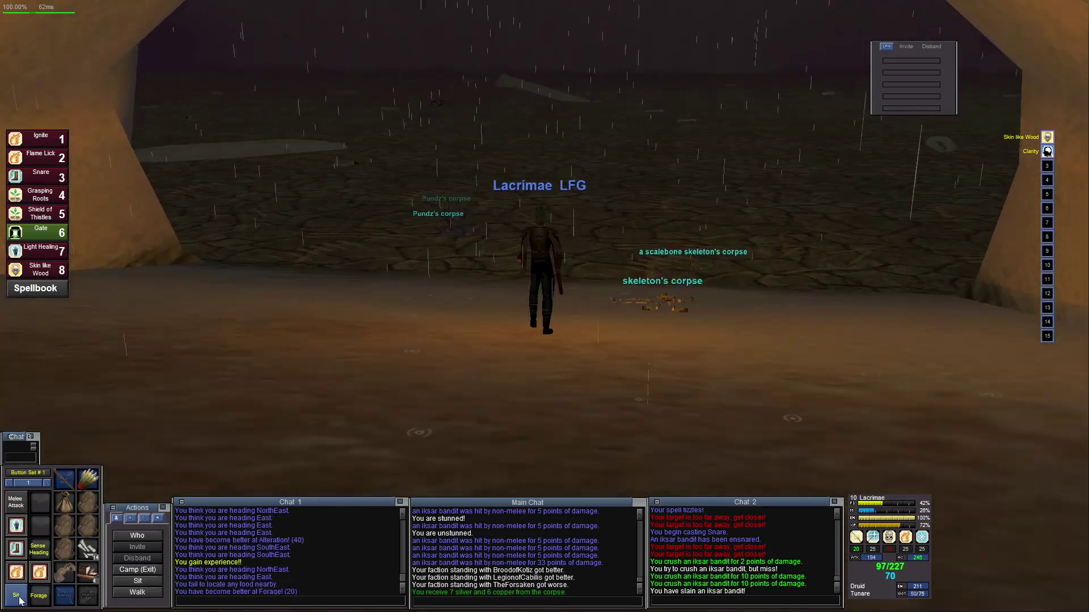
left_click(19, 601)
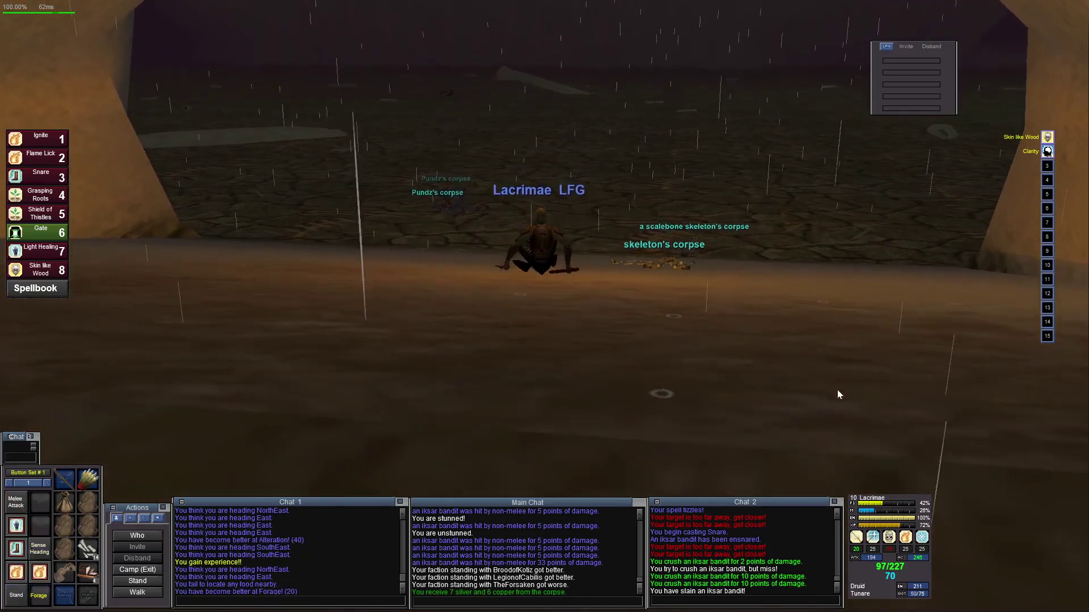
key("7")
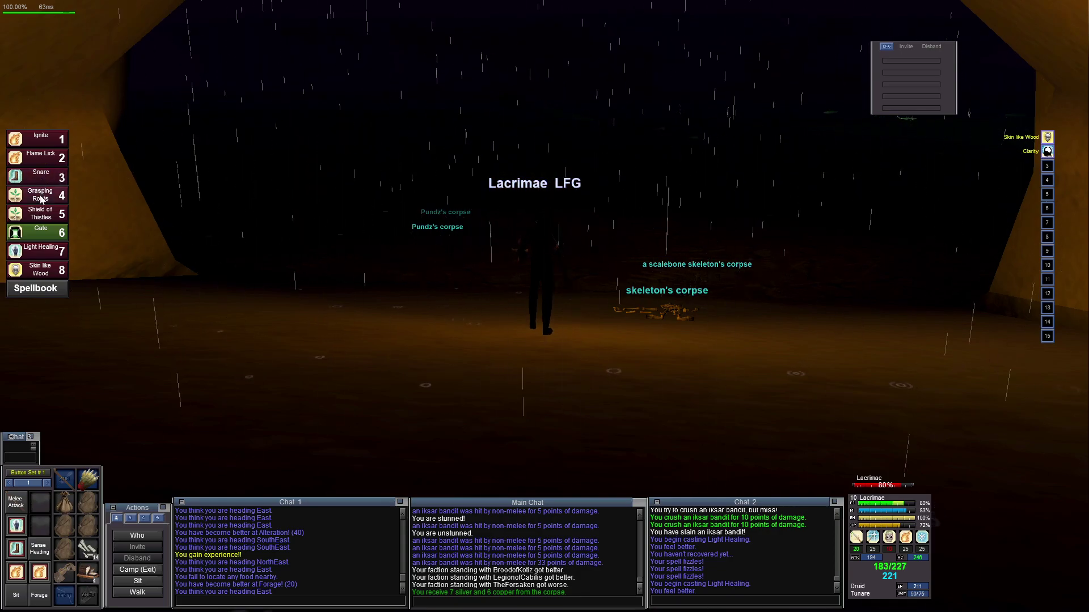
key("a")
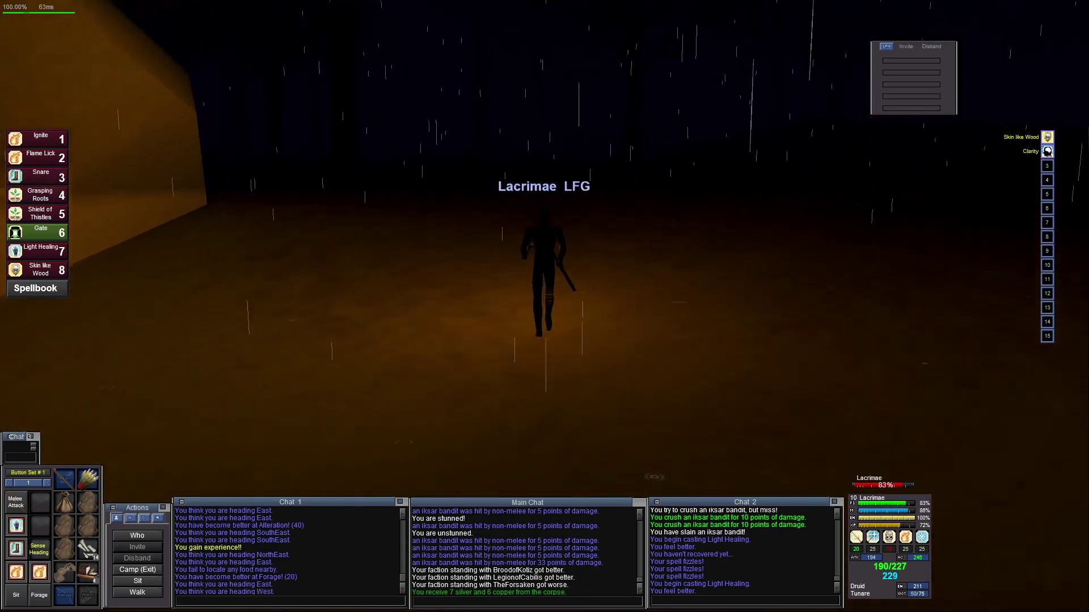
key("d")
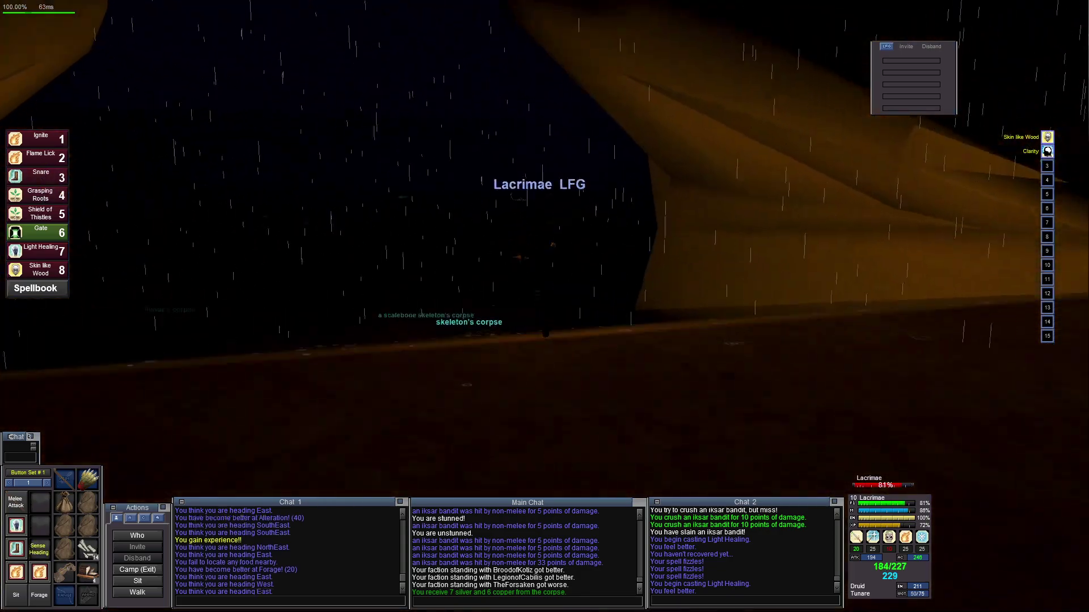
left_click_drag(554, 213, 556, 222)
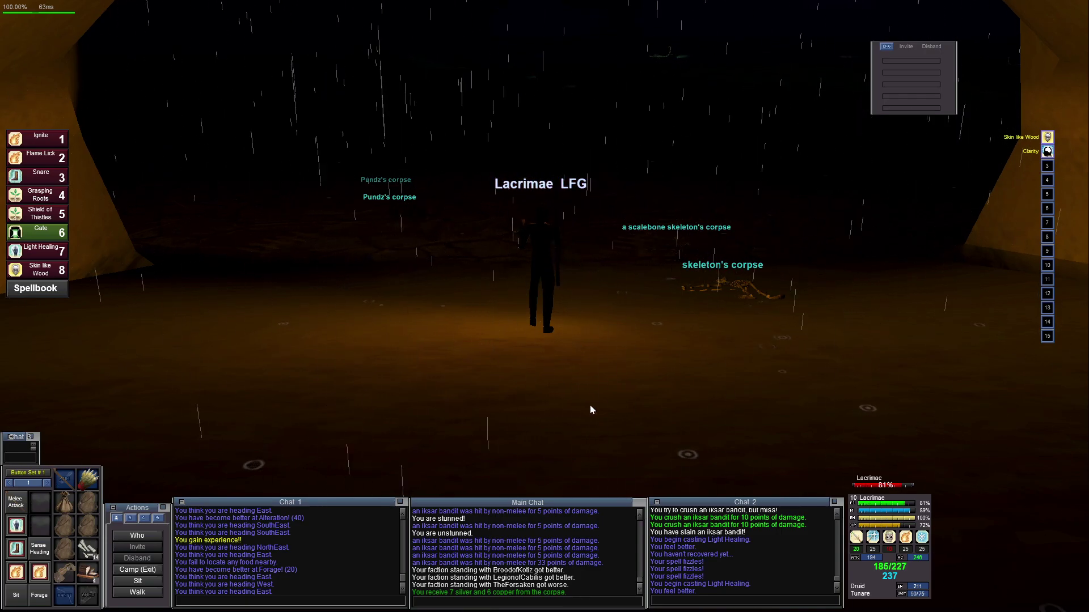
Bring up the inventory and open the carried bags to find the backpack's contents
key("i")
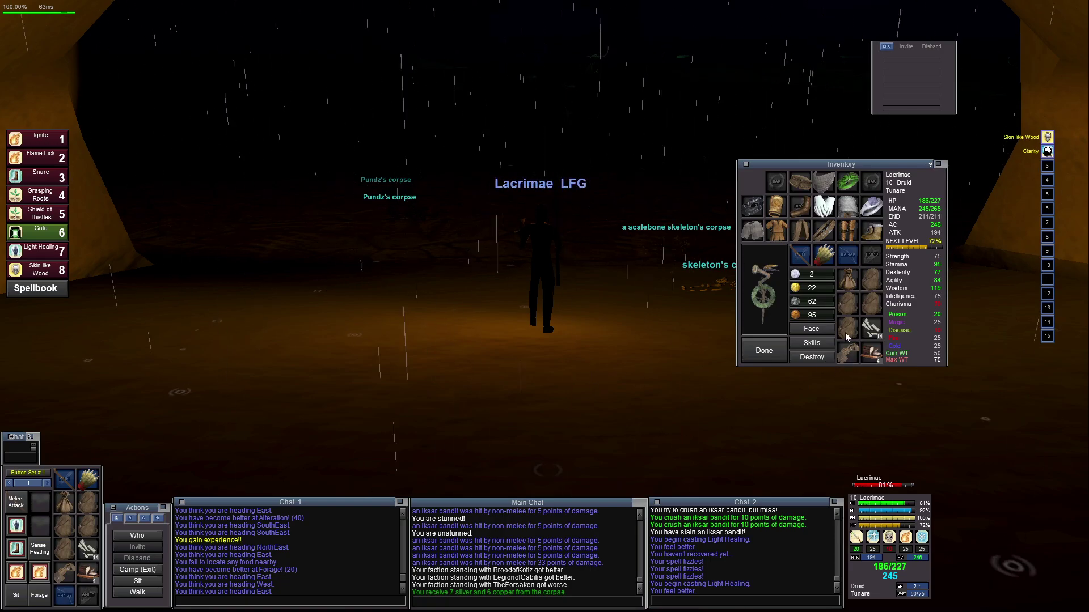
right_click(848, 284)
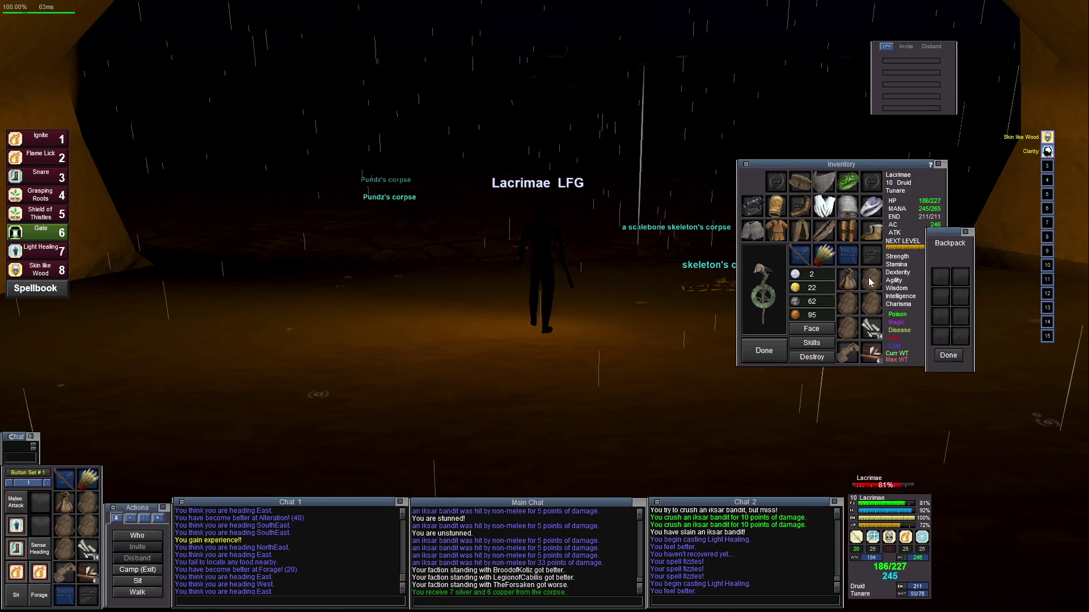
right_click(854, 307)
right_click(872, 312)
right_click(849, 332)
right_click(850, 349)
Equip the torch so Lacrimae carries light, then close the inventory
left_click(820, 256)
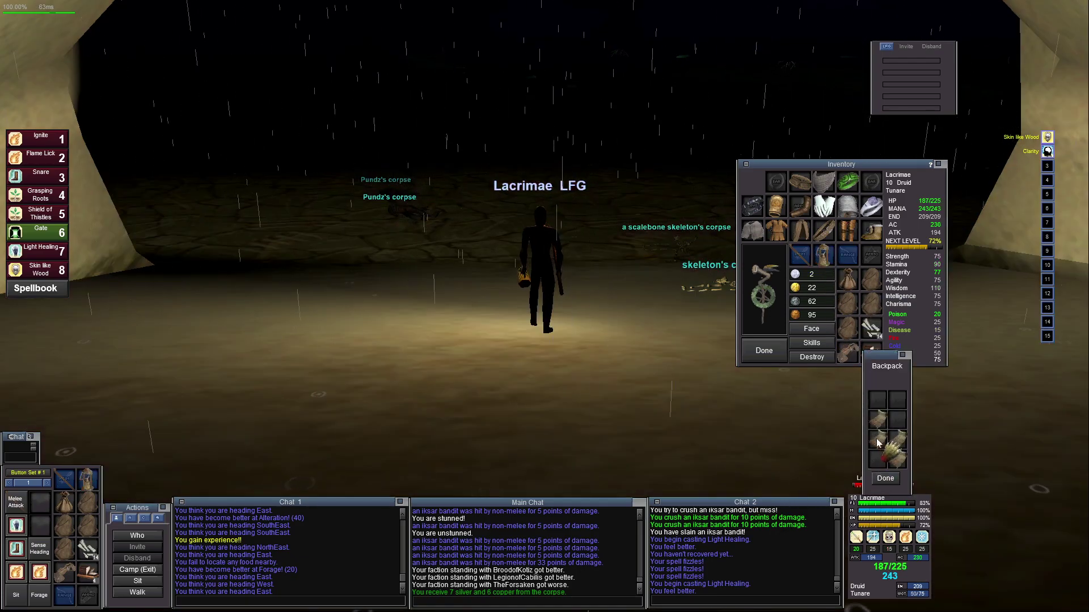
left_click_drag(744, 423, 744, 366)
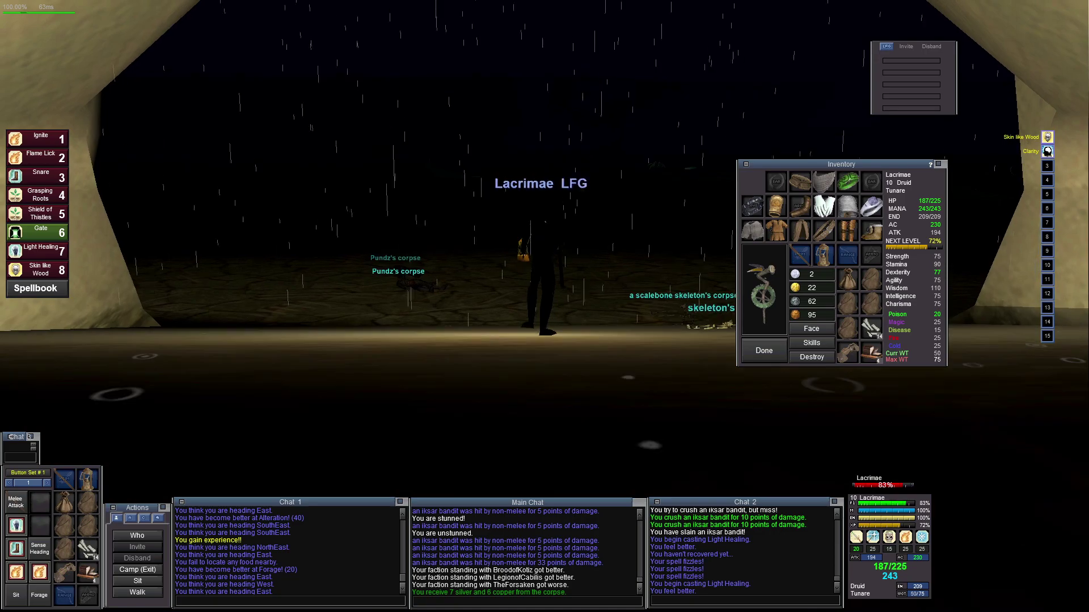
left_click(770, 356)
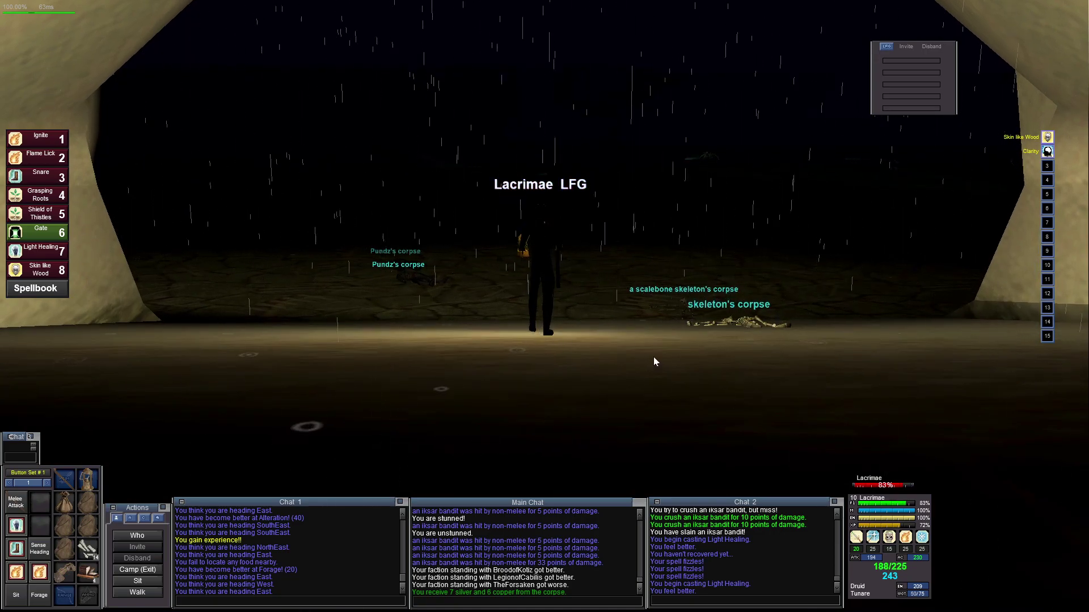
Target and /consider the scaled wolf, carrion shredder and large scorpion in turn
key("Up")
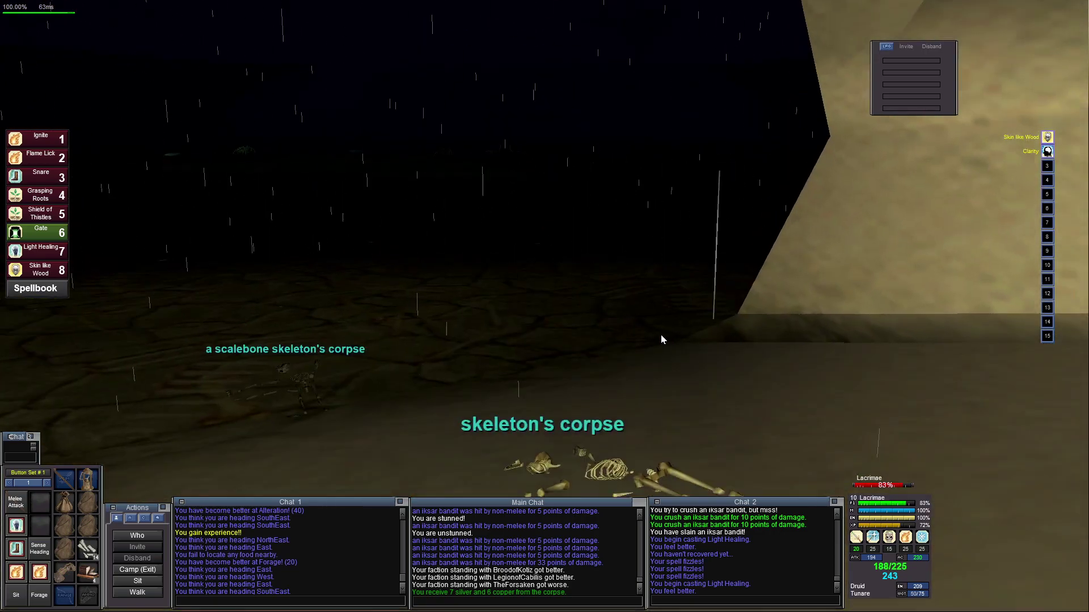
key("Left")
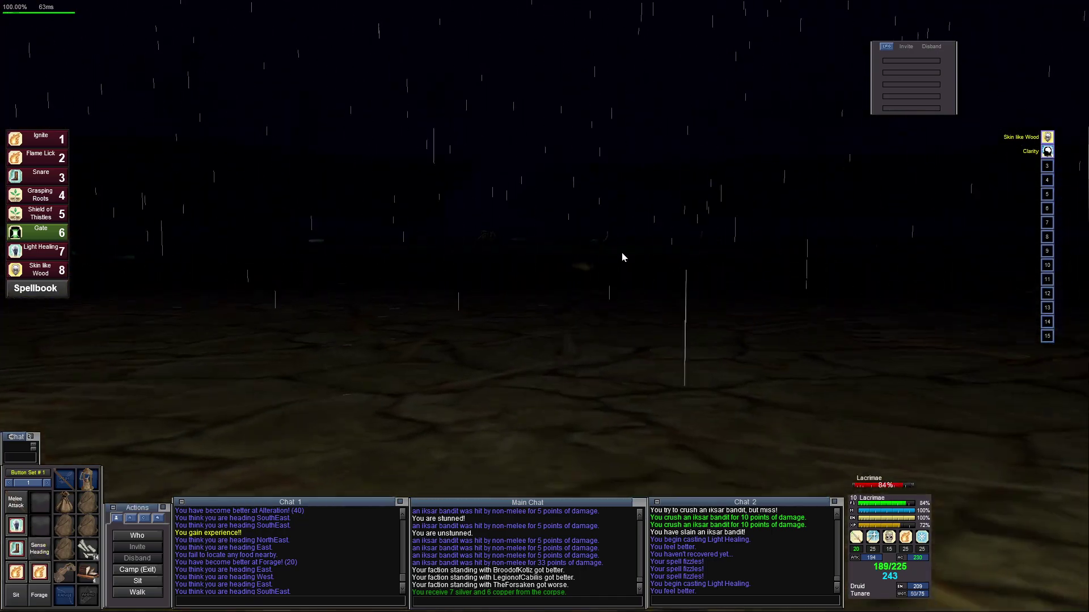
left_click(622, 248)
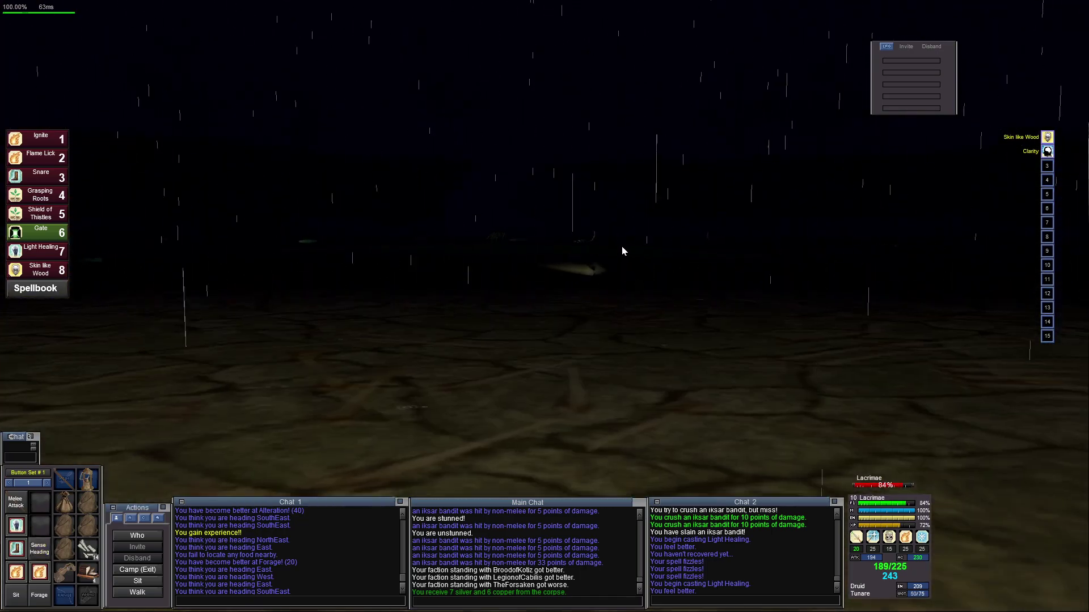
key("c")
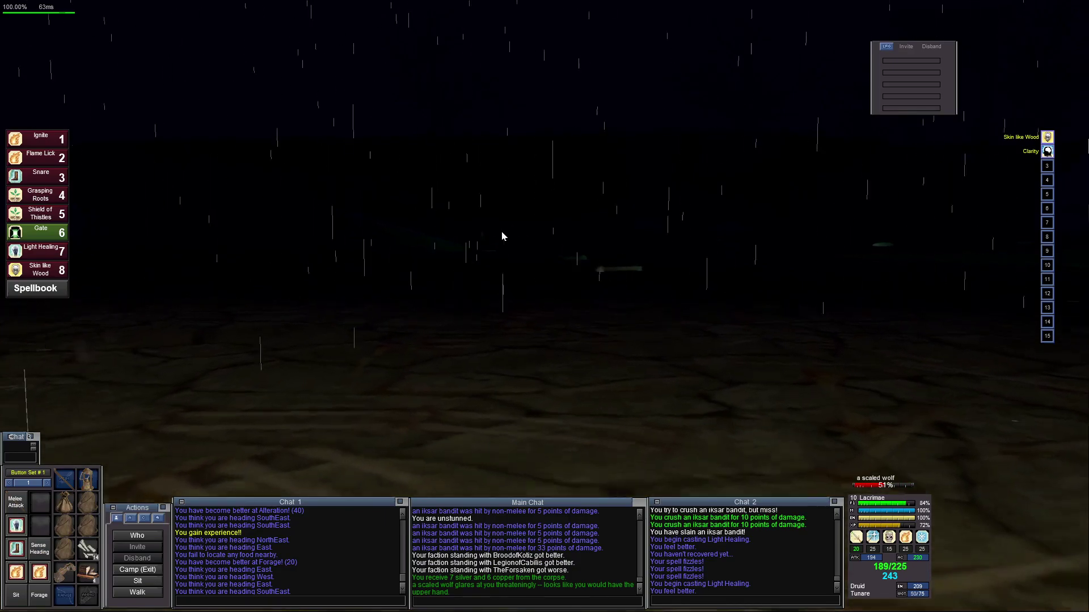
key("Right")
key("c")
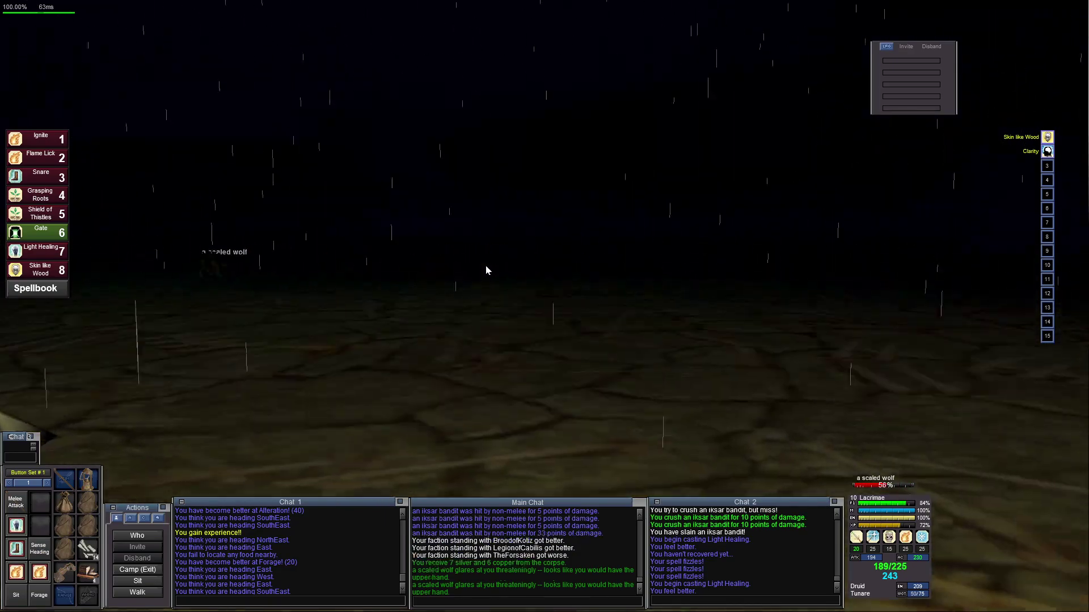
key("Left")
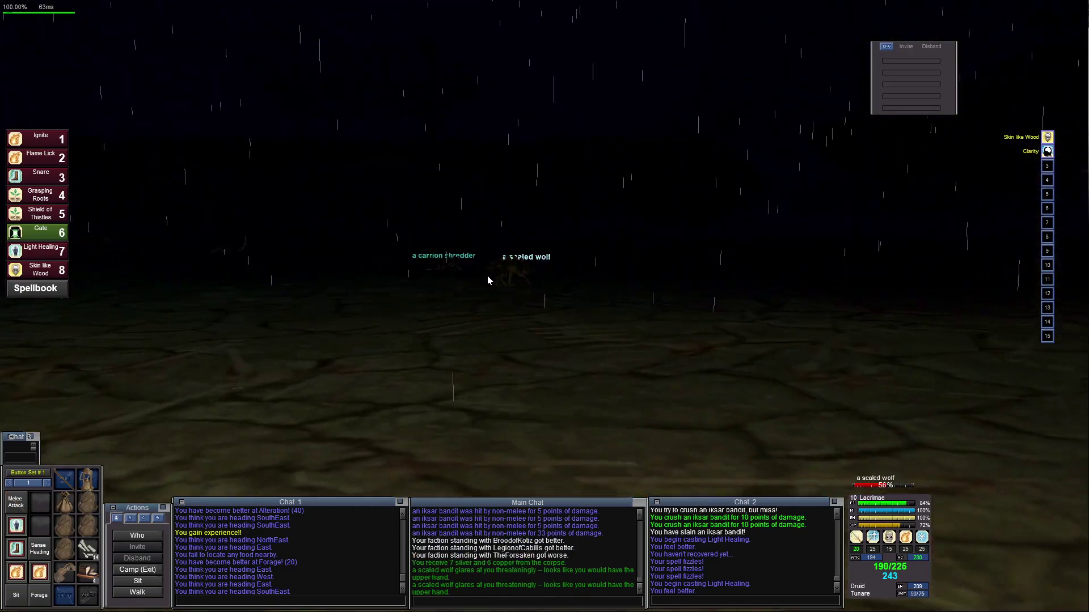
key("c")
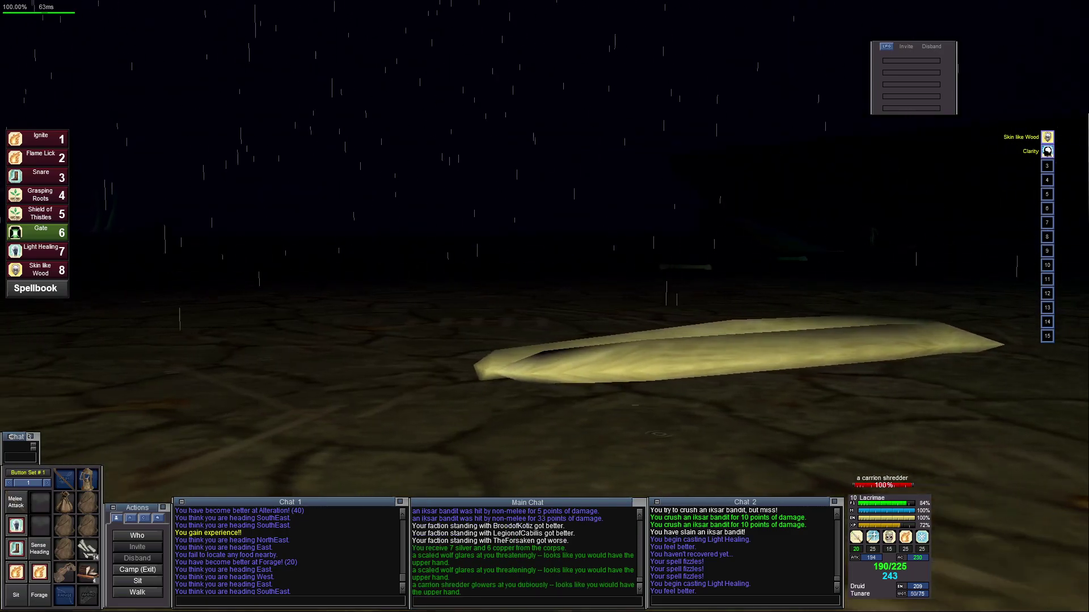
key("c")
key("Left")
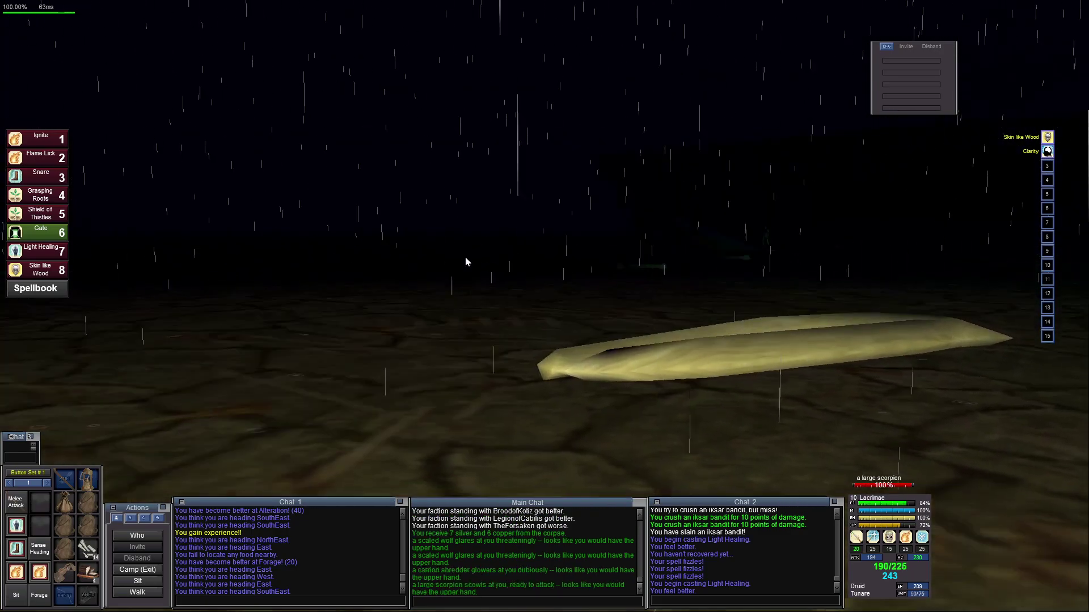
Scan the plain and settle on the iksar footpad as the target
key("Right")
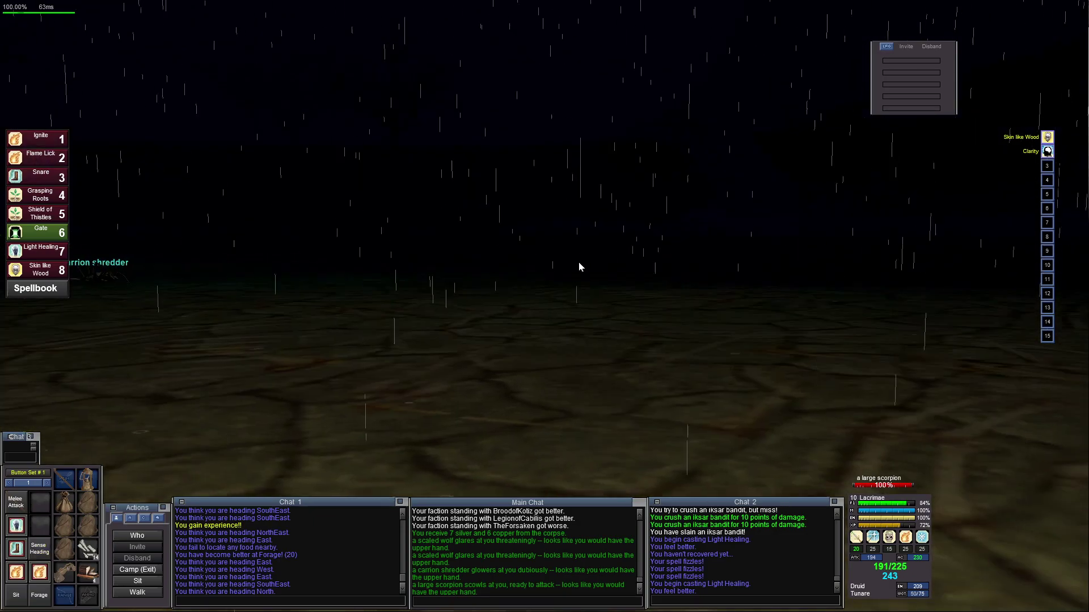
key("Left")
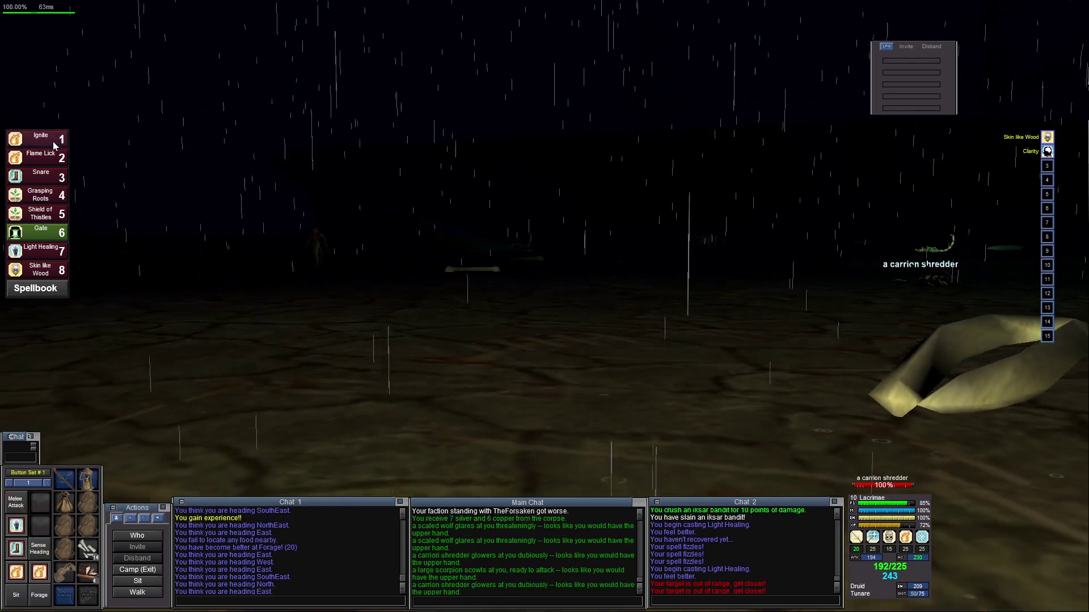
key("Left")
left_click(275, 250)
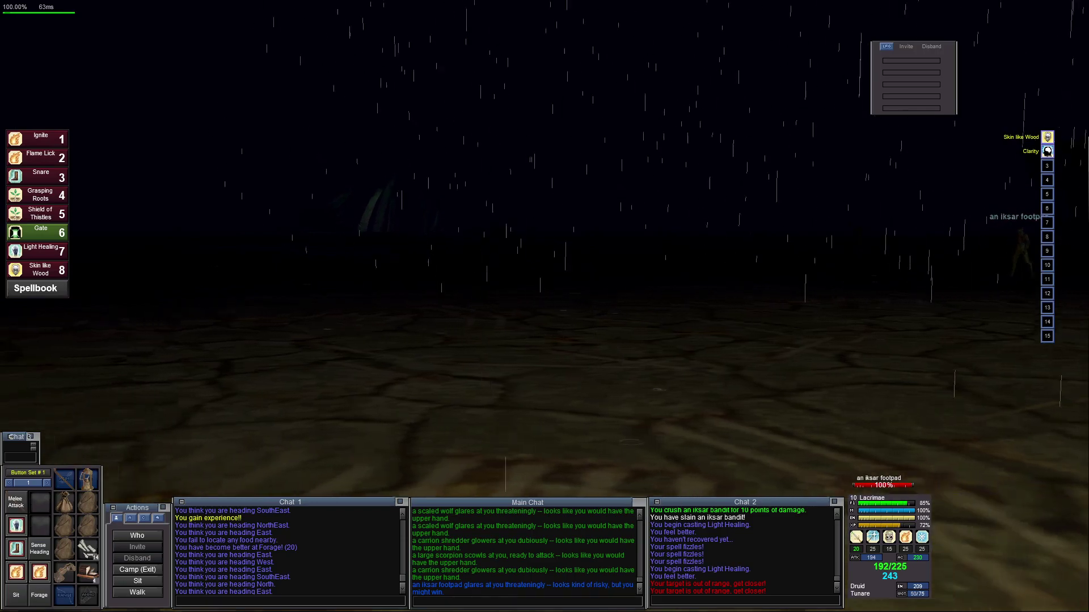
key("Left")
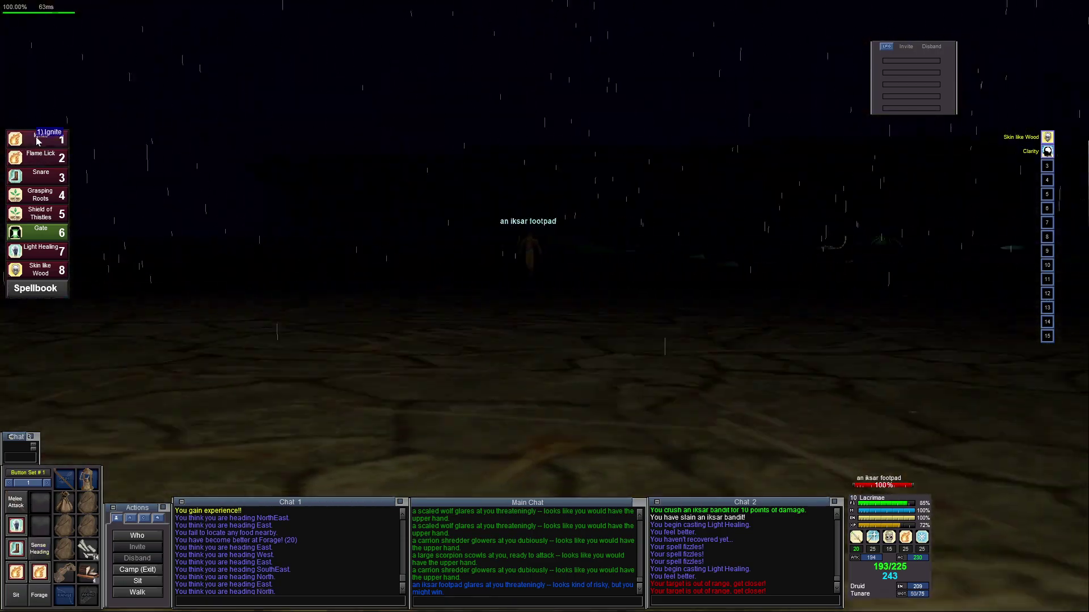
Cast Ignite twice on the approaching iksar footpad and start auto-attacking it
left_click(37, 141)
key("F9")
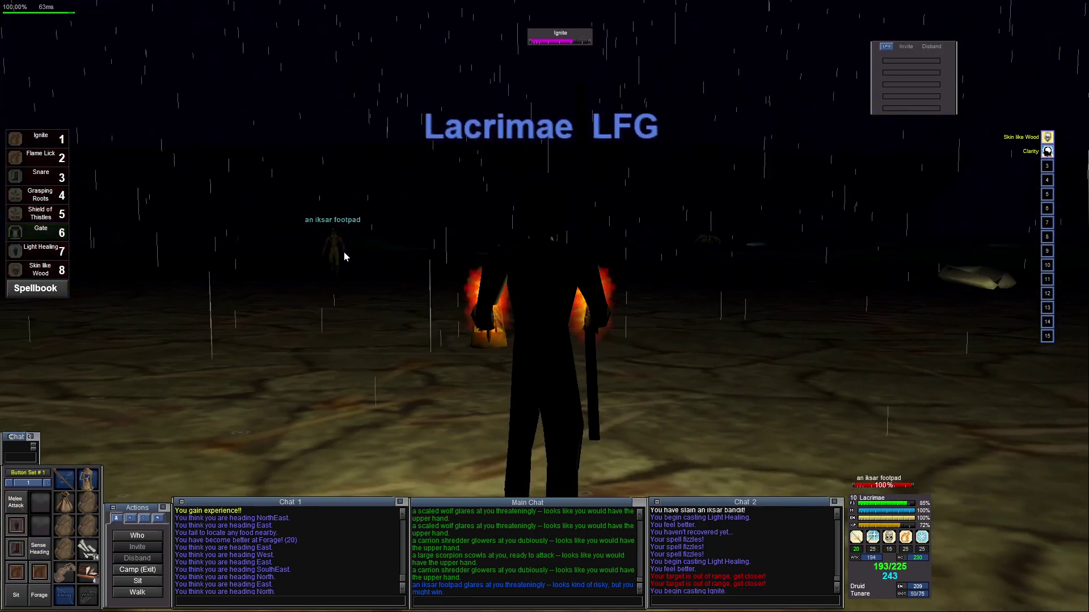
key("Left")
key("Right")
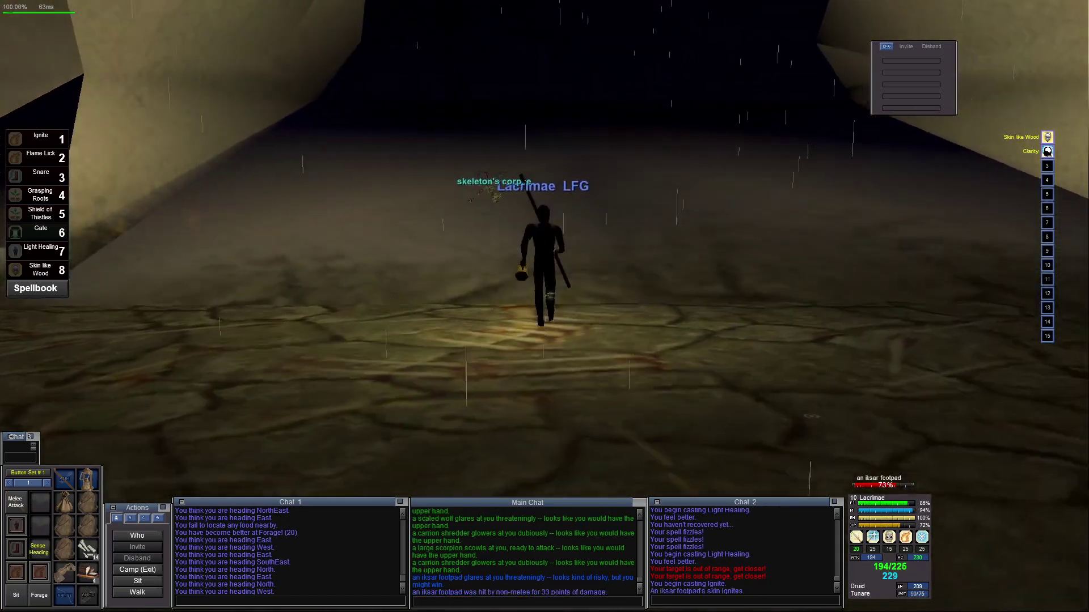
key("Left")
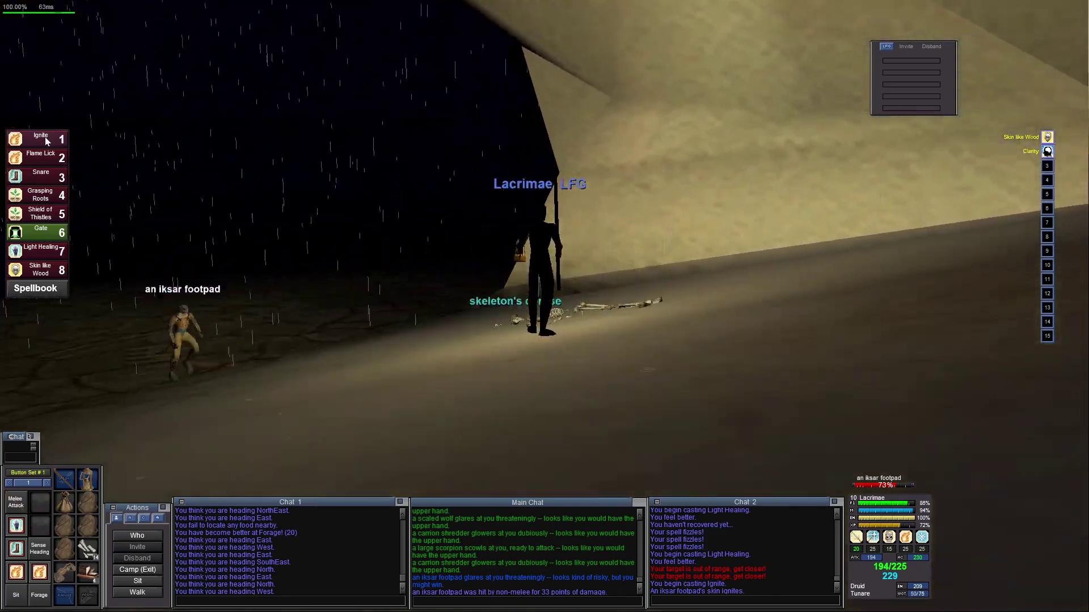
left_click(45, 141)
key("Left")
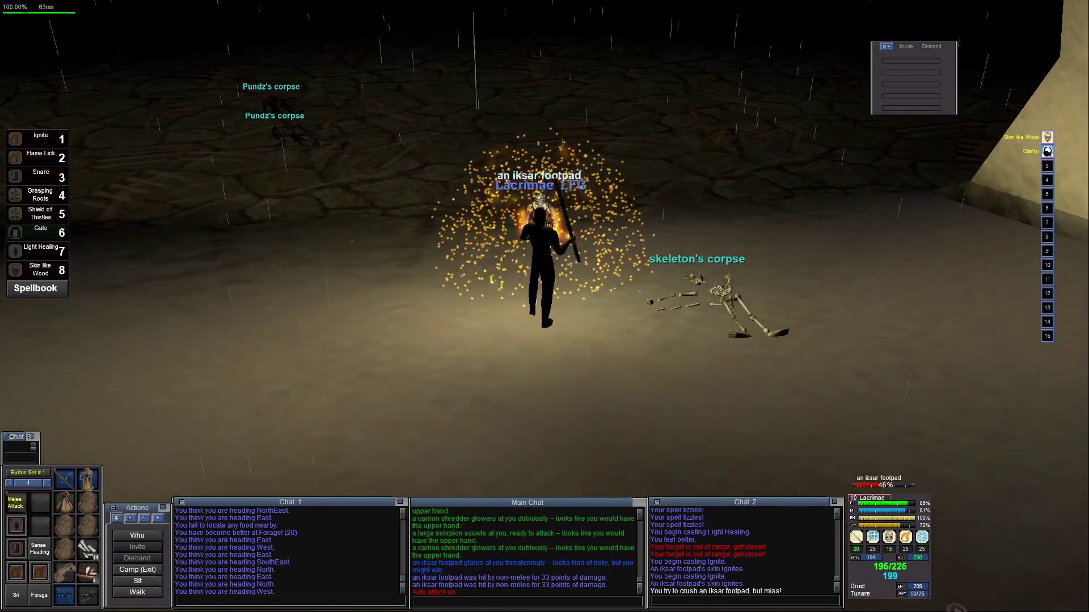
key("q")
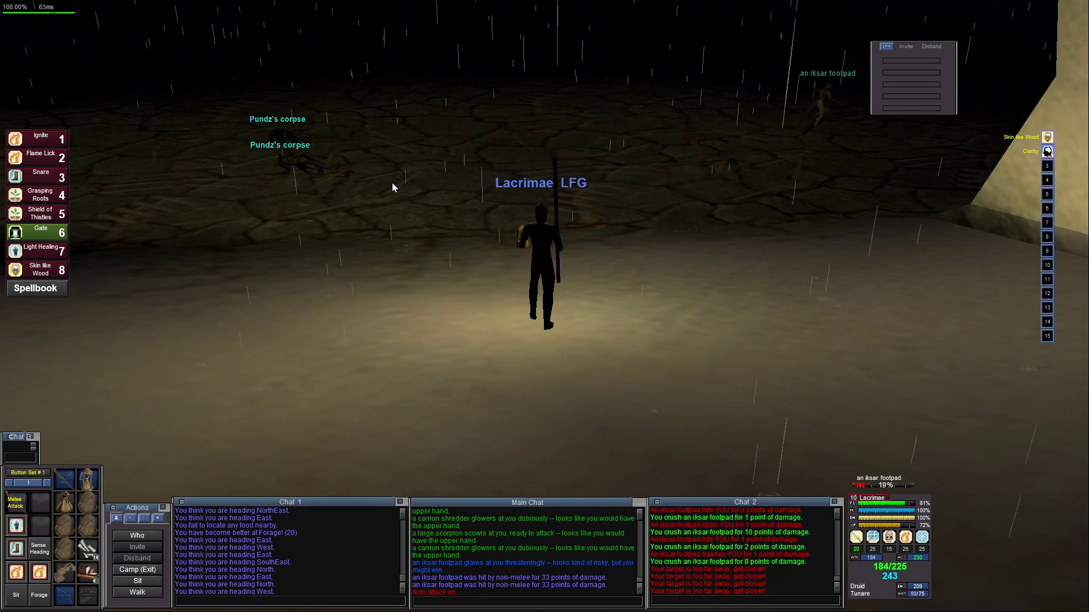
Keep turning to face the circling footpad in melee until it is slain
key("Right")
key("Left")
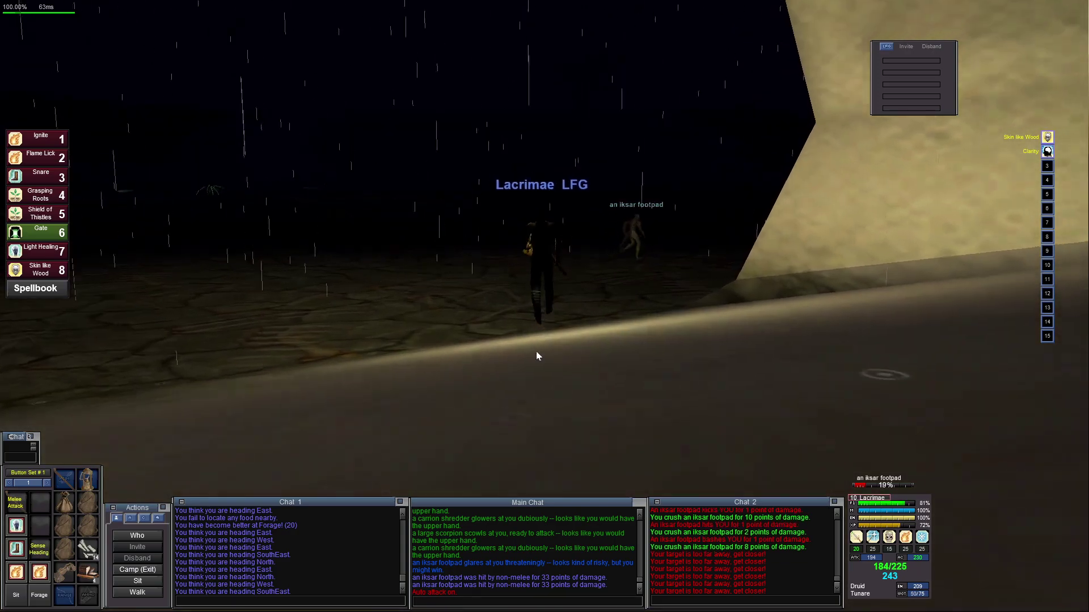
key("Left")
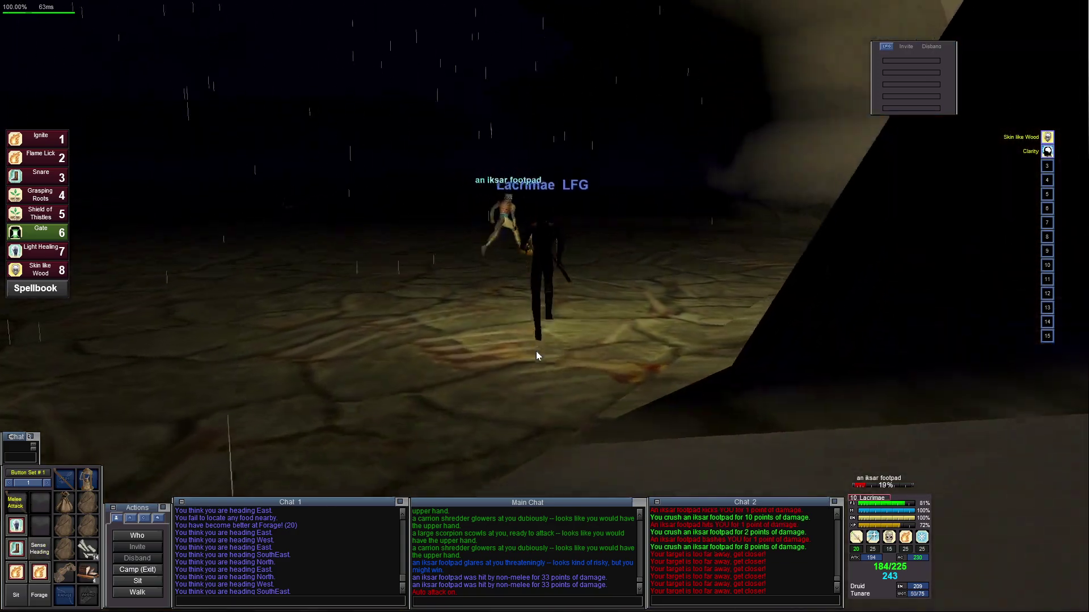
key("Right")
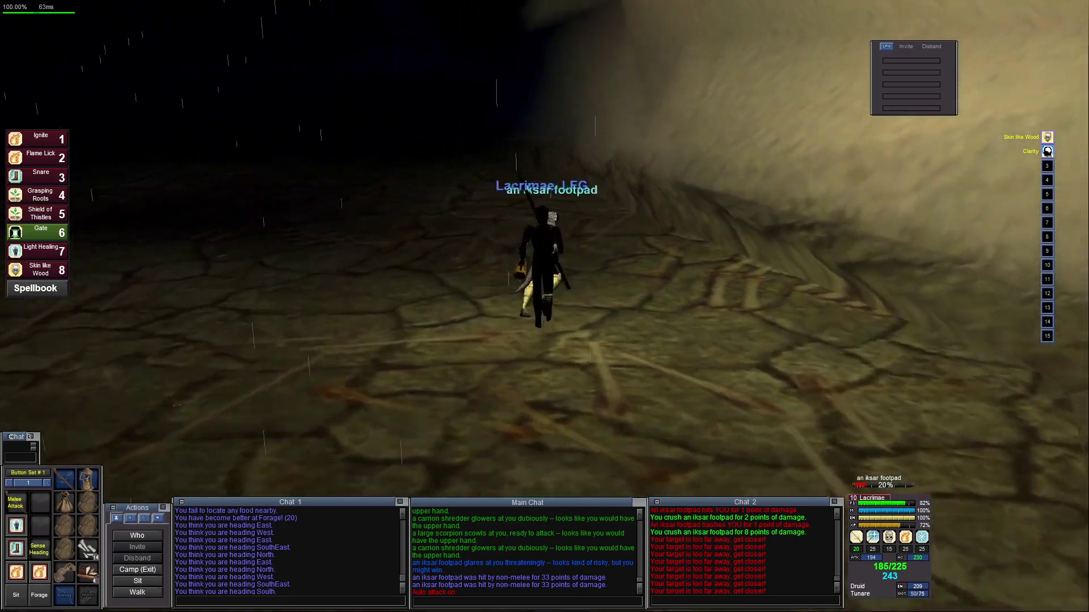
key("Left")
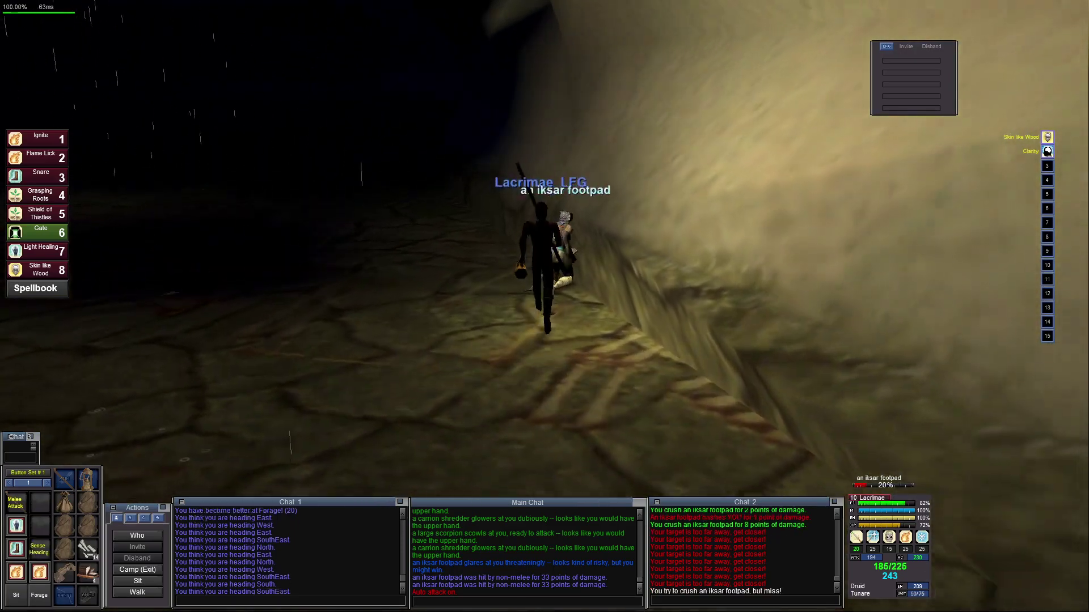
key("Left")
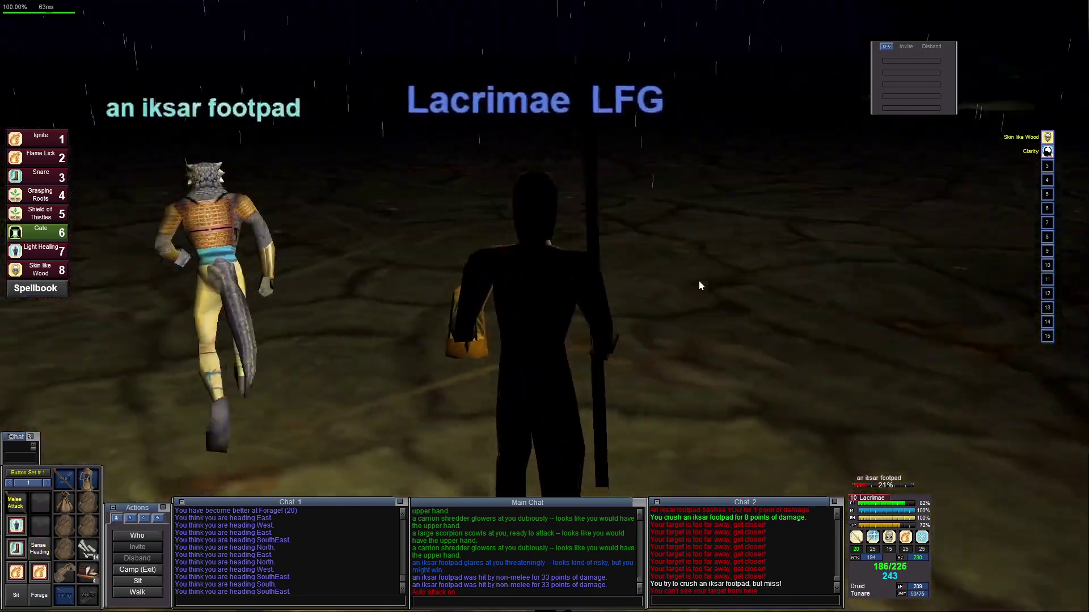
key("Right")
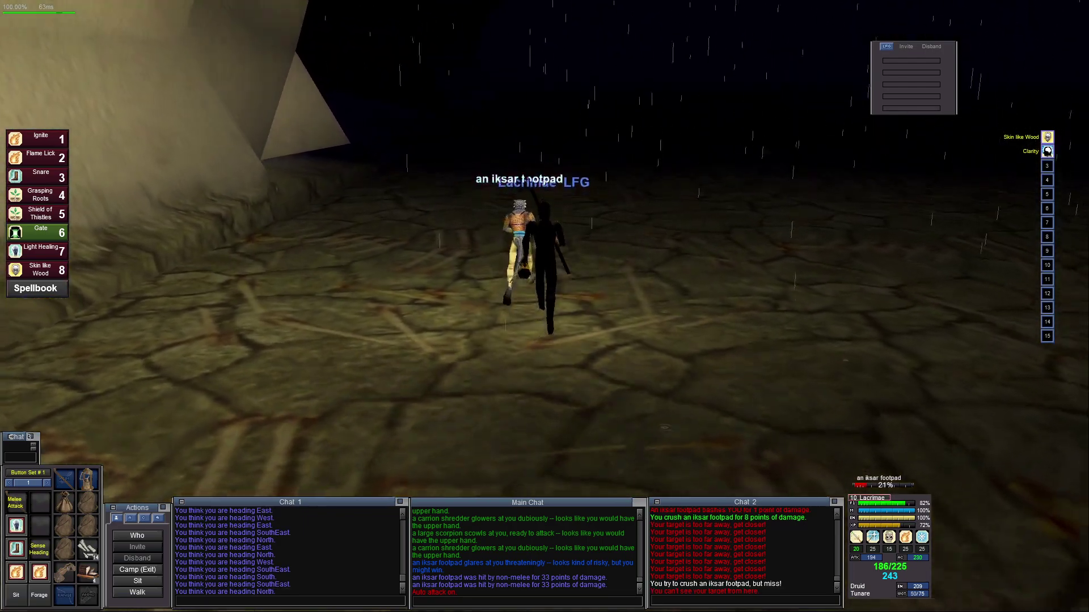
key("Right")
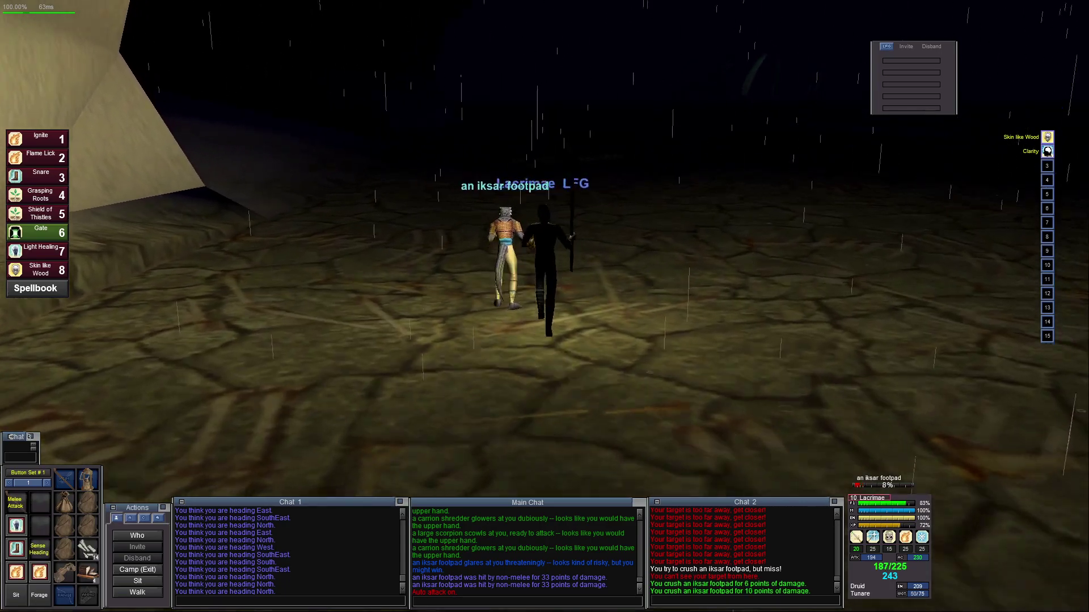
key("Left")
key("Right")
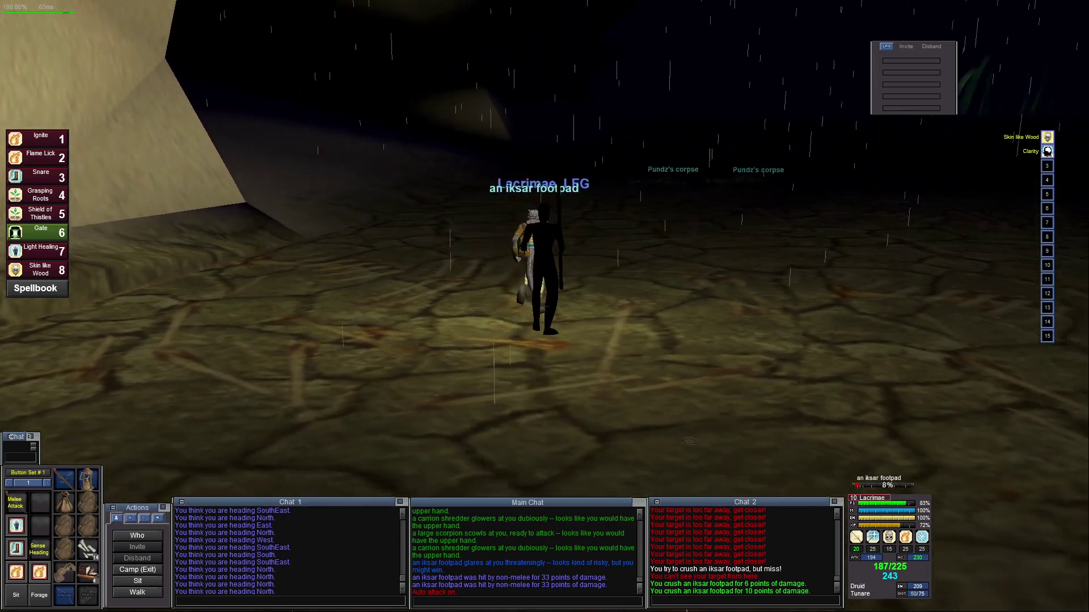
key("Right")
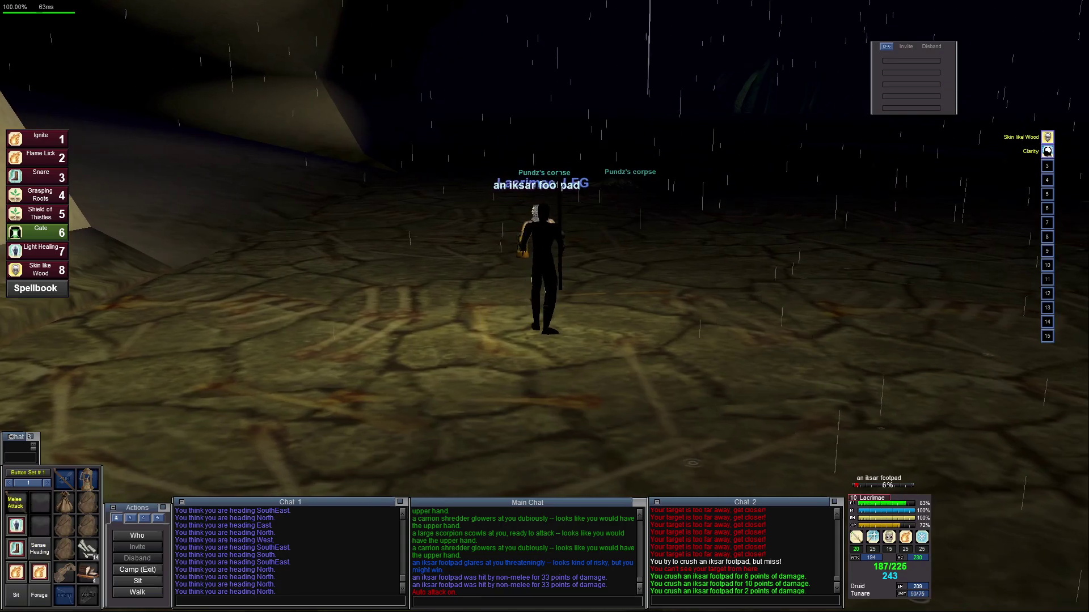
key("Left")
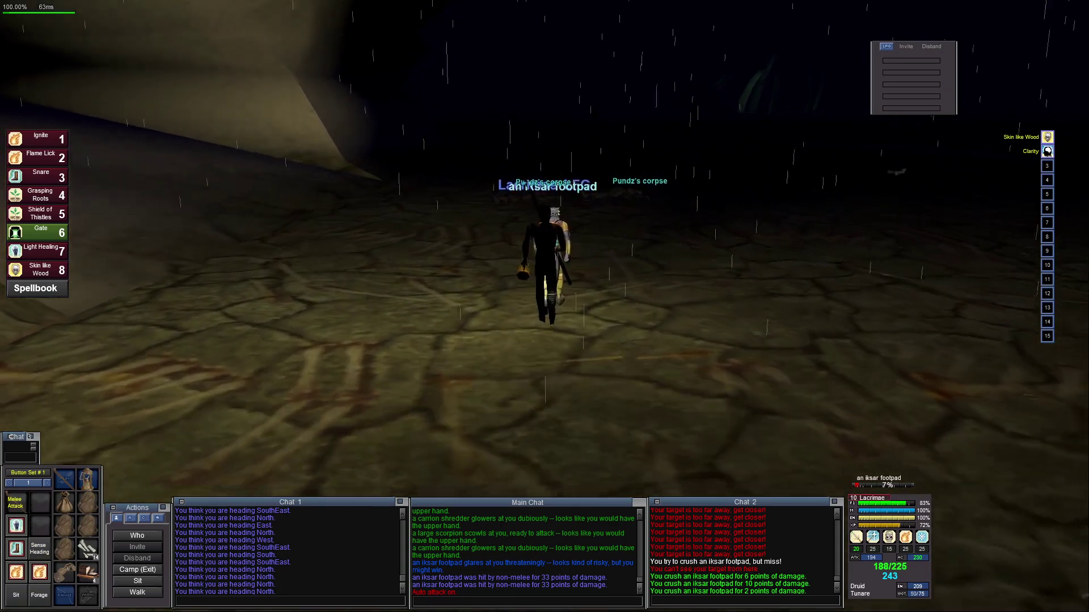
key("Left")
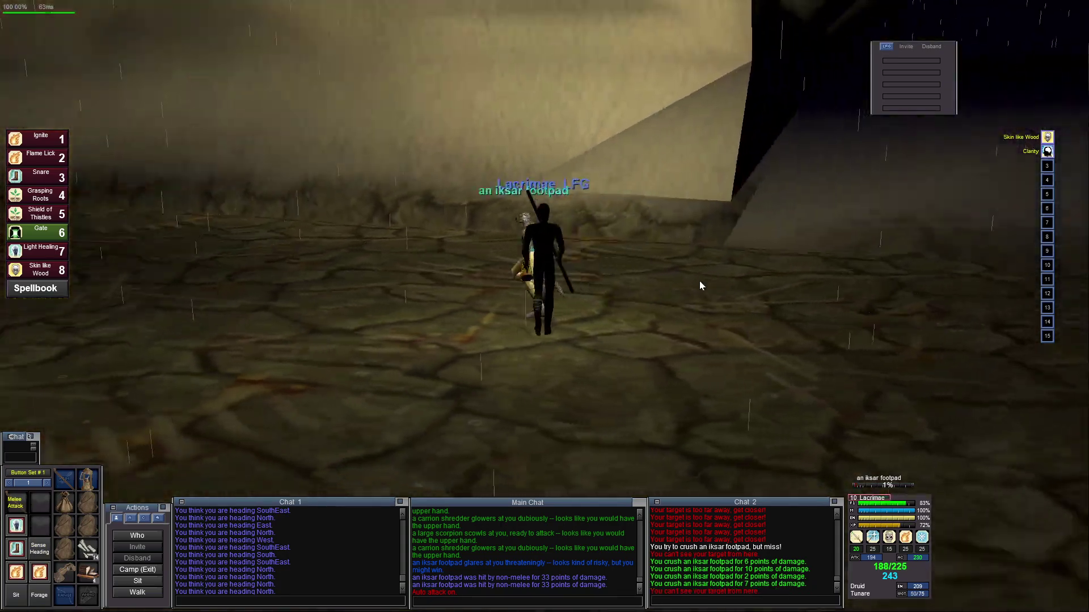
key("Left")
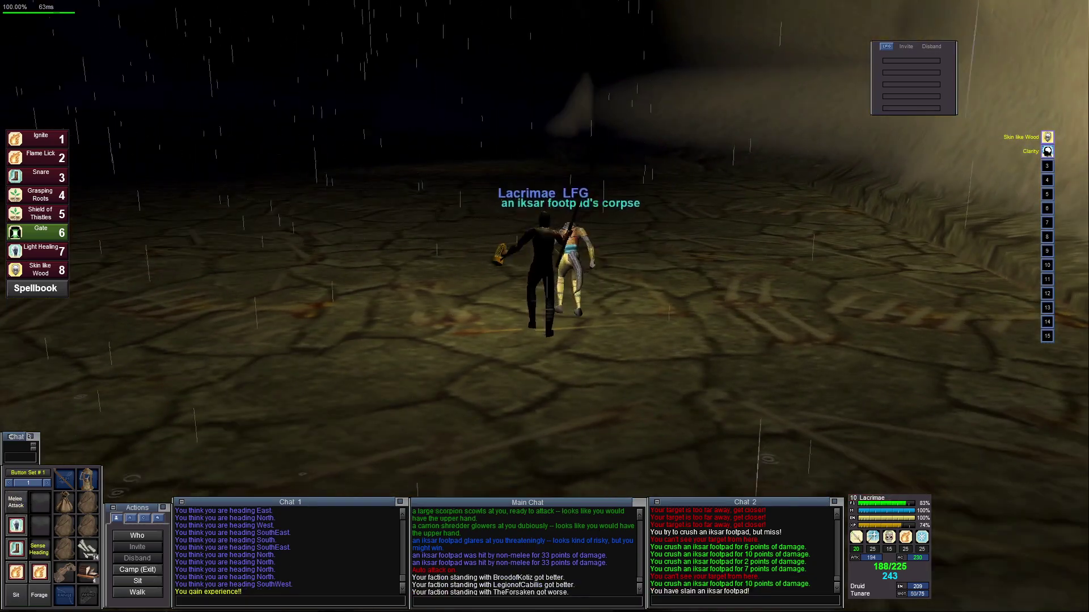
Loot 6 copper from the footpad's corpse and turn toward the open field
right_click(709, 281)
left_click(578, 311)
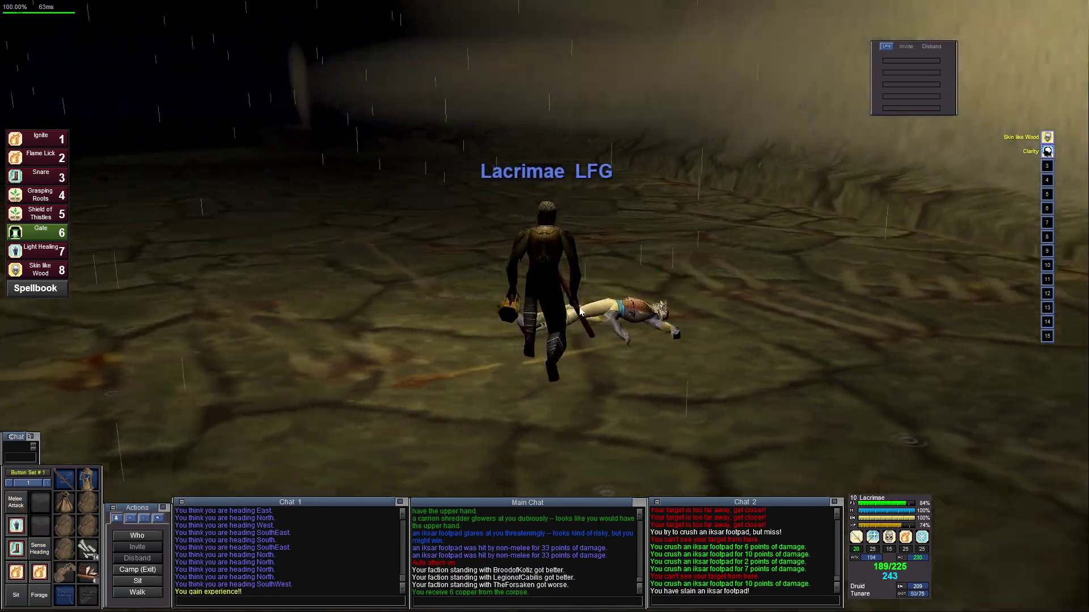
scroll(579, 314, "up", 3)
key("Left")
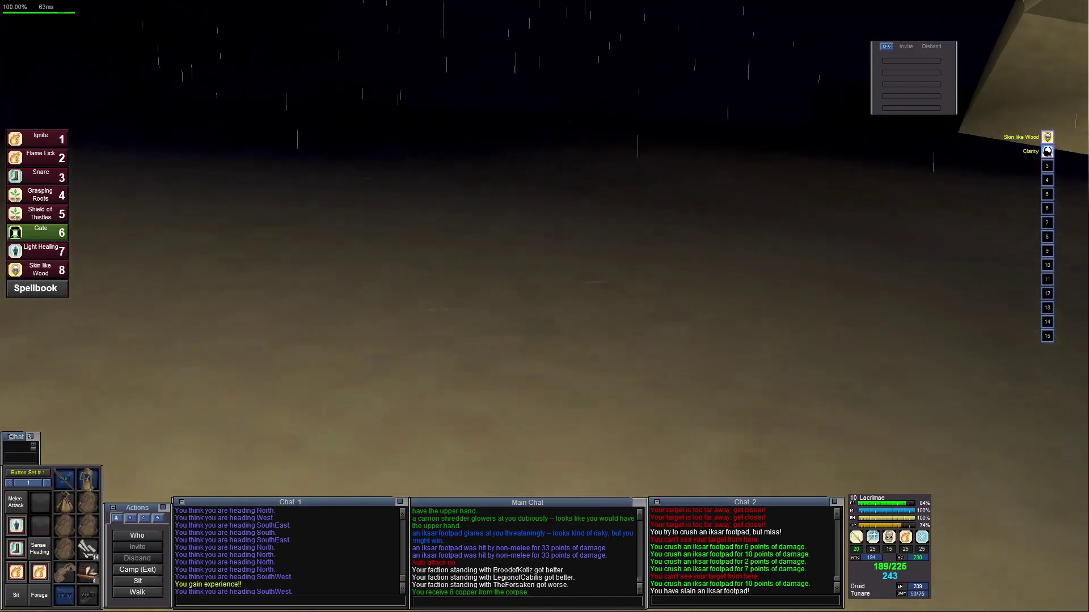
key("Left")
key("Left")
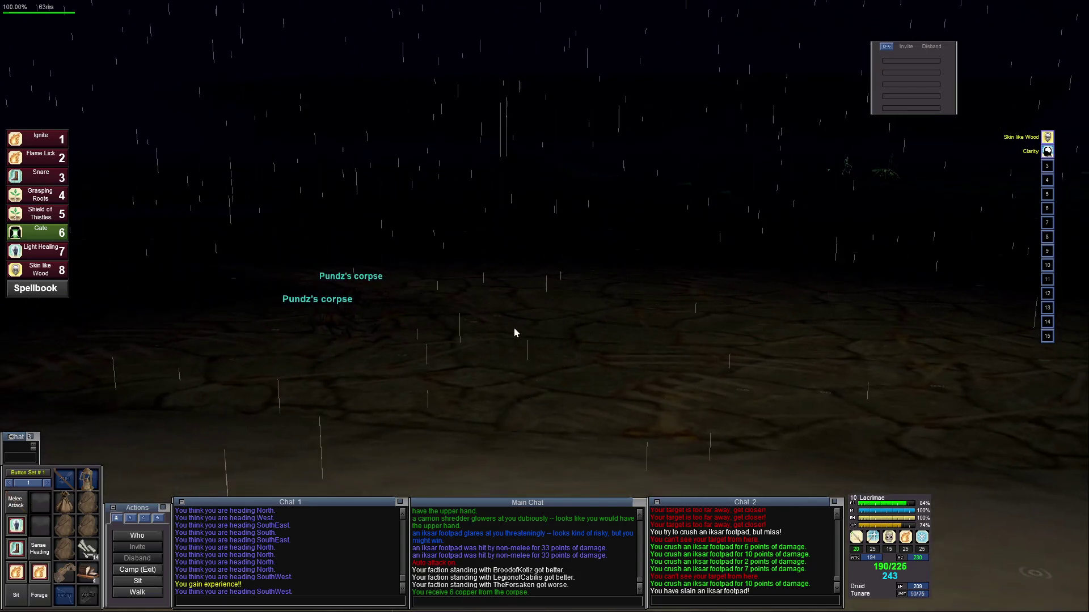
Survey the rainy field, look back at the corpses and sit down to rest
key("Left")
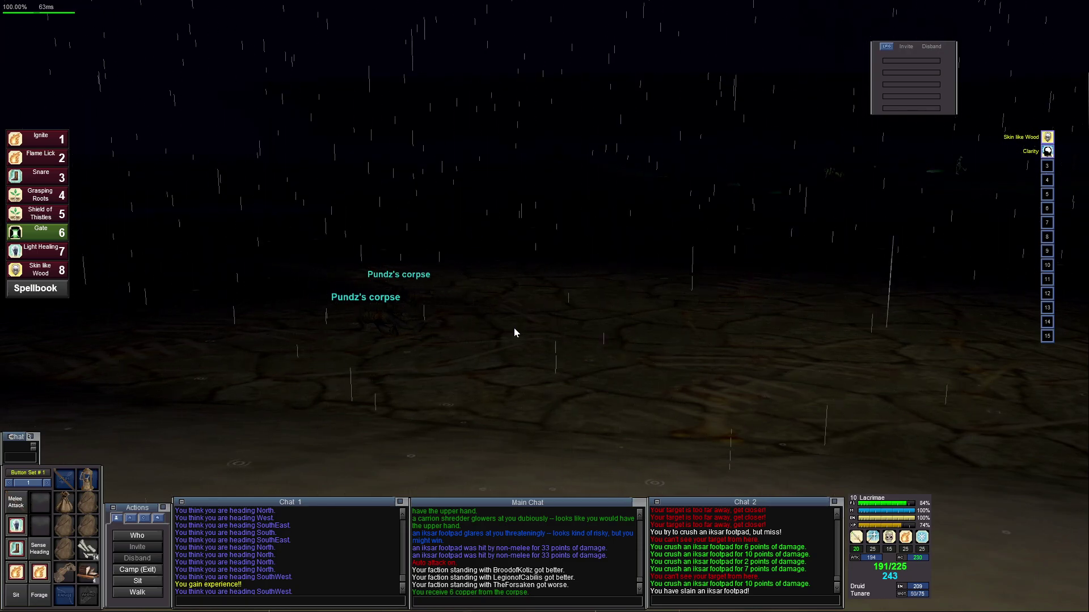
key("Right")
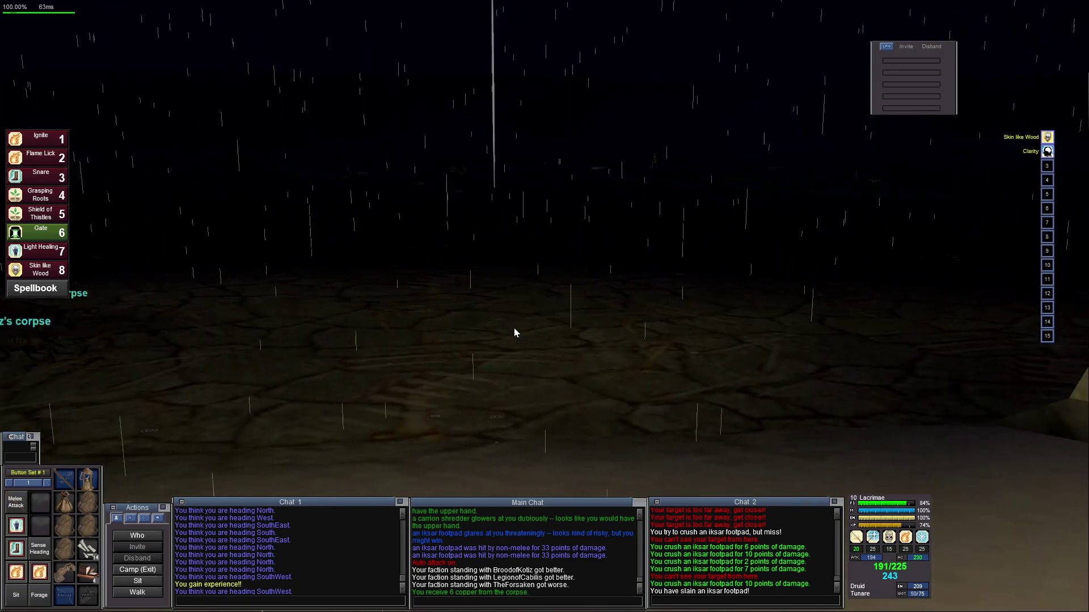
mouse_move(355, 408)
left_mouse_down()
mouse_move(281, 366)
mouse_move(293, 353)
left_mouse_up()
left_click(18, 598)
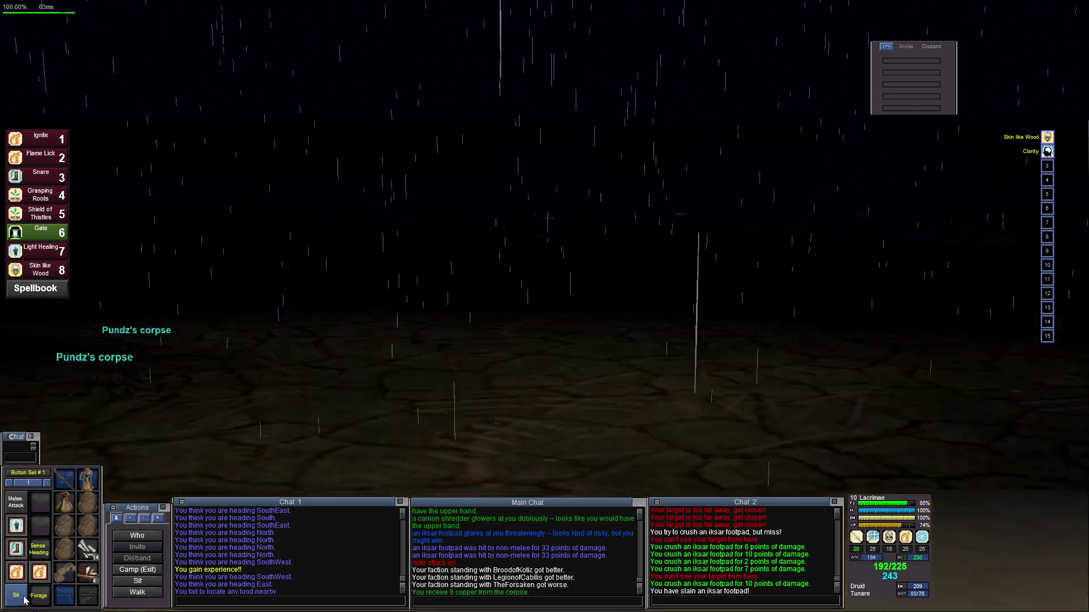
scroll(466, 363, "down", 5)
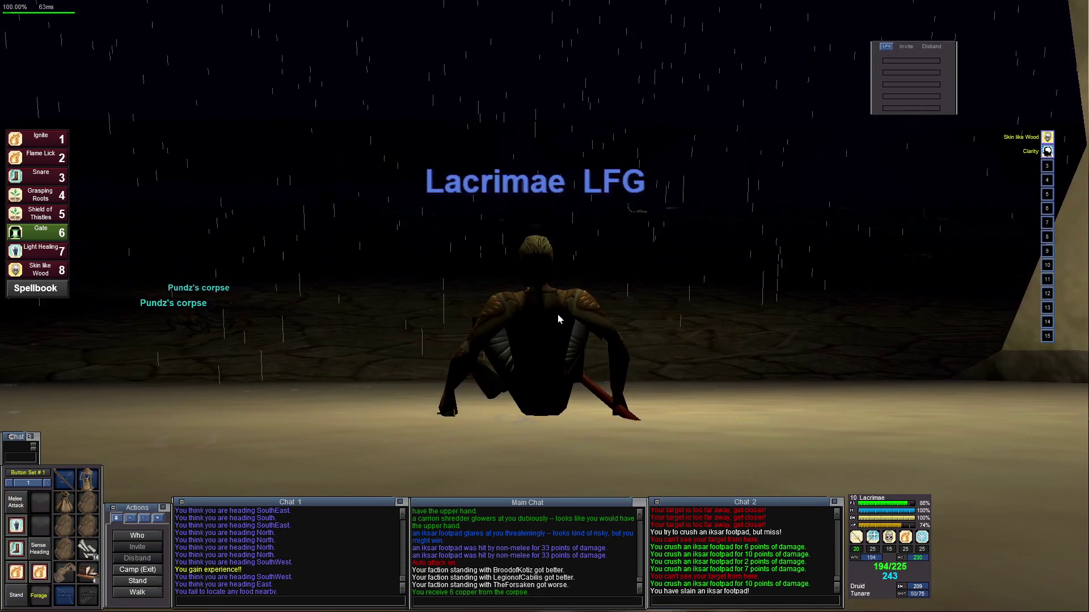
scroll(558, 319, "up", 5)
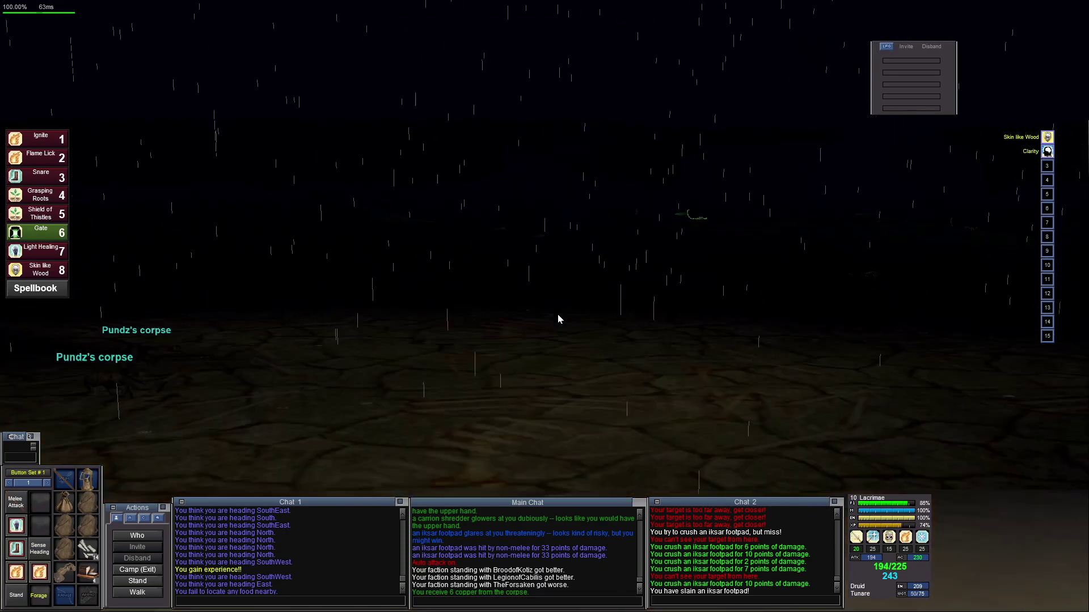
Stand to face the carrion shredder and hit it with Ignite and Flame Lick
key("Left")
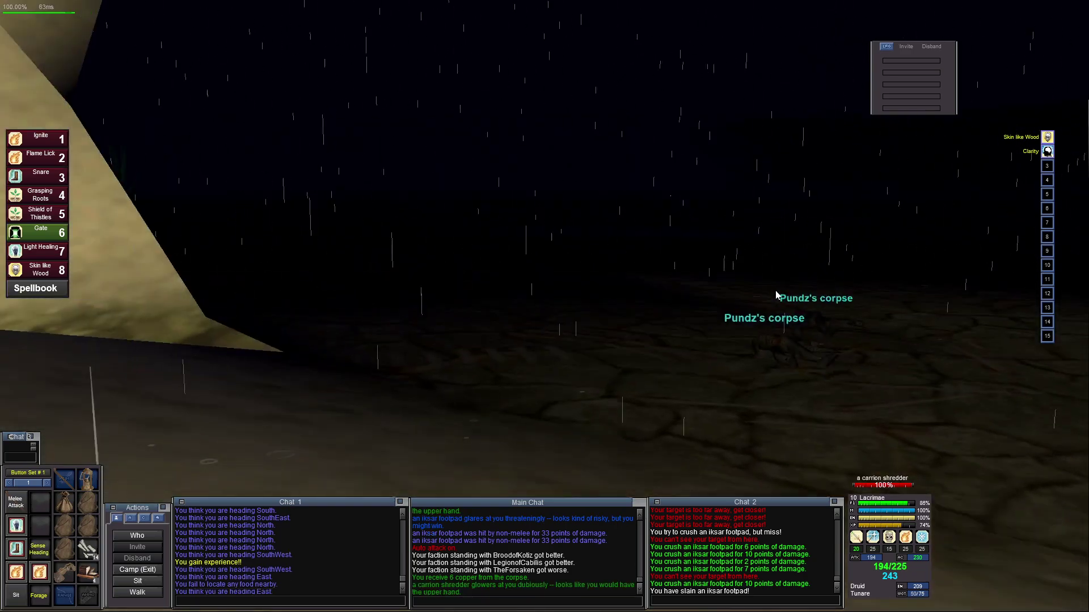
key("Right")
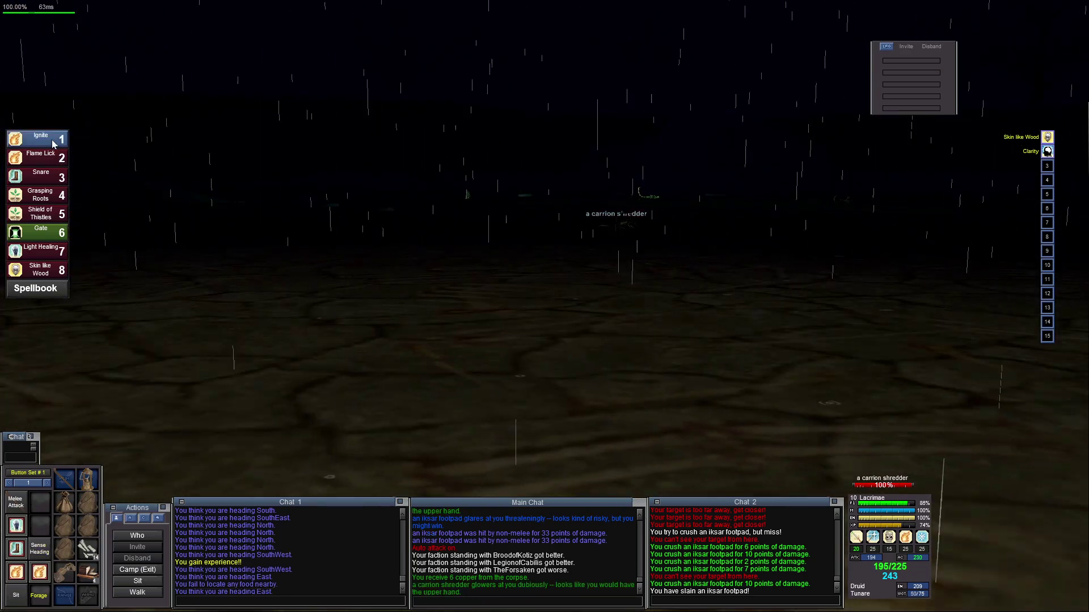
left_click(54, 145)
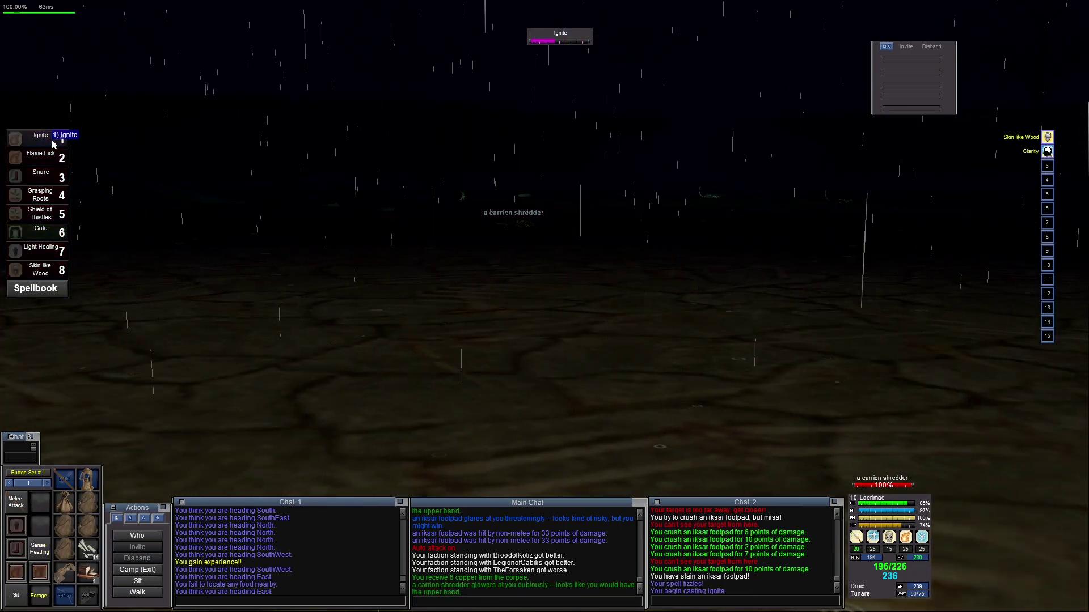
key("Left")
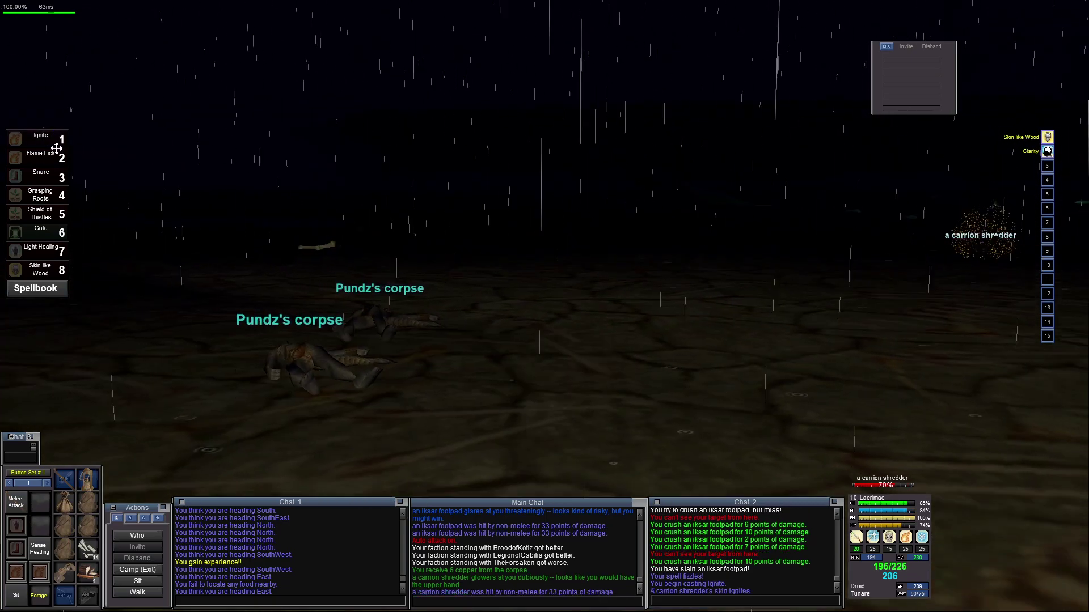
key("Right")
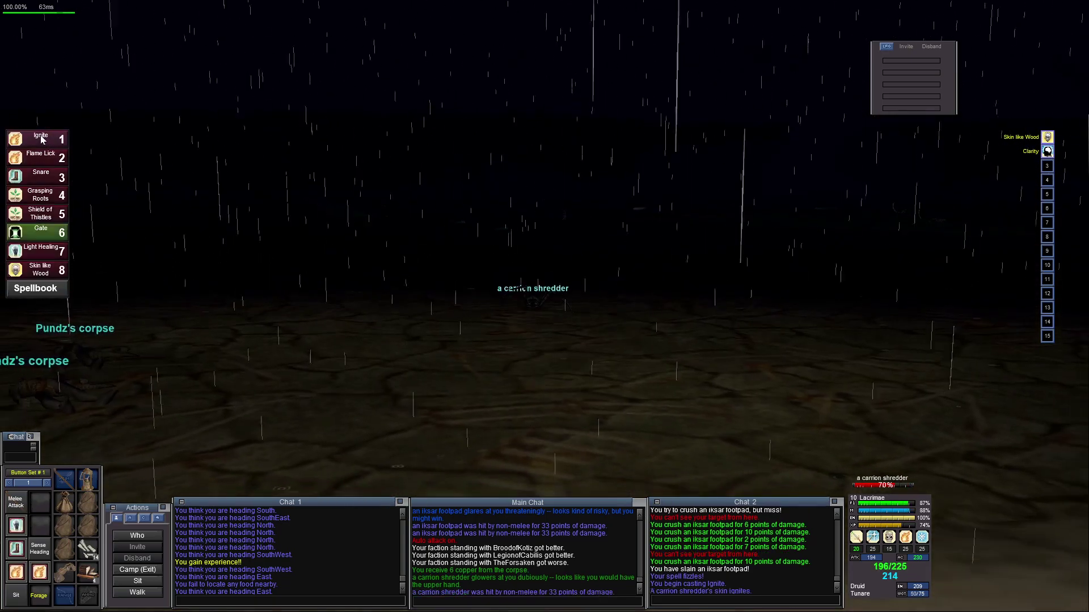
left_click(39, 151)
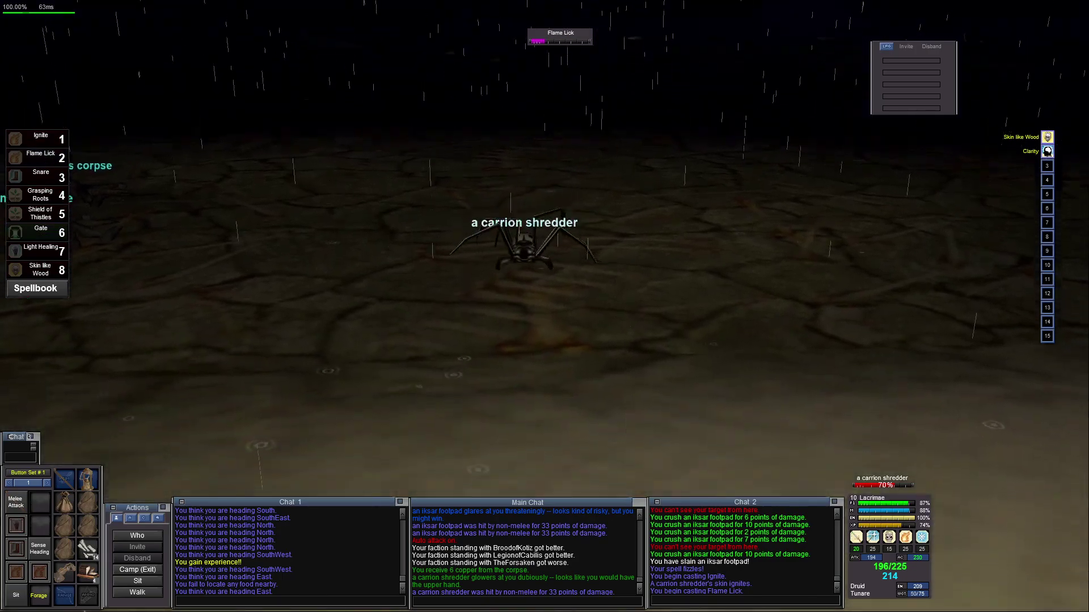
Auto-attack the approaching shredder in melee until it is slain
key("q")
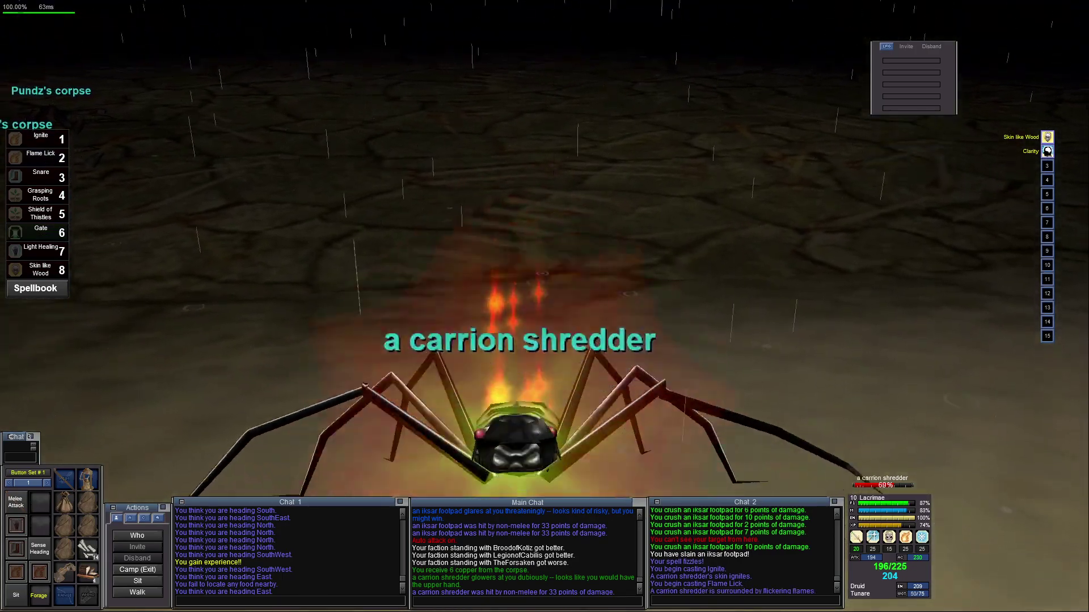
key("Left")
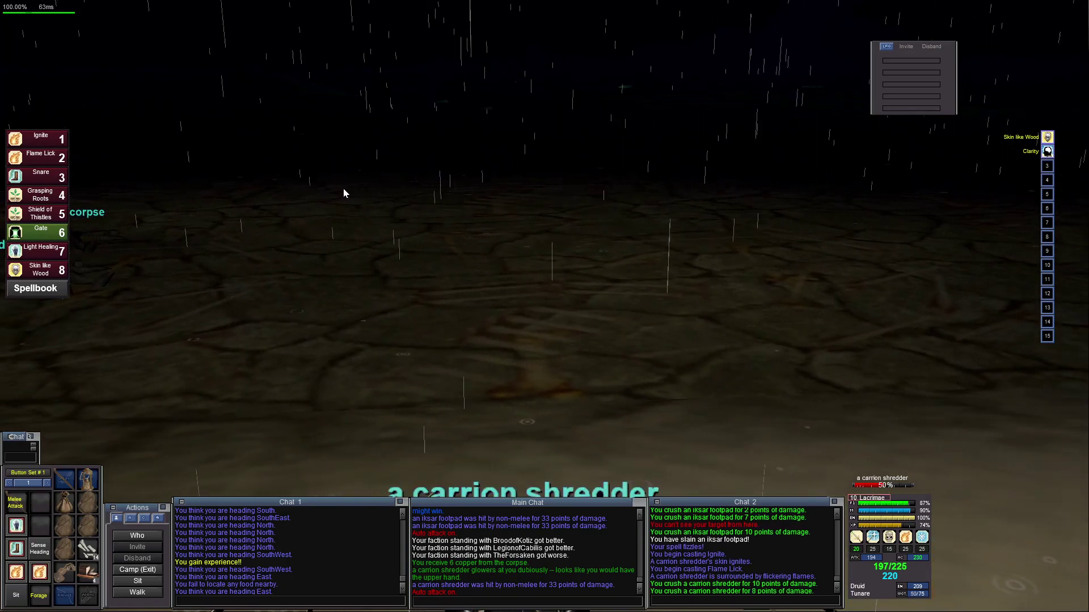
key("Left")
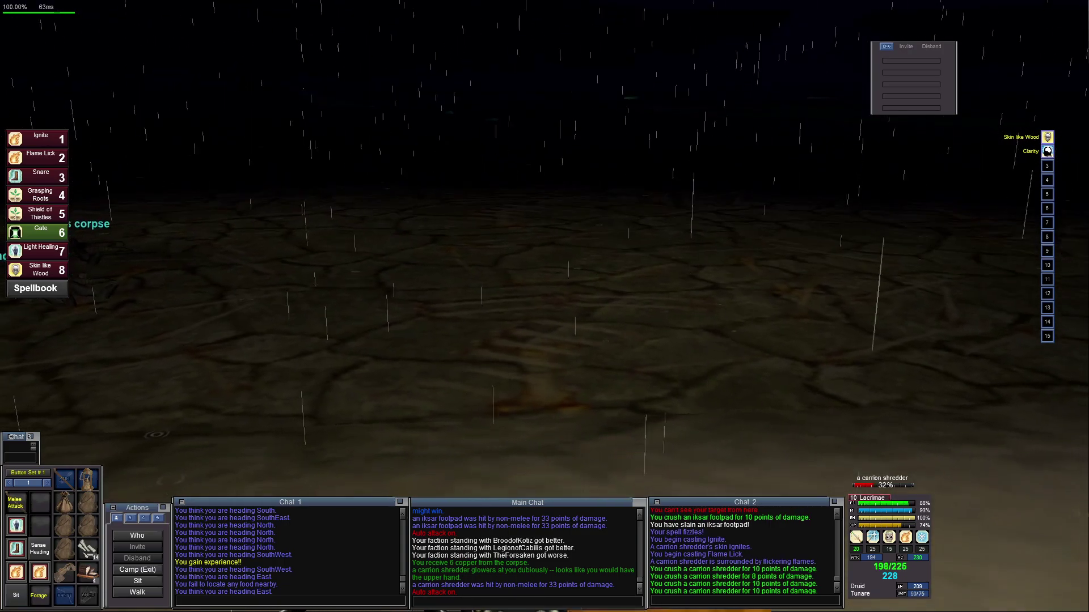
key("F9")
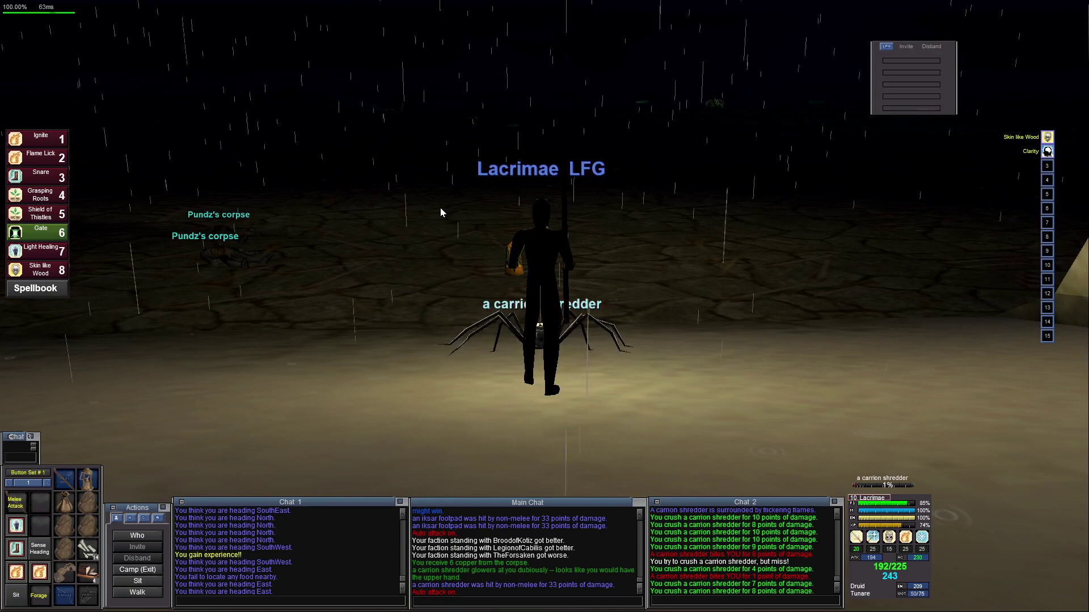
Check the slain shredder's corpse, close it and look around for the next target
mouse_move(439, 207)
left_mouse_down()
mouse_move(440, 256)
mouse_move(450, 219)
left_mouse_up()
scroll(450, 219, "up", 2)
scroll(450, 219, "up", 2)
right_click(450, 219)
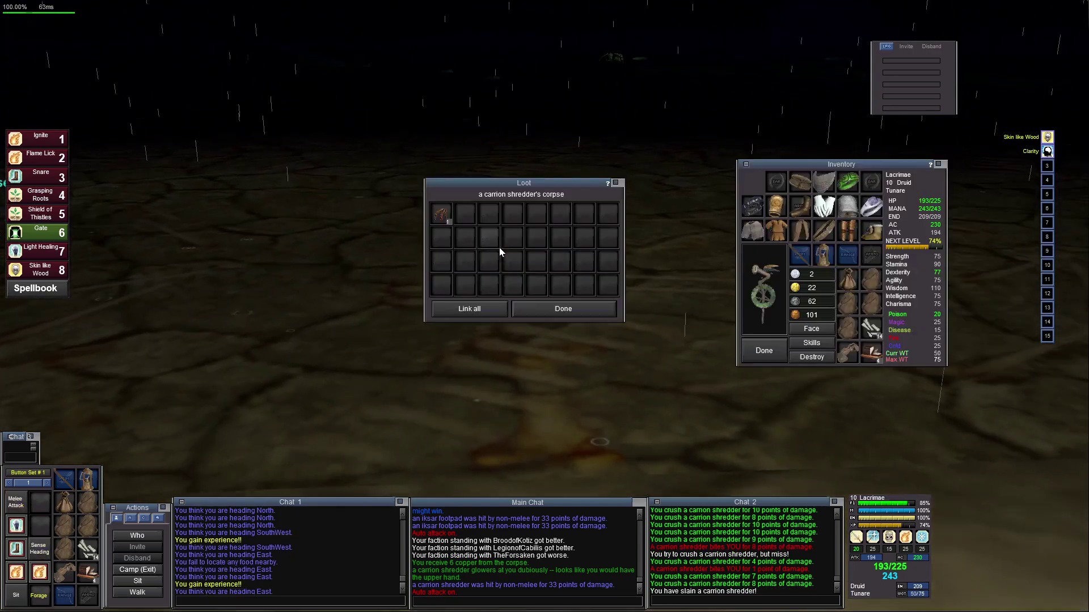
key("Escape")
left_click_drag(499, 206, 596, 170)
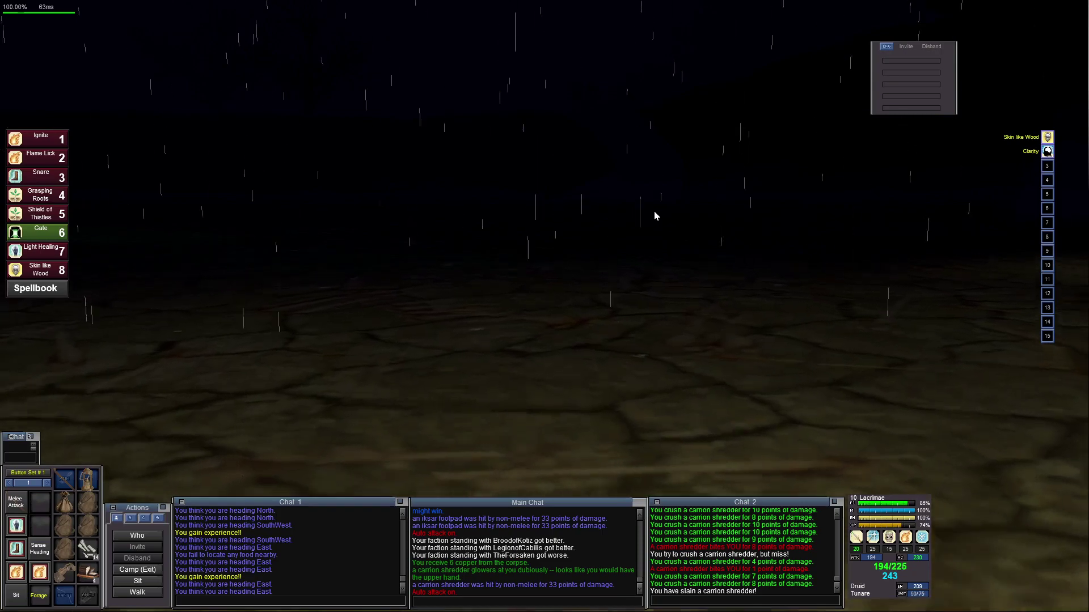
Tab past the scaled wolf to the bonecrawler, /consider it and cast Flame Lick
key("Tab")
key("q")
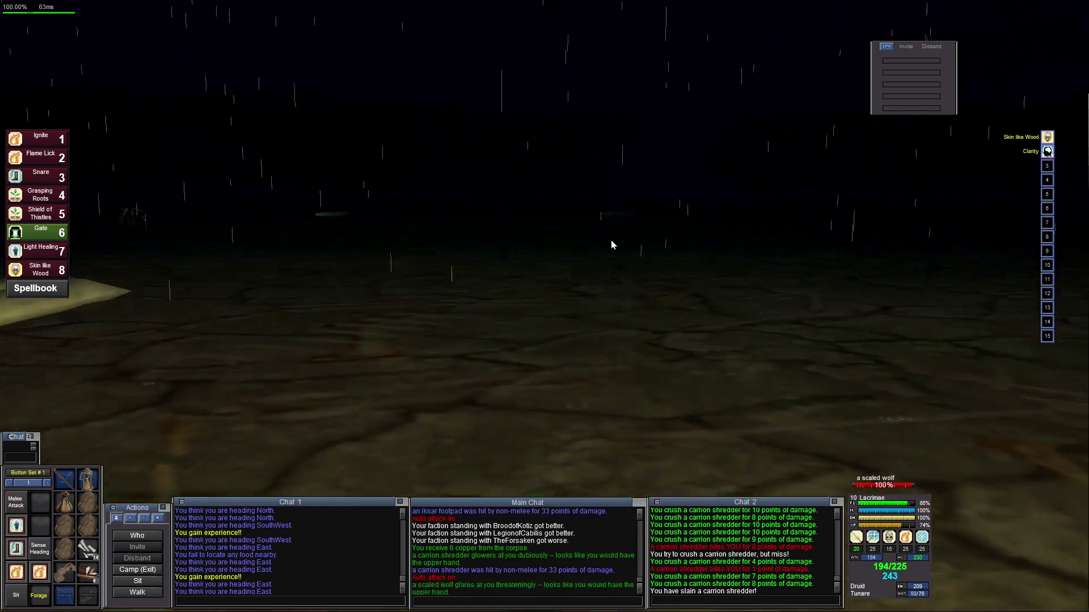
key("Tab")
key("c")
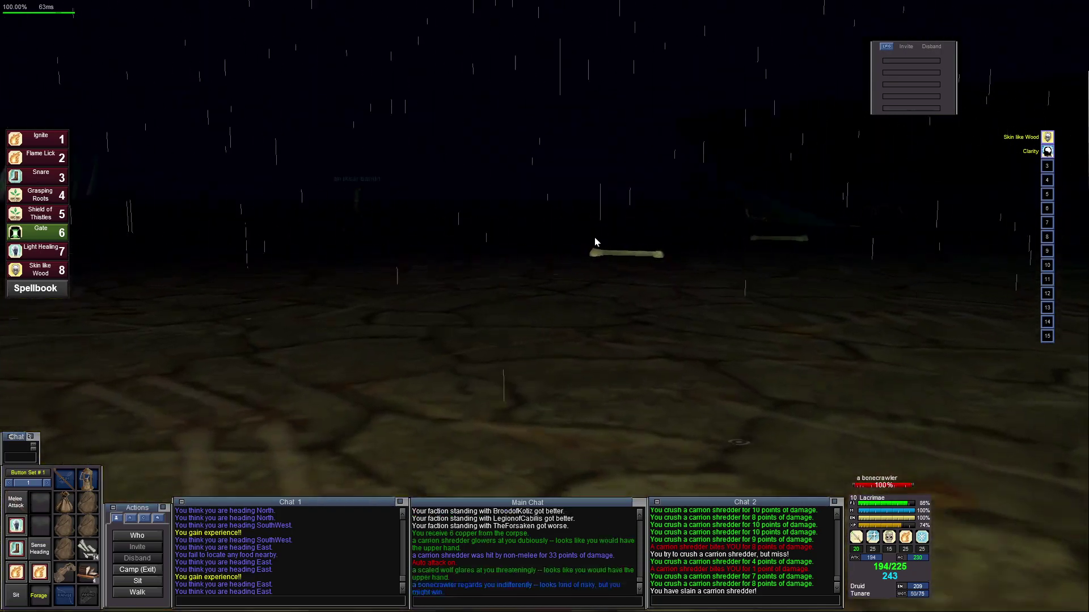
left_click(48, 160)
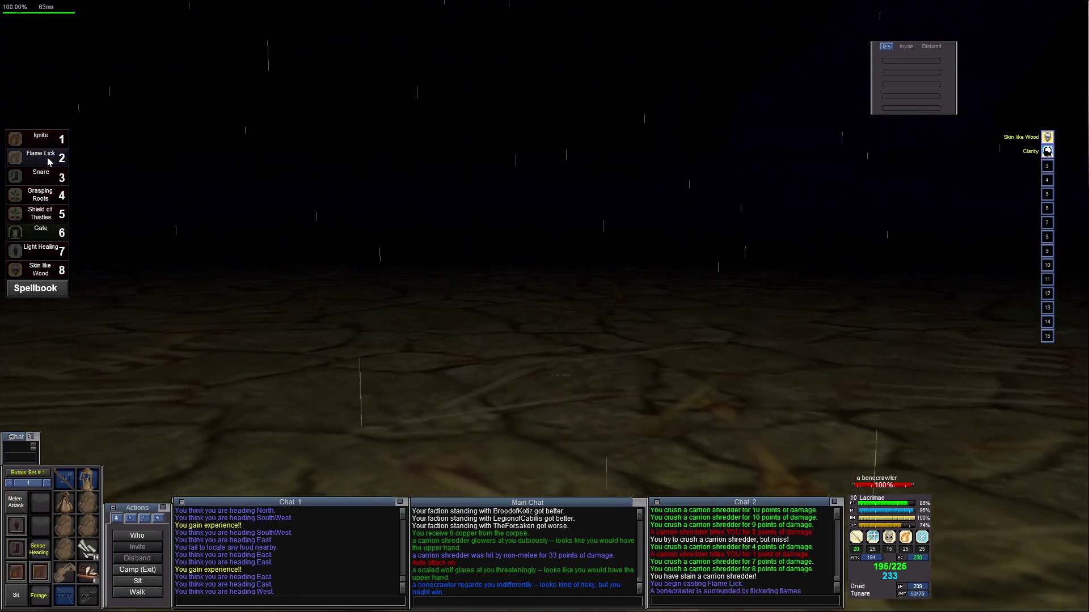
Close in on the bonecrawler and cast Flame Lick on it again
right_click(337, 213)
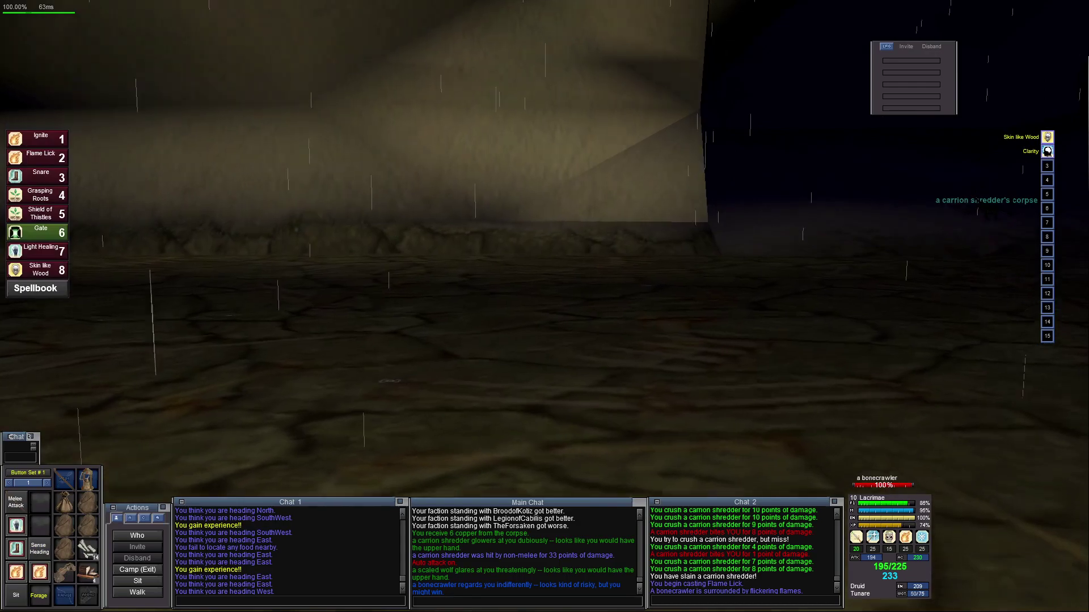
key("Right")
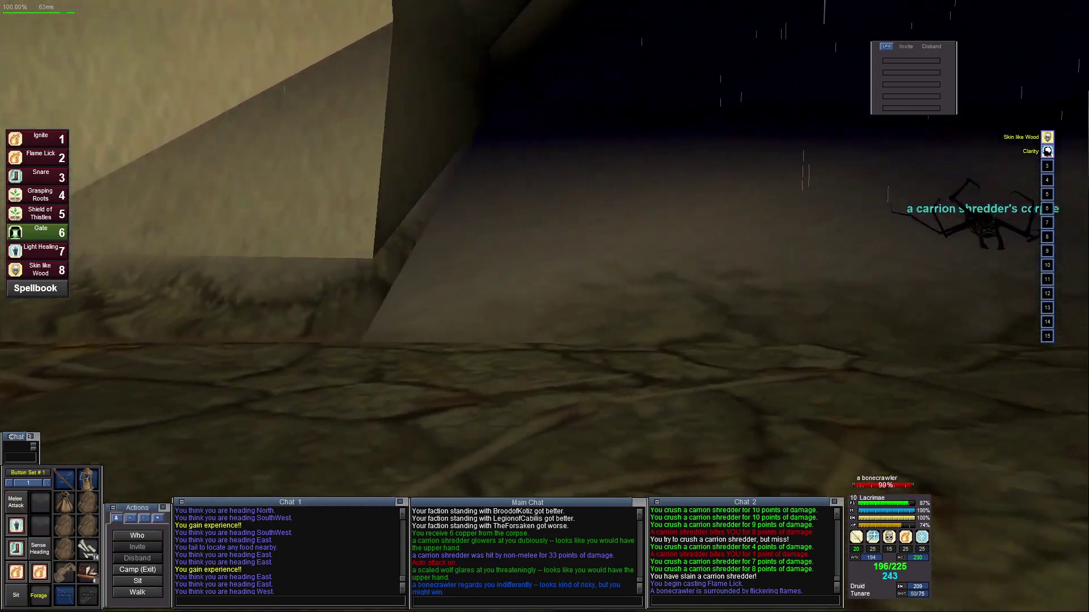
key("Left")
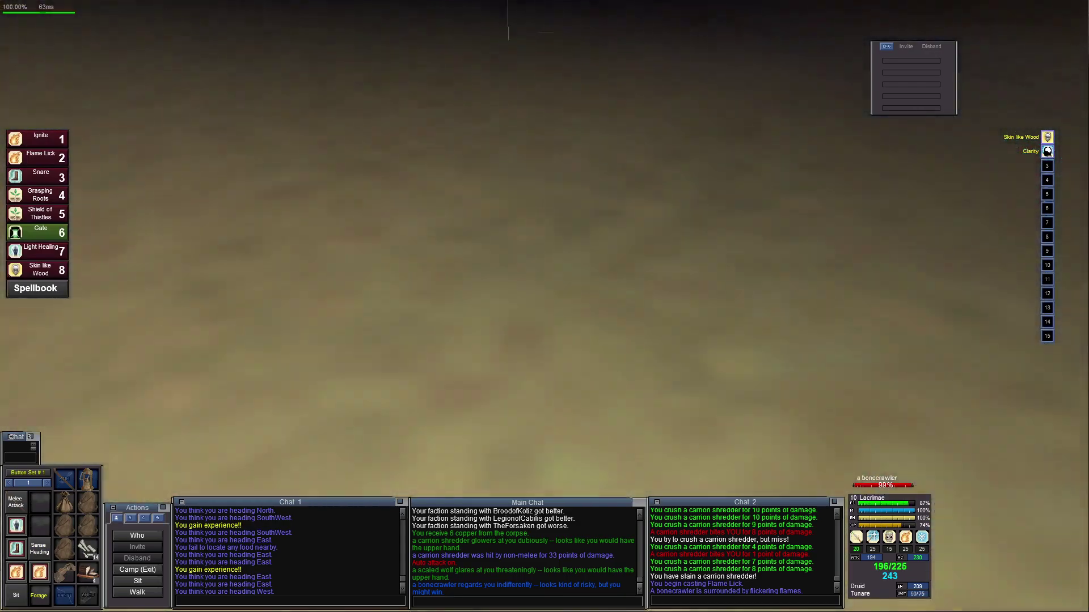
key("Left")
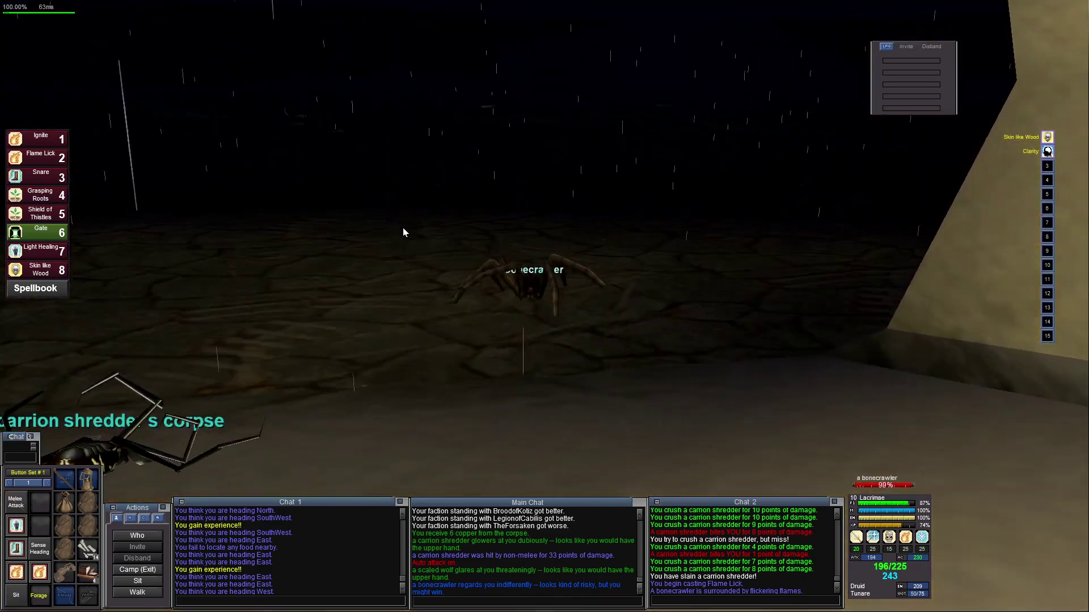
key("Up")
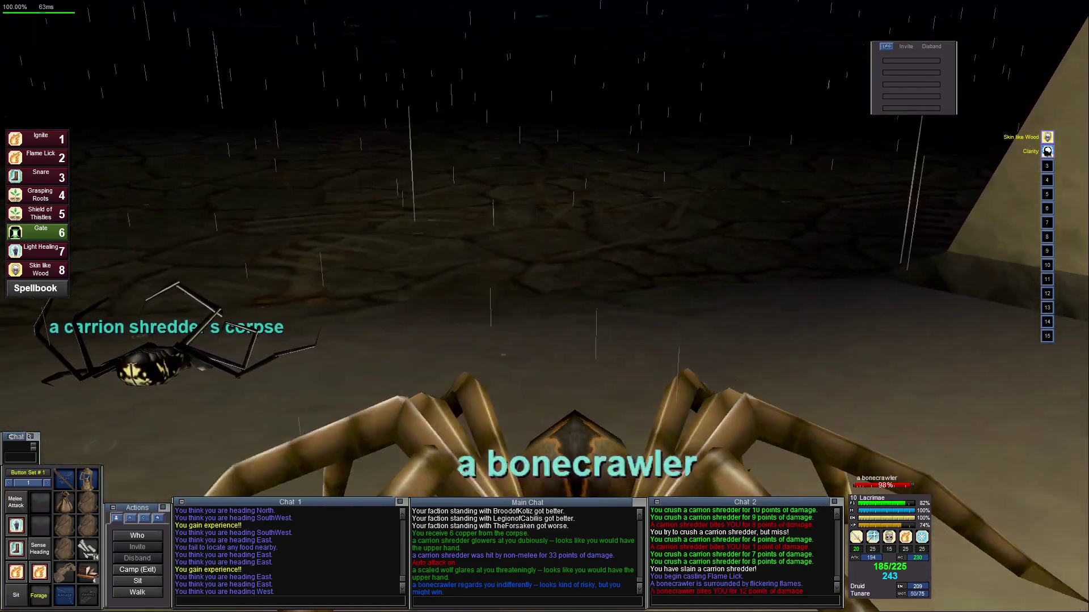
key("Right")
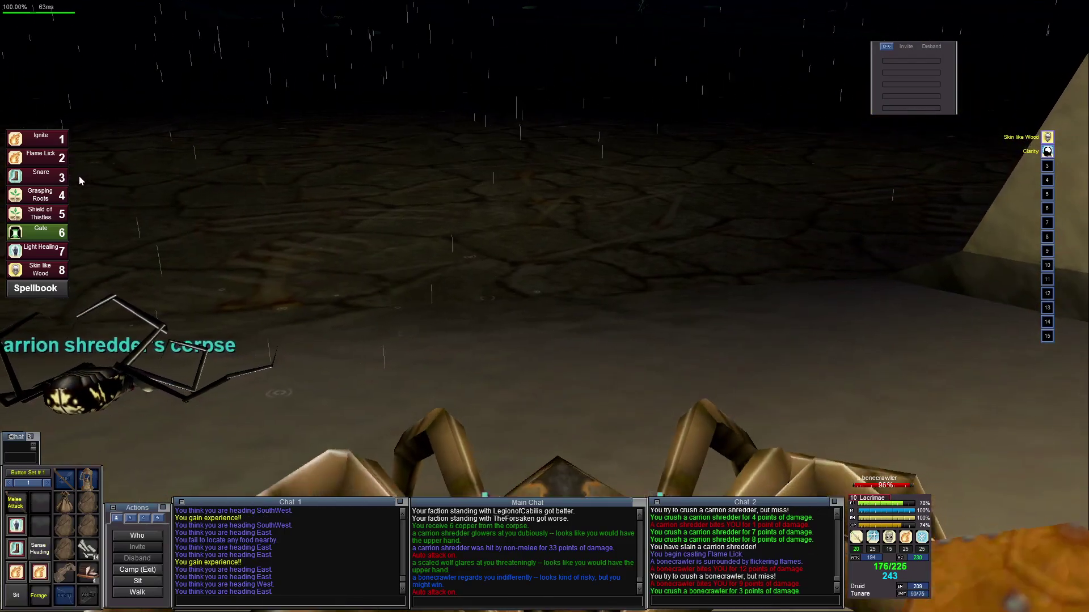
left_click(42, 158)
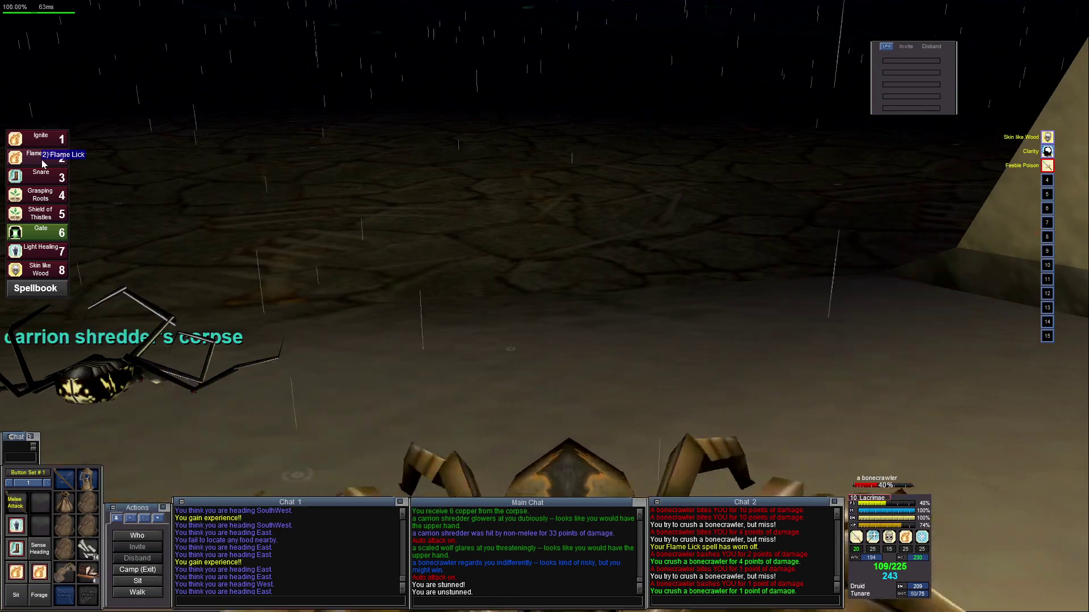
Cast Ignite twice on the bonecrawler until it dies, then face its corpse
left_click(43, 140)
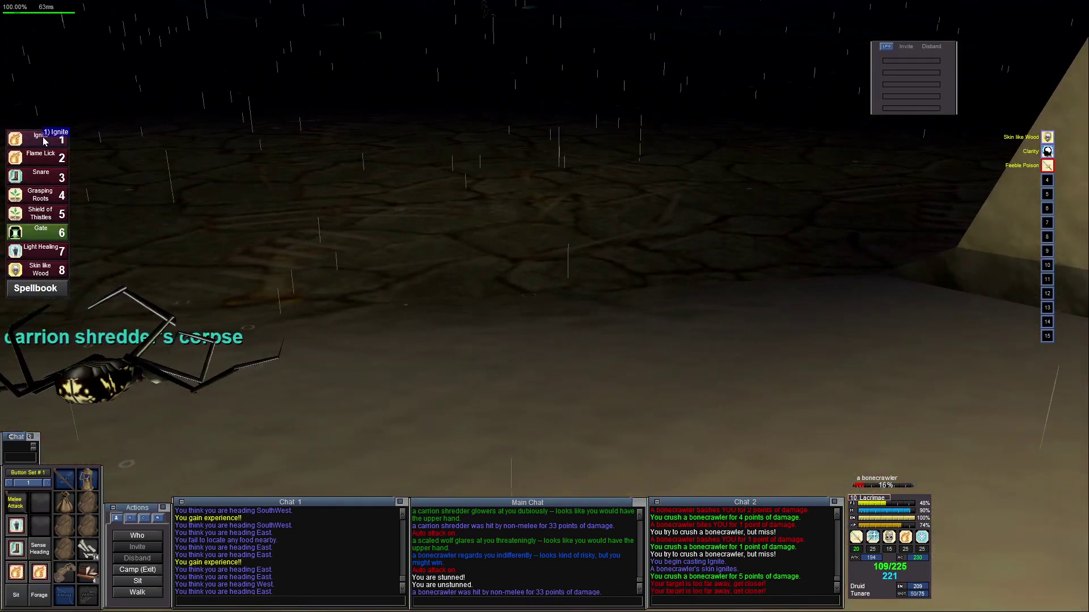
key("Left")
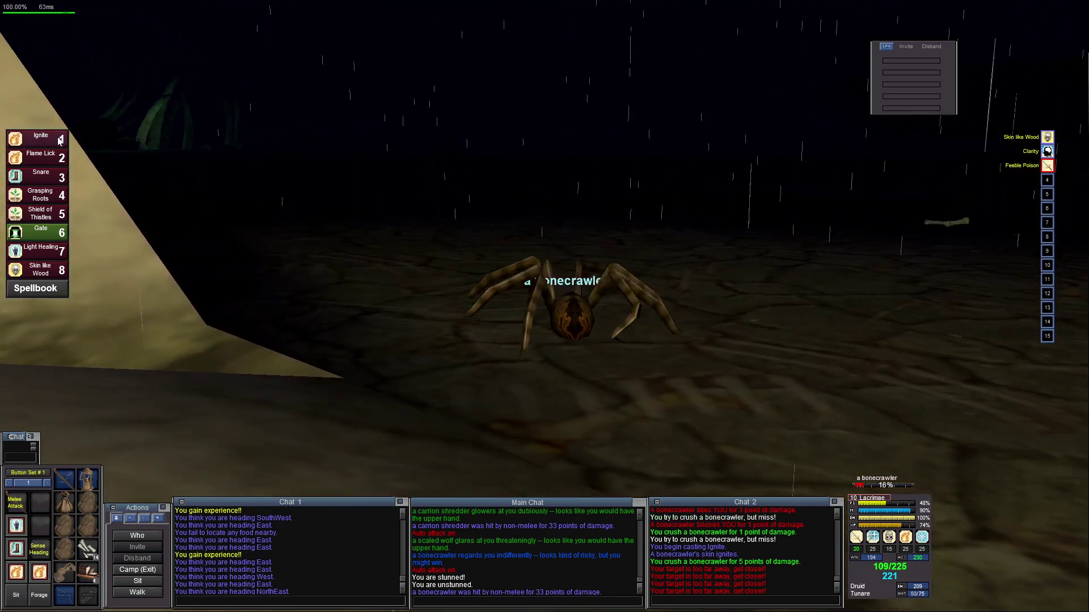
left_click(46, 142)
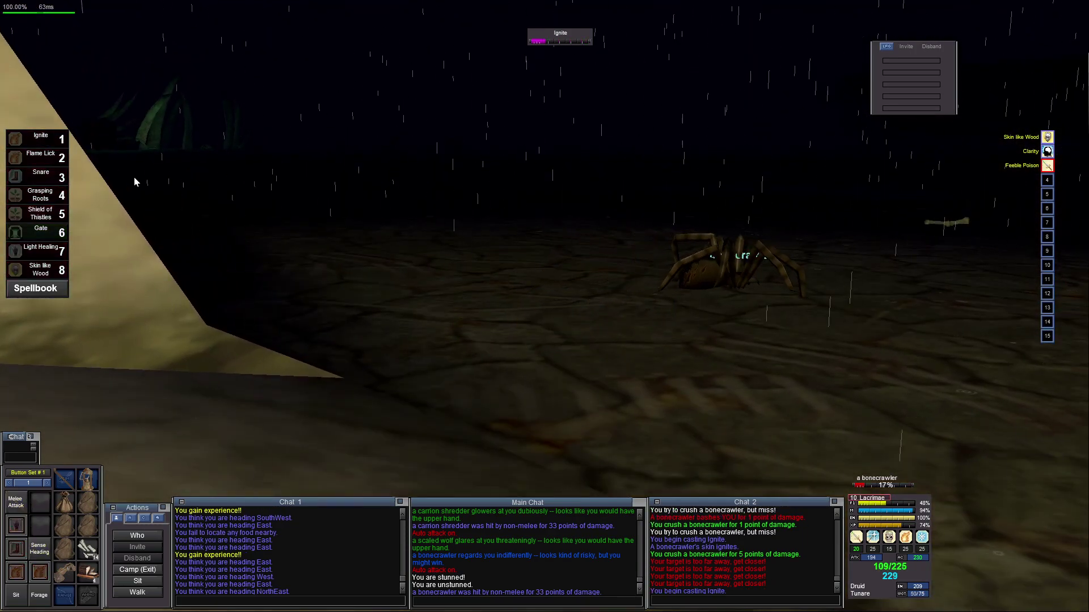
key("Right")
key("Left")
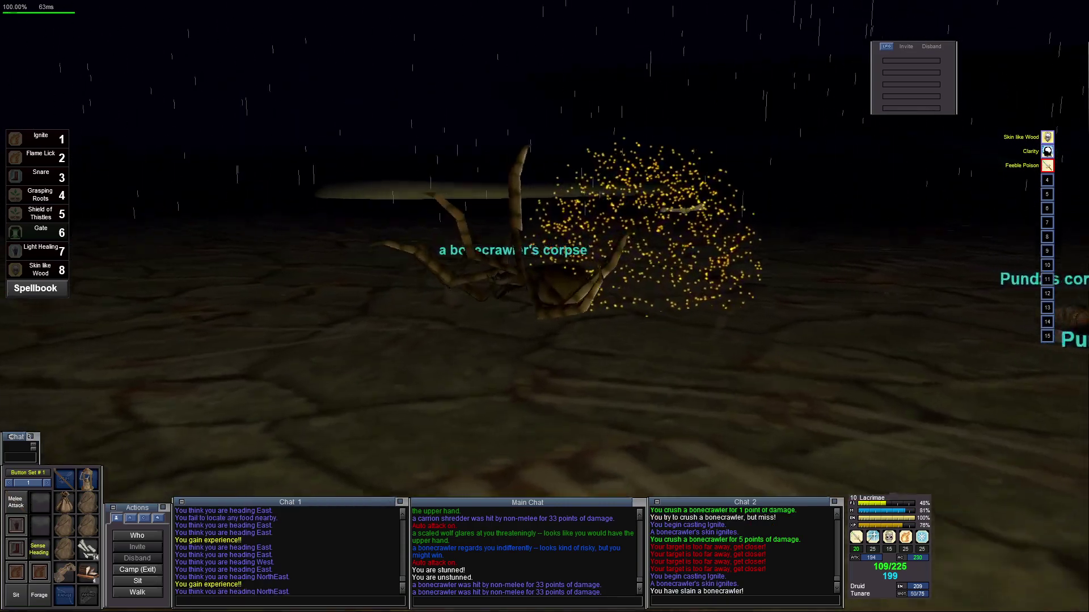
Loot the Spider Silks from the bonecrawler's corpse and close the loot window
key("Up")
right_click(483, 316)
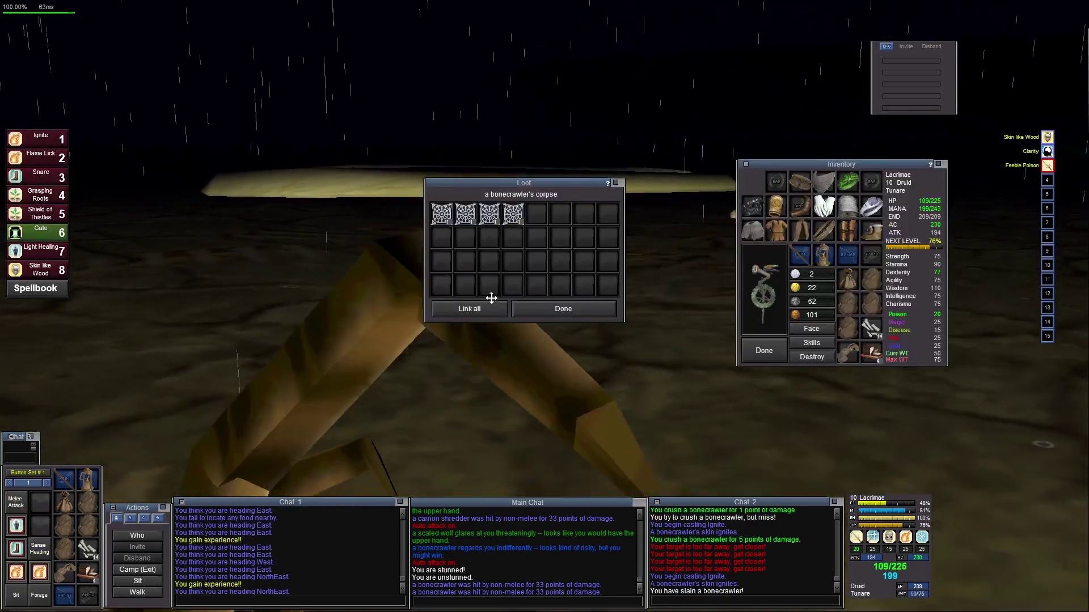
right_click(441, 215)
right_click(441, 215)
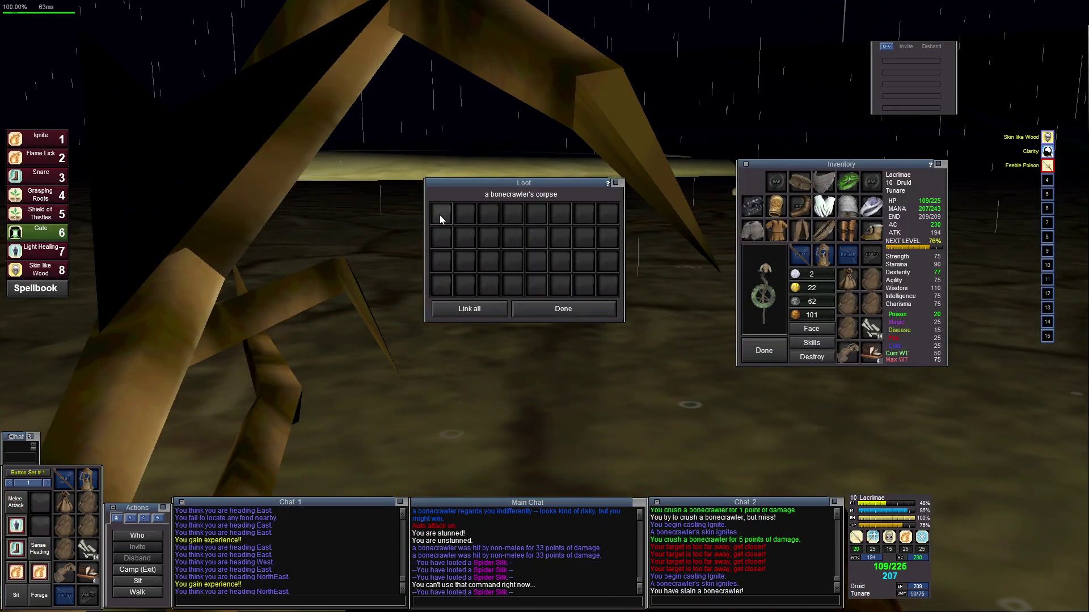
key("Left")
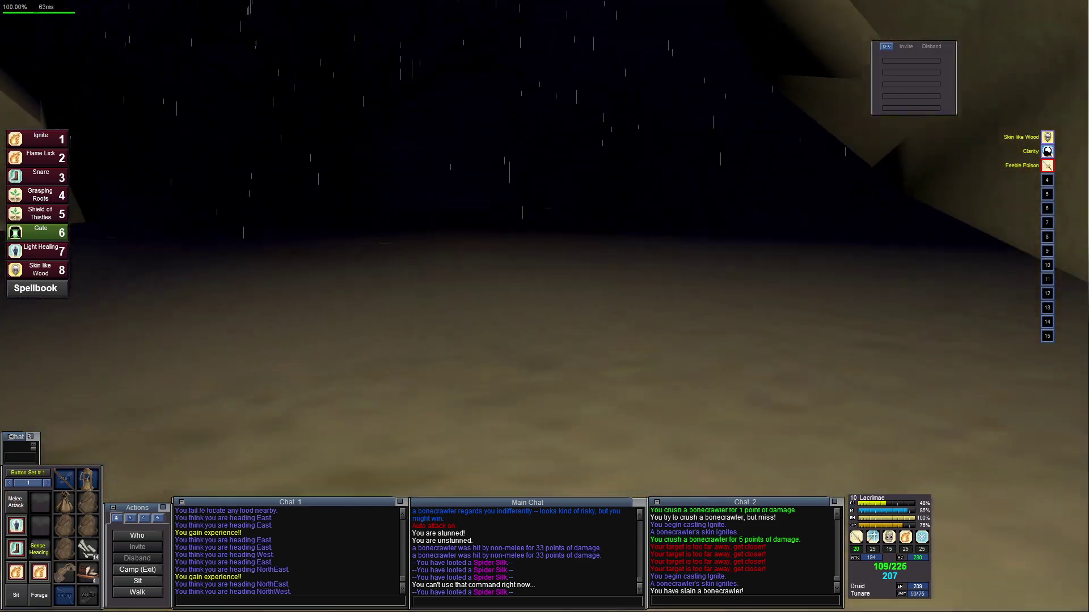
Run off across the open ground, turning to scan the field
key("Up")
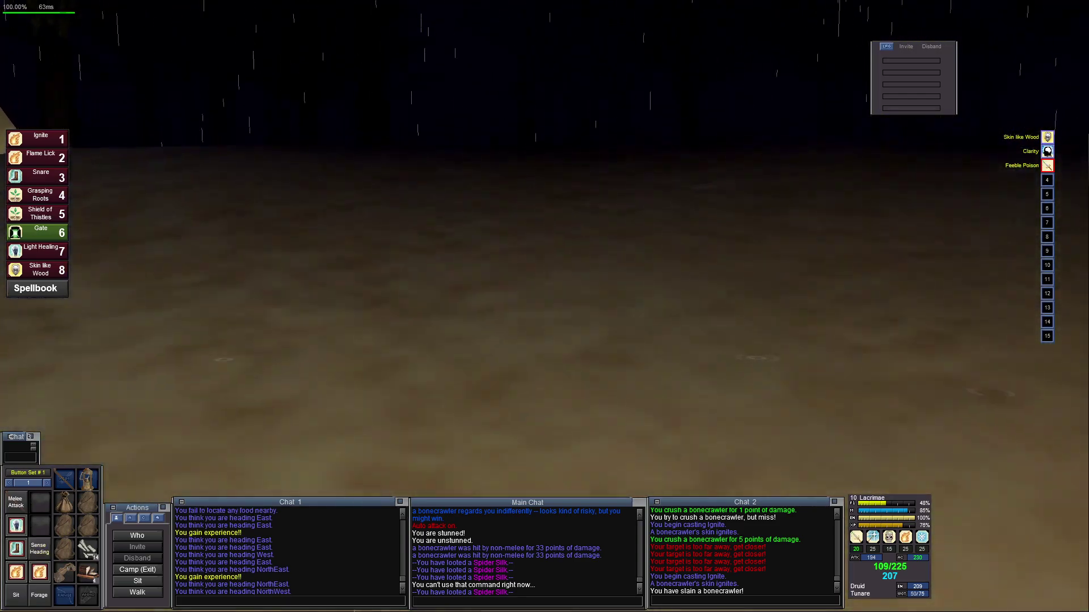
key("Left")
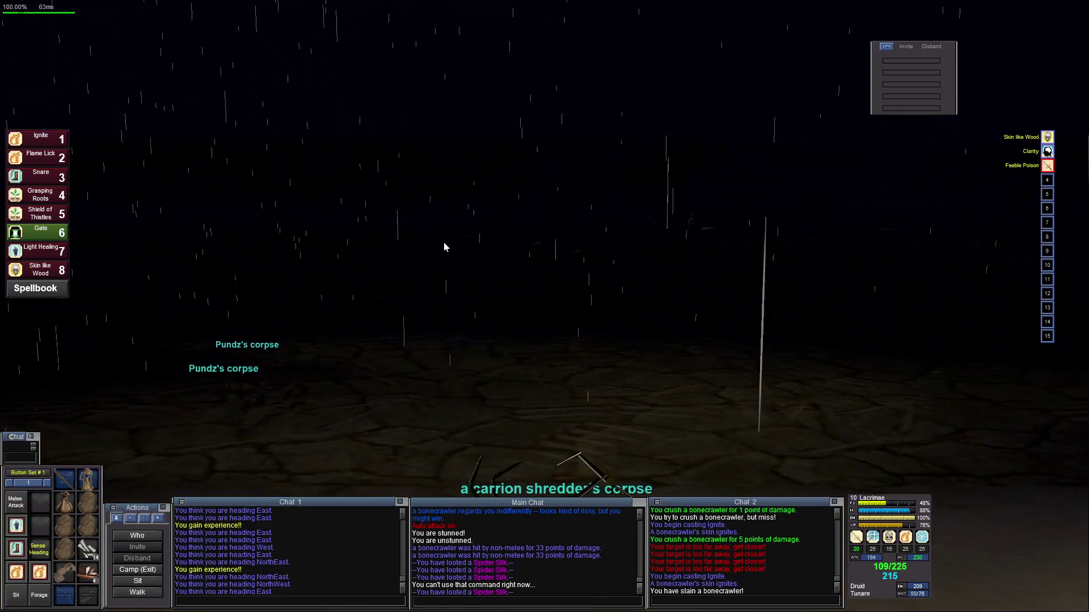
key("Left")
key("Tab")
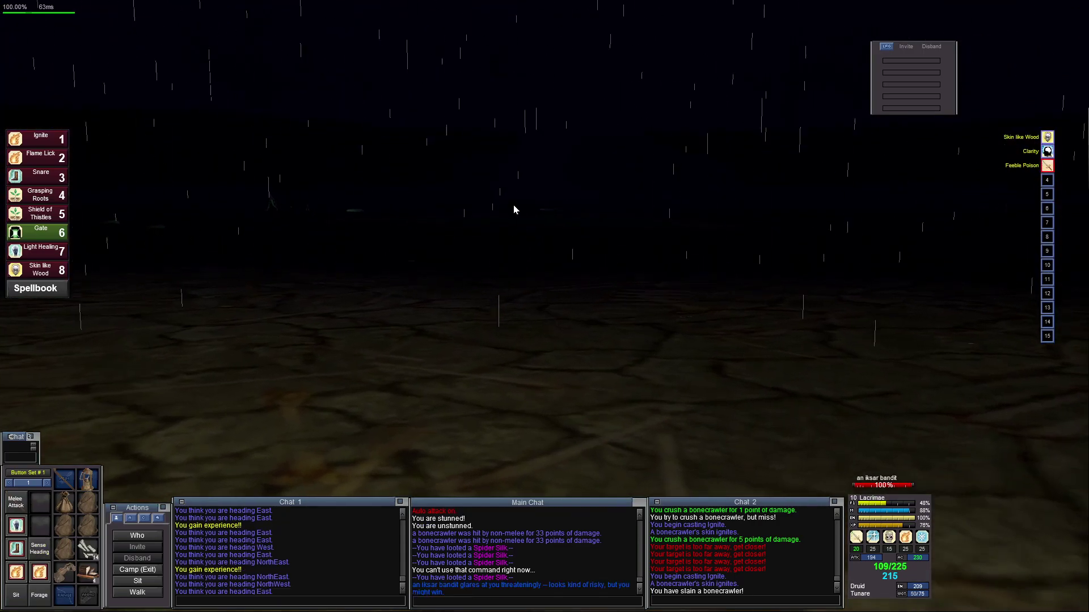
key("Up")
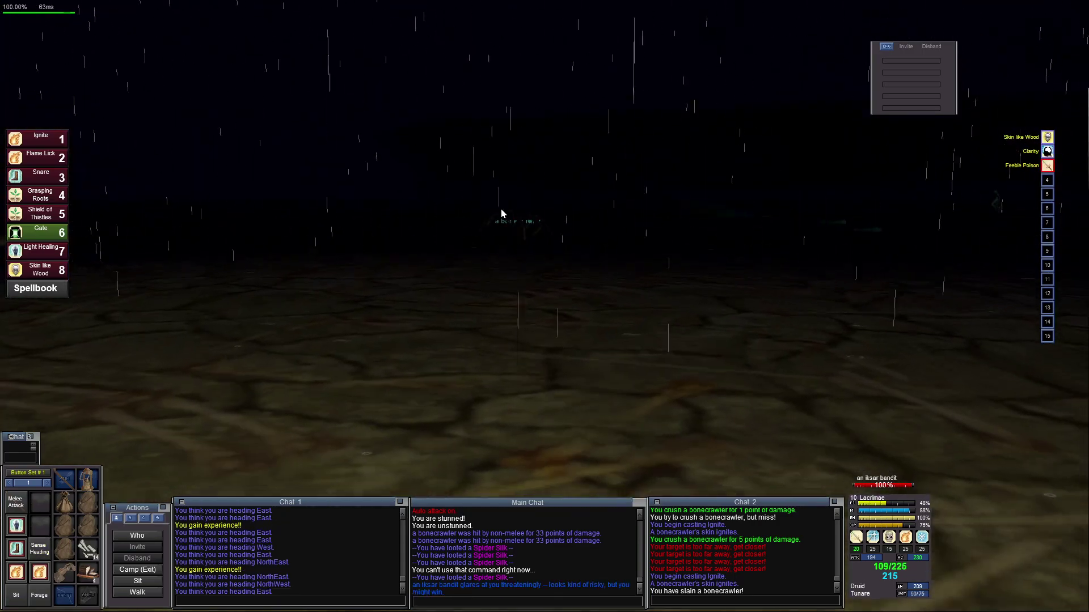
scroll(501, 208, "down", 5)
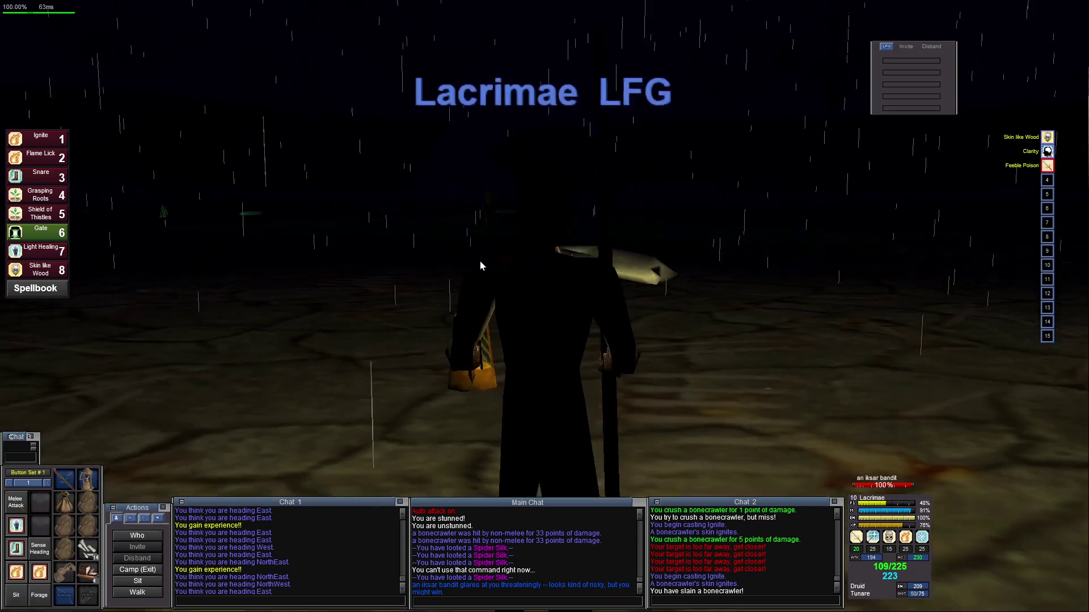
scroll(479, 261, "down", 2)
Self-target and cast Light Healing three times to reach 187 health, then target the bonecrawler
left_click(524, 264)
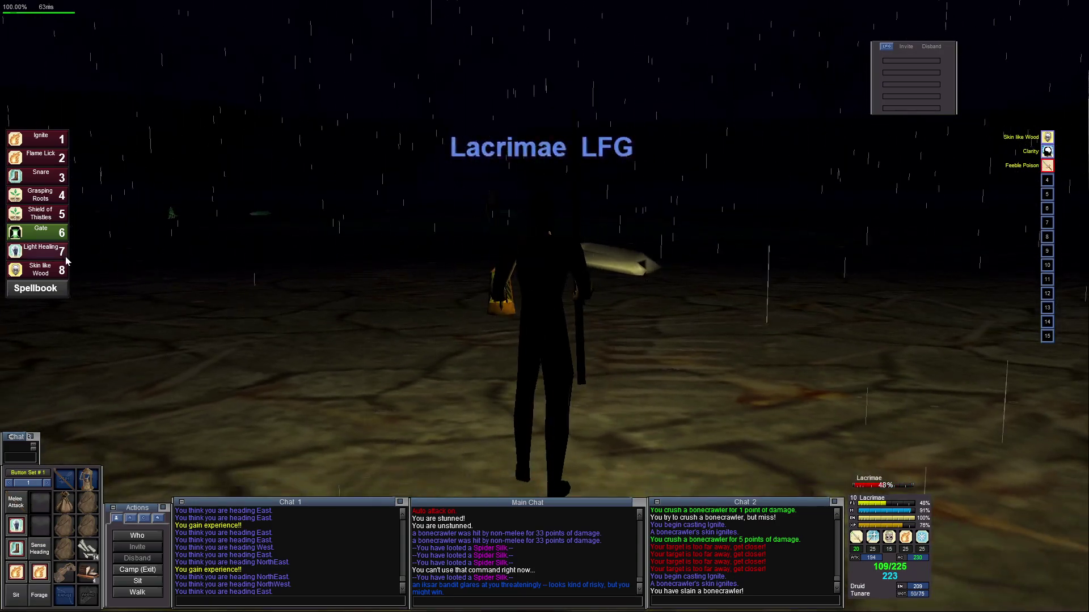
left_click(58, 253)
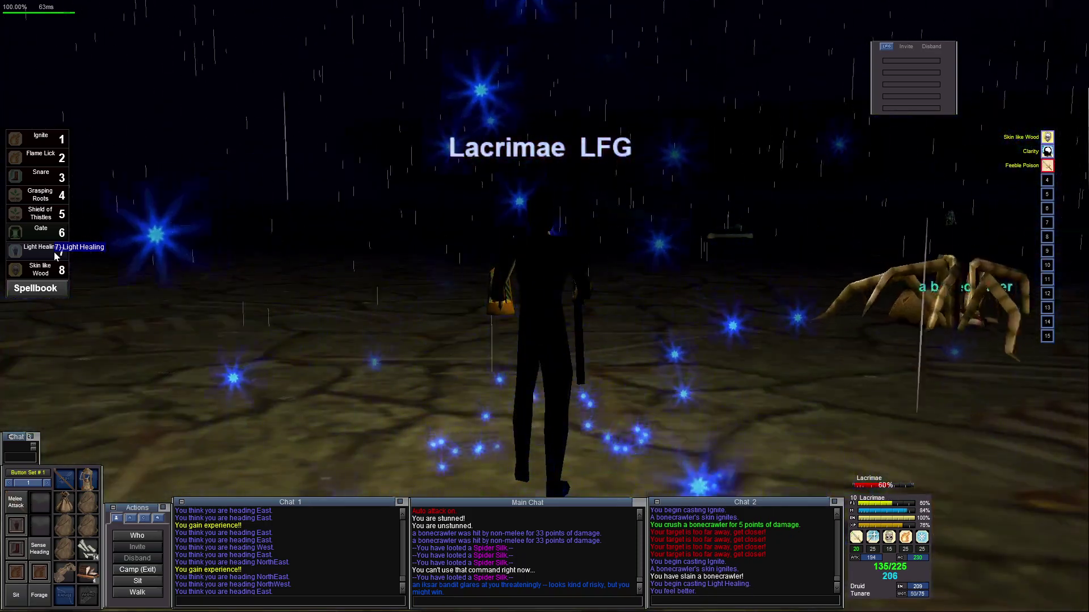
left_click(56, 253)
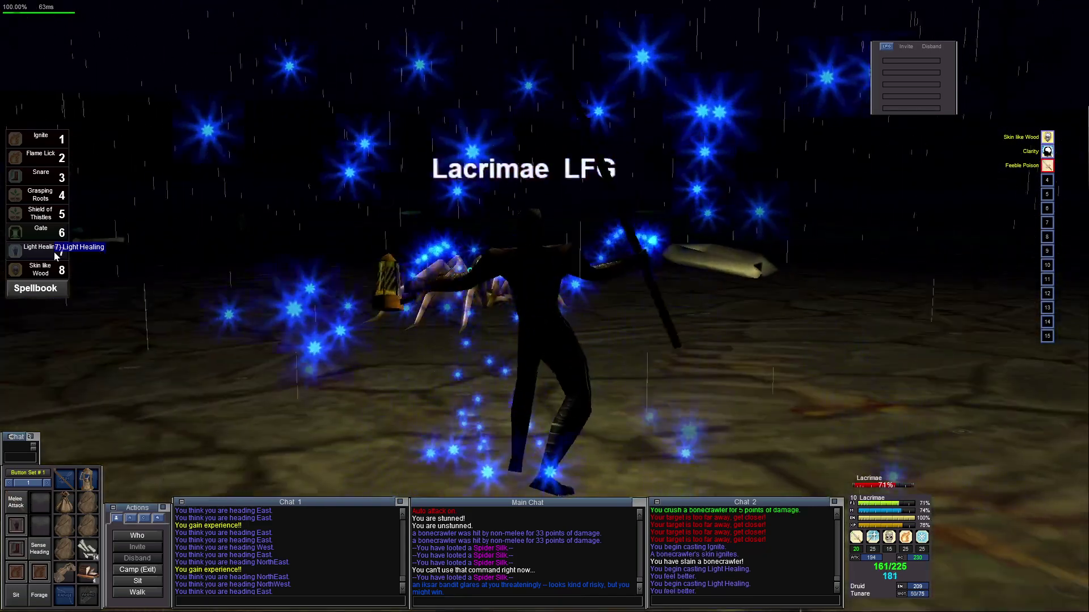
left_click(55, 253)
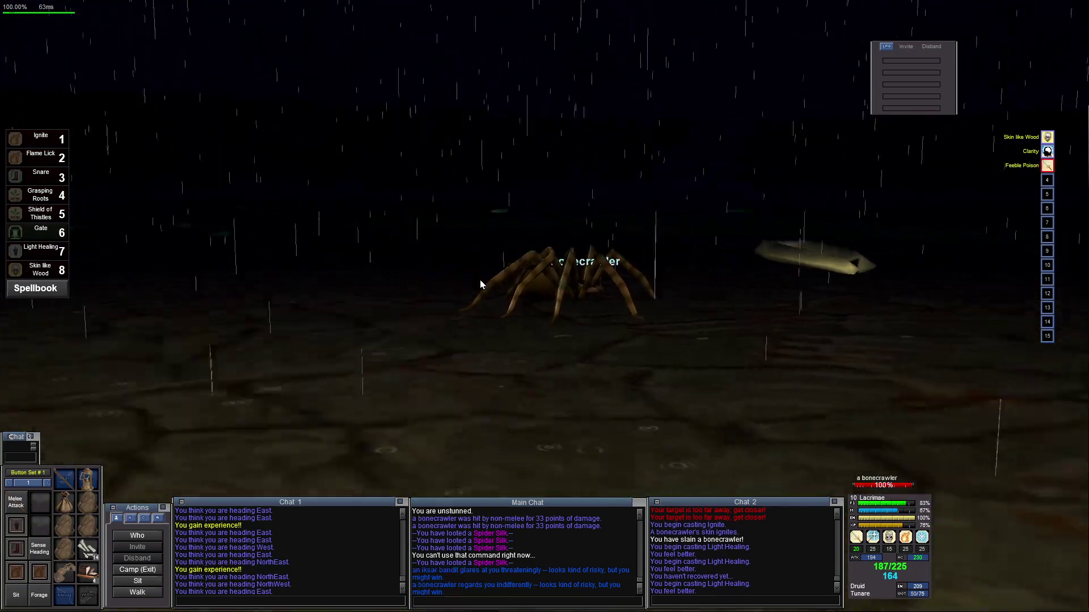
left_click(461, 270)
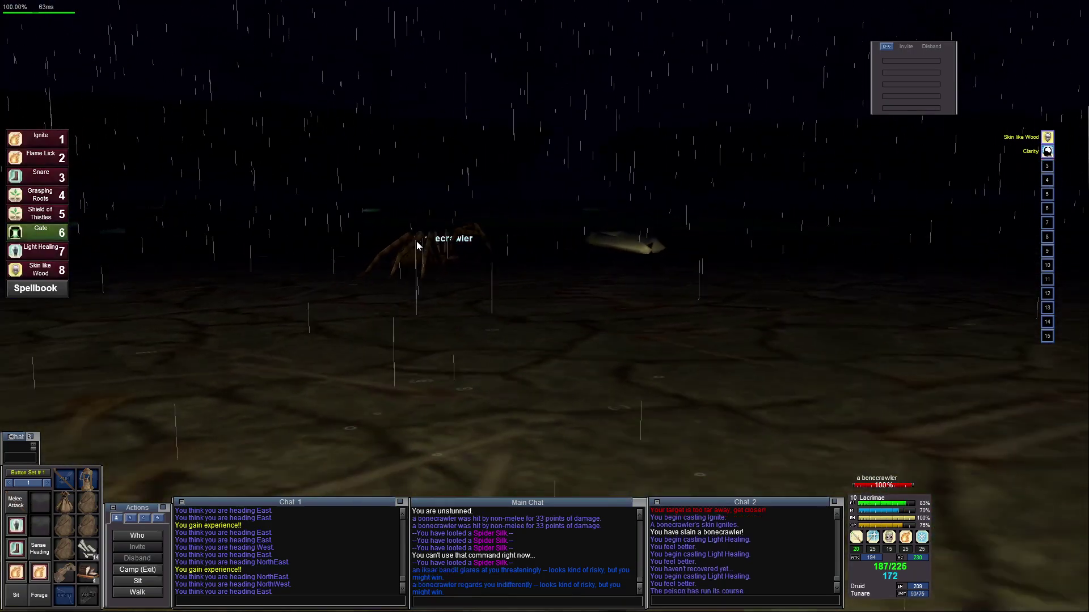
Ignite the targeted bonecrawler, run up to it and start melee auto-attack
left_click_drag(205, 179, 103, 137)
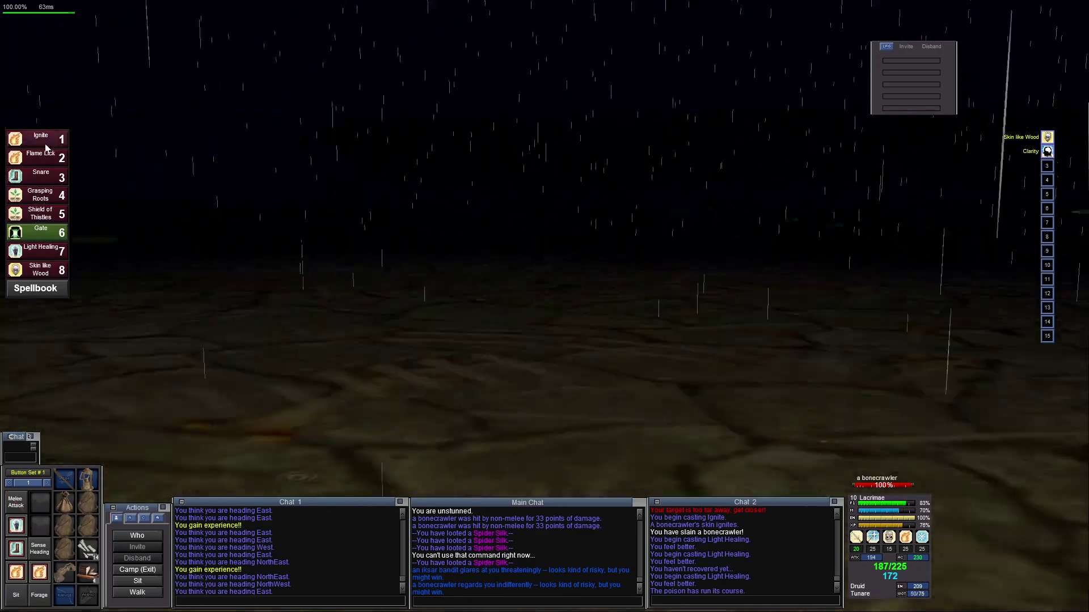
left_click(45, 146)
key("F9")
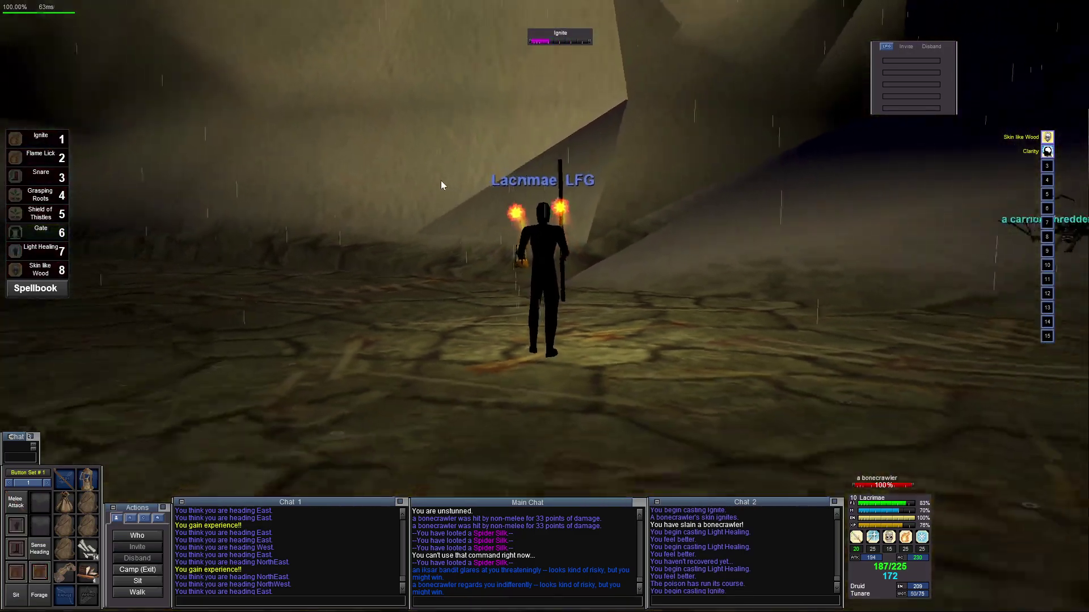
left_click_drag(434, 183, 527, 183)
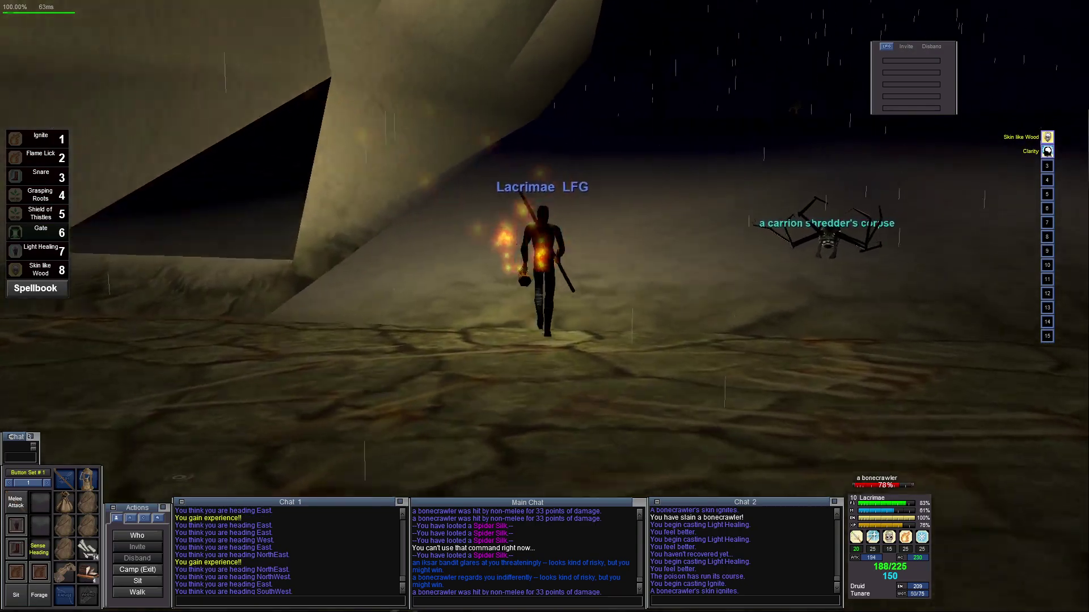
key("Left")
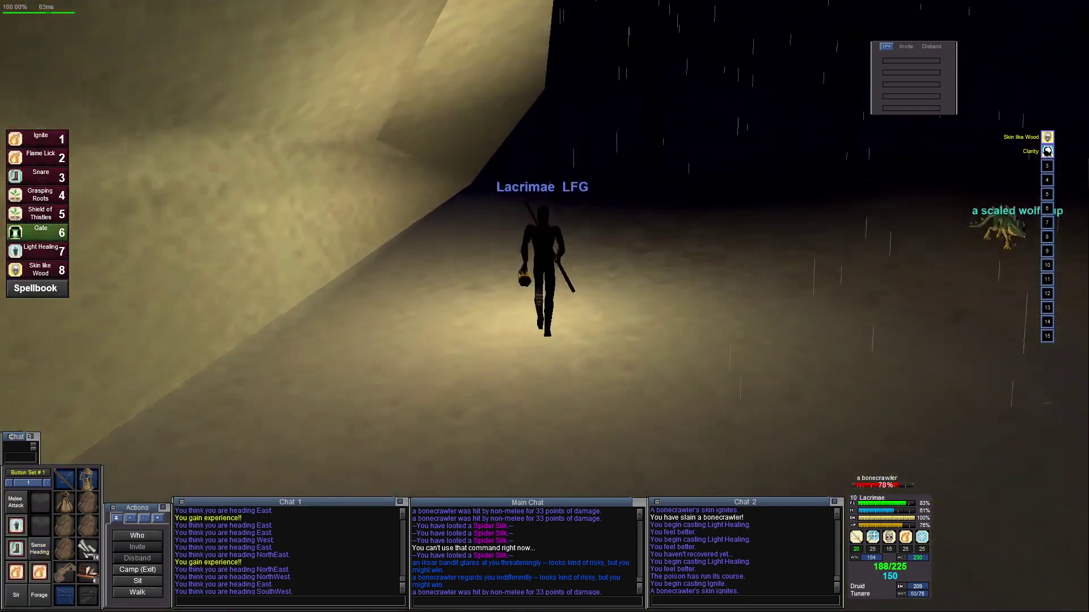
key("Right")
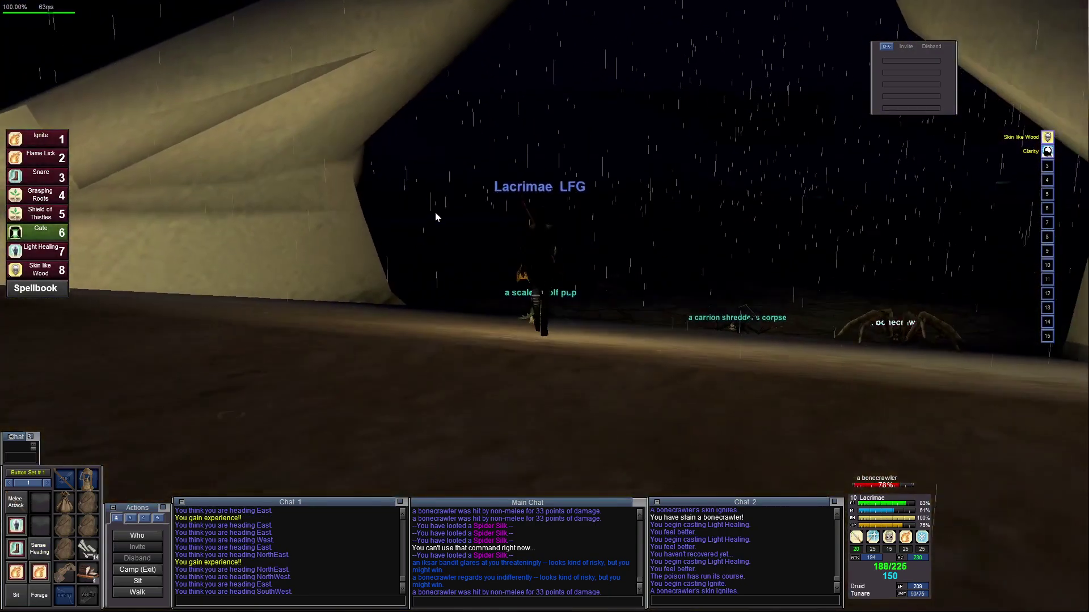
key("Right")
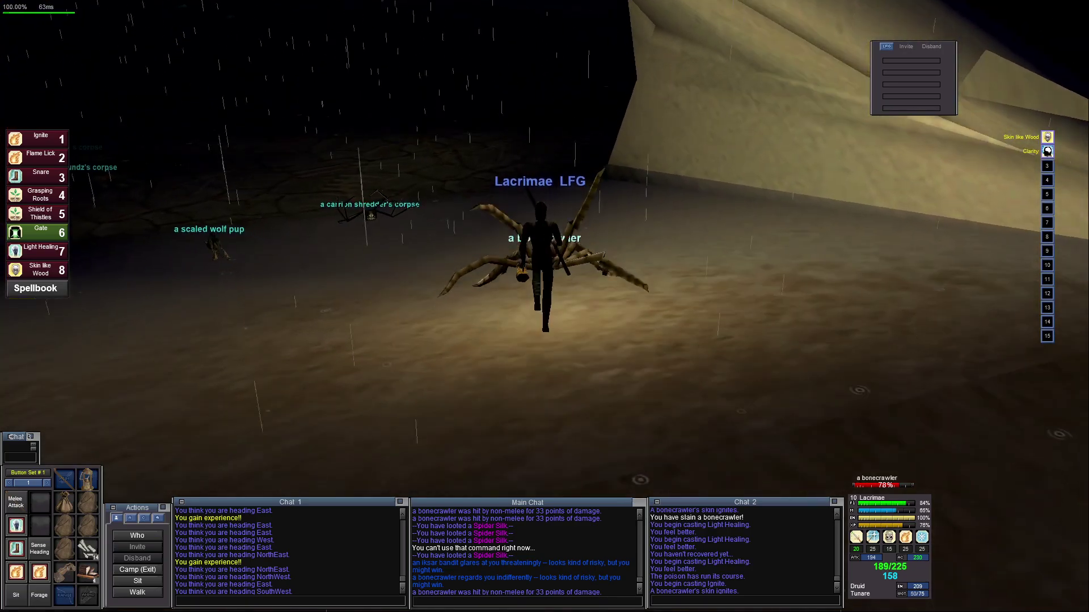
key("q")
key("Left")
key("Left")
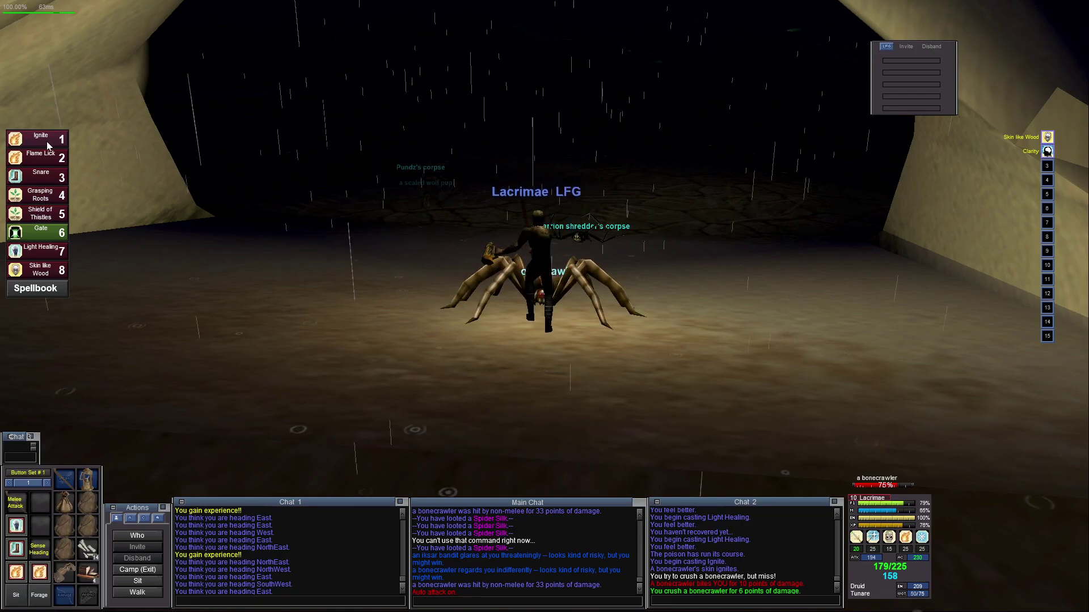
Burn the bonecrawler down with Ignite and Flame Lick until it dies
key("Right")
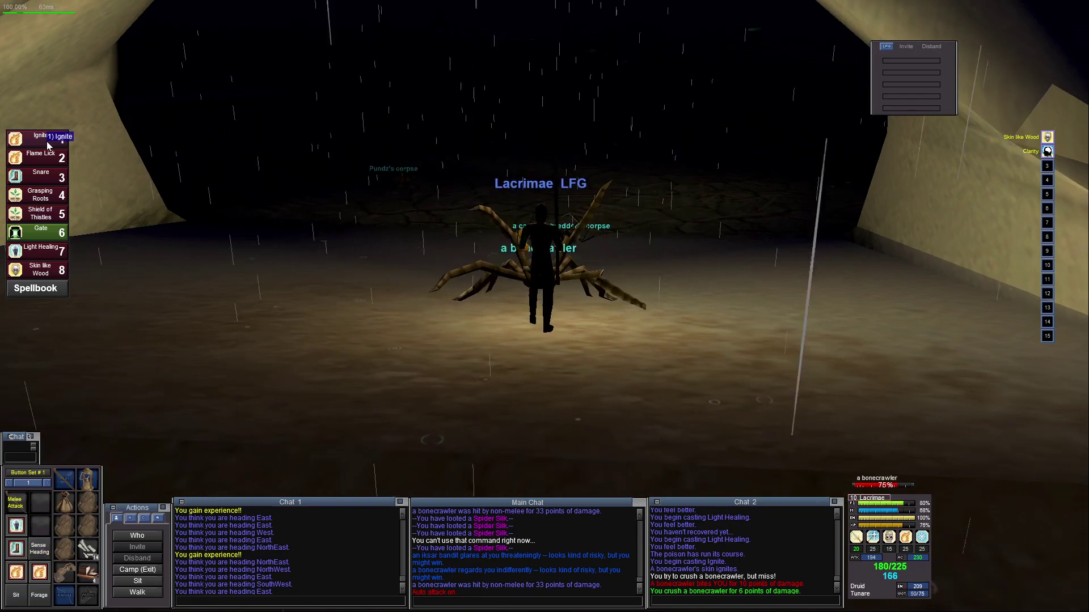
left_click(46, 145)
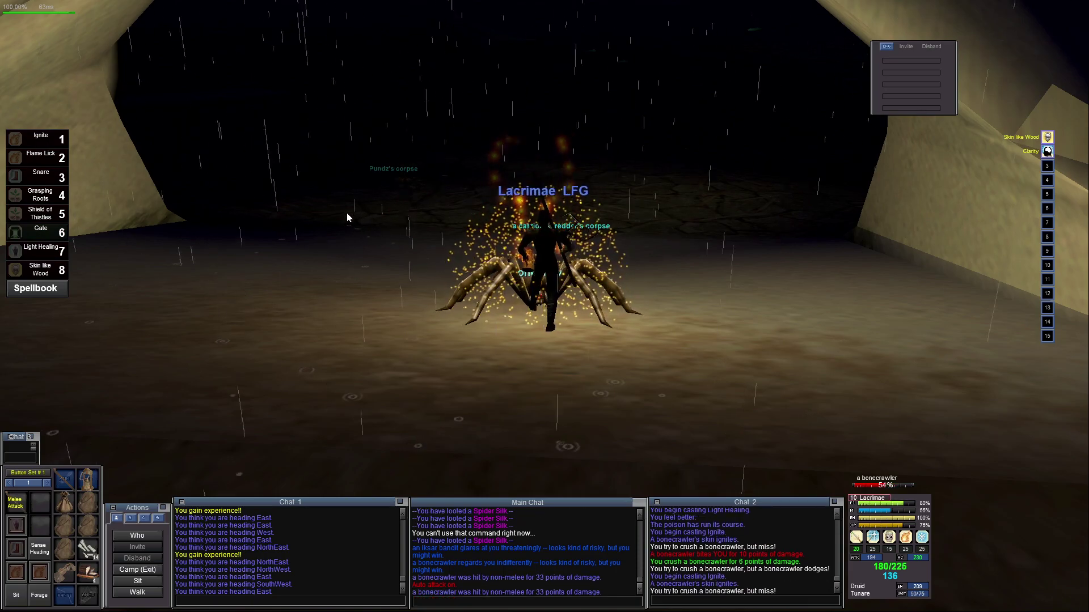
left_click(38, 160)
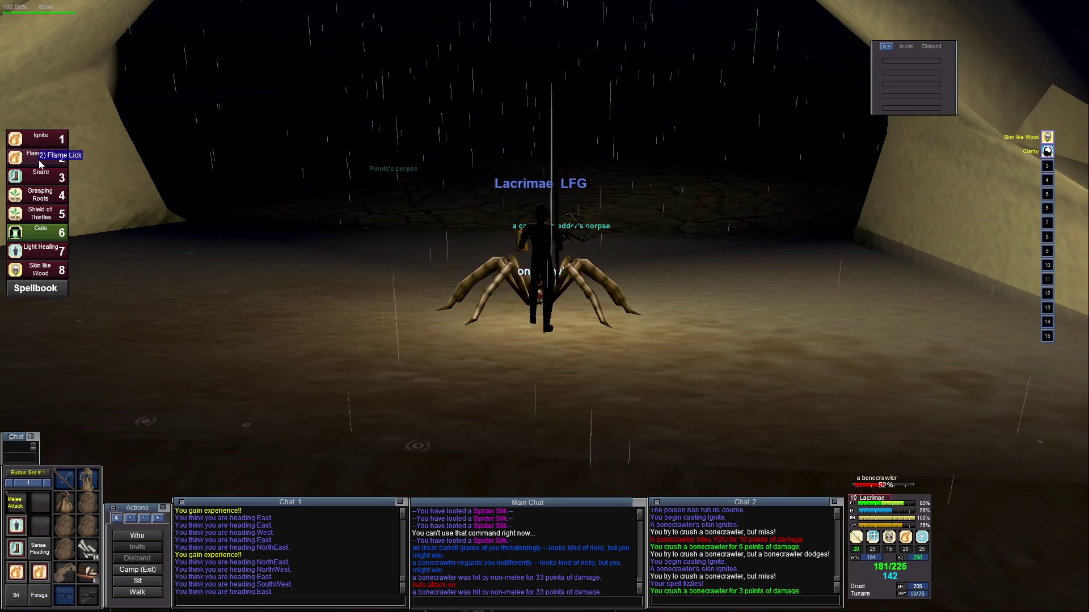
left_click(39, 160)
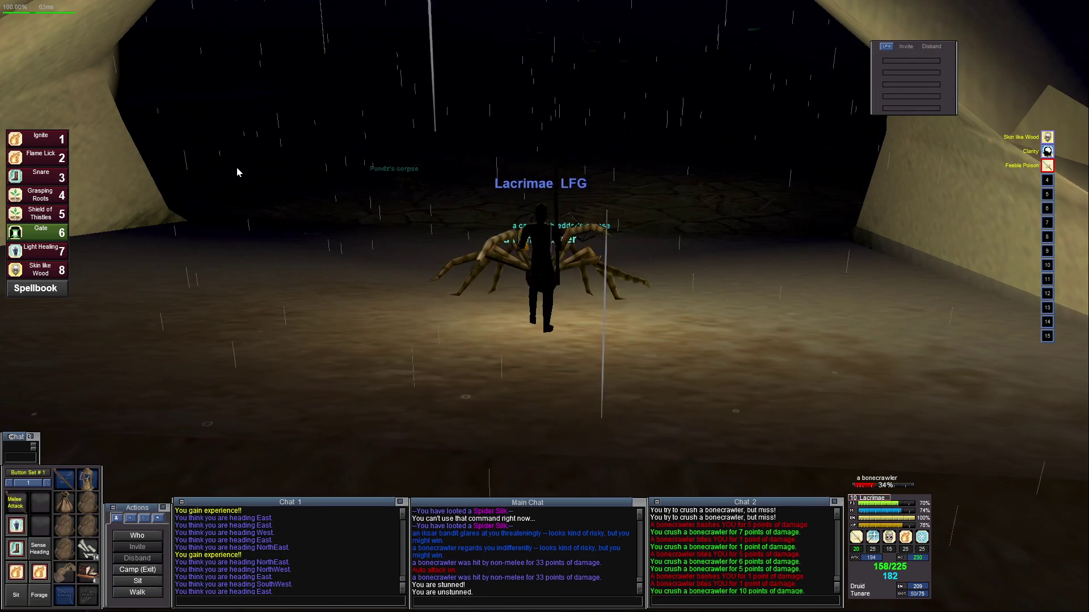
mouse_move(236, 168)
left_mouse_down()
mouse_move(256, 168)
mouse_move(247, 153)
left_mouse_up()
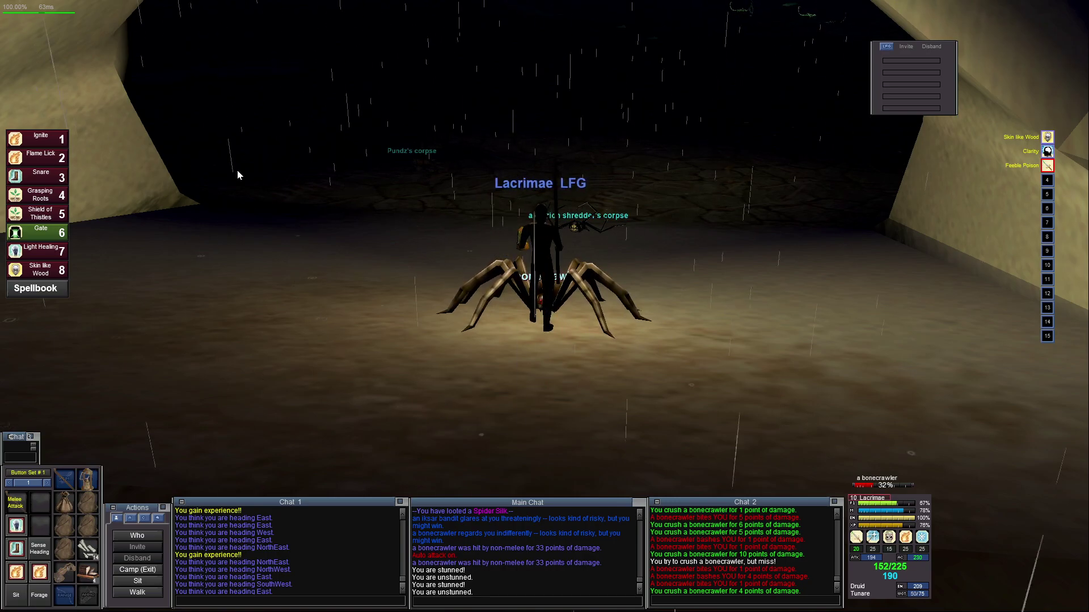
left_click(40, 140)
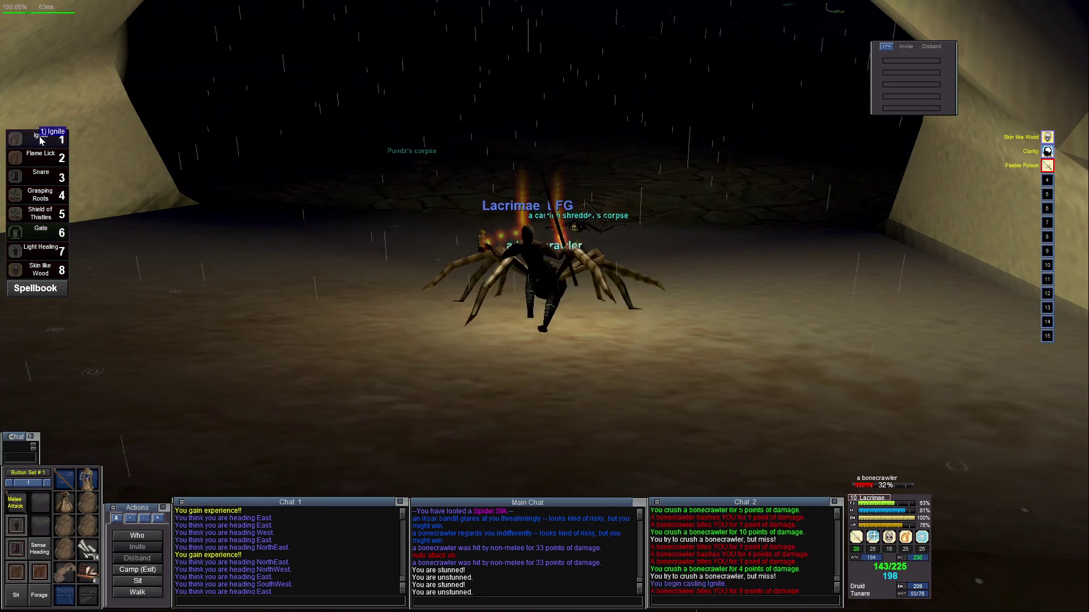
left_click(40, 139)
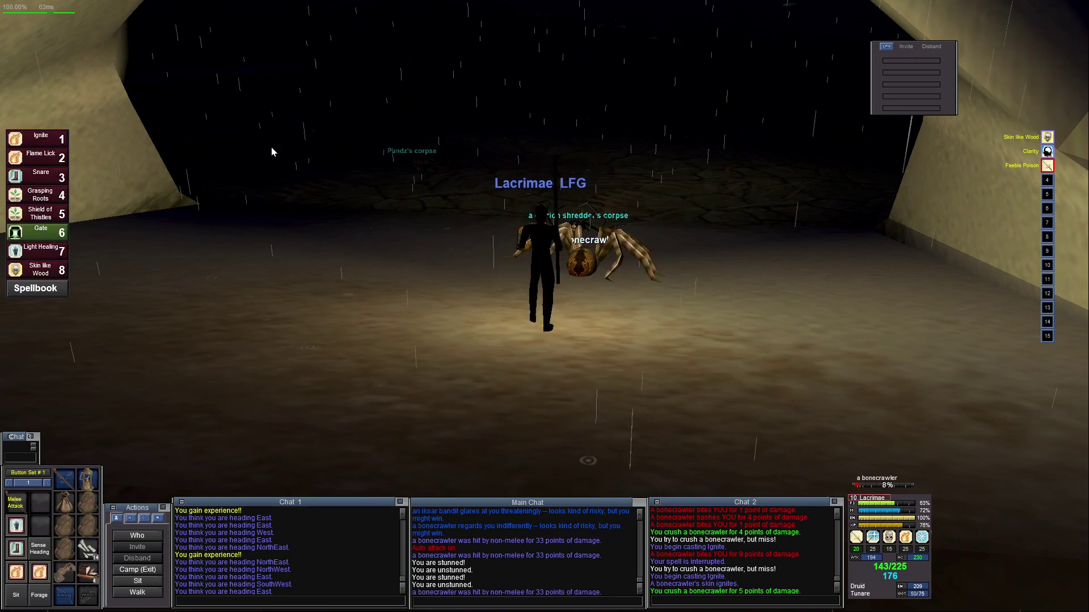
Loot the three Spider Silks from the bonecrawler's corpse and close the loot window
key("Right")
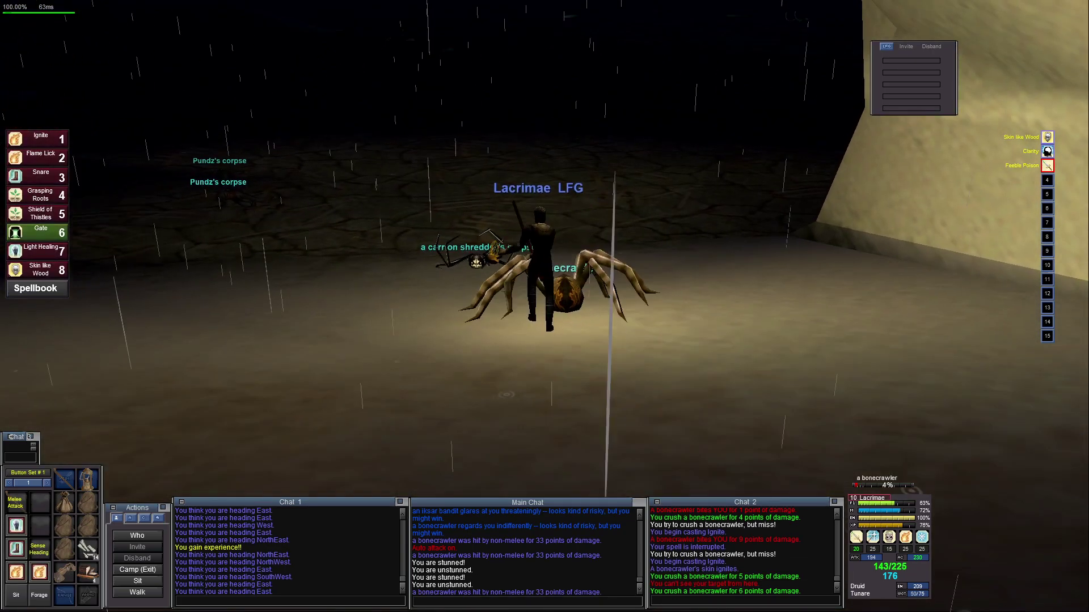
key("Left")
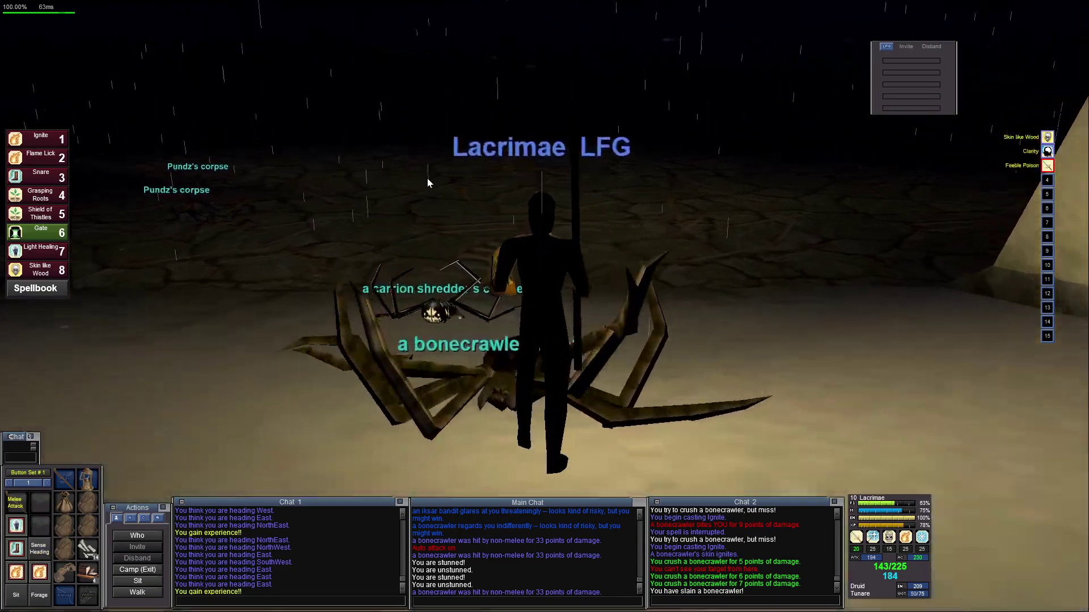
scroll(427, 178, "up", 5)
right_click(553, 264)
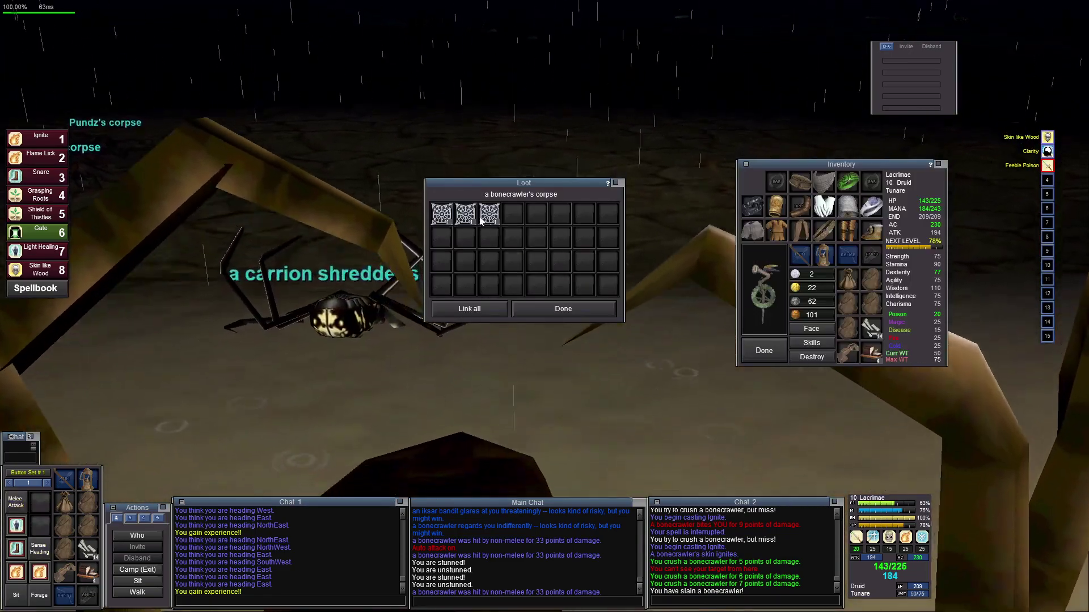
key("Left")
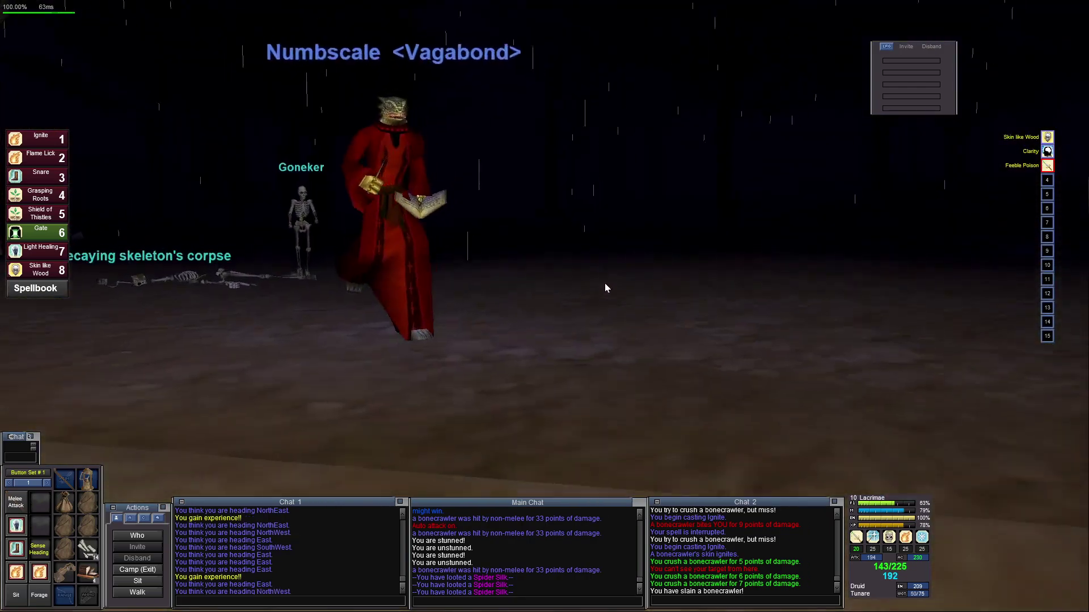
Target Lacrimae and cast Light Healing on herself, raising health to 169 of 225
key("c")
scroll(603, 236, "down", 3)
key("Right")
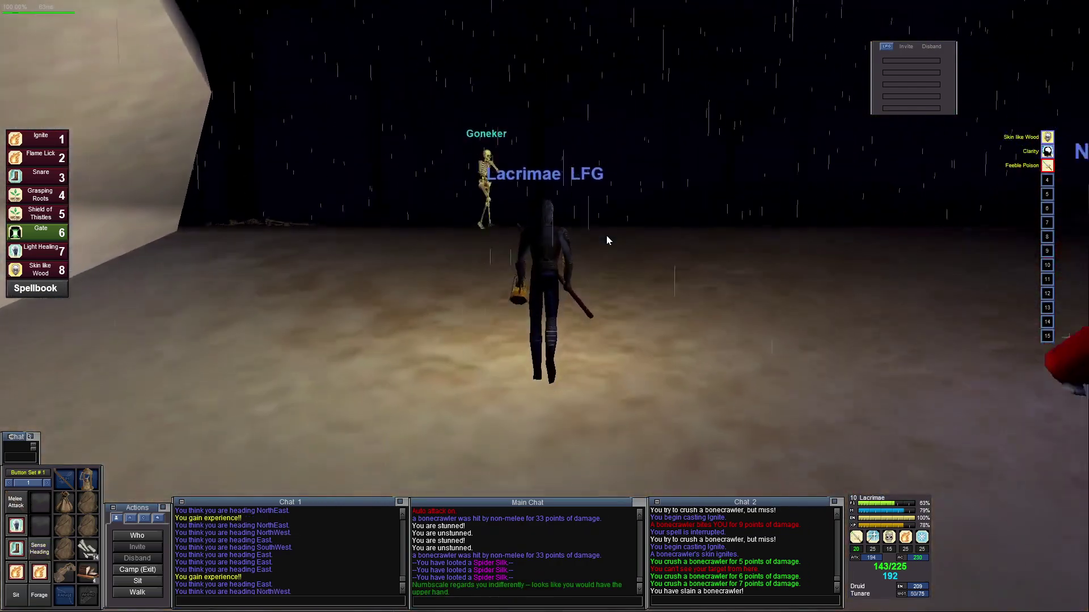
key("Left")
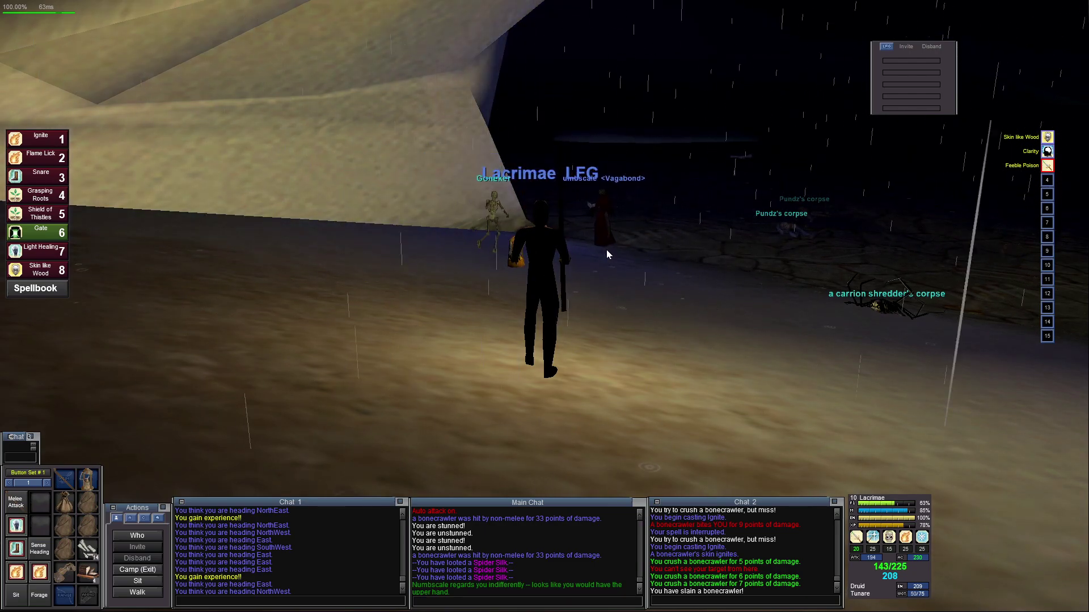
left_click(604, 228)
key("Right")
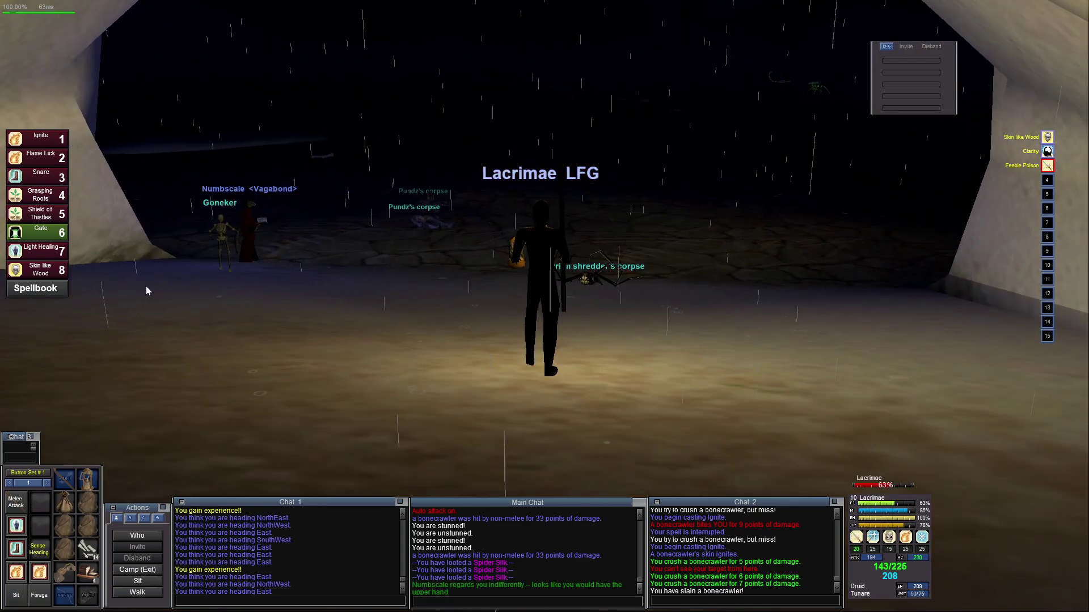
left_click(63, 257)
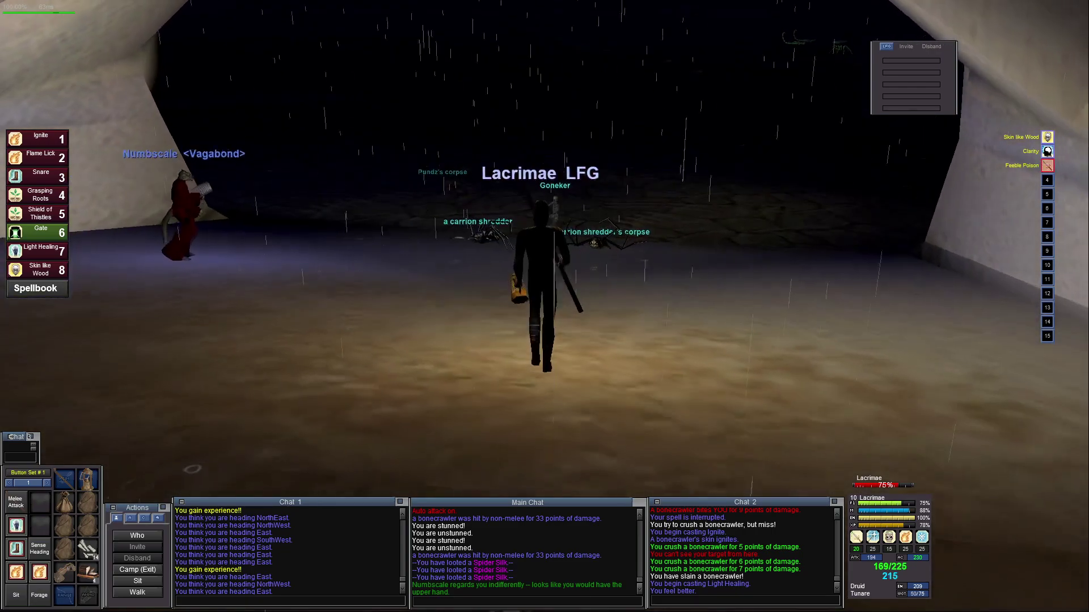
left_click_drag(254, 302, 388, 279)
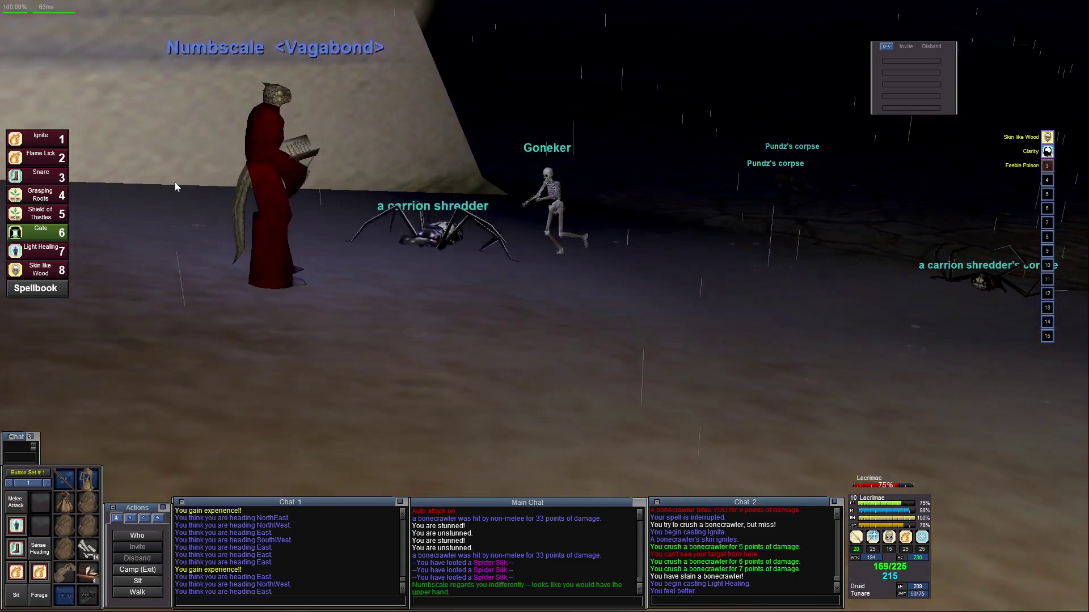
Target the red-robed companion Numbscale and cast Light Healing on him
left_click(263, 196)
scroll(288, 210, "down", 2)
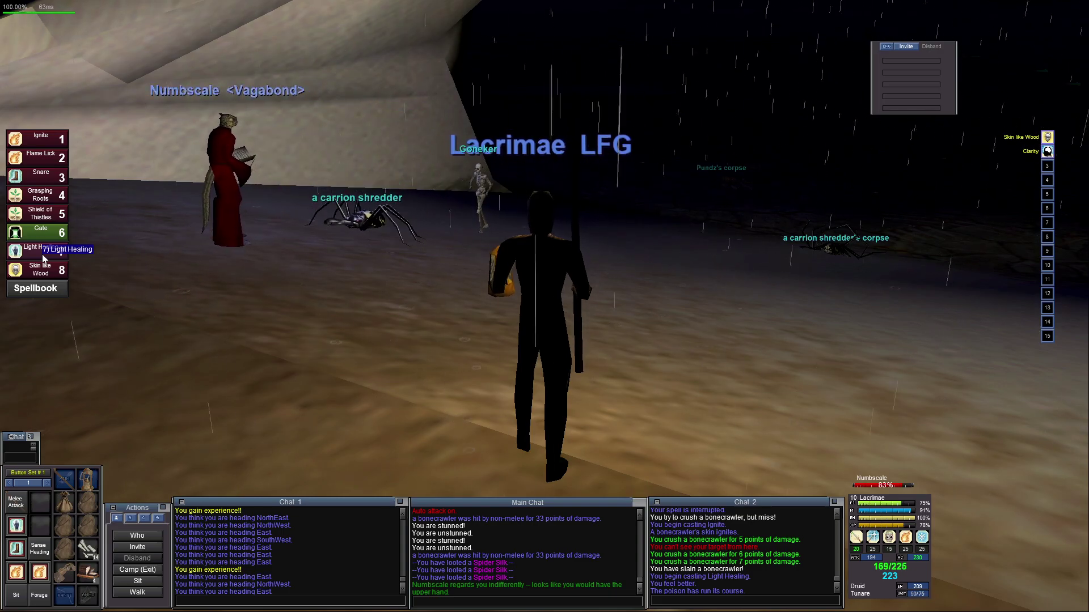
key("Left")
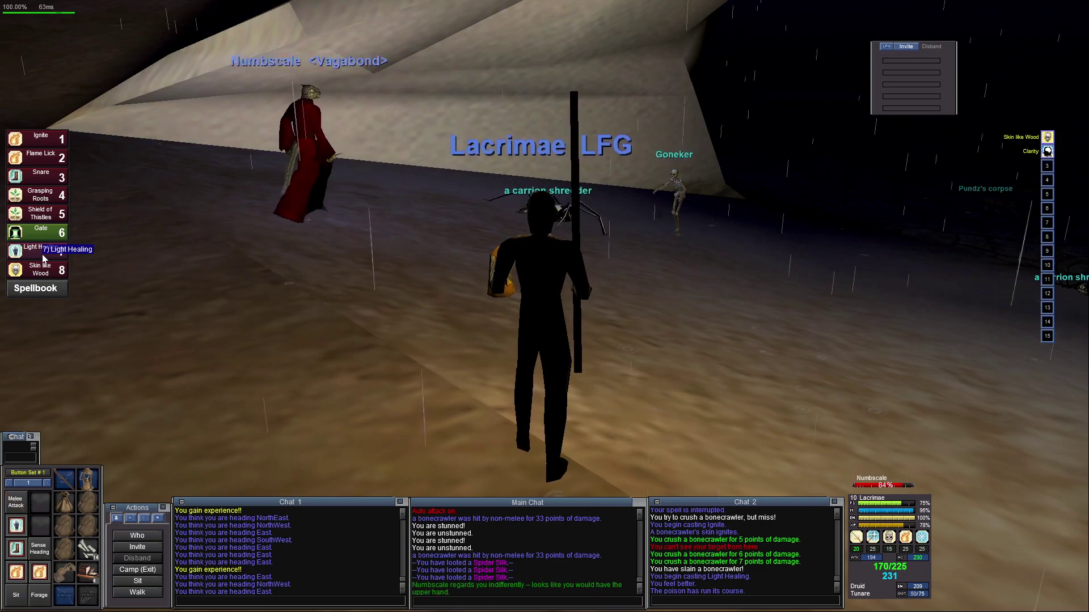
left_click(42, 254)
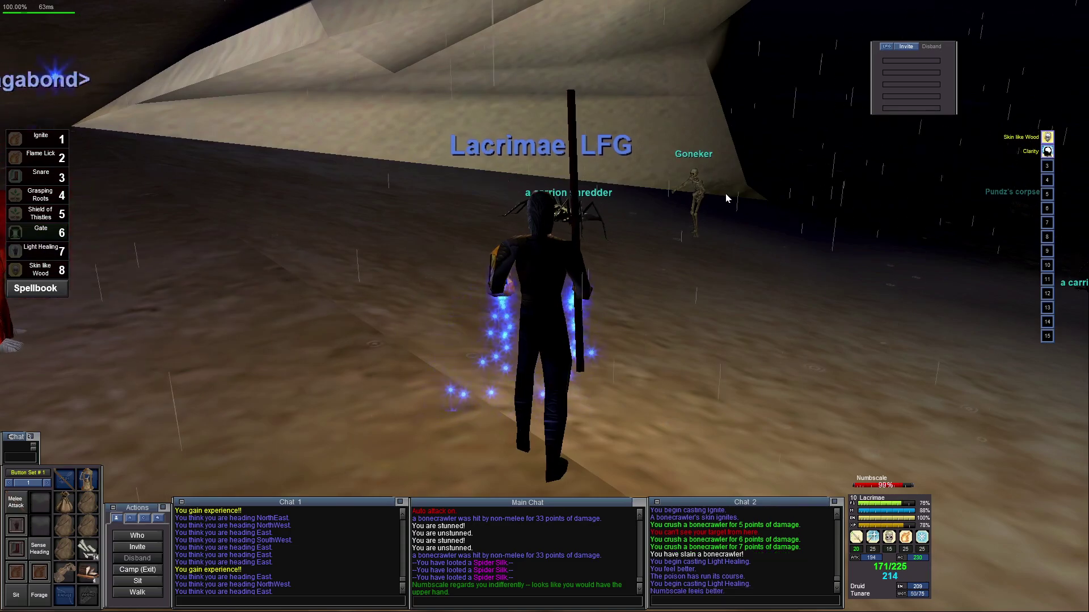
Target the skeleton pet Goneker and give it Skin like Wood and a Light Healing
left_click(700, 195)
key("Right")
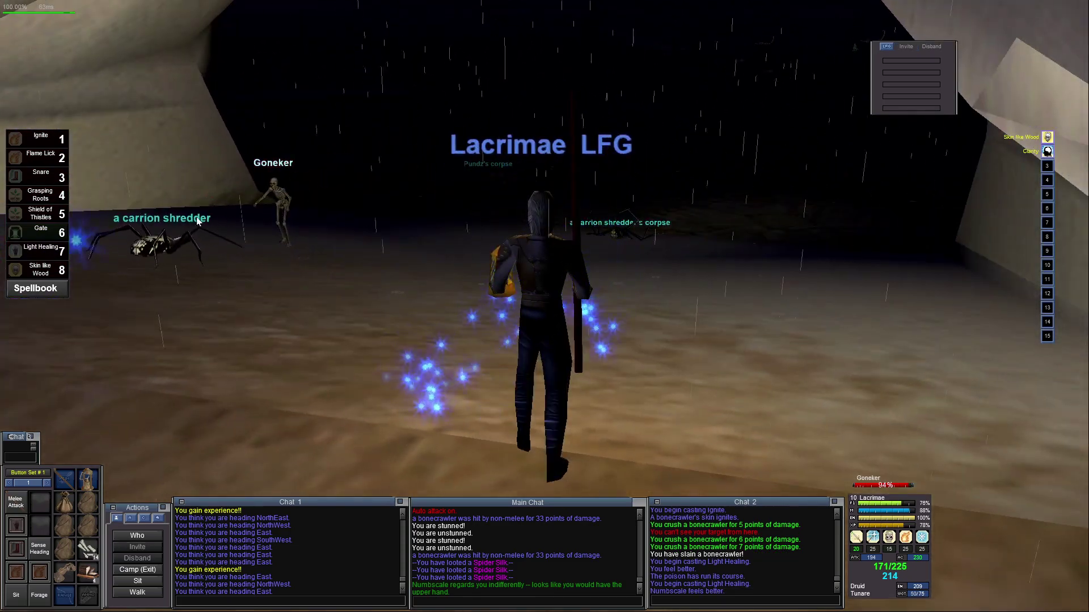
left_click(185, 237)
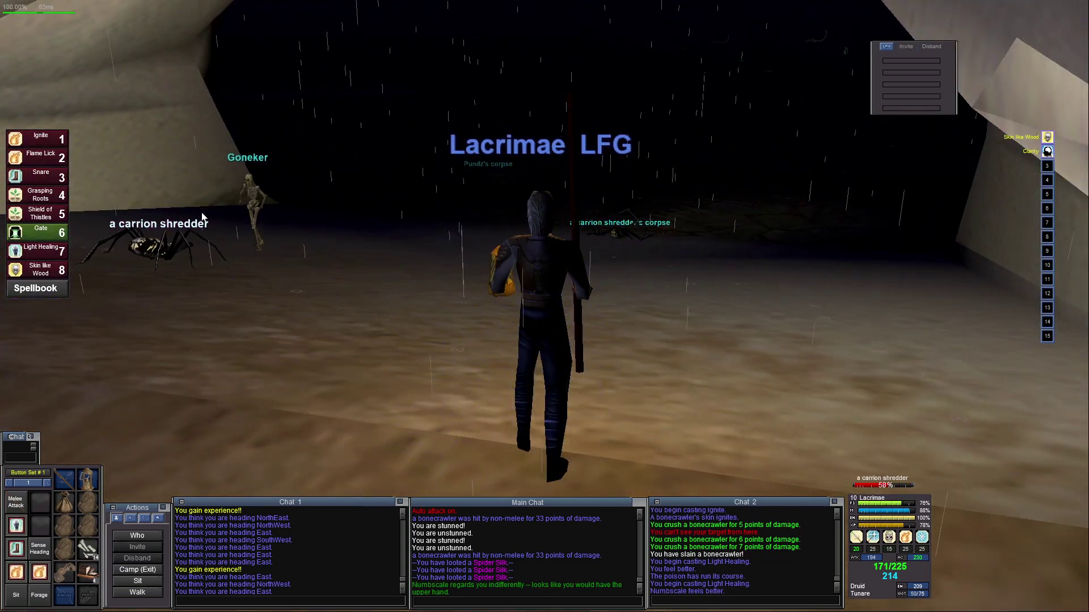
left_click(248, 200)
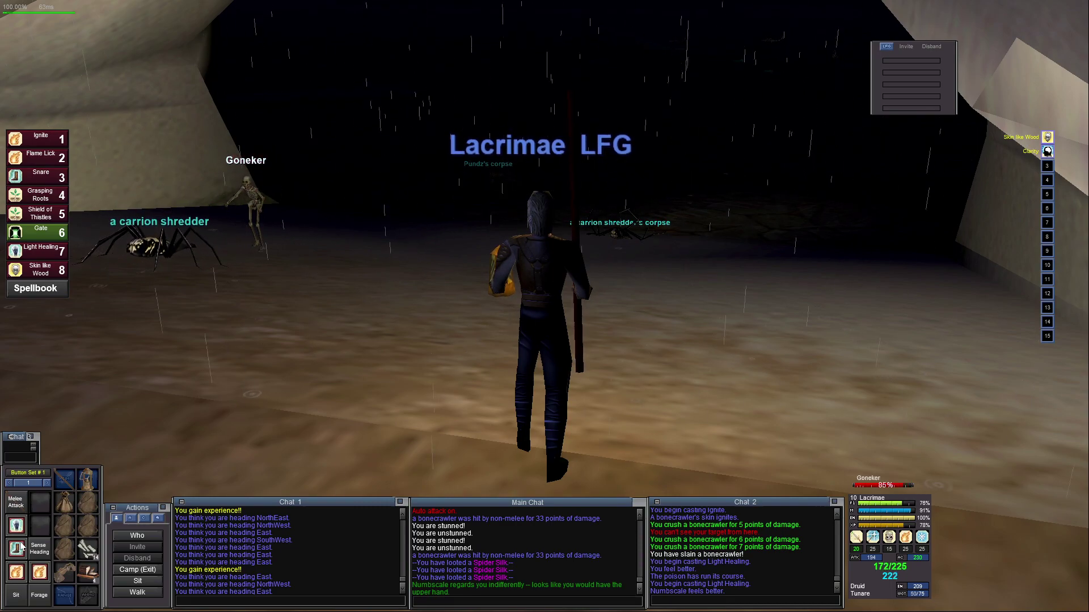
left_click(42, 272)
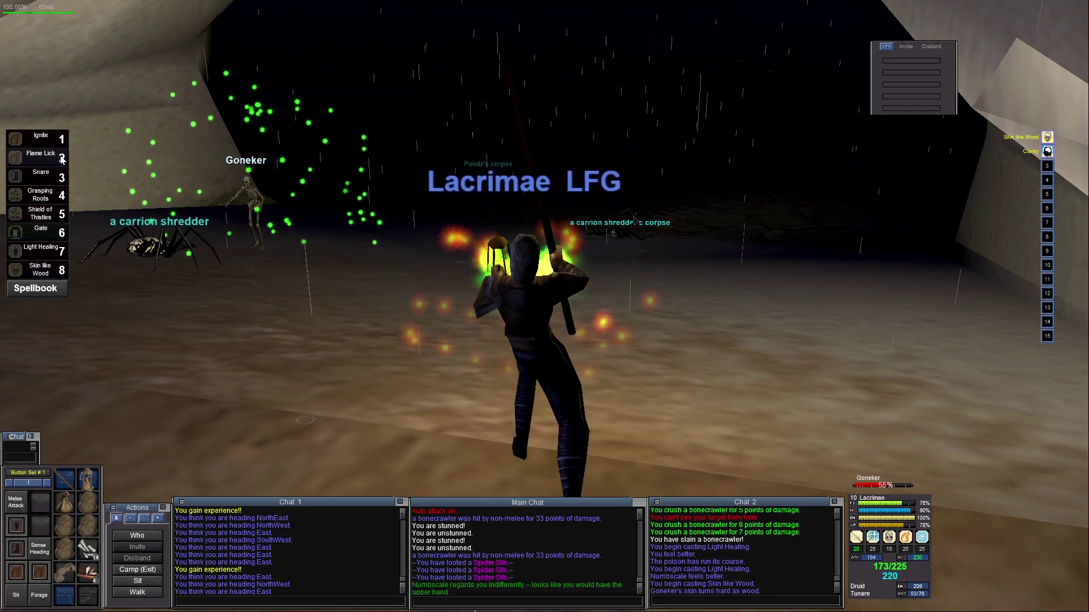
key("Left")
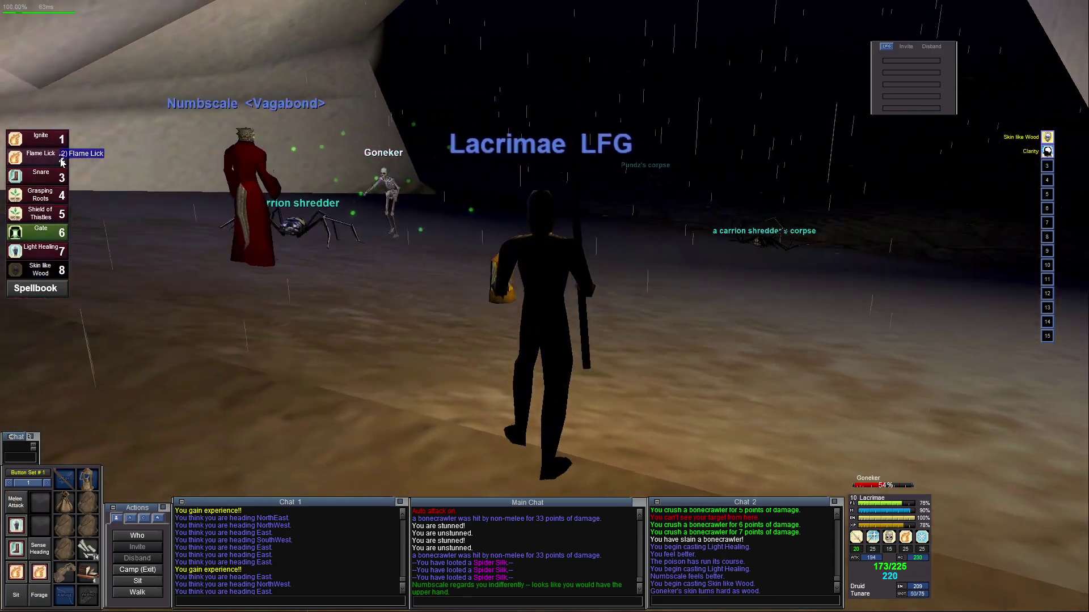
left_click(34, 253)
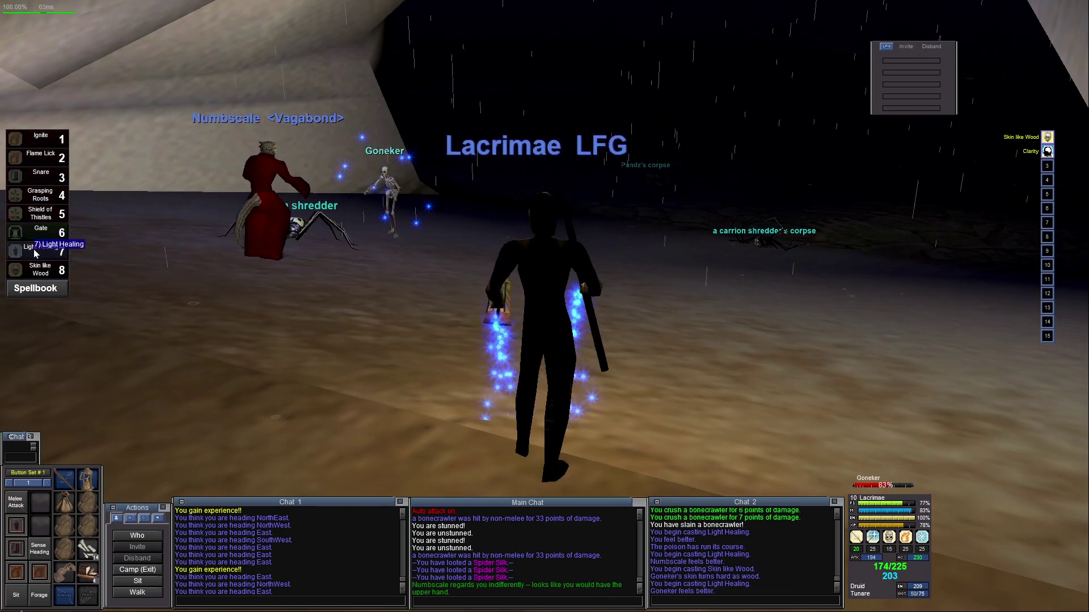
Retarget Numbscale and turn away from the group
left_click(262, 164)
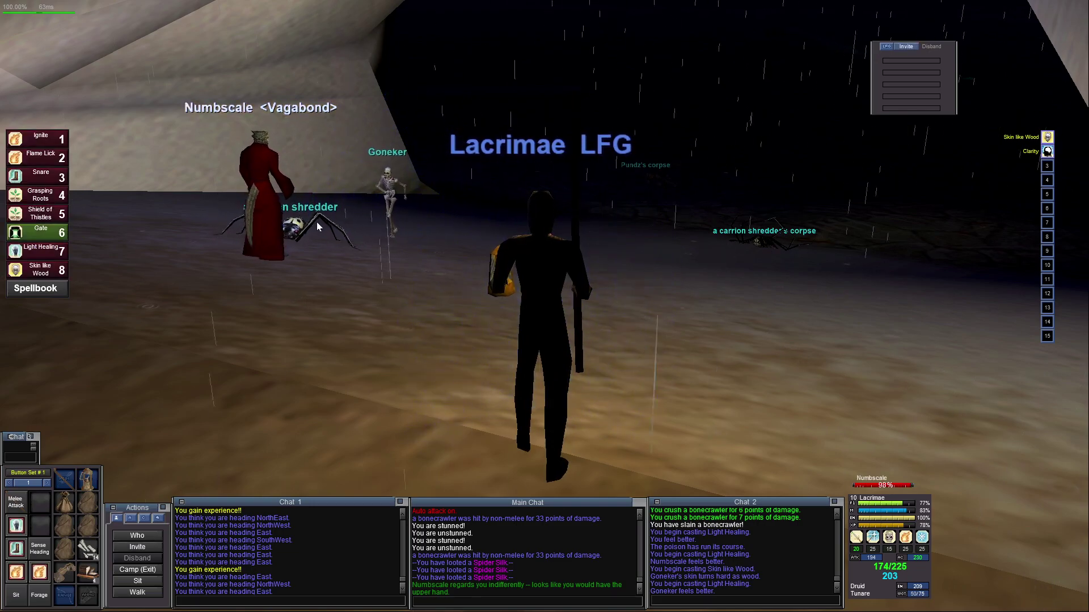
key("Right")
key("Left")
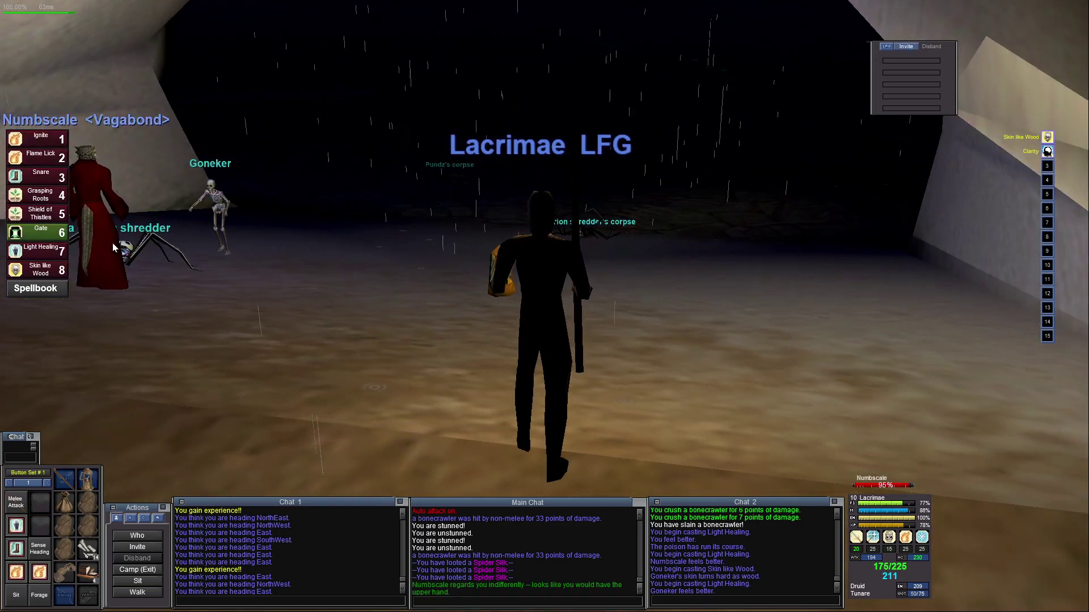
Forage for food and eat the fruit found
left_click(38, 596)
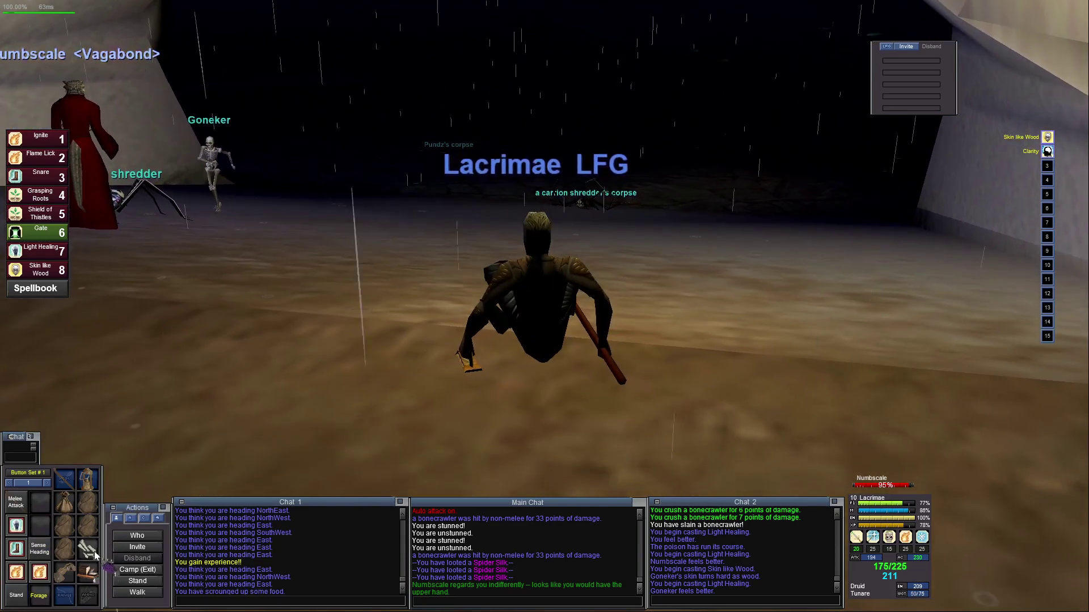
left_click(91, 551)
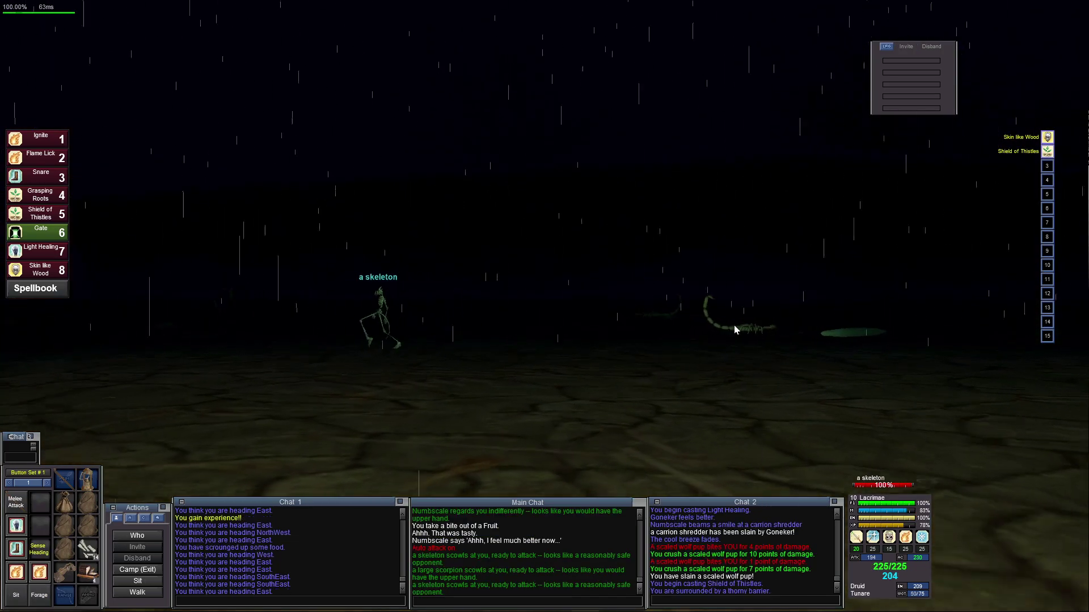
Target the giant scorpion, cast Ignite on it and head around the rock structure
left_click(735, 324)
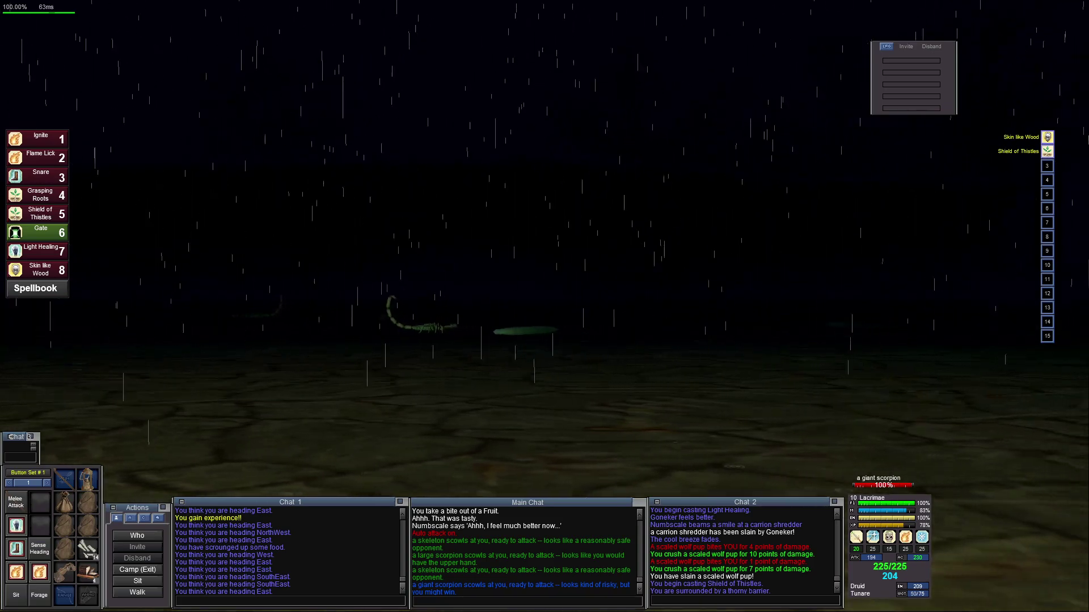
key("1")
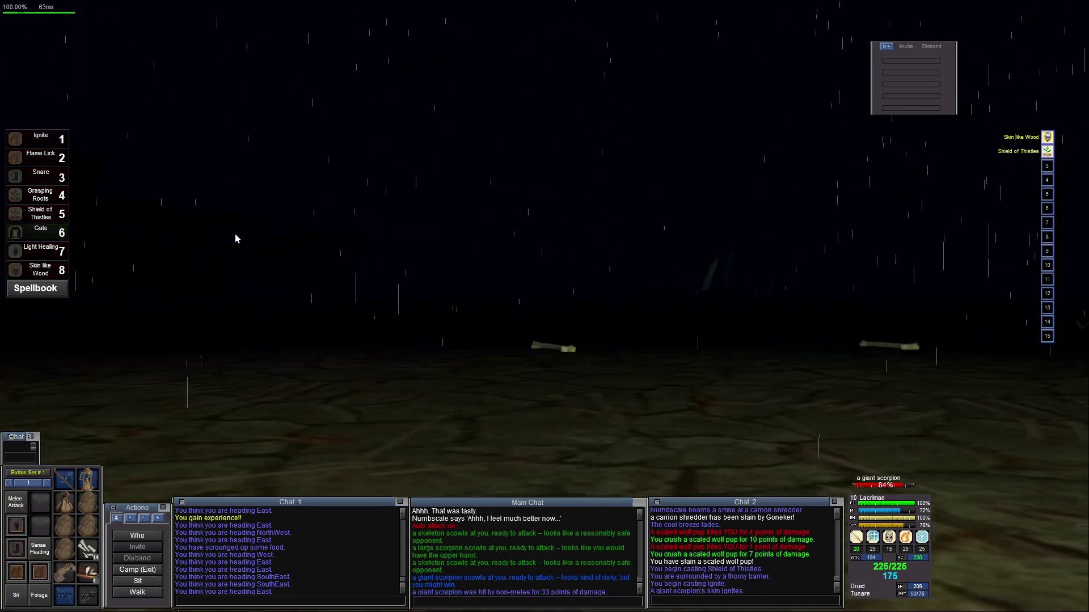
key("a")
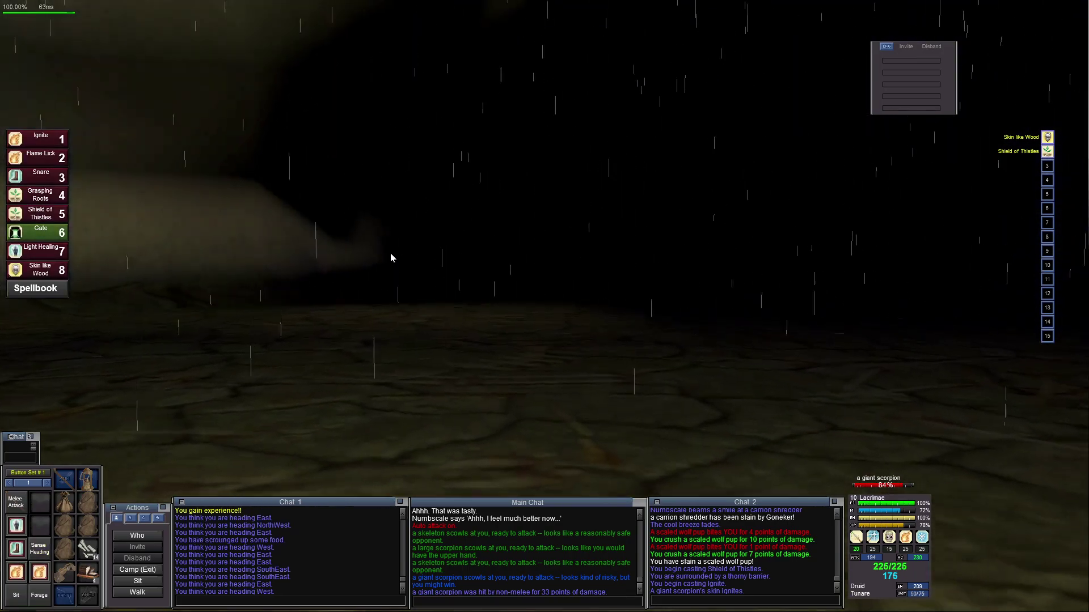
key("d")
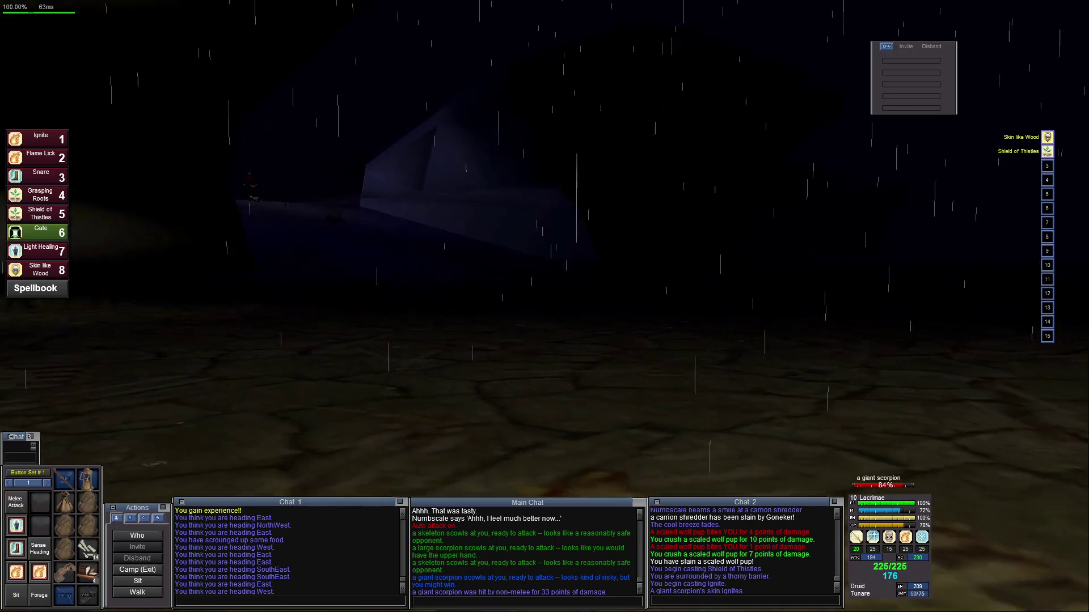
key("w")
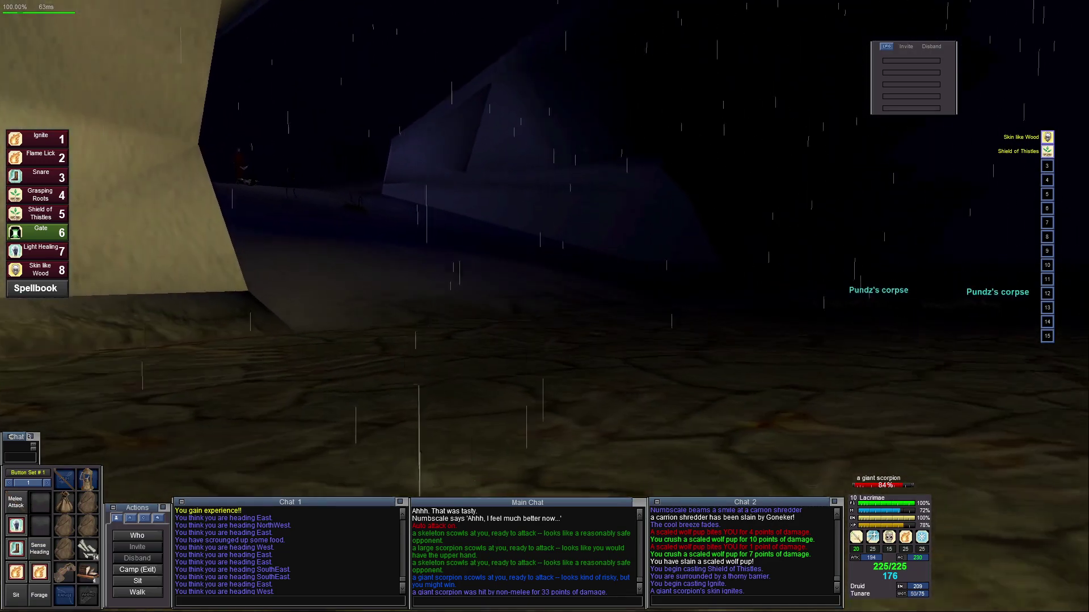
Run back around the rocks to the giant scorpion and start melee auto-attack
key("a")
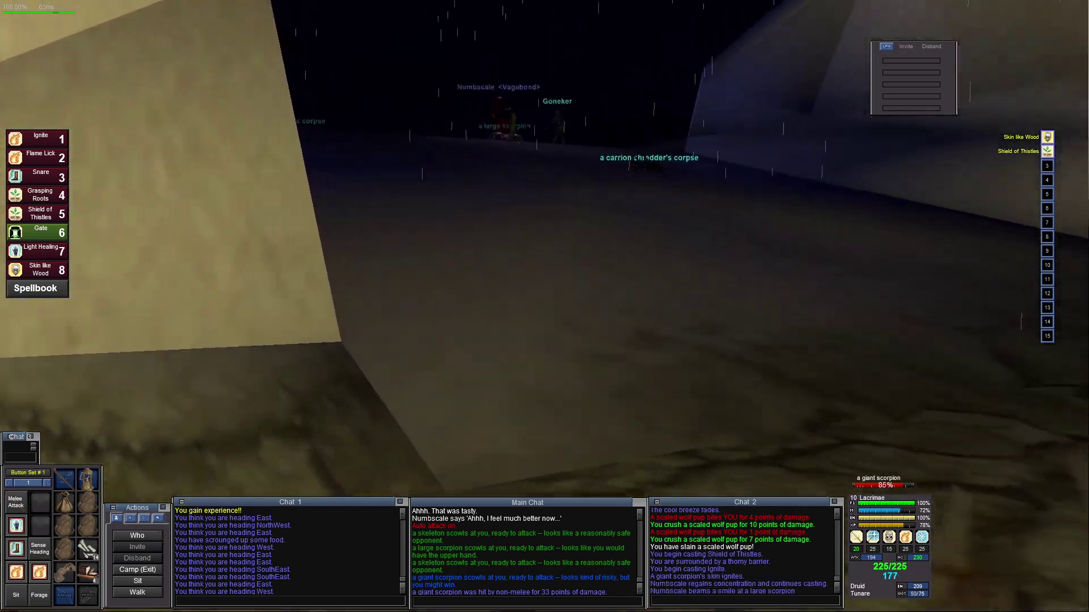
key("w")
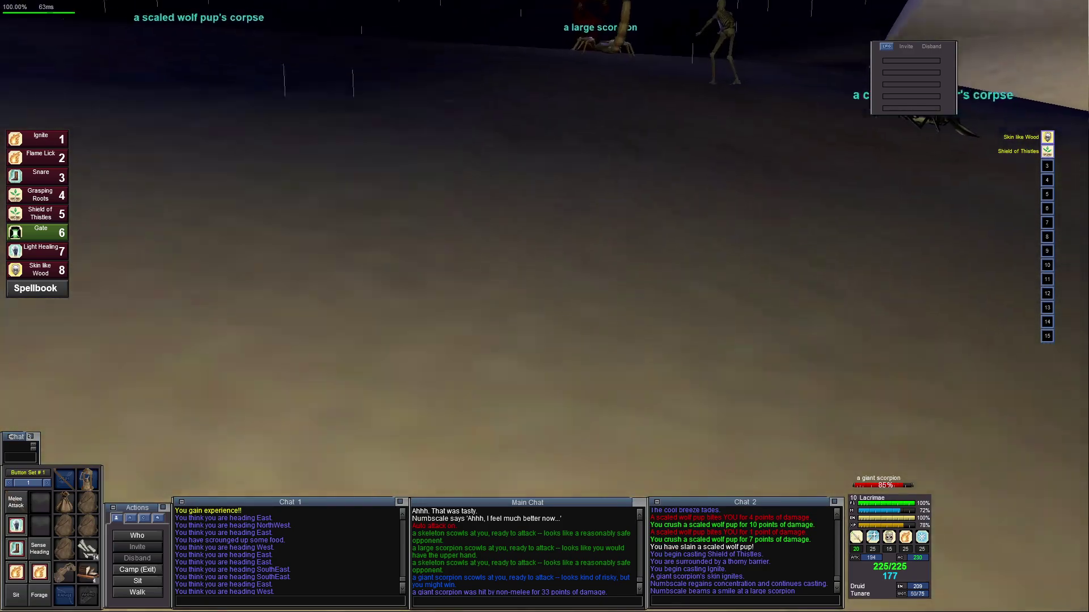
key("d")
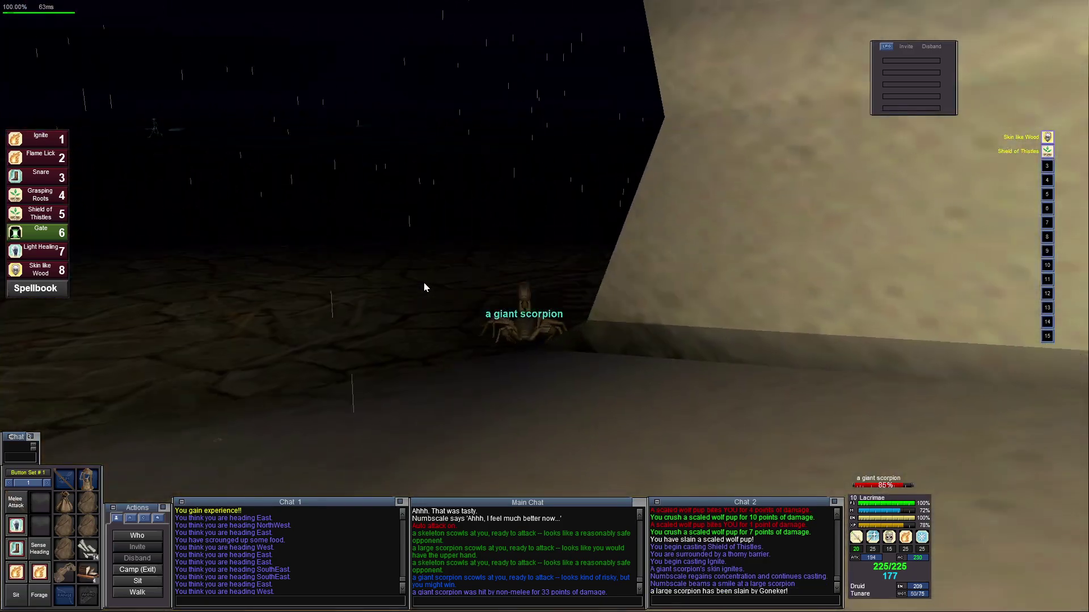
key("w")
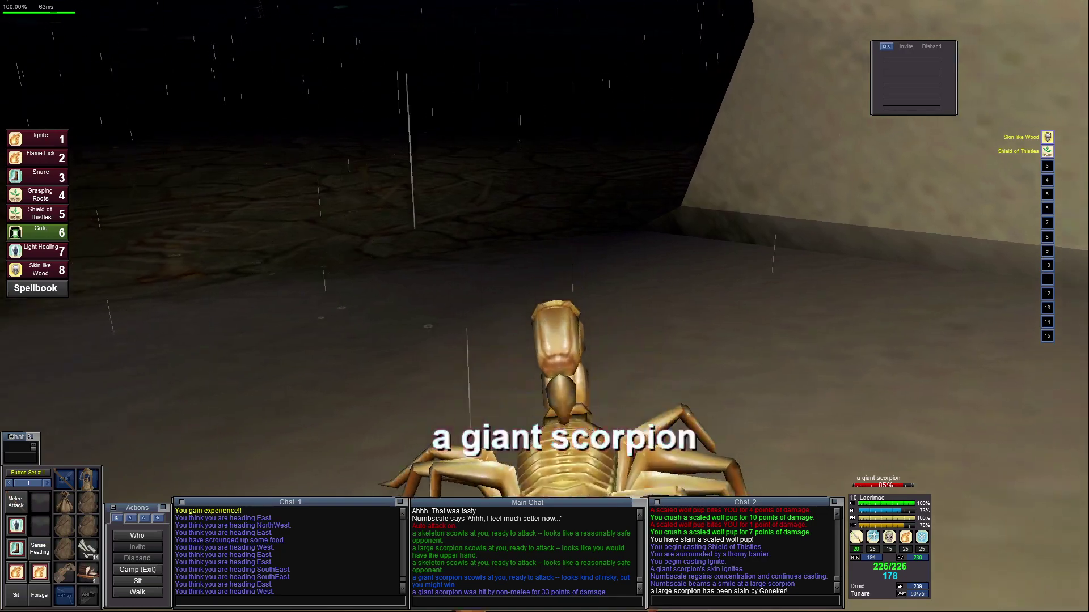
key("q")
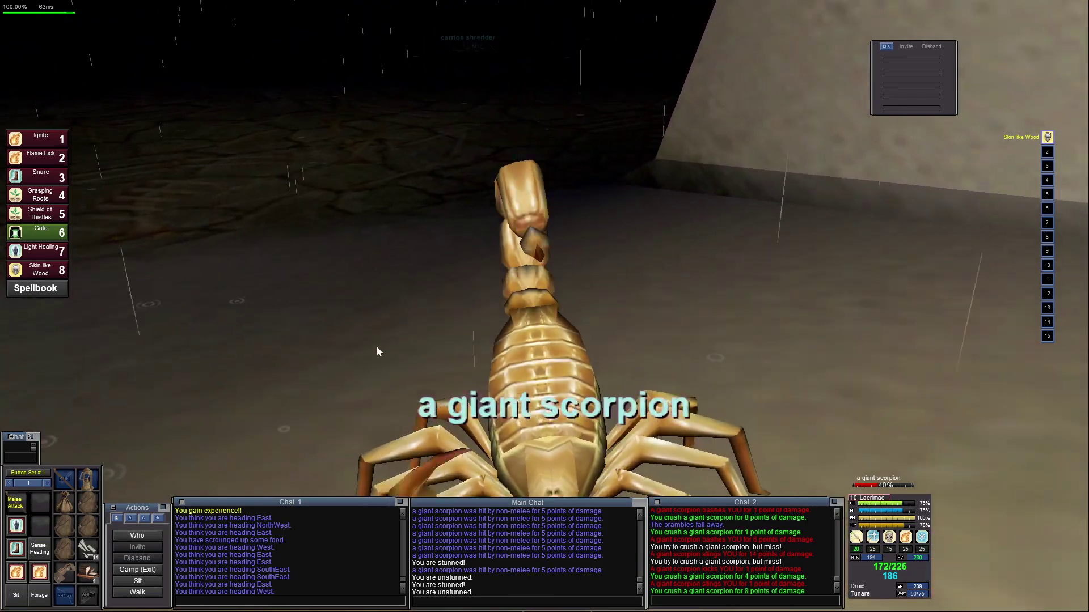
Cast Ignite and Flame Lick on the giant scorpion to finish it off
left_click(43, 140)
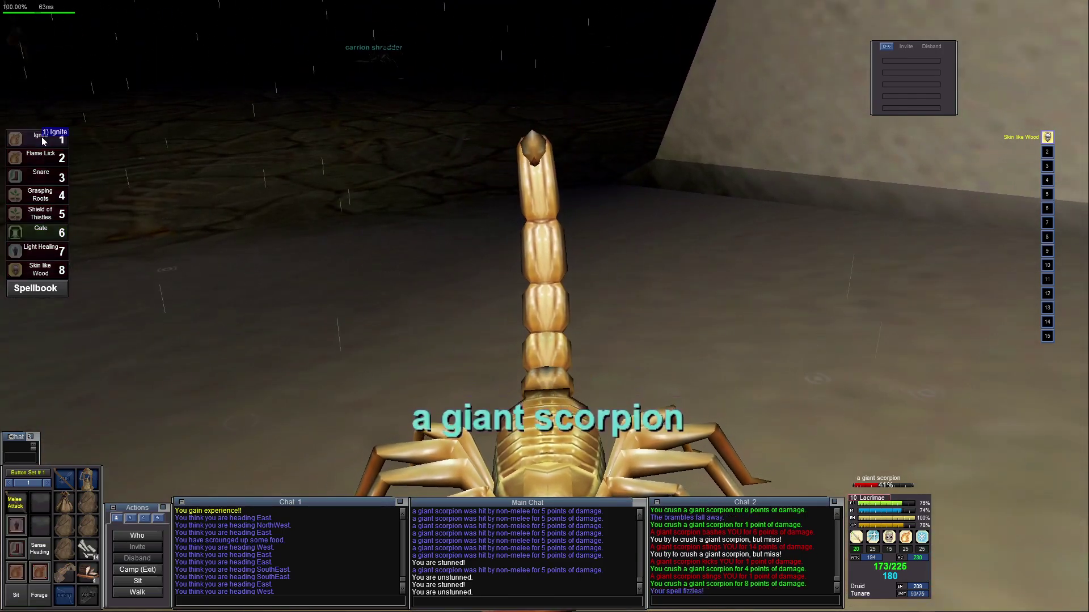
left_click(43, 141)
key("F9")
scroll(490, 154, "down", 5)
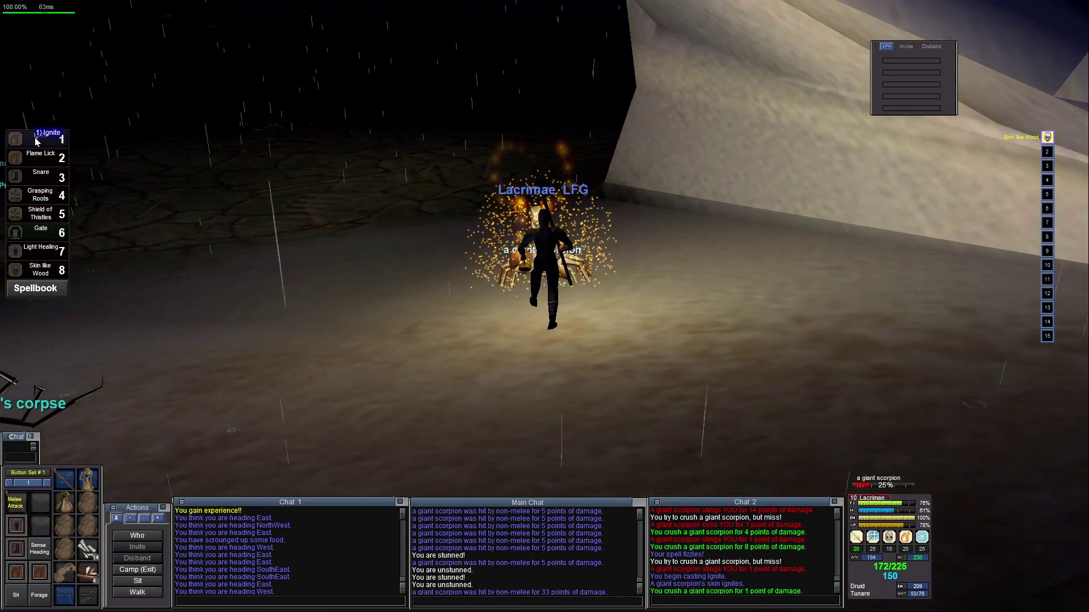
left_click(38, 140)
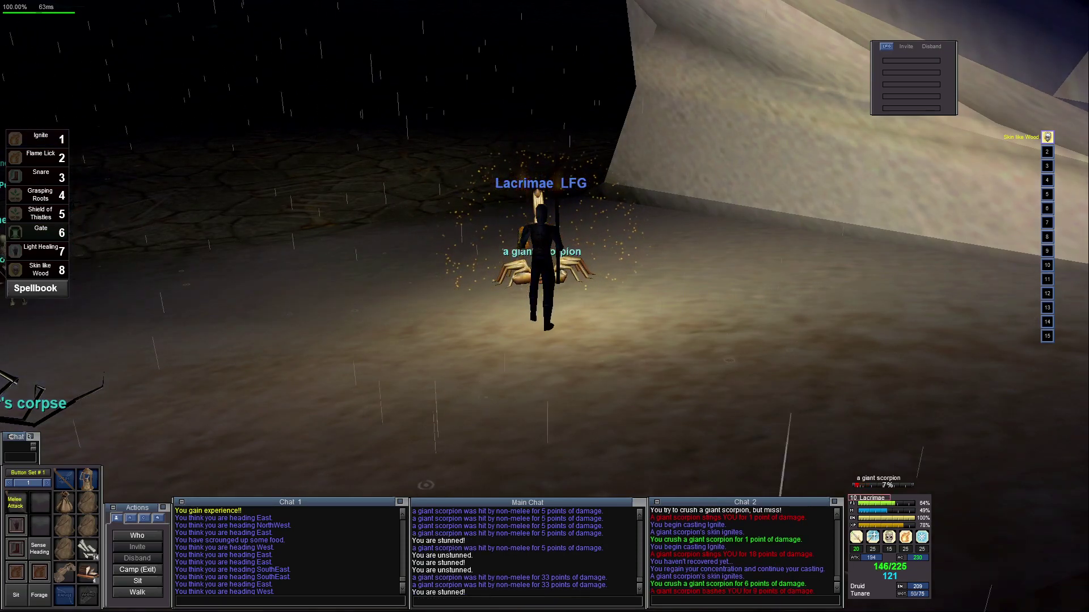
key("Left")
key("Left")
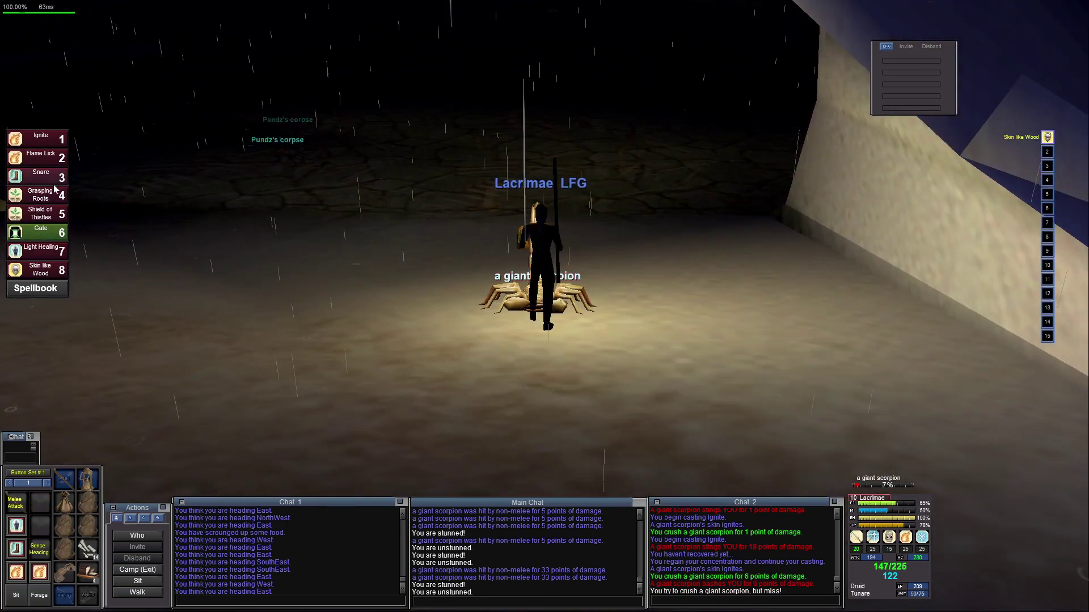
left_click(39, 162)
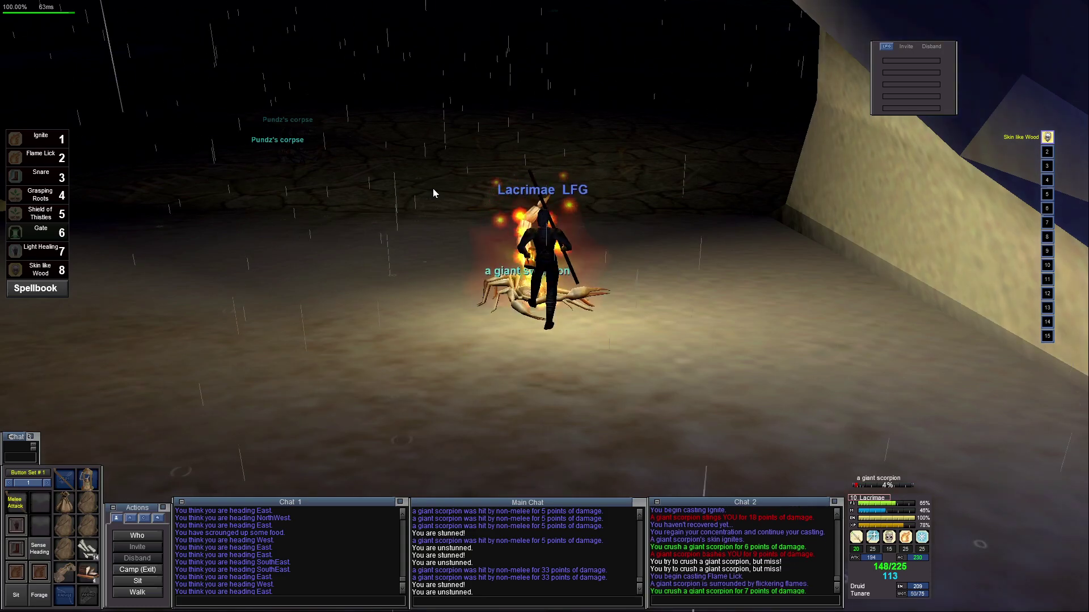
Swing the camera around to watch the scorpion die beside Lacrimae
key("F9")
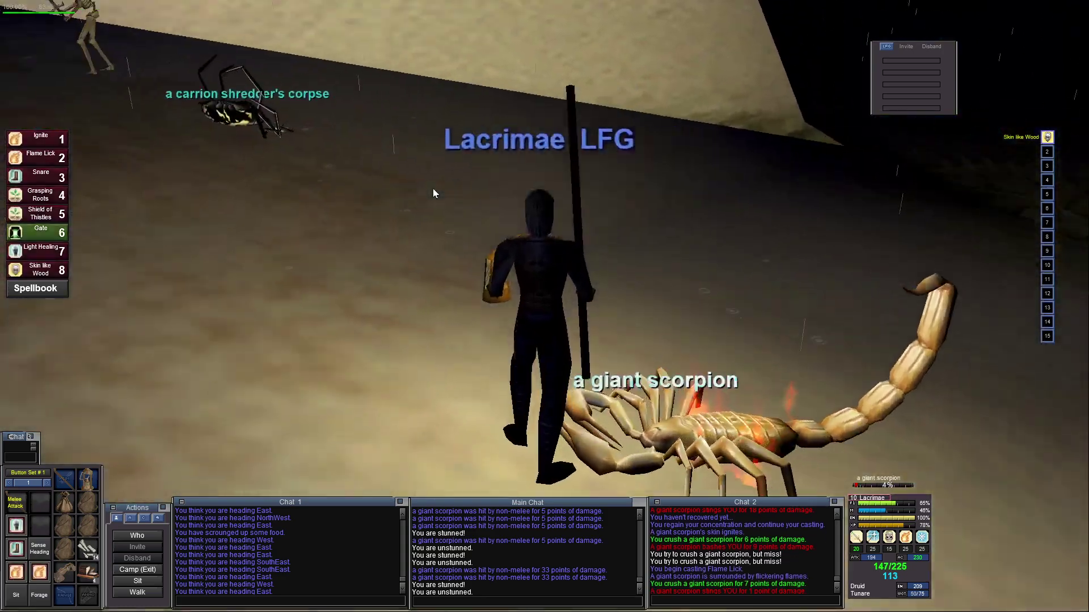
key("F9")
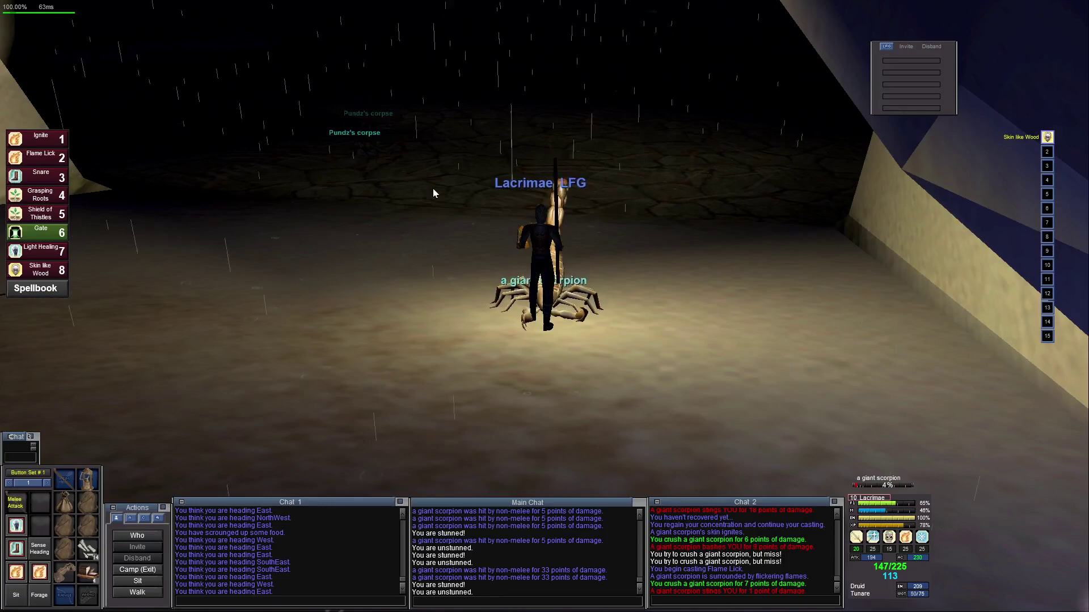
key("Right")
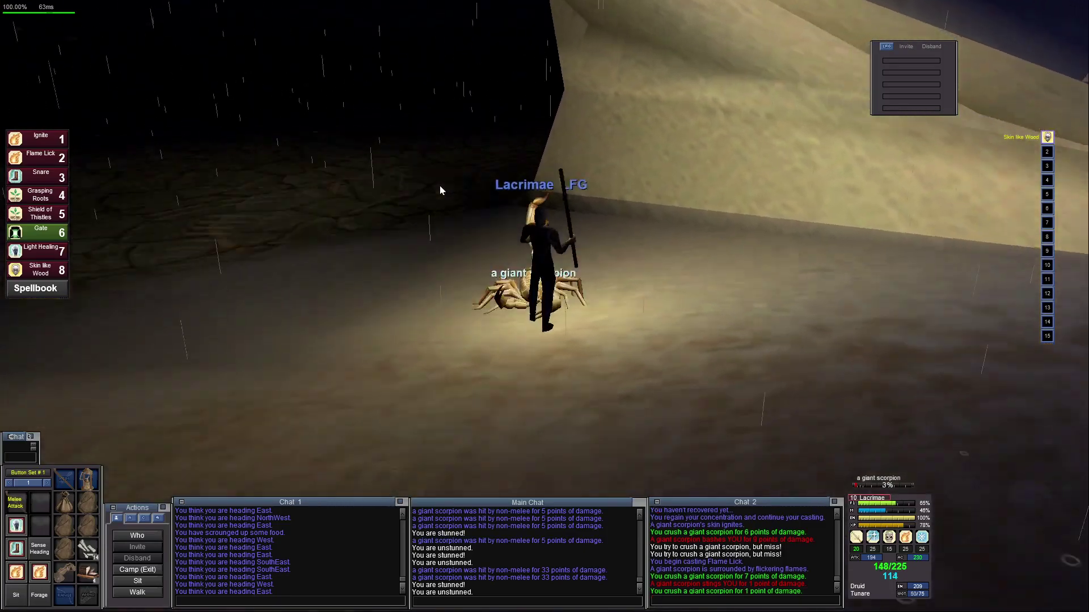
key("Right")
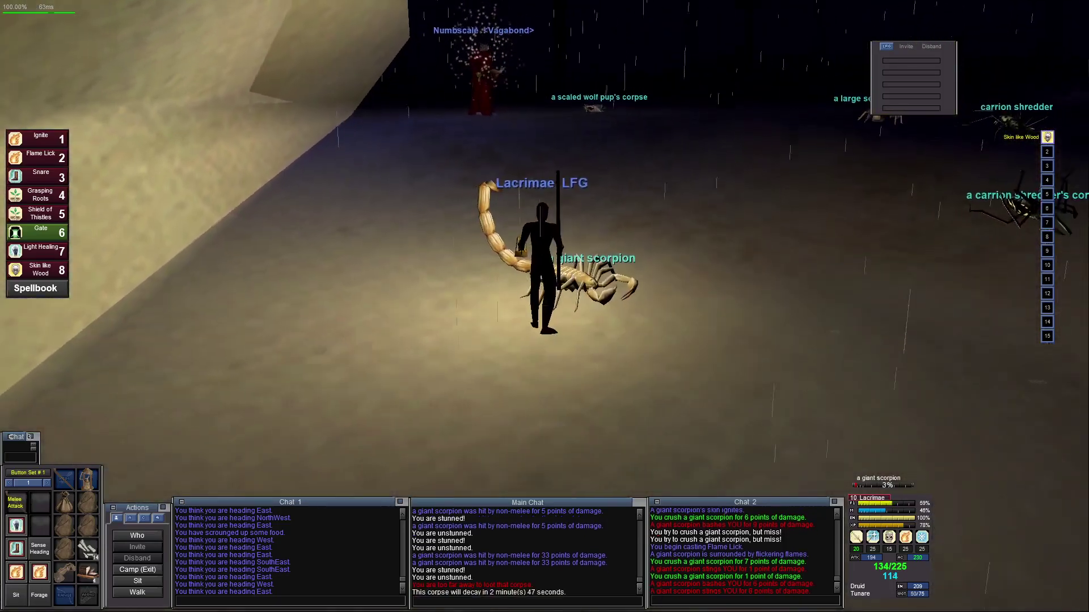
key("Right")
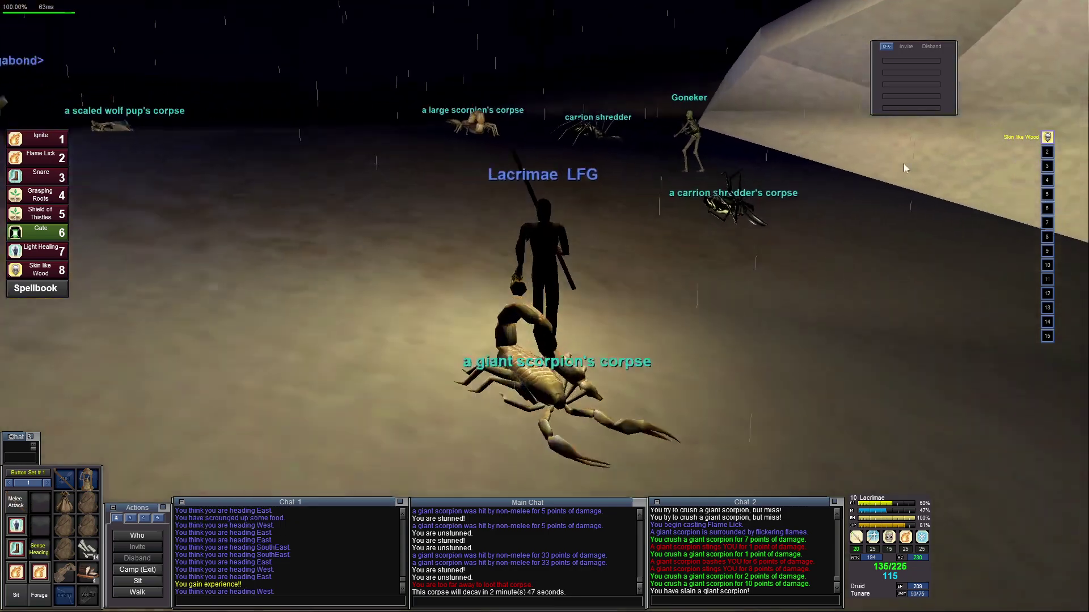
Step onto the giant scorpion's corpse and loot its 2 silver 5 copper
key("Up")
key("Right")
left_click(692, 175)
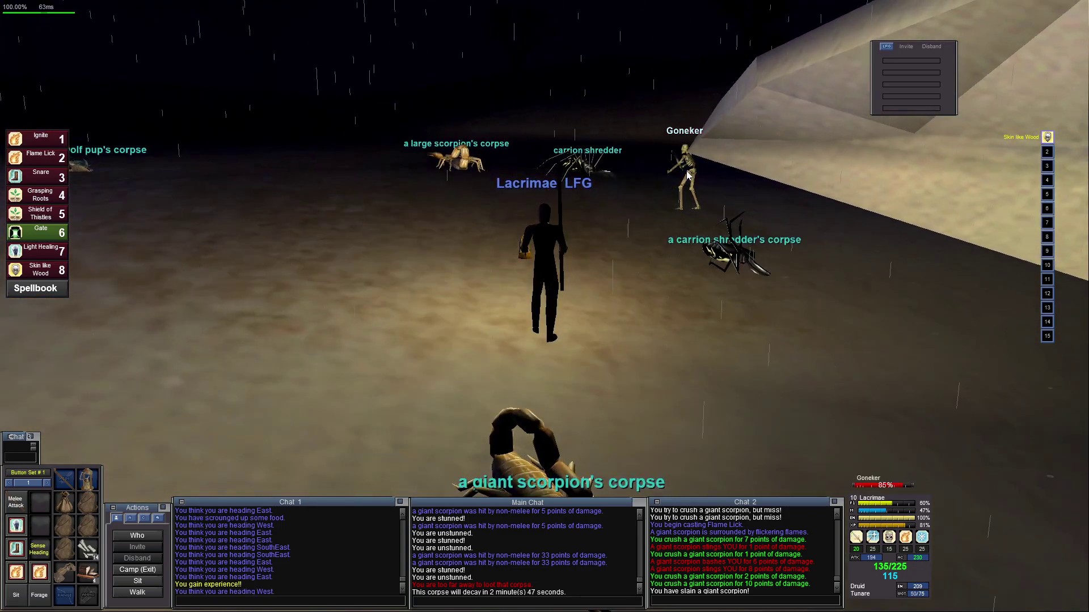
key("Down")
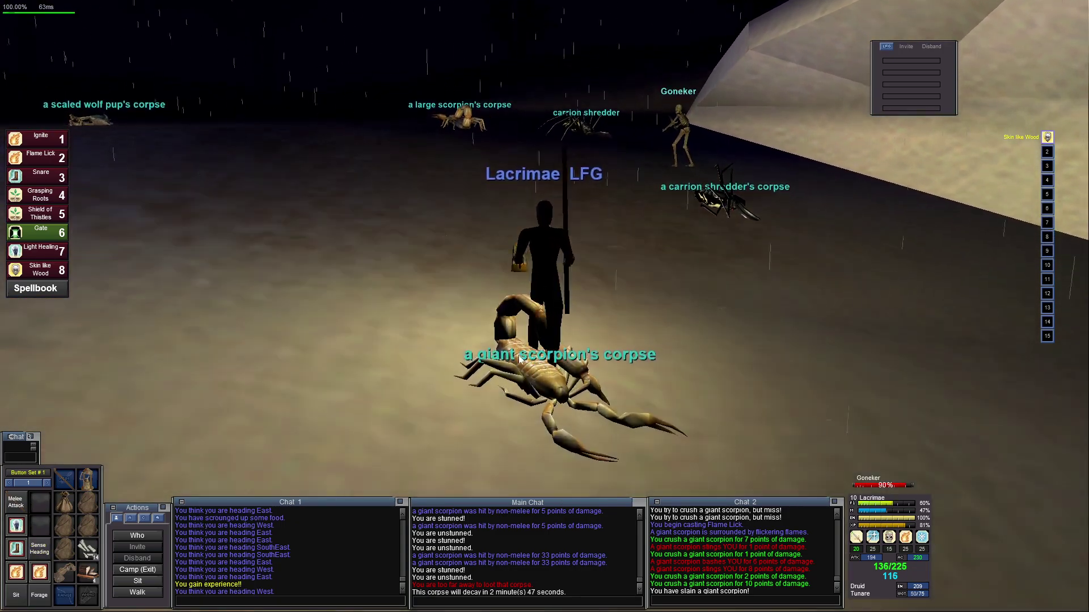
right_click(553, 375)
key("Escape")
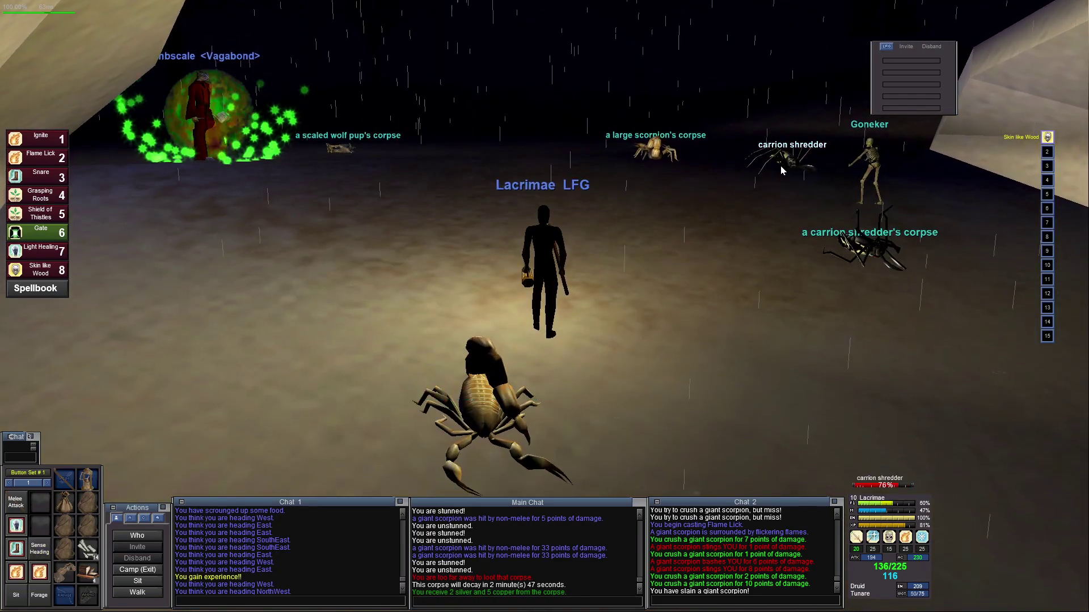
Target Goneker and heal it with Light Healing through a fizzle, then sit down to rest
left_click(875, 165)
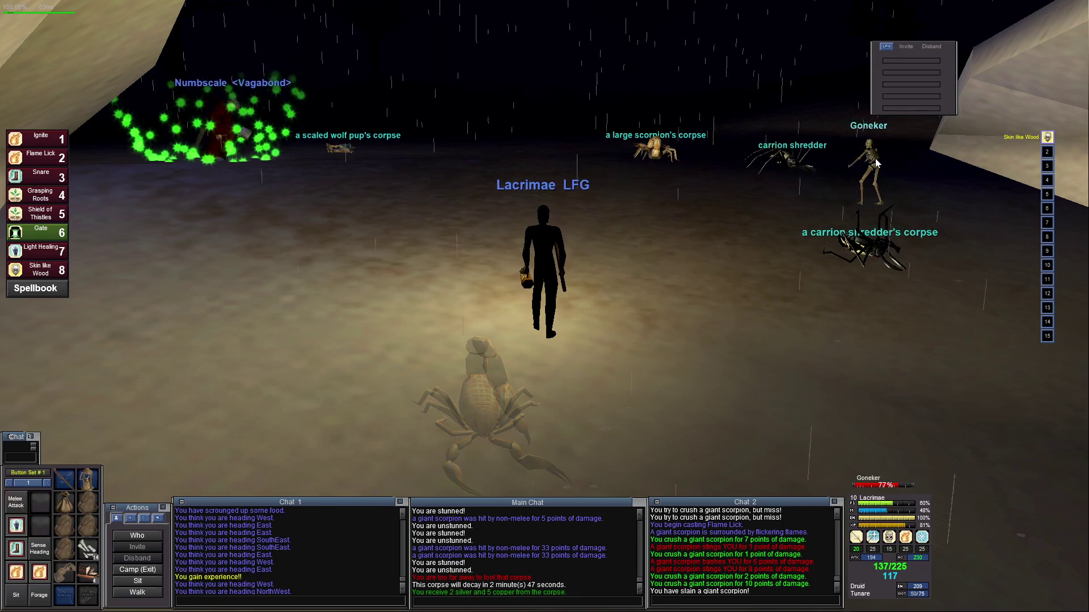
left_click_drag(834, 168, 517, 193)
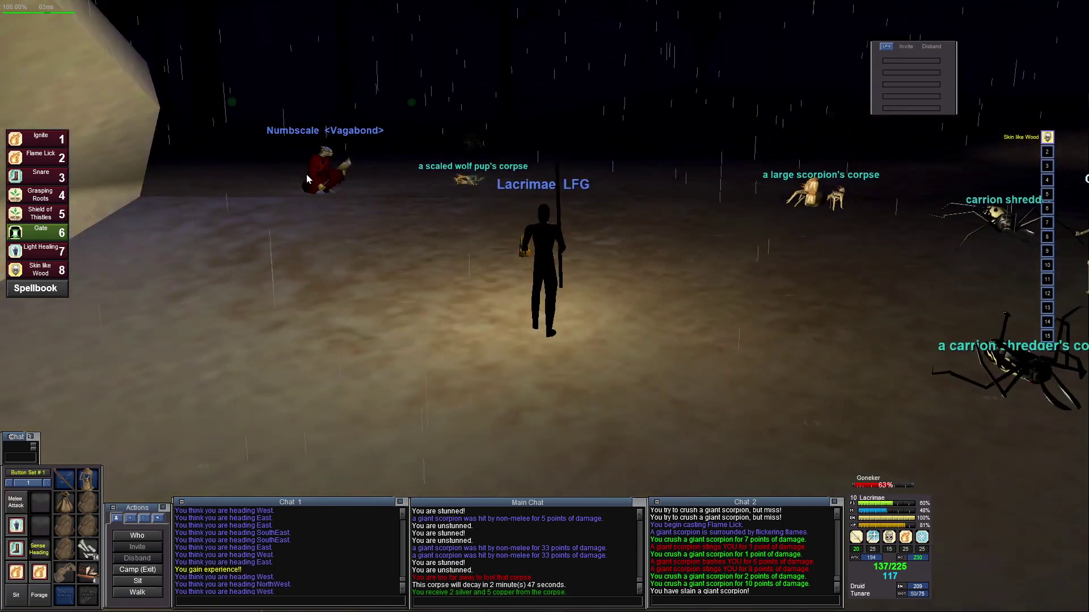
left_click_drag(666, 174, 849, 177)
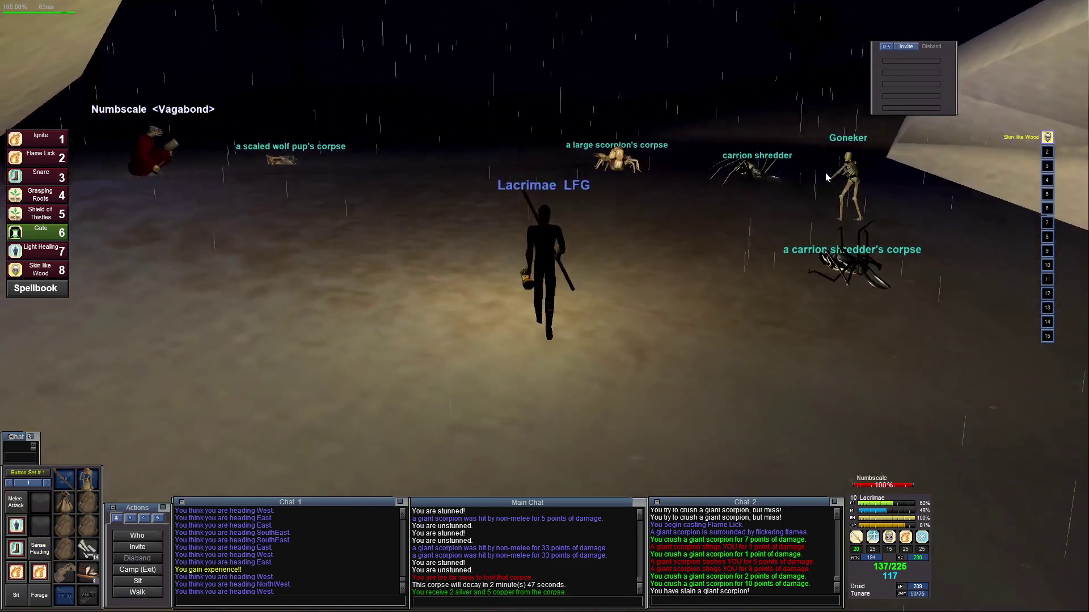
left_click(41, 256)
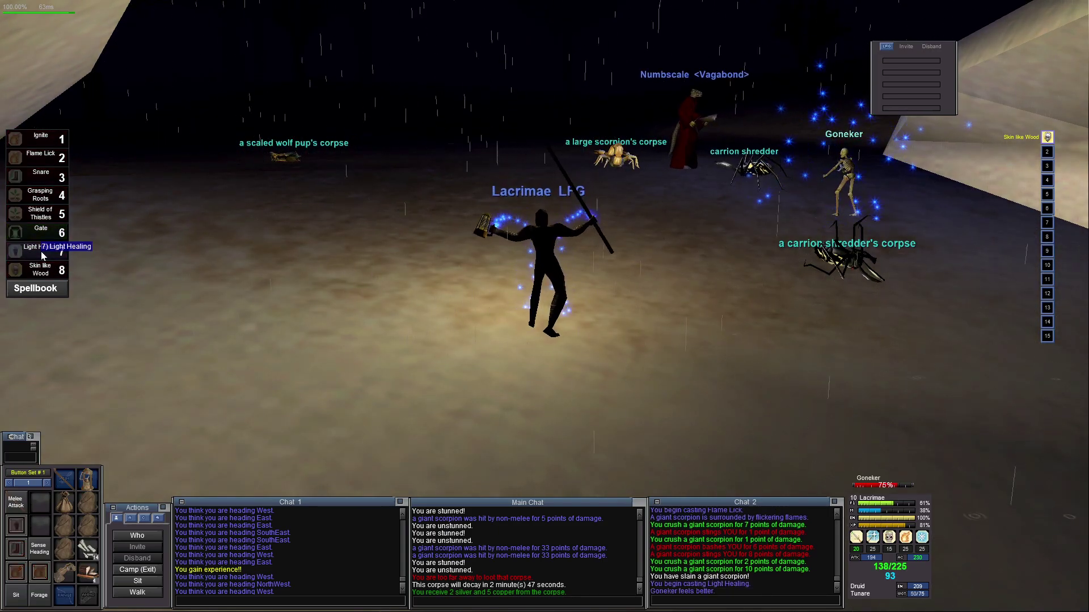
left_click(42, 255)
left_click(42, 256)
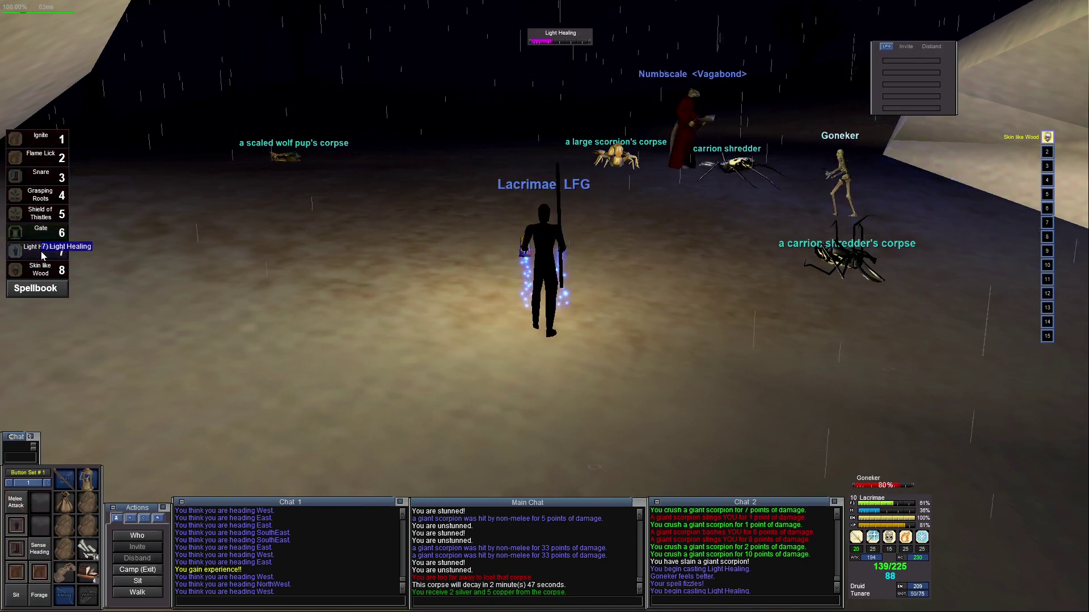
key("Right")
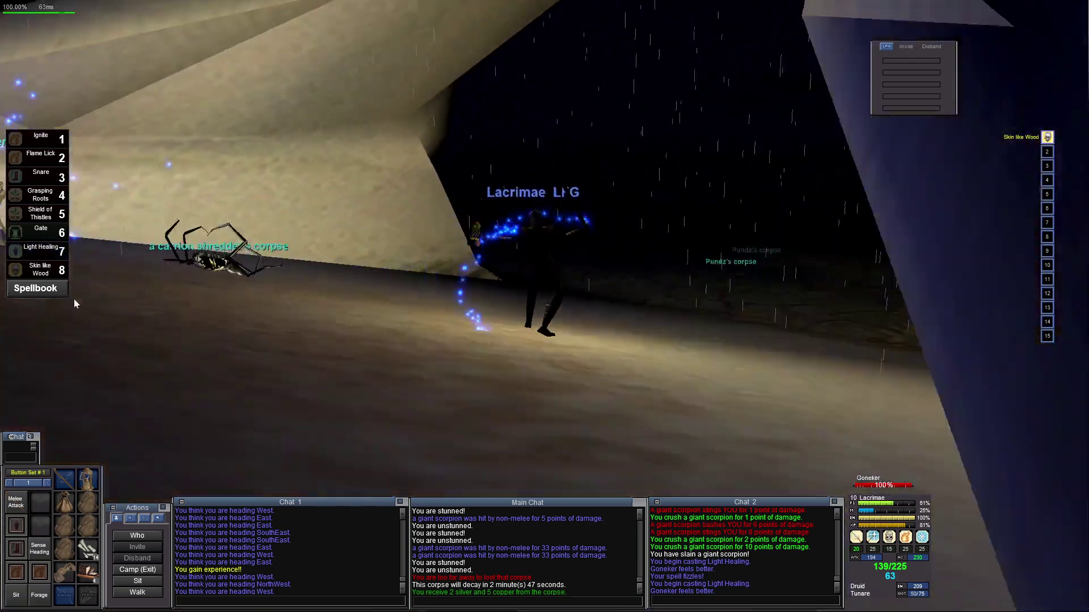
key("q")
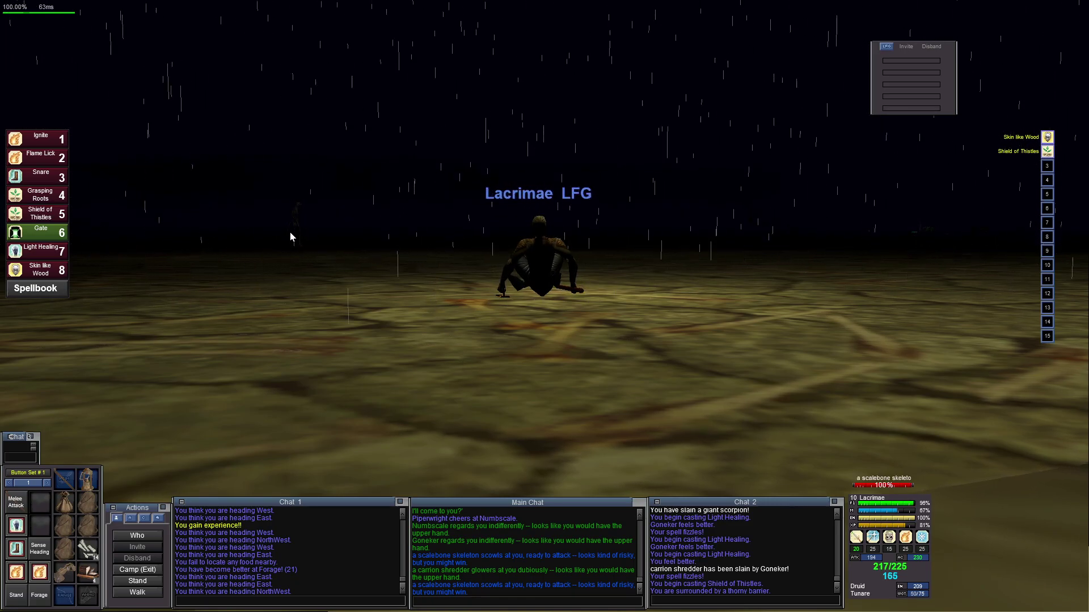
Stand, face the scalebone skeleton and hit it with Flame Lick and Grasping Roots
key("w")
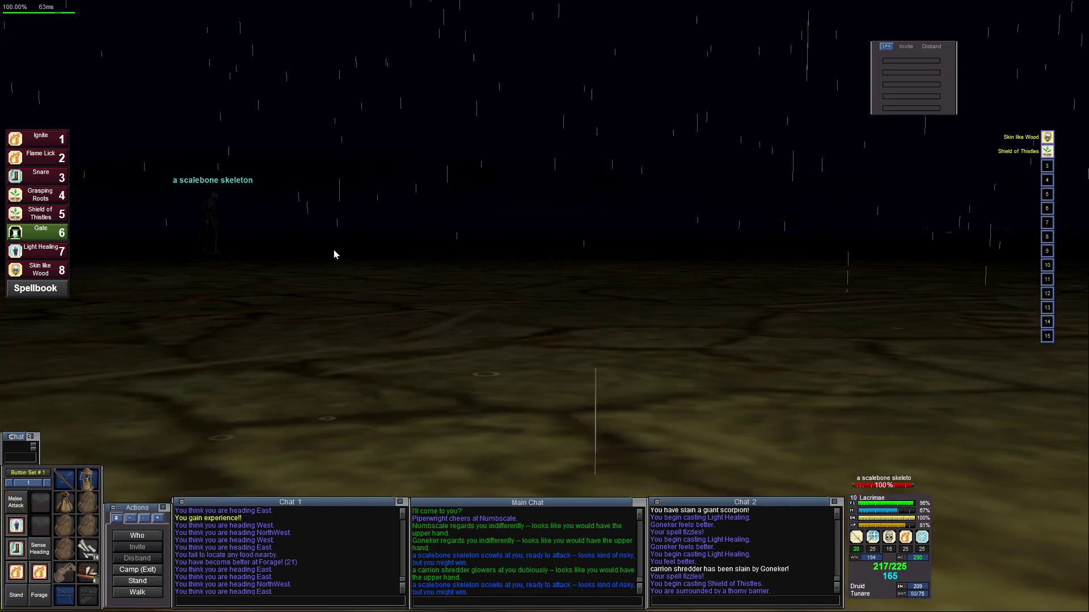
key("a")
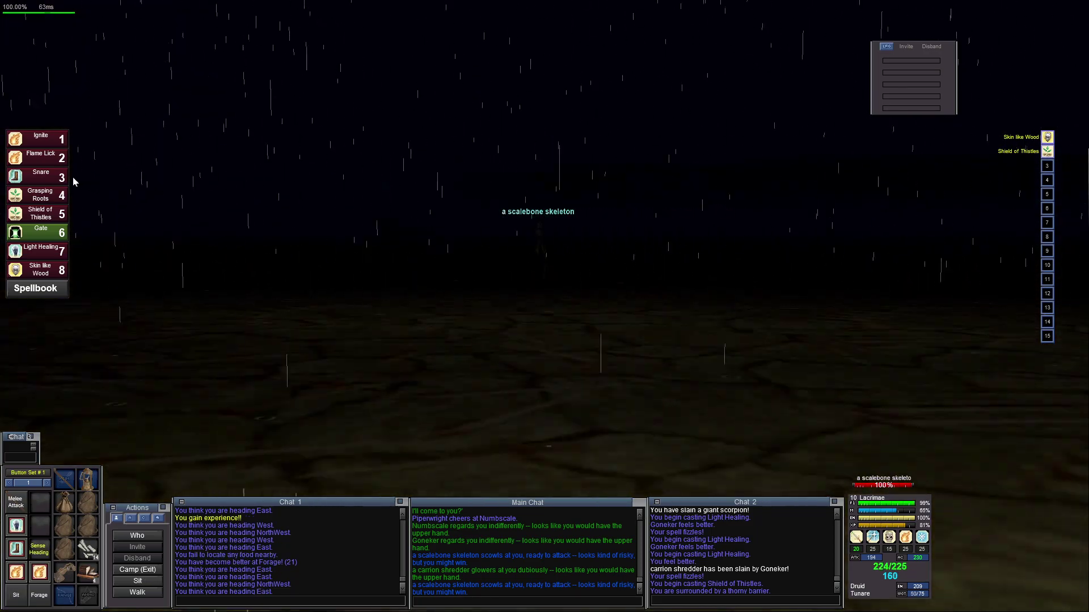
left_click(43, 162)
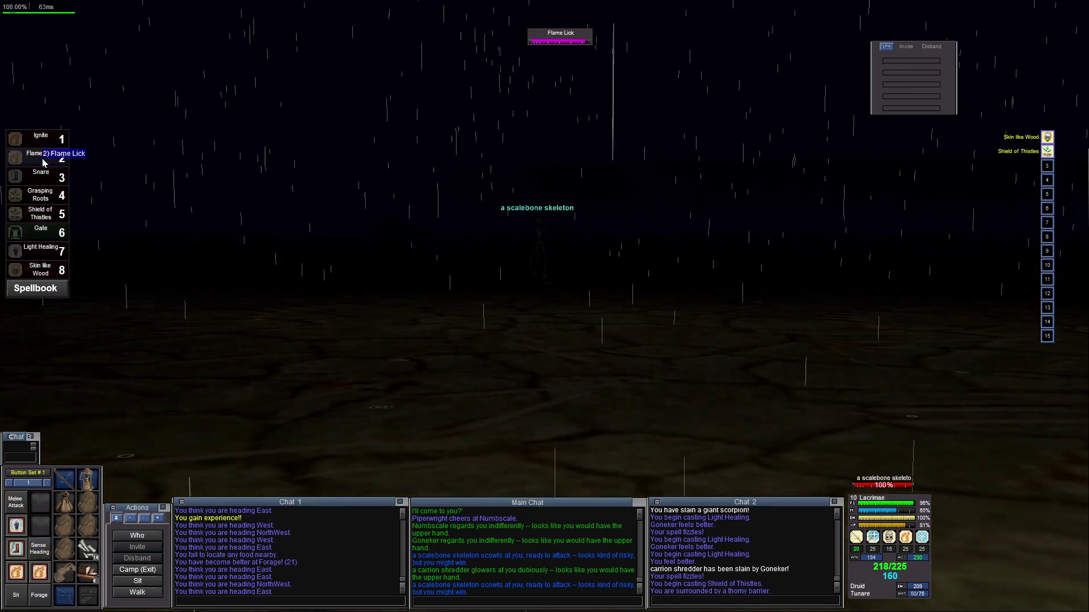
key("d")
key("d")
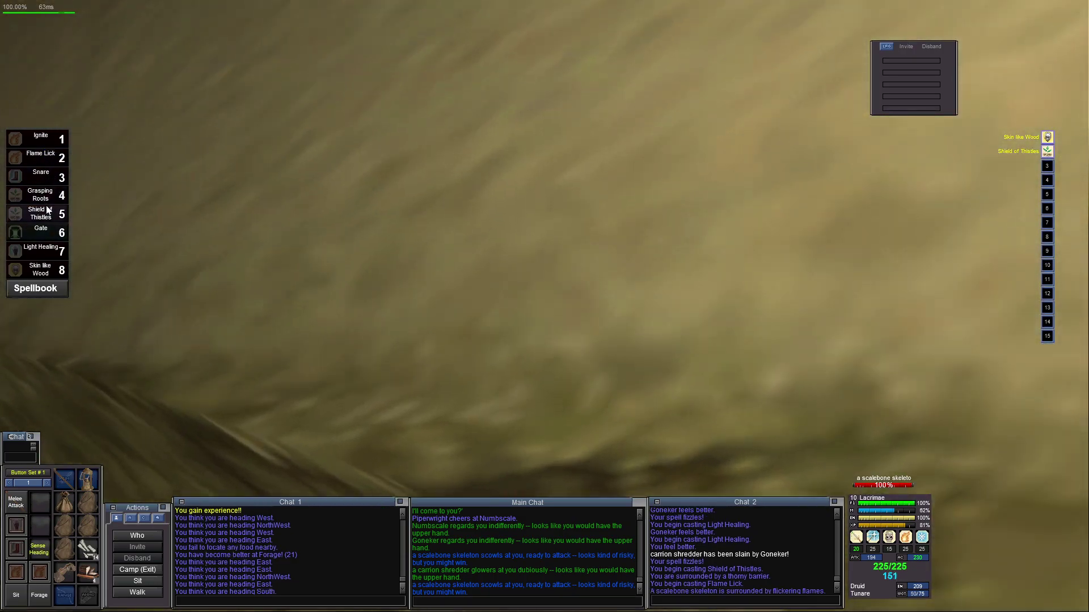
key("a")
left_click(45, 196)
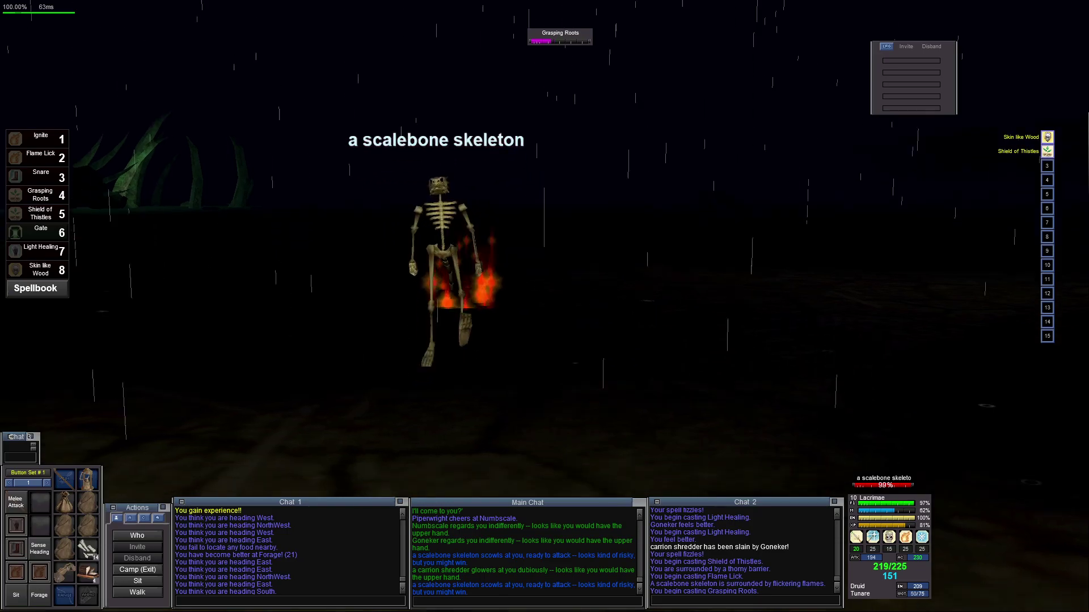
key("a")
key("a")
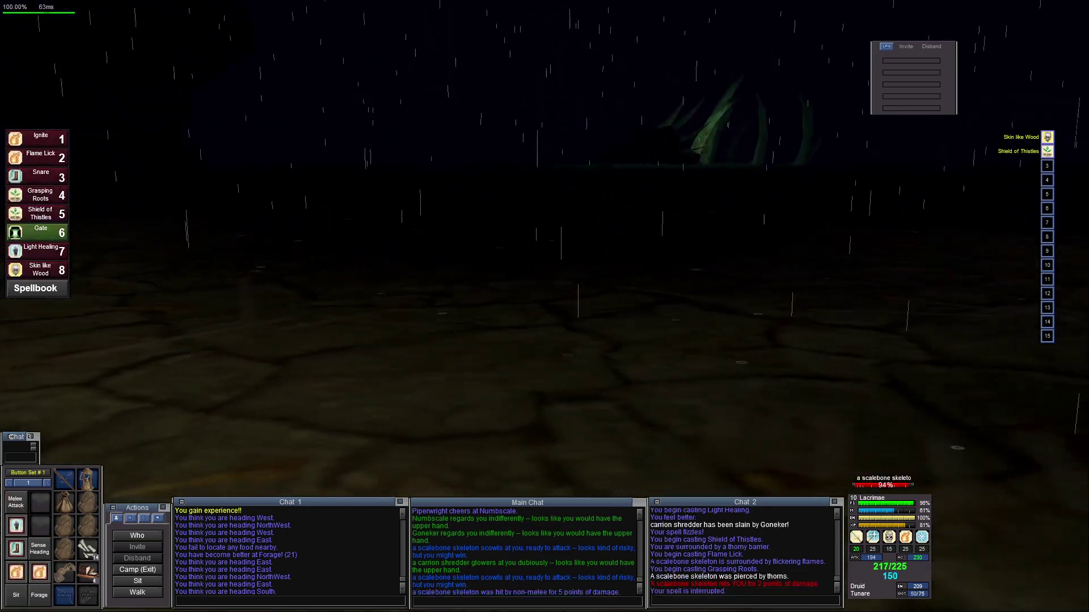
Root the skeleton again, back off to sit for mana, then cast Flame Lick on it
key("grave")
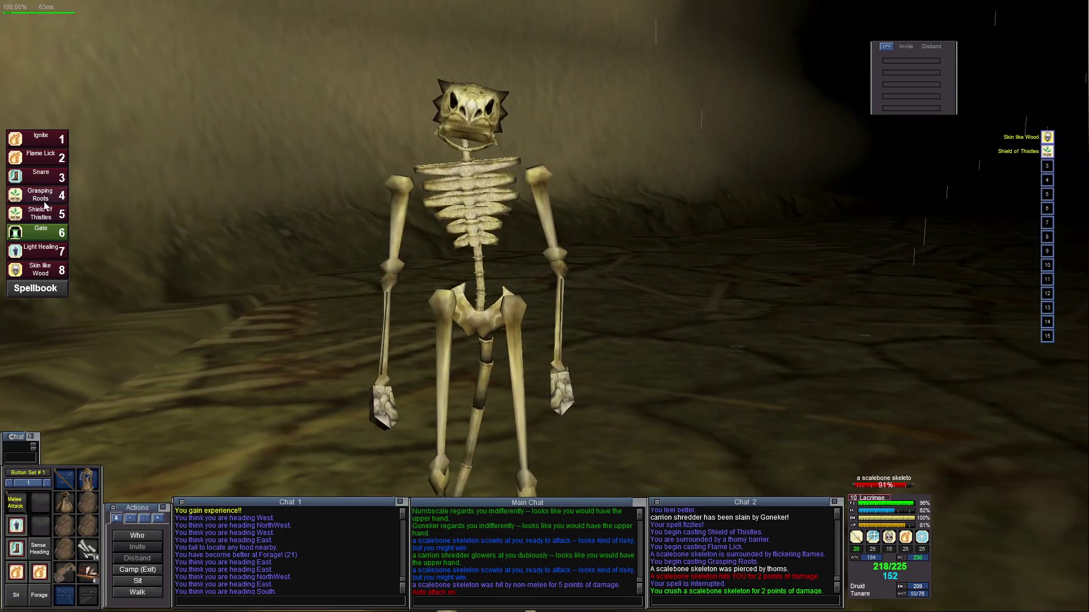
left_click(45, 198)
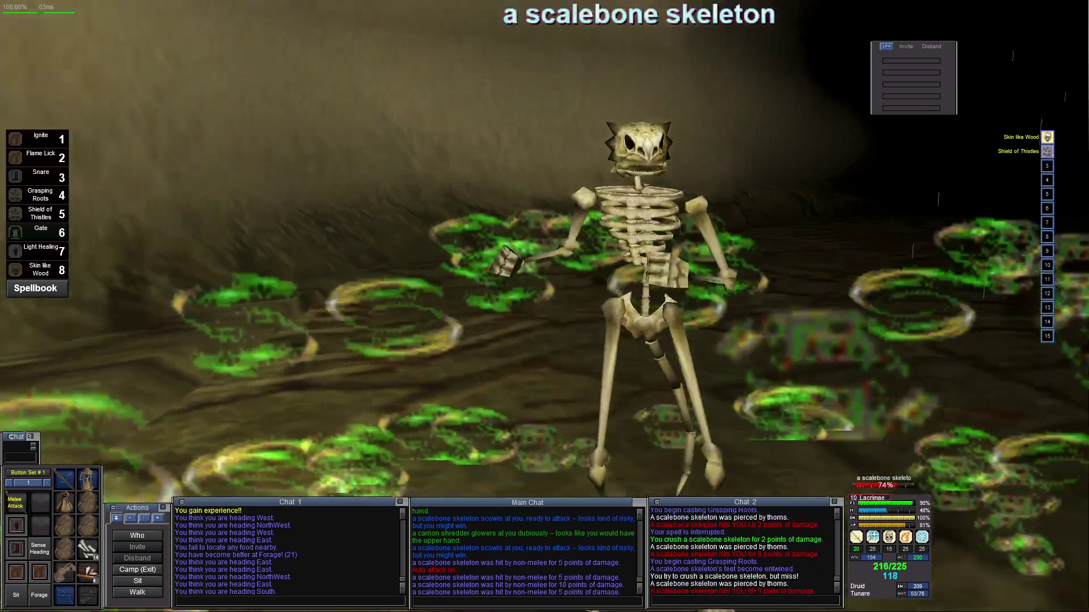
key("Down")
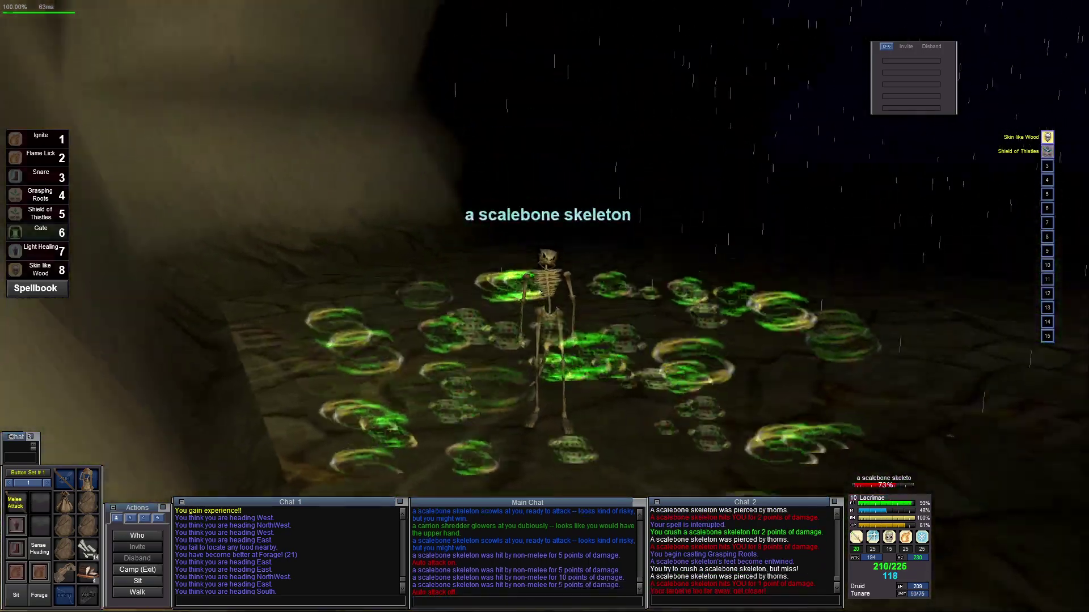
key("Left")
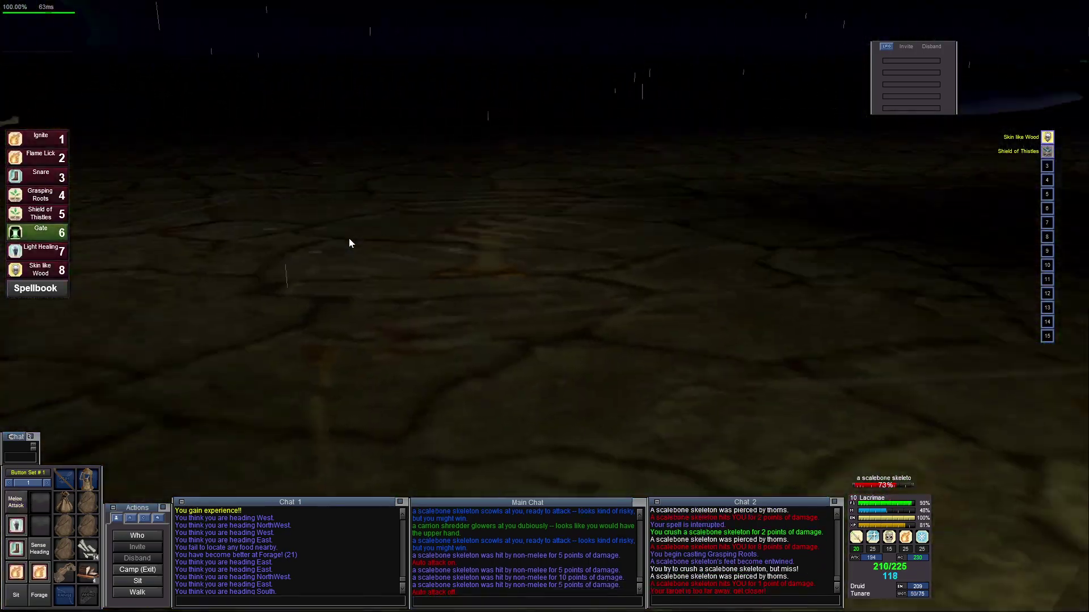
key("Right")
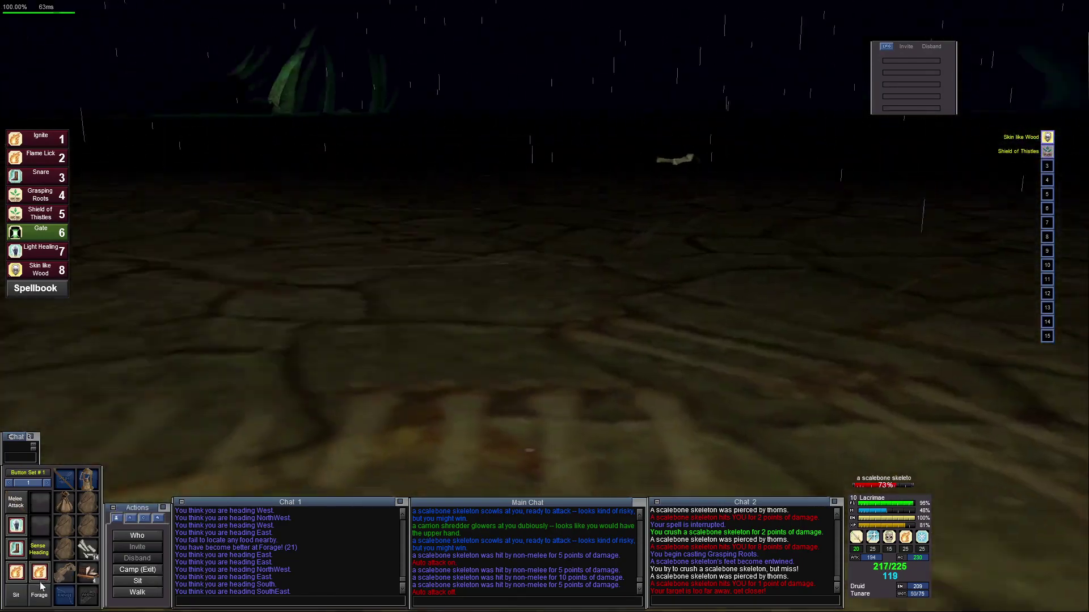
left_click(16, 596)
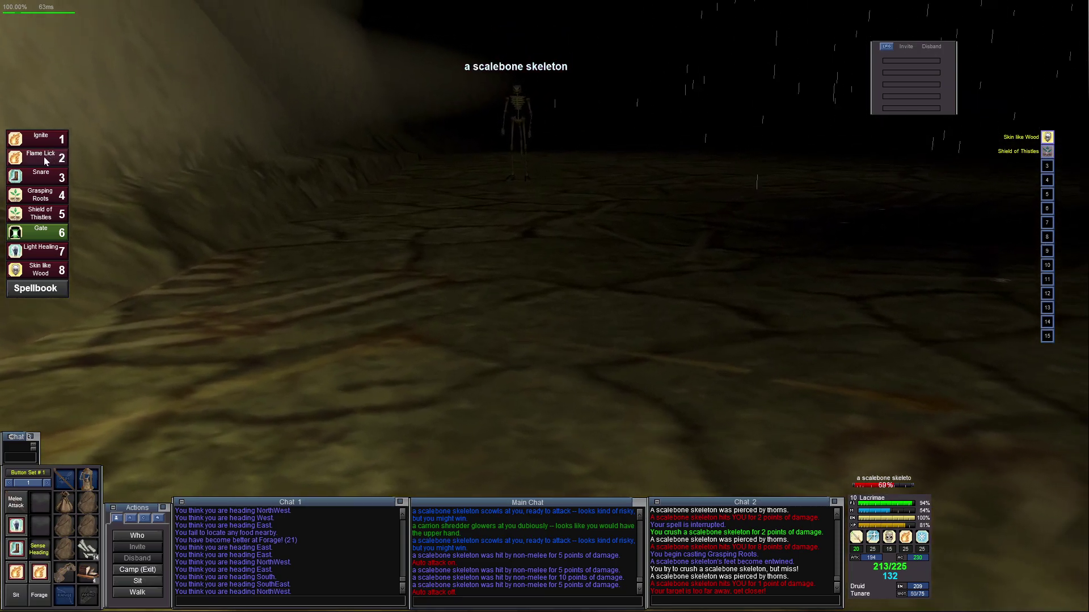
left_click(41, 157)
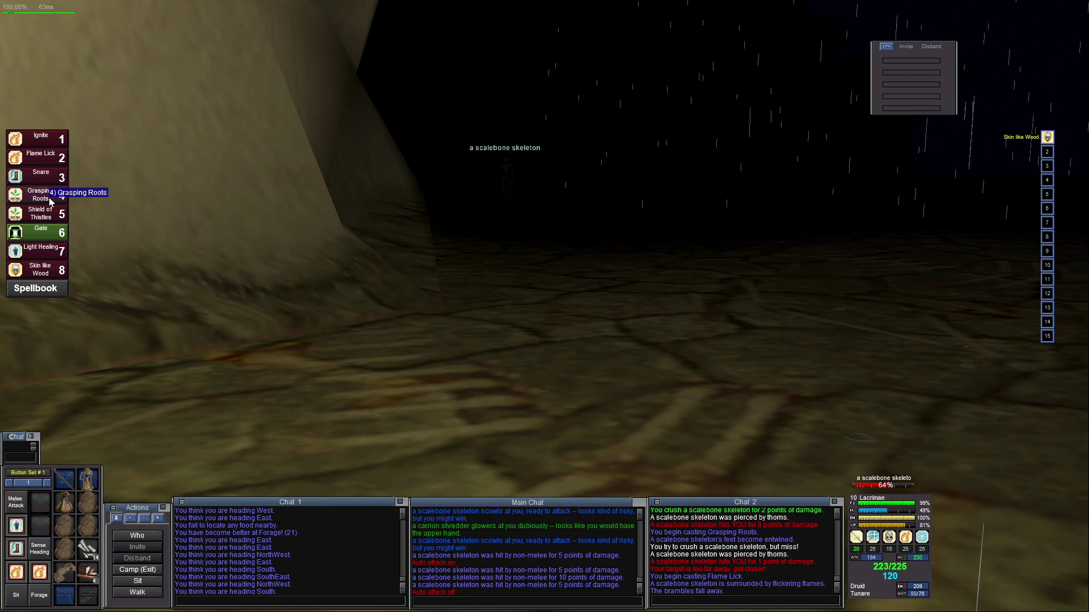
Root the scalebone skeleton with Grasping Roots, back away and sit to rest
left_click(49, 199)
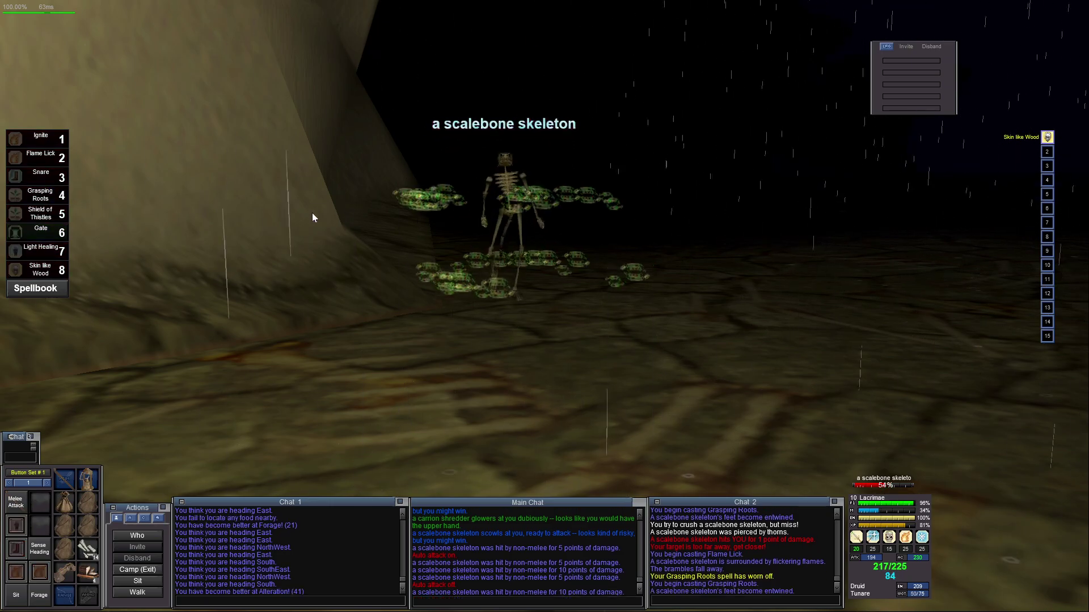
key("Down")
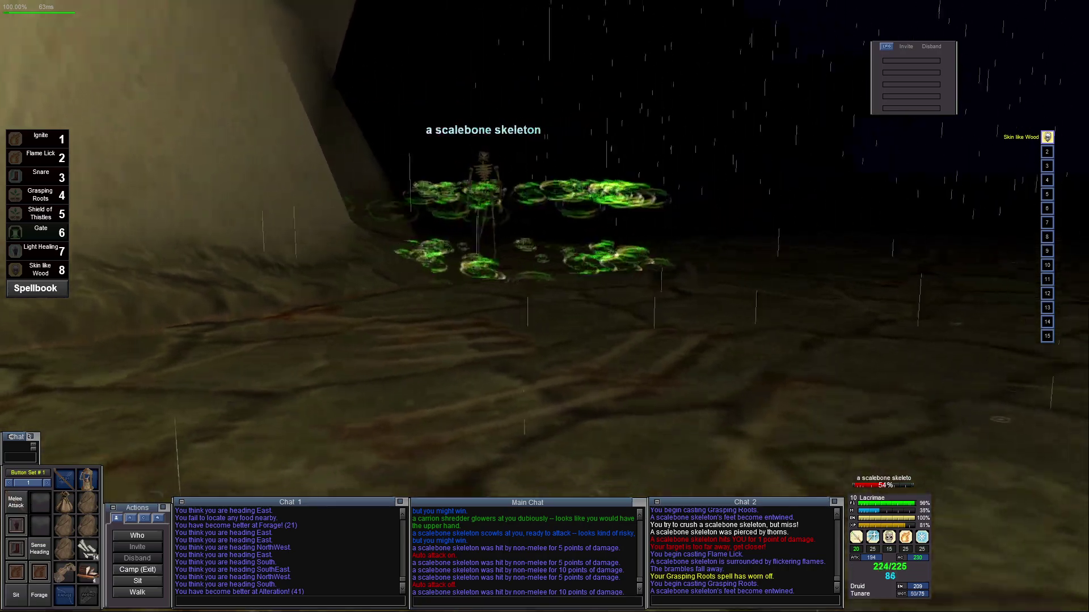
key("Left")
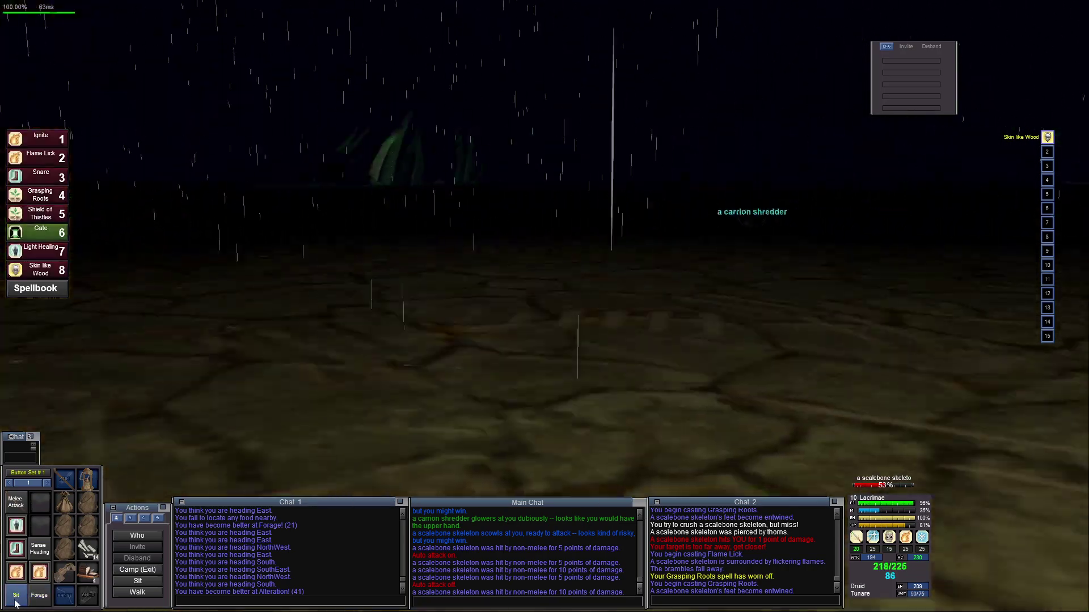
left_click(15, 597)
key("Right")
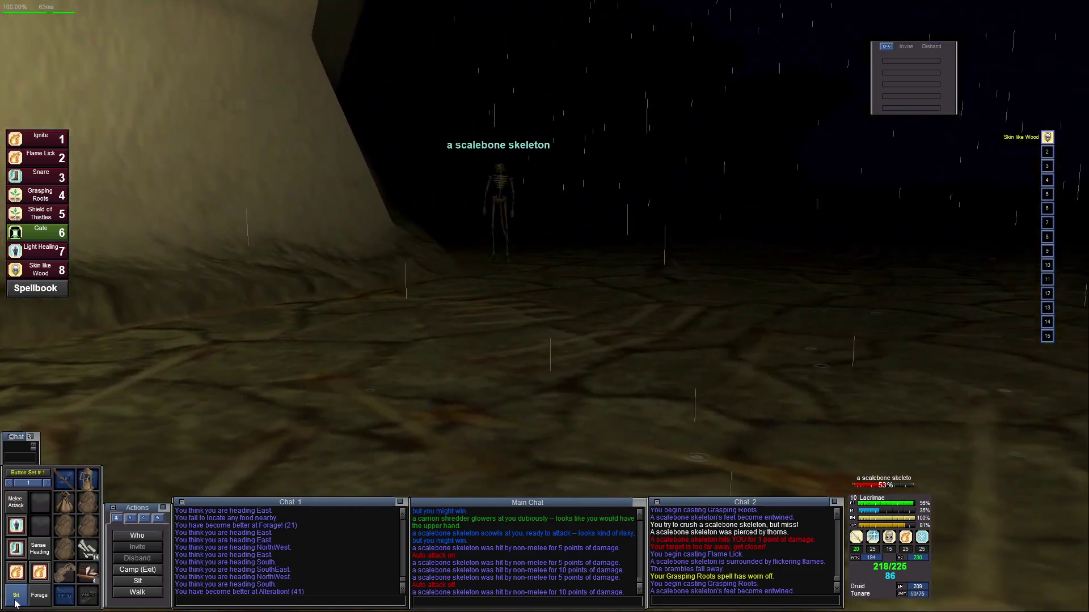
key("F9")
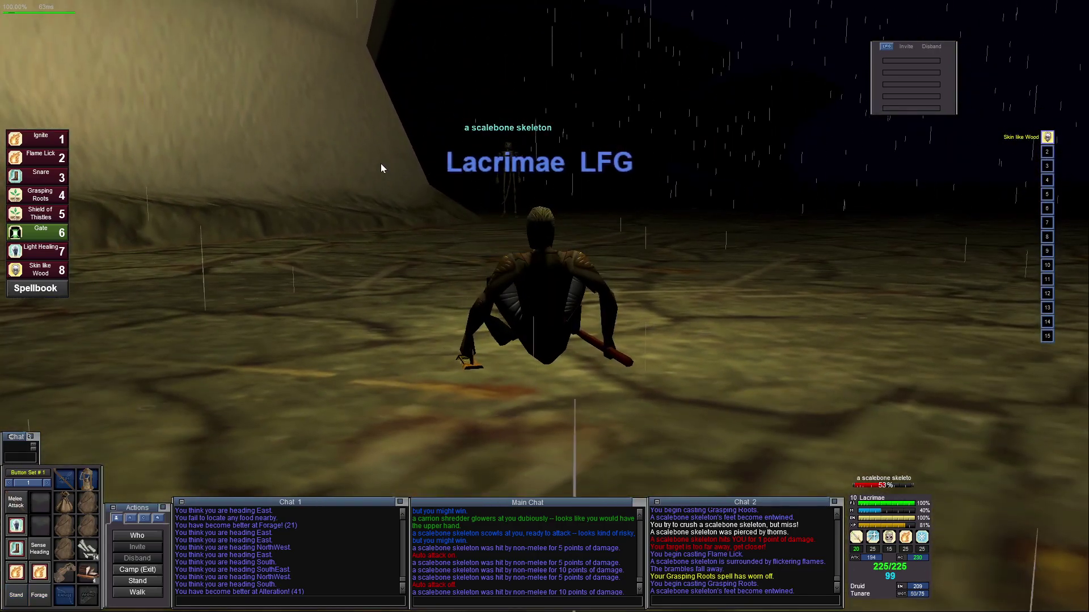
scroll(372, 171, "up", 3)
scroll(372, 172, "up", 2)
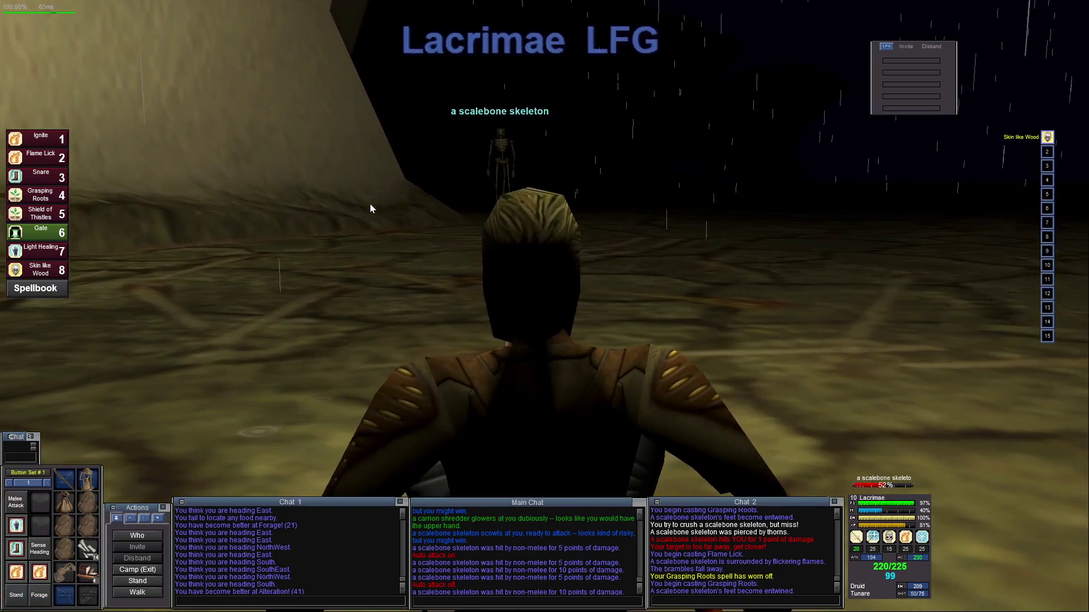
scroll(371, 200, "up", 2)
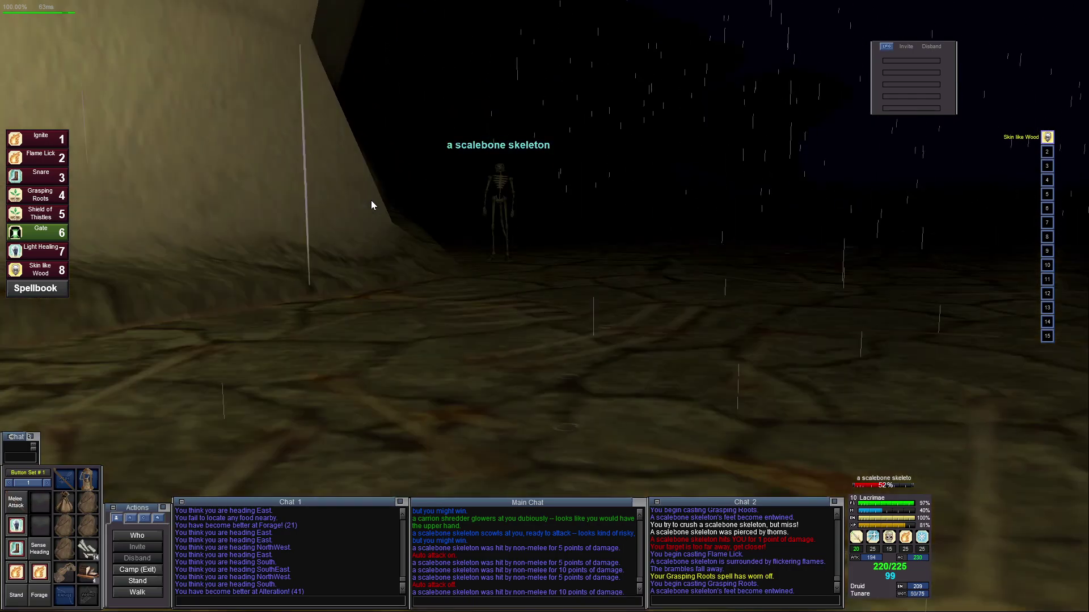
scroll(443, 197, "down", 3)
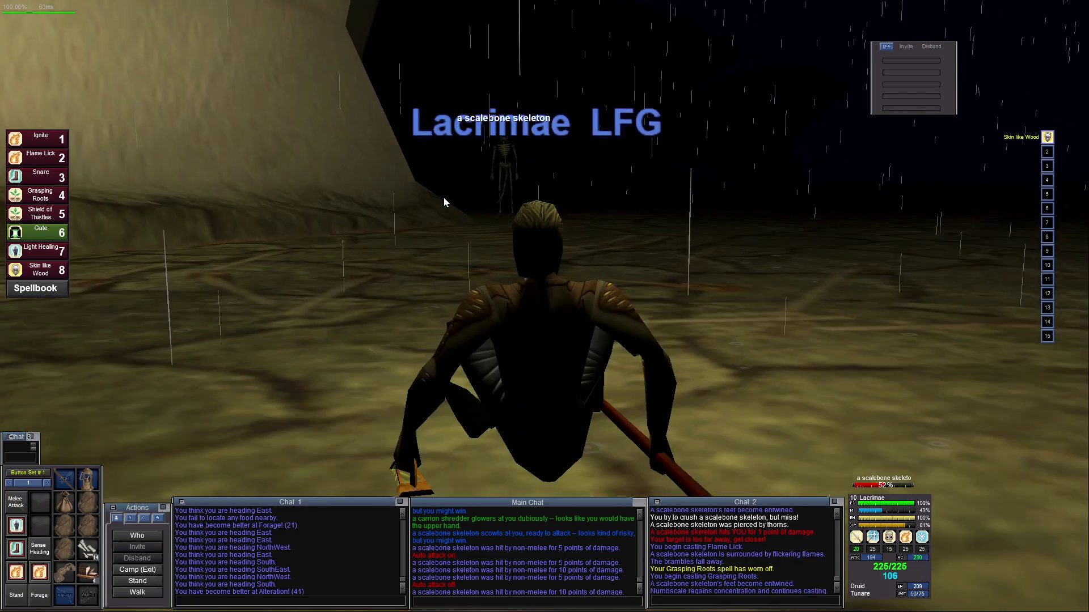
scroll(443, 197, "down", 2)
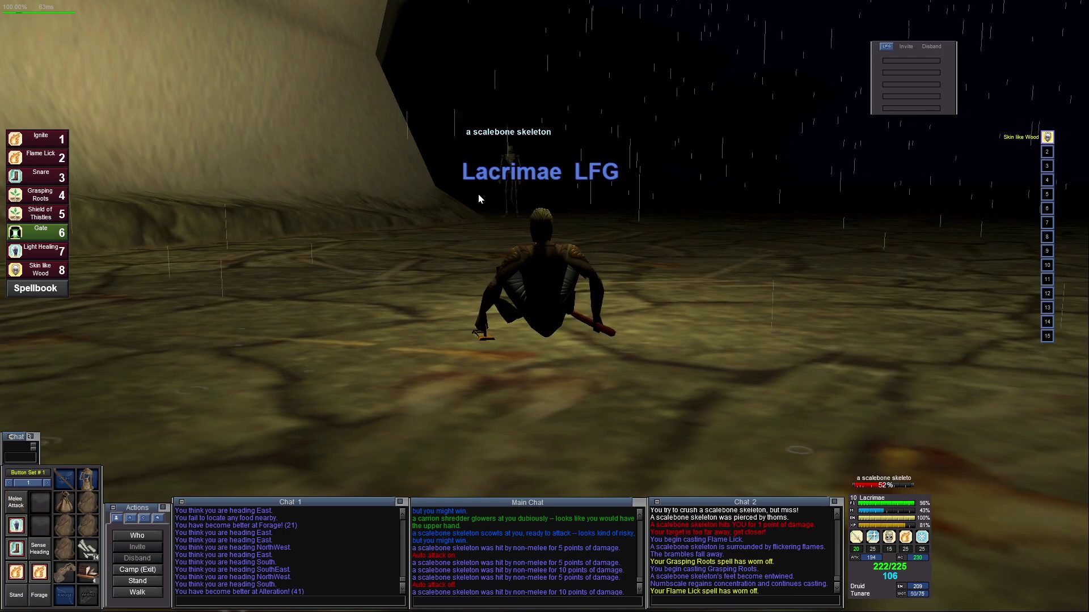
Cast Flame Lick, rest briefly, then cast Ignite three times until the skeleton dies
key("2")
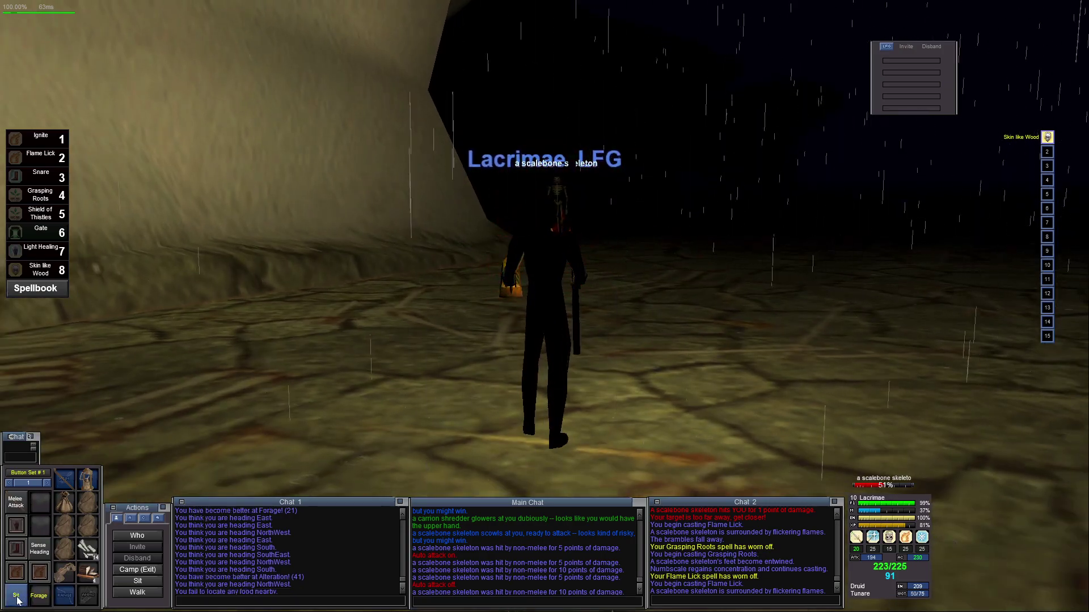
left_click(17, 600)
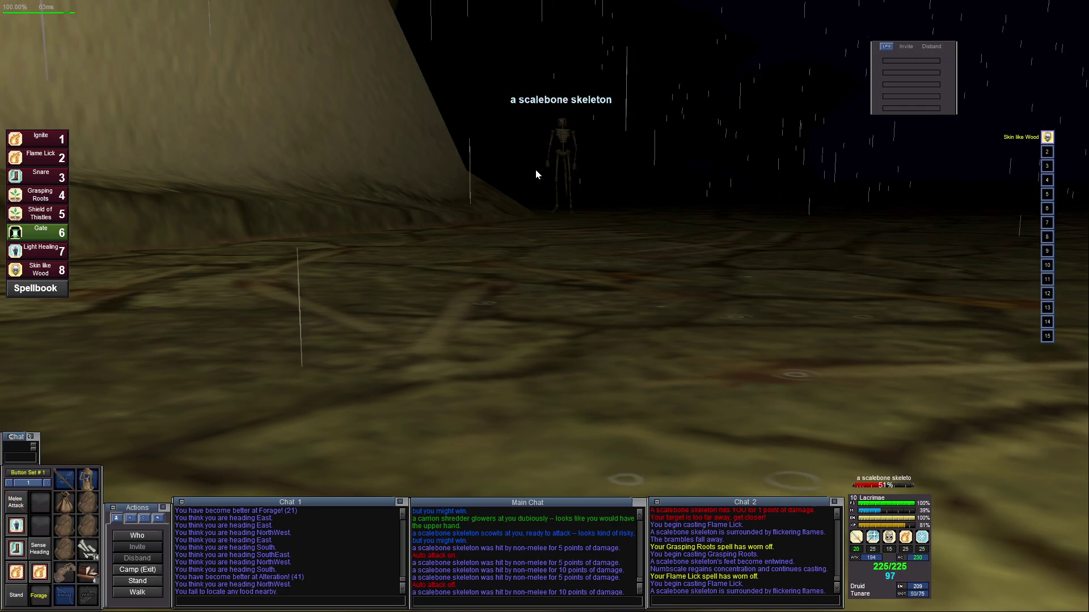
key("F9")
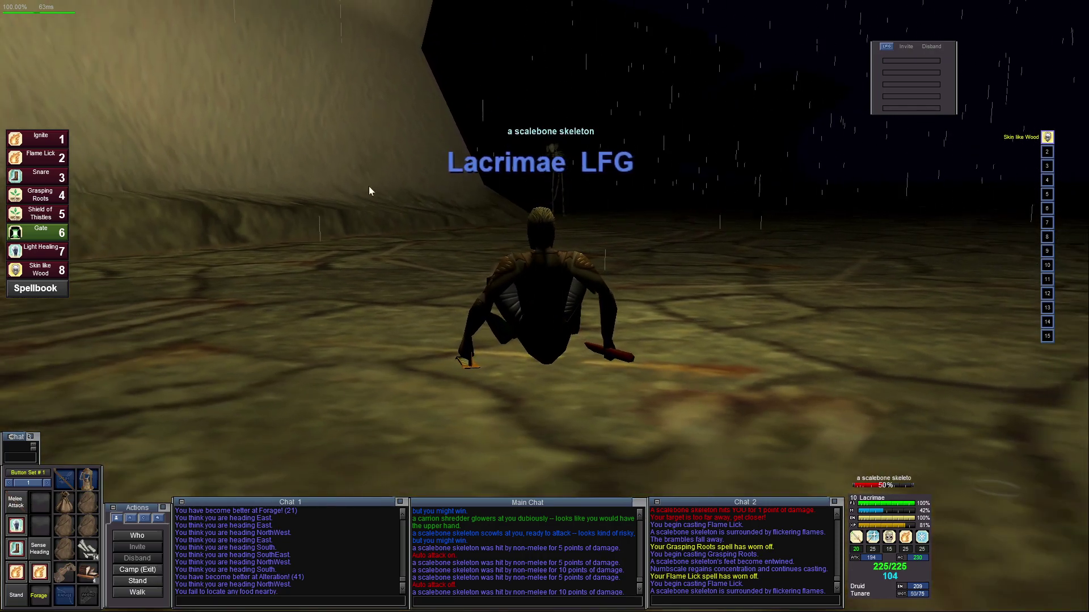
left_click(51, 143)
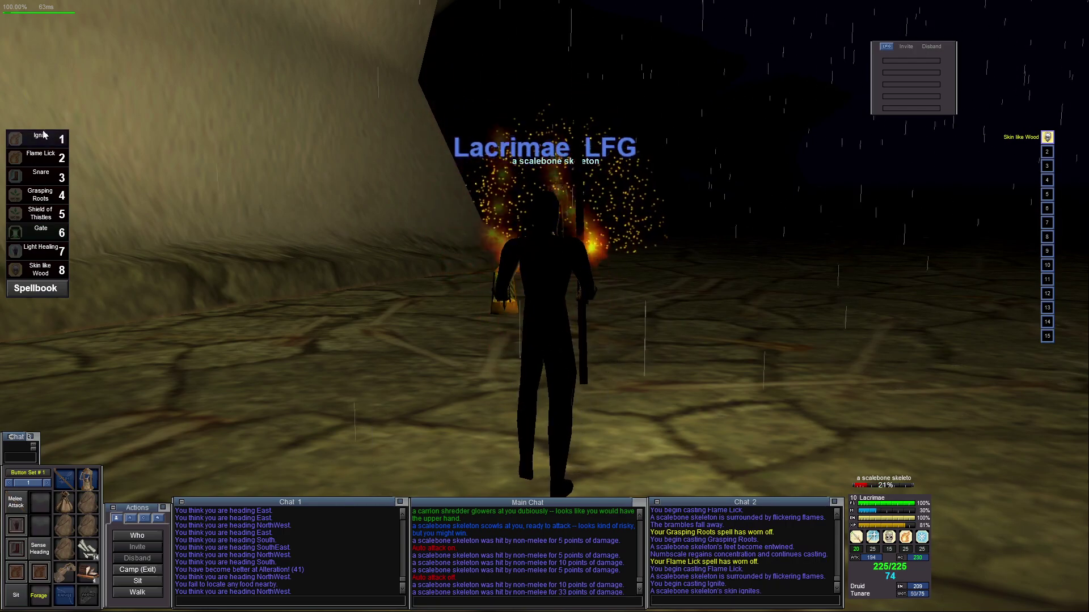
left_click(37, 141)
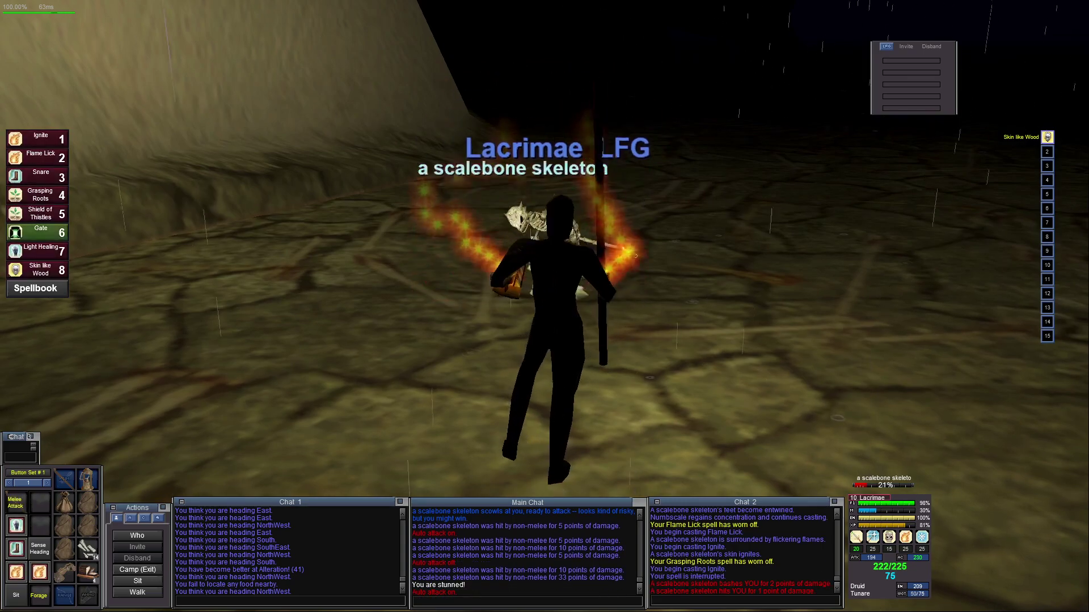
left_click(43, 140)
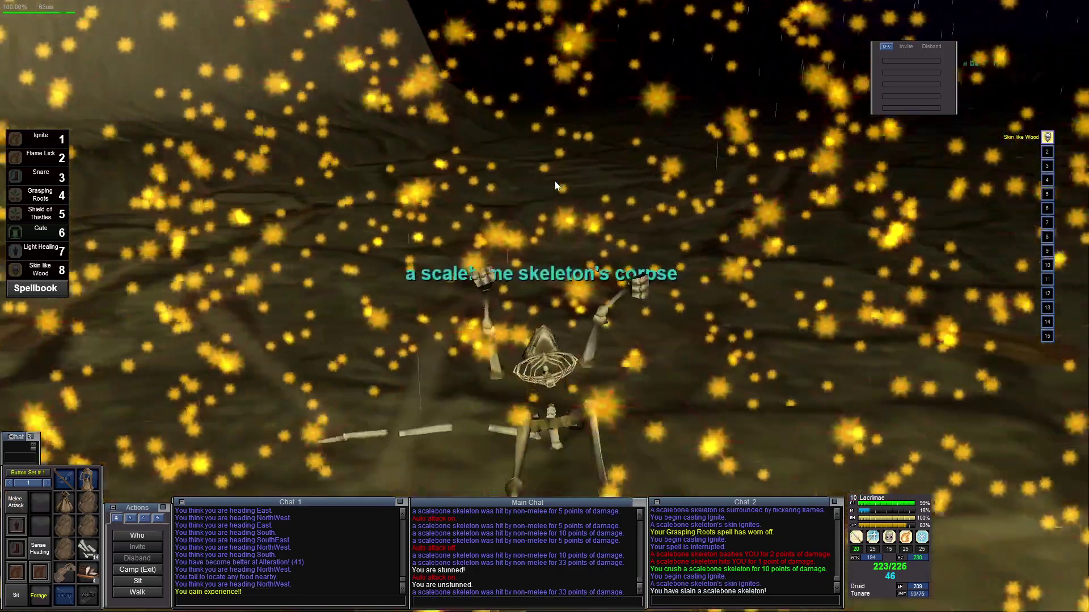
Loot the 2 copper and Bone Chips from the skeleton's corpse and turn toward the other players
right_click(556, 181)
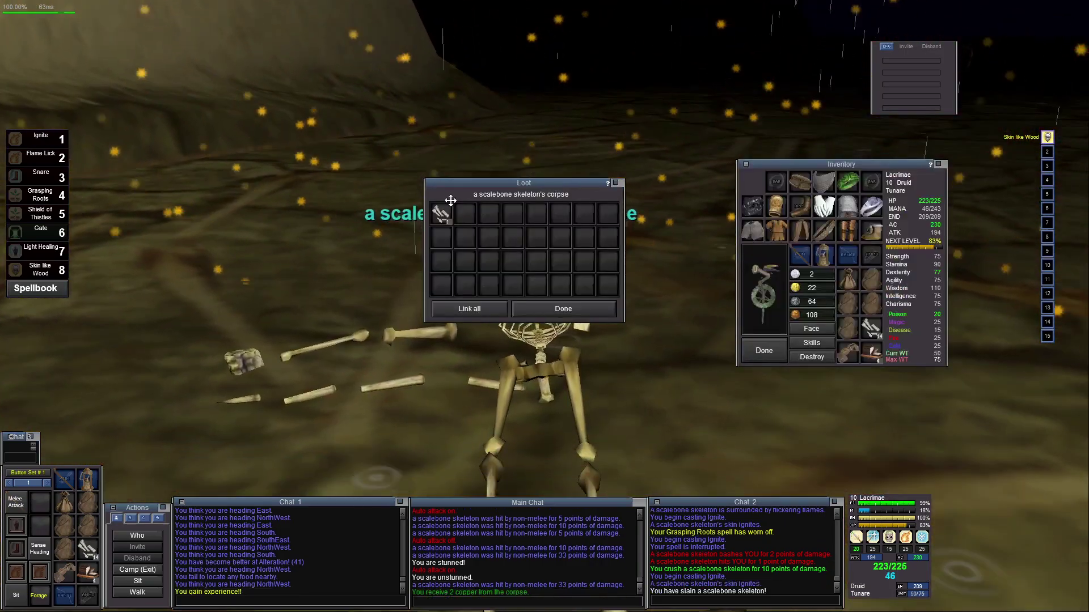
key("Escape")
key("Left")
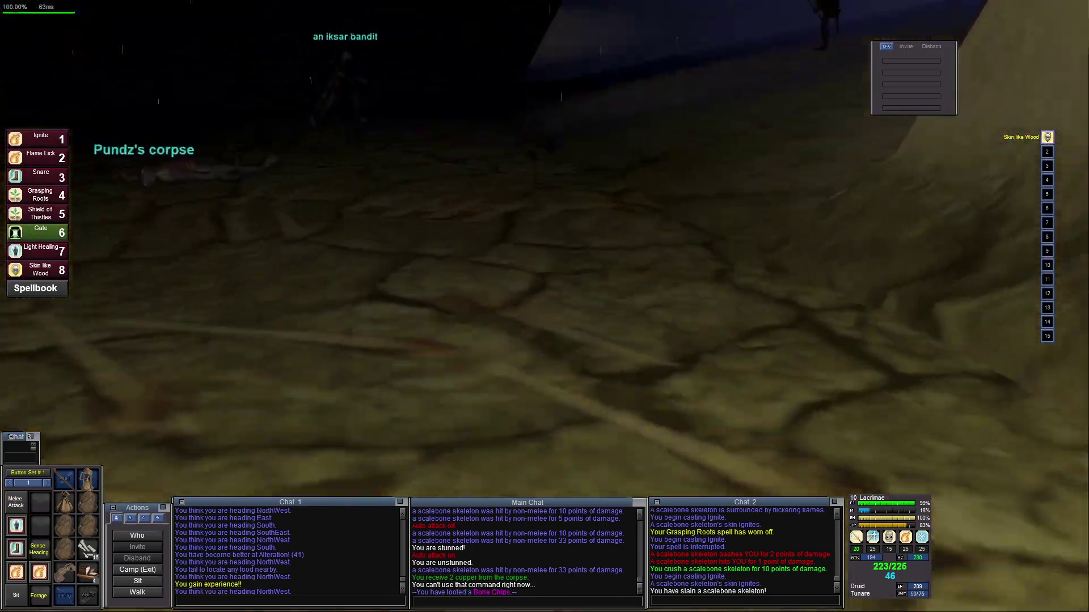
key("Left")
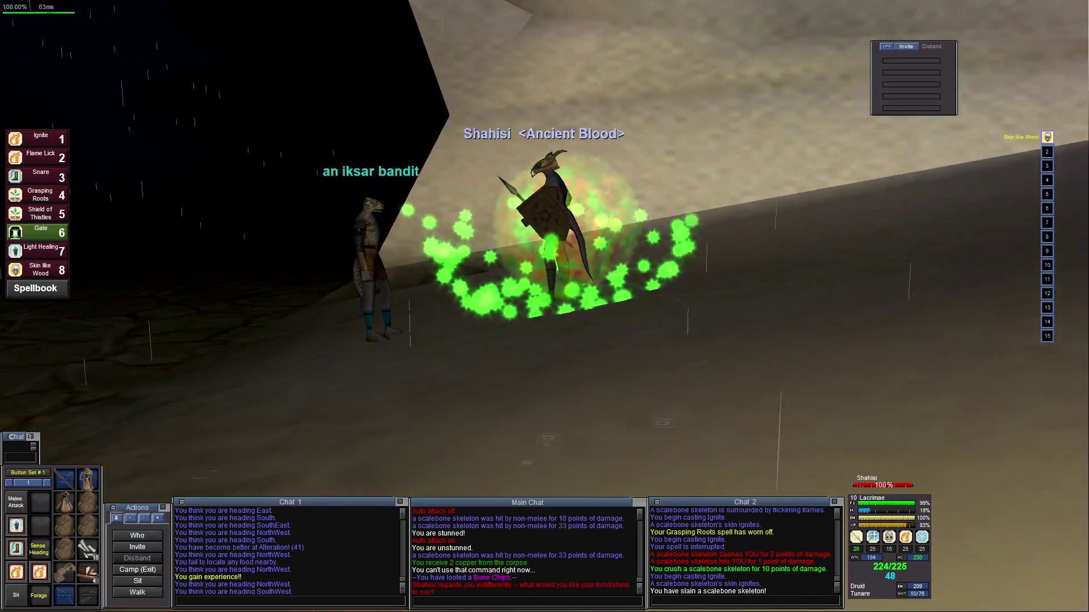
key("Left")
key("Left")
Sit down to rest and run /who to list the nine players in The Field of Bone
key("Right")
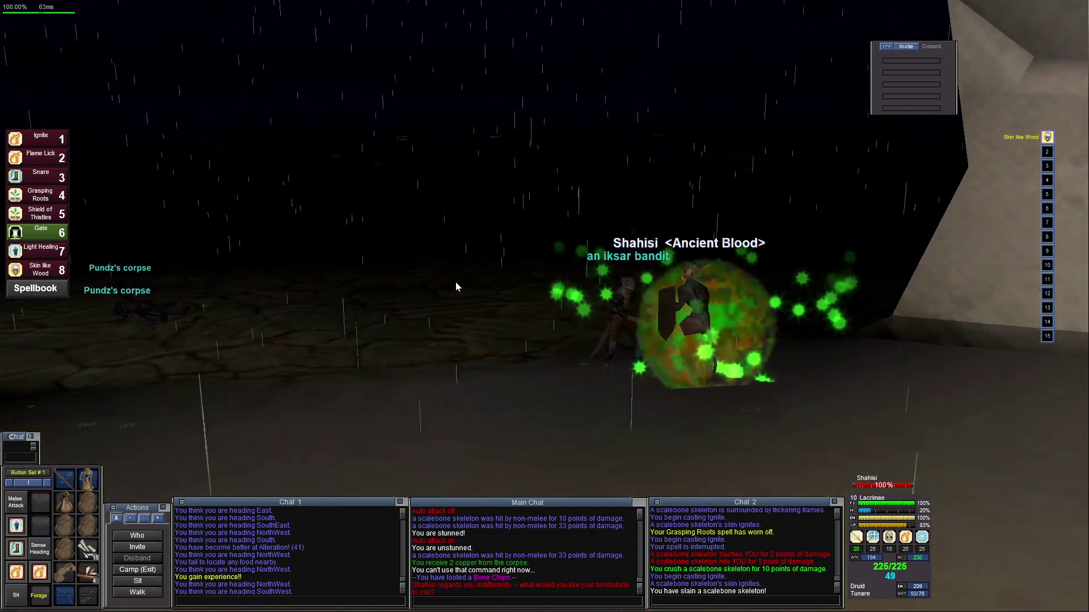
key("Right")
left_click(9, 598)
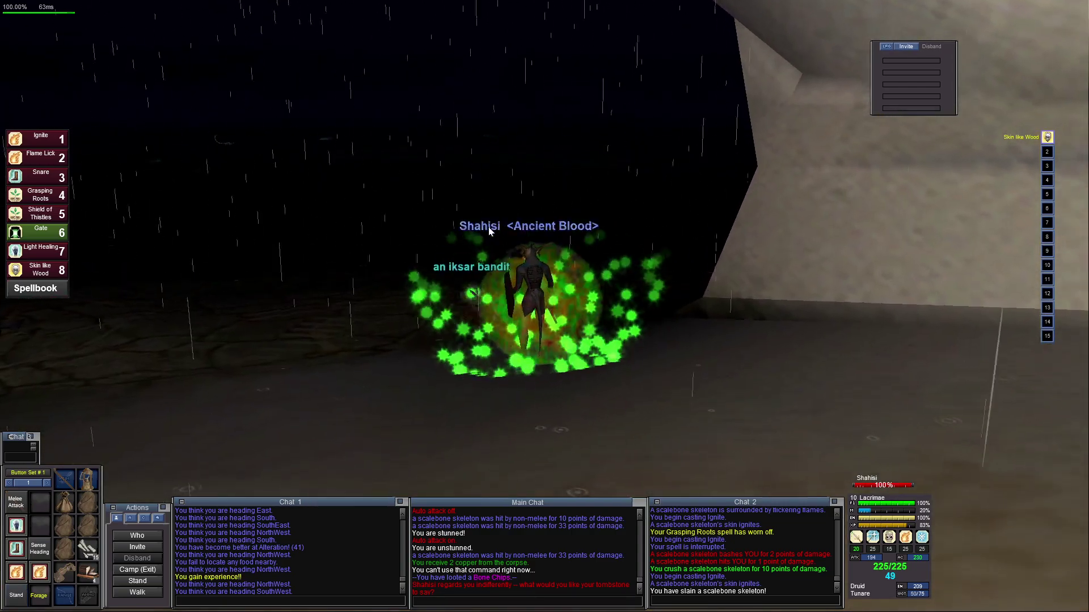
type("who")
key("Return")
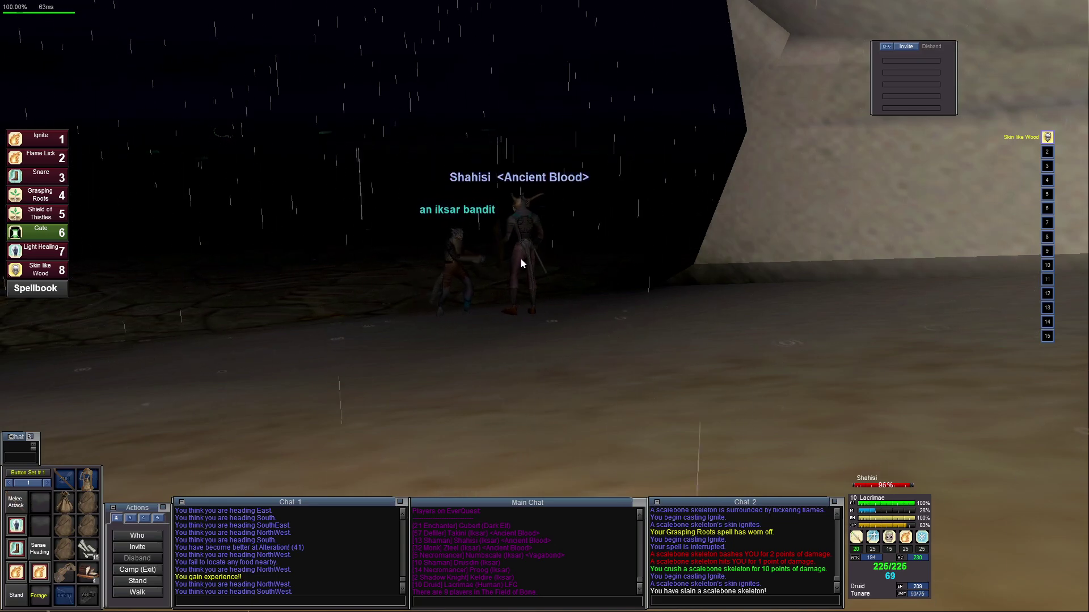
Switch to third-person view and glance between the iksar bandit and the nearby player
key("F9")
key("F9")
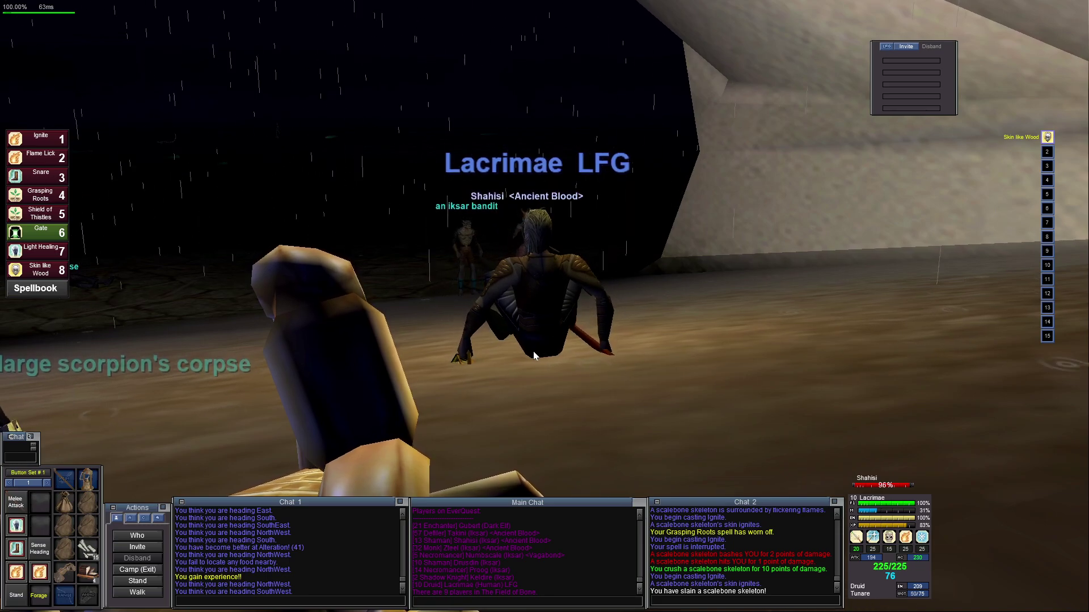
scroll(534, 351, "up", 3)
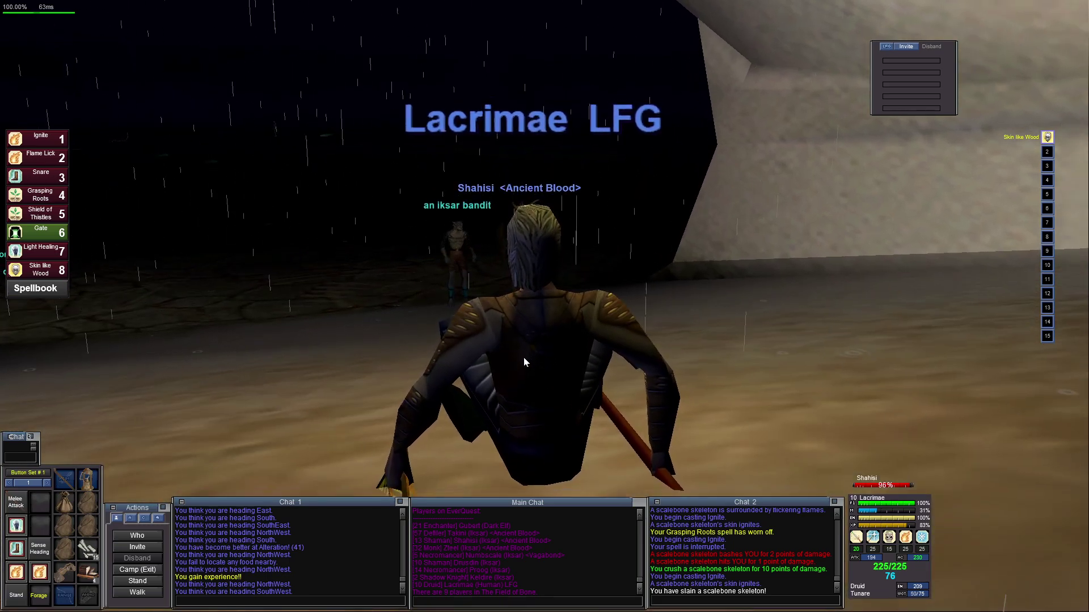
scroll(523, 357, "up", 2)
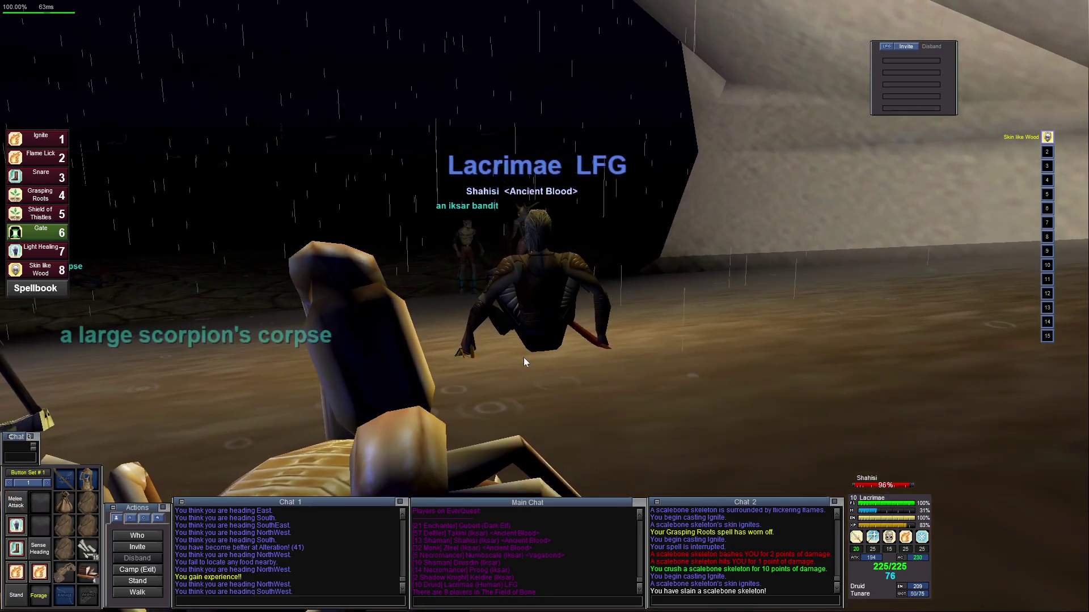
scroll(523, 358, "down", 3)
scroll(523, 357, "down", 5)
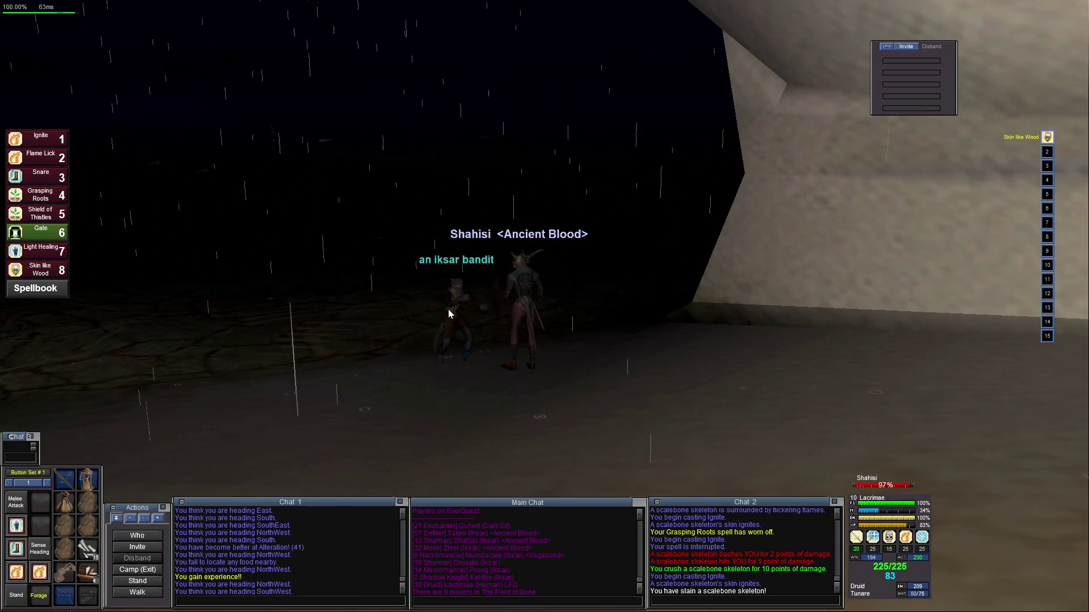
left_click(448, 312)
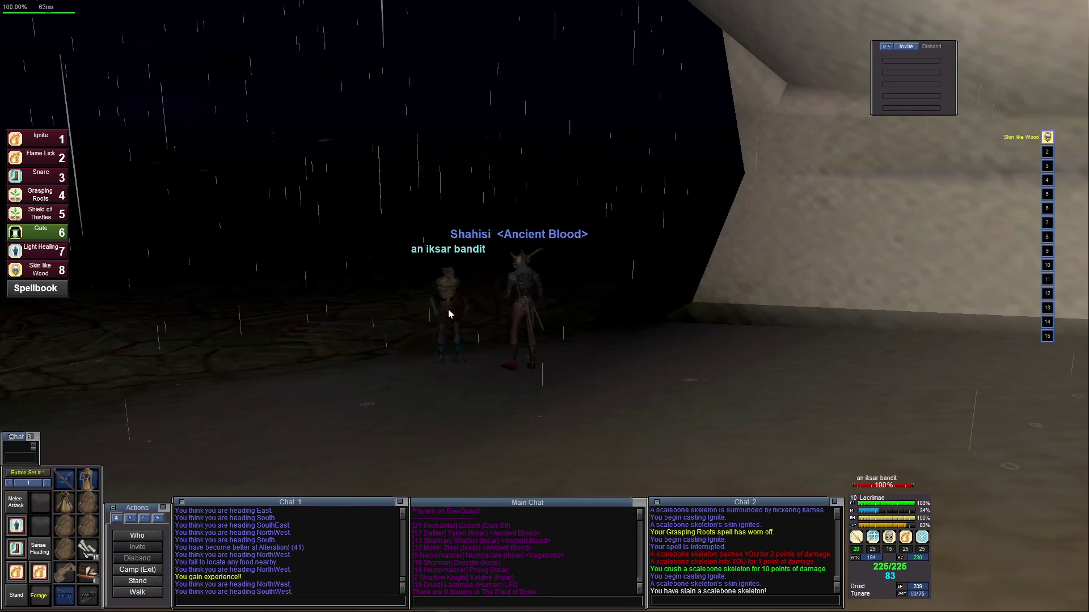
left_click(534, 294)
scroll(536, 324, "down", 4)
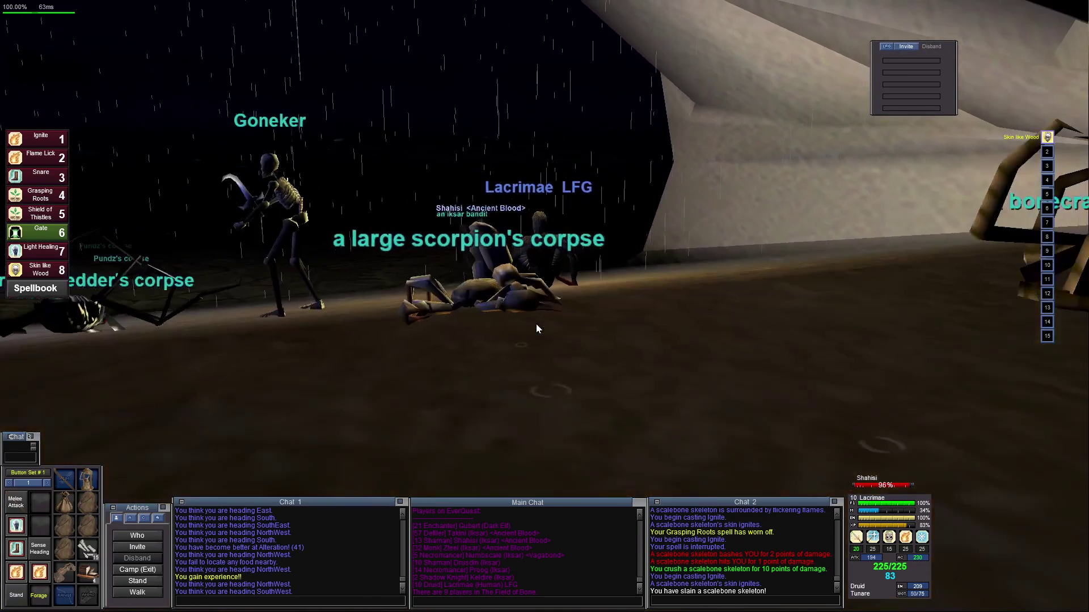
key("Right")
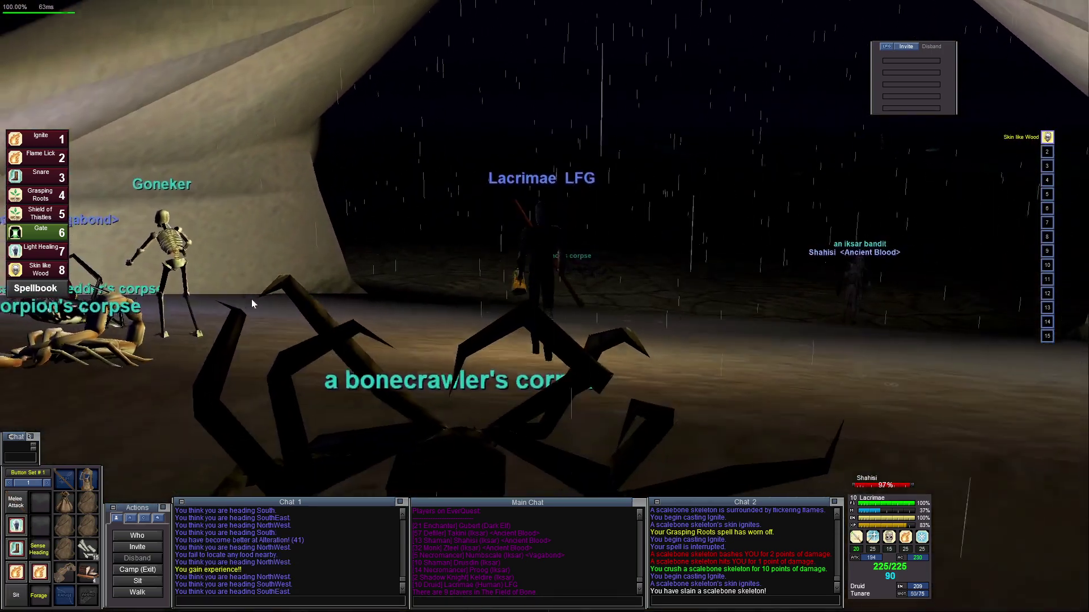
Target the nearby skeleton character, face the cave opening and sit down to rest
left_click(198, 253)
key("Right")
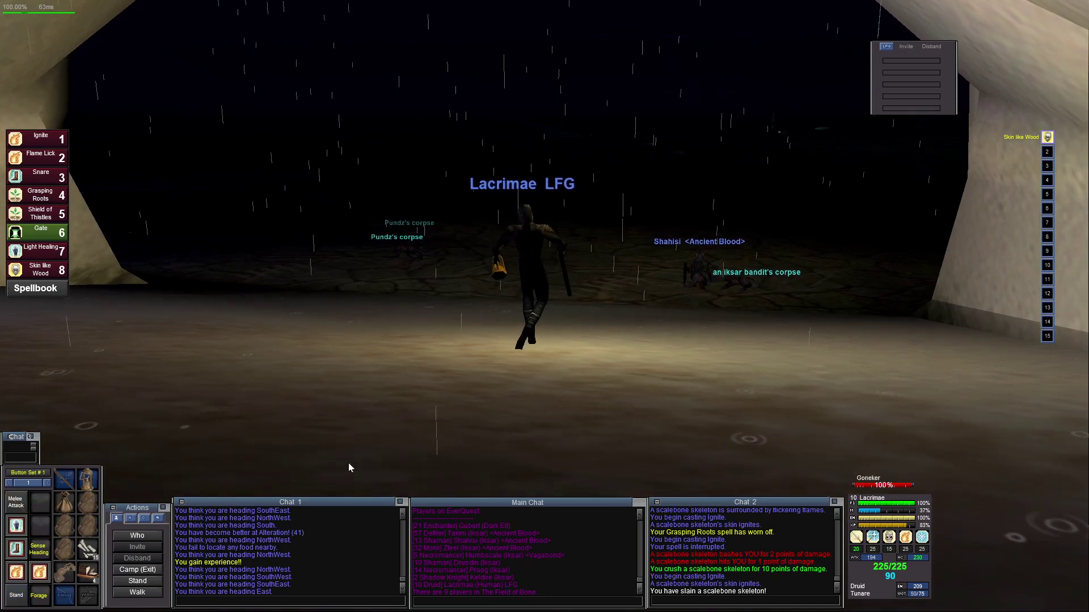
key("q")
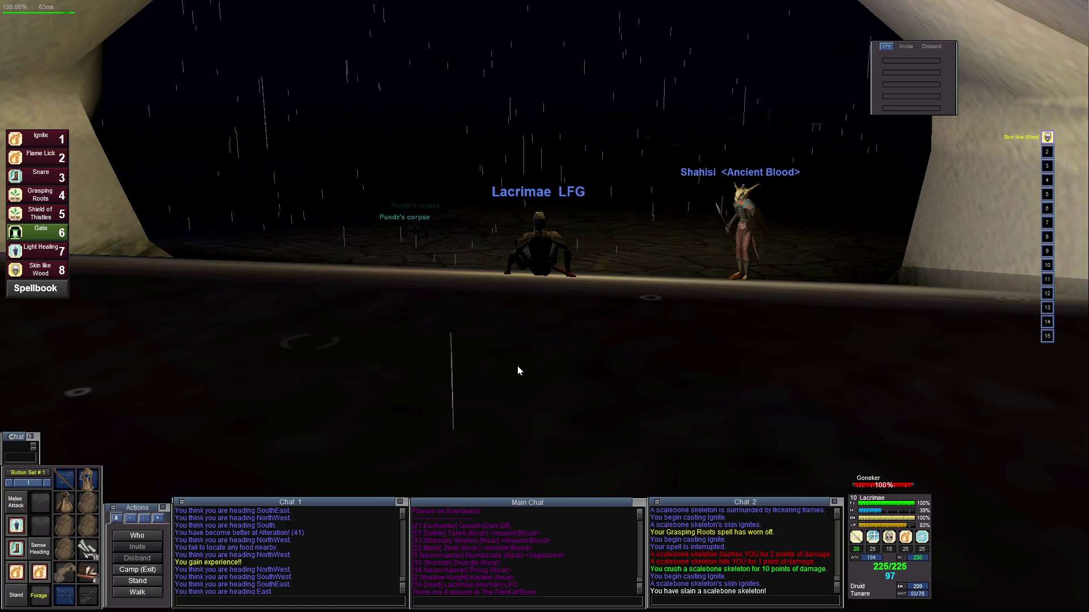
scroll(517, 365, "up", 3)
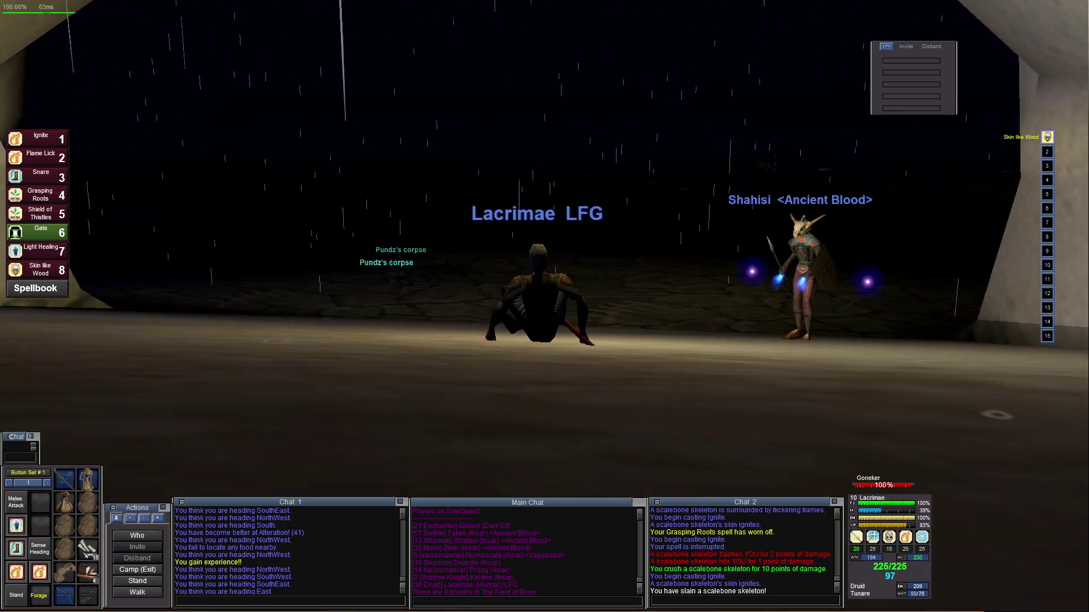
scroll(545, 306, "down", 3)
scroll(544, 306, "up", 4)
scroll(1054, 487, "down", 4)
scroll(1054, 487, "up", 3)
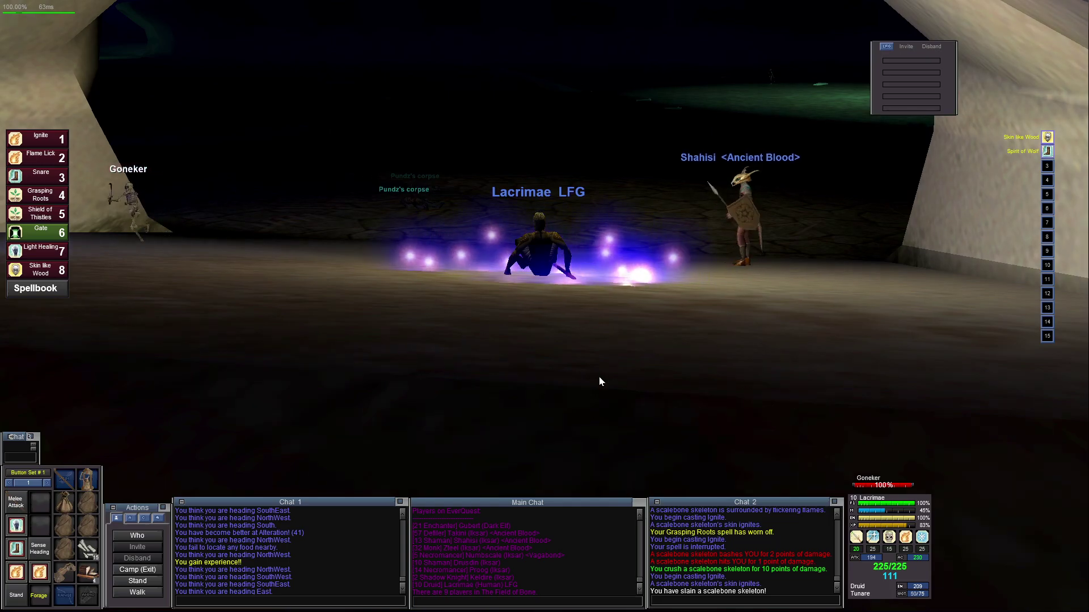
Stand, bow to Shahisi in thanks, sit back down and target Takini walking up
left_click(723, 275)
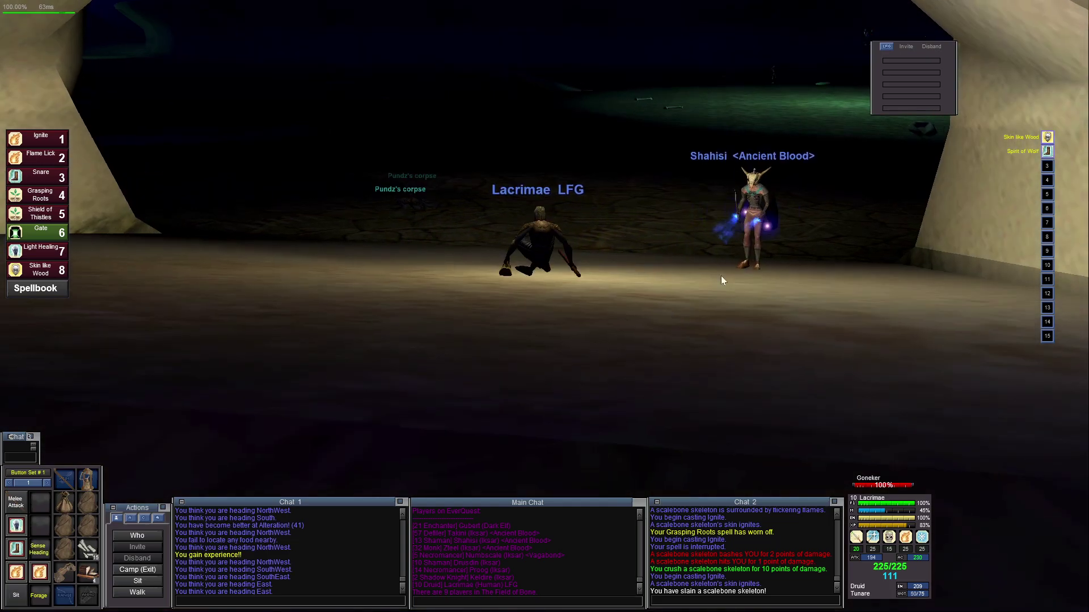
key("Right")
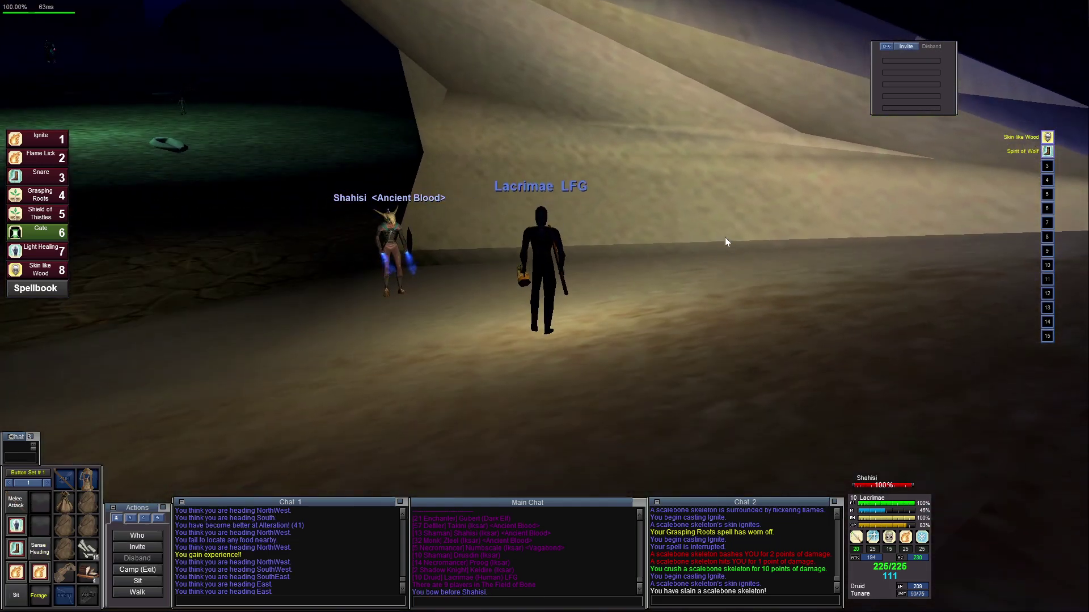
key("Left")
key("Left")
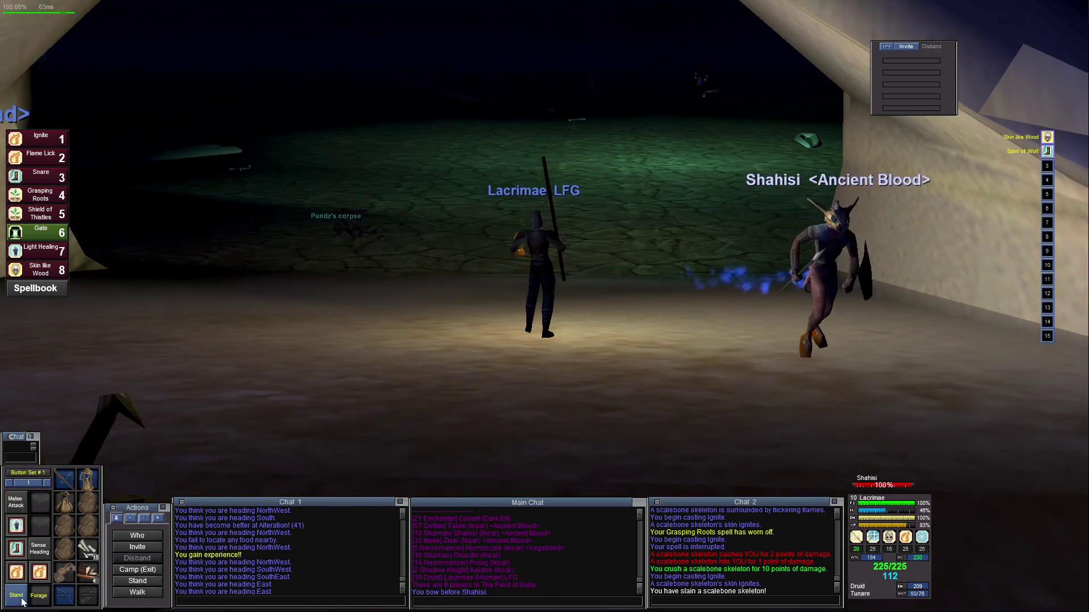
left_click(20, 599)
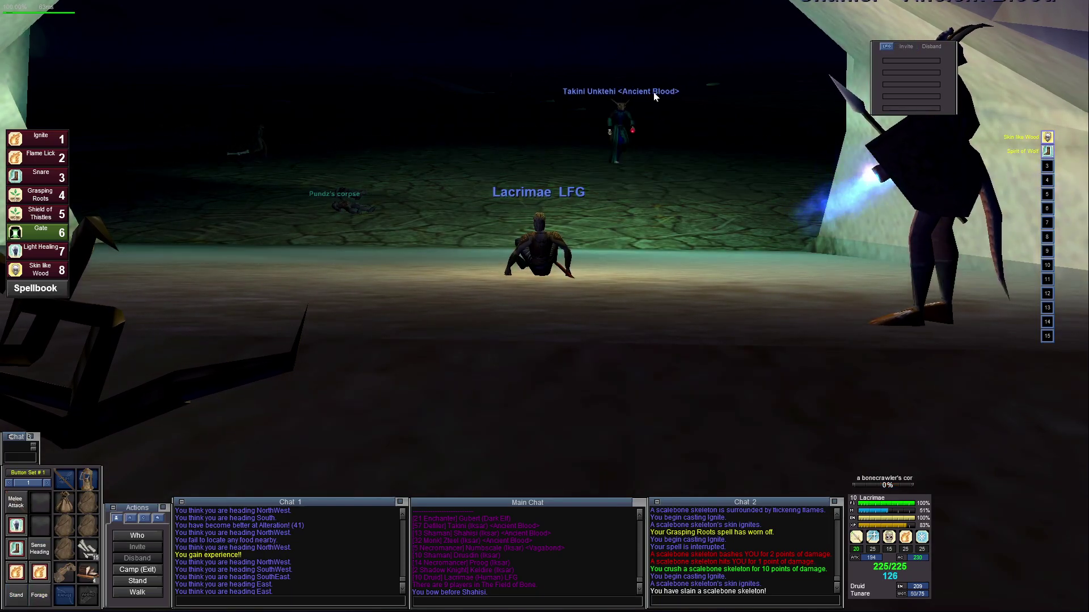
key("Tab")
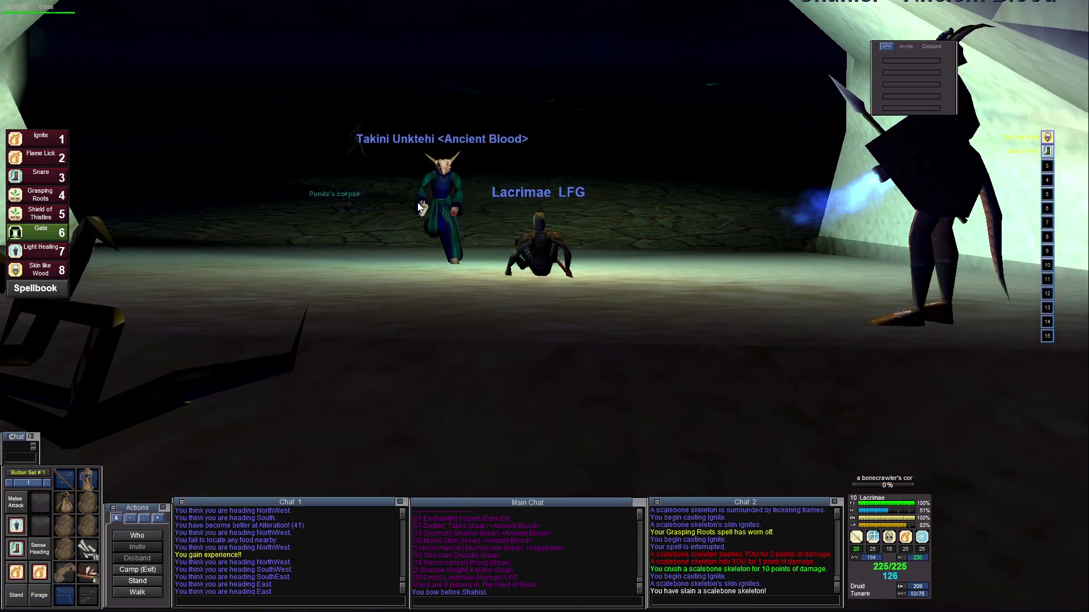
left_click(444, 202)
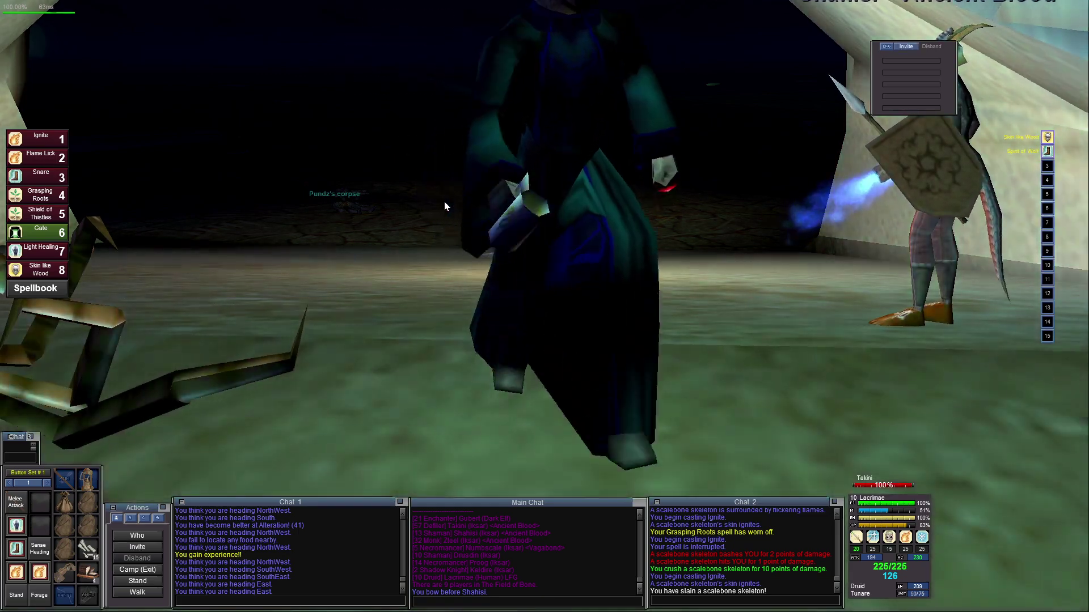
scroll(444, 202, "up", 2)
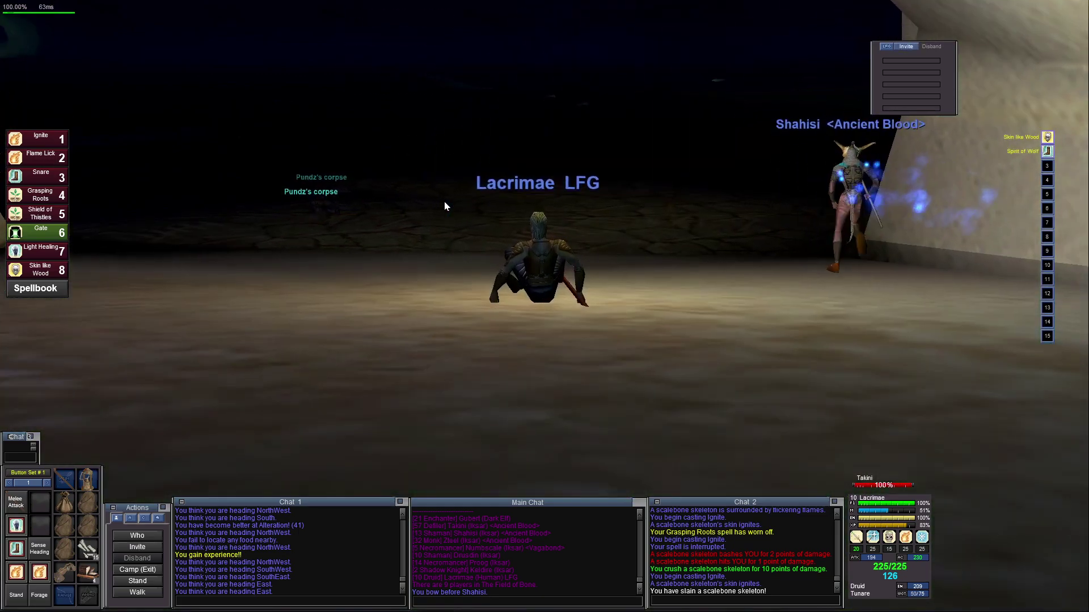
scroll(444, 202, "up", 2)
scroll(445, 202, "up", 2)
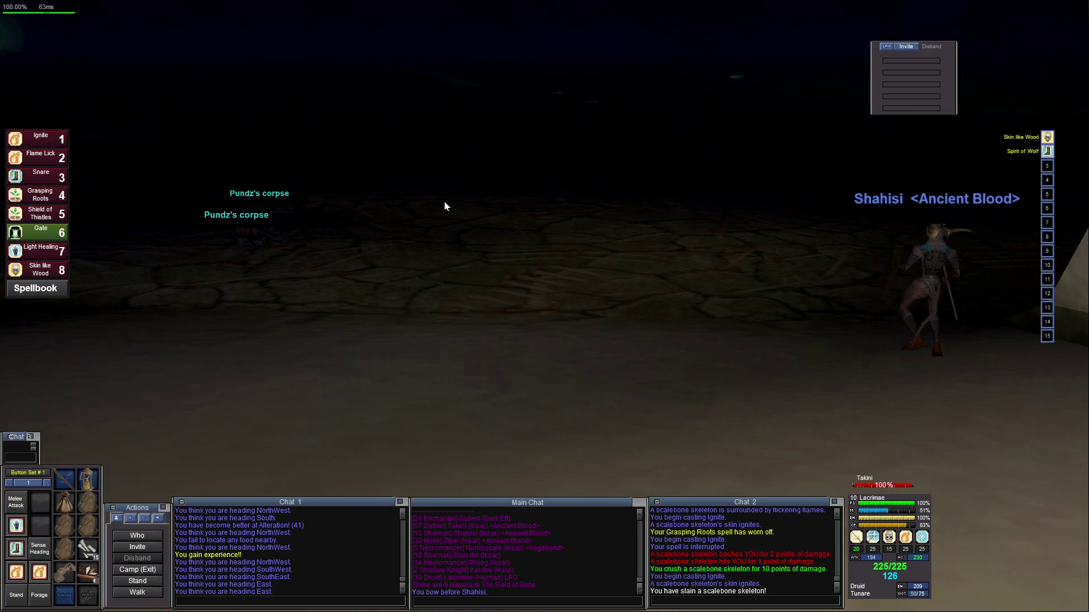
Stand and scan the field, then target the giant scorpion and consider its toughness
key("Left")
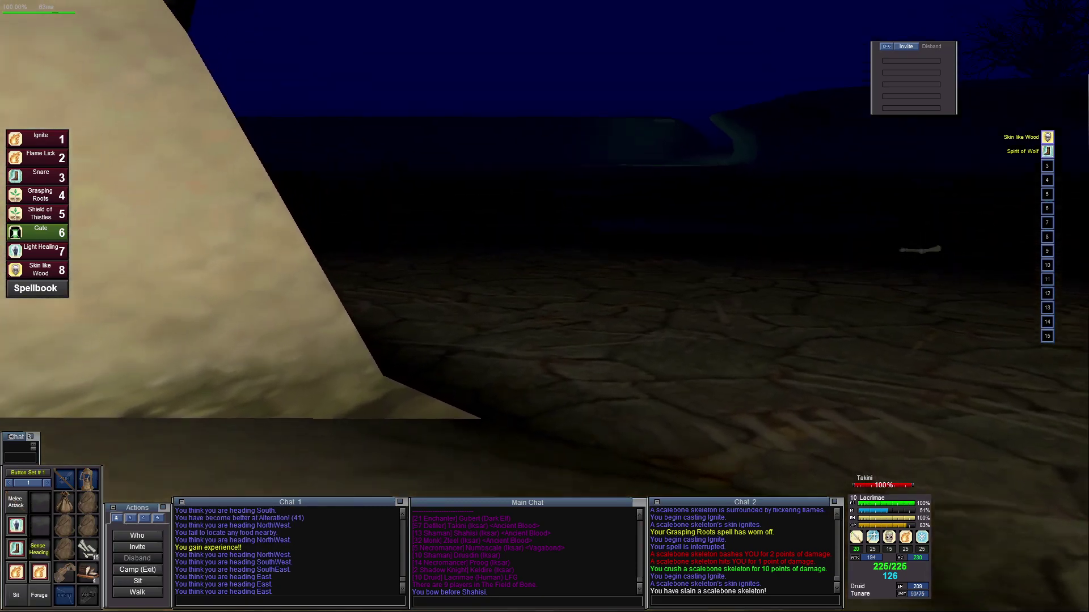
key("Right")
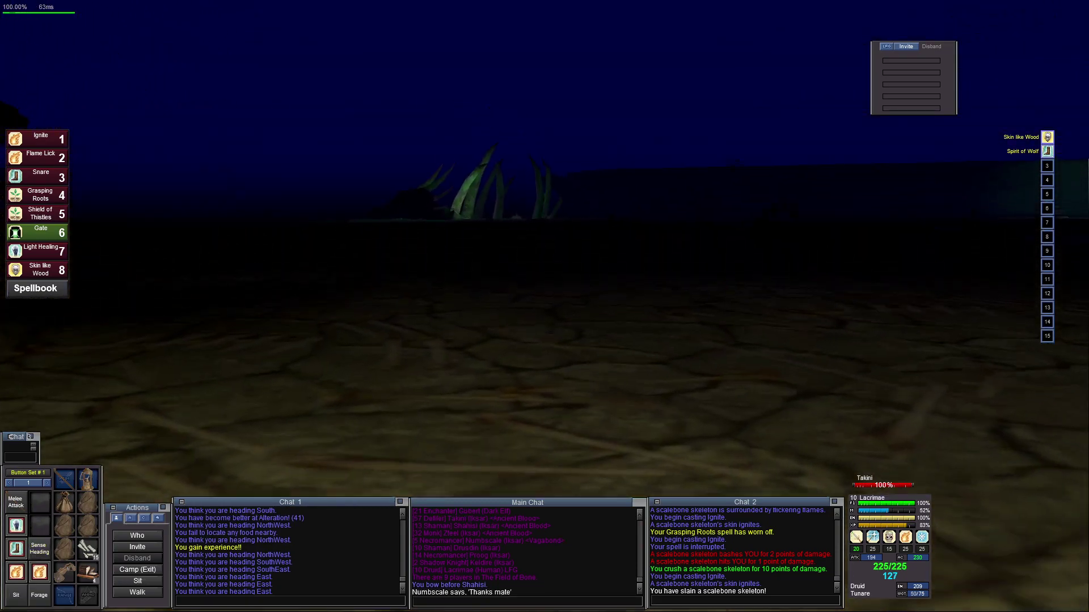
key("Left")
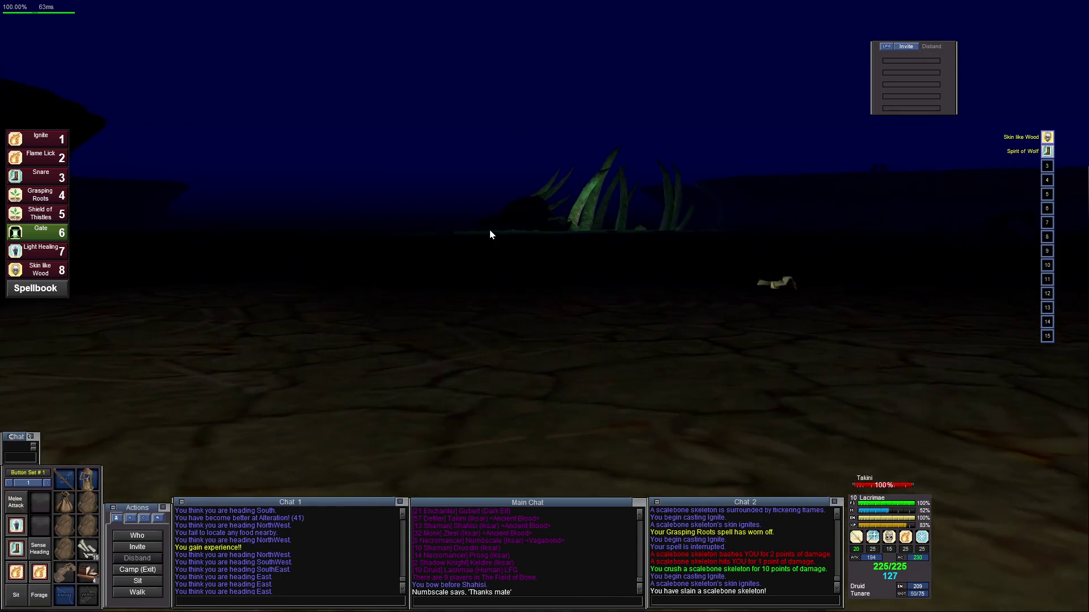
key("Left")
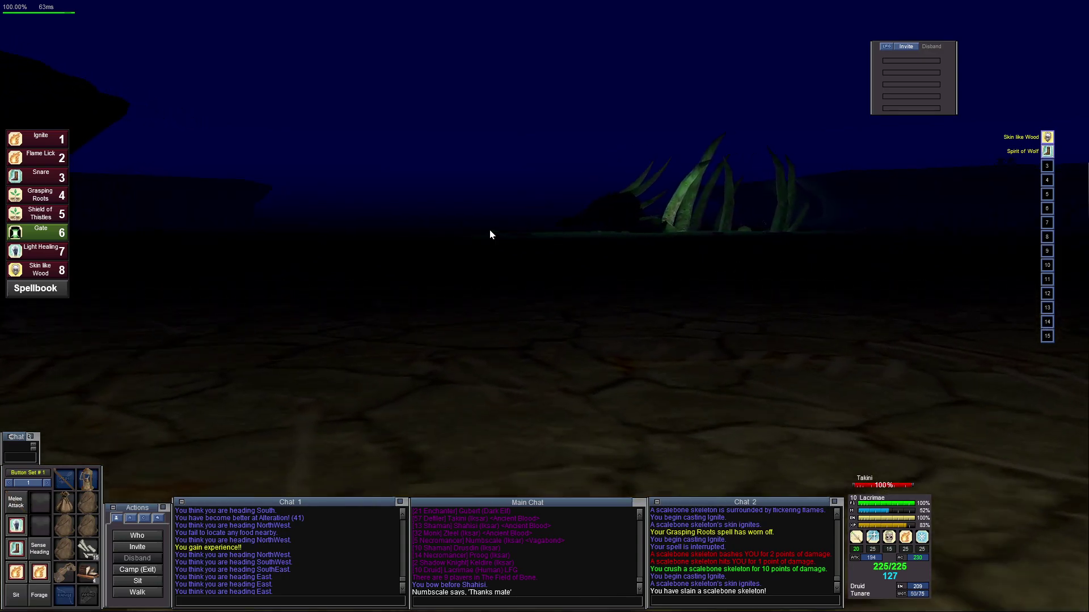
key("Right")
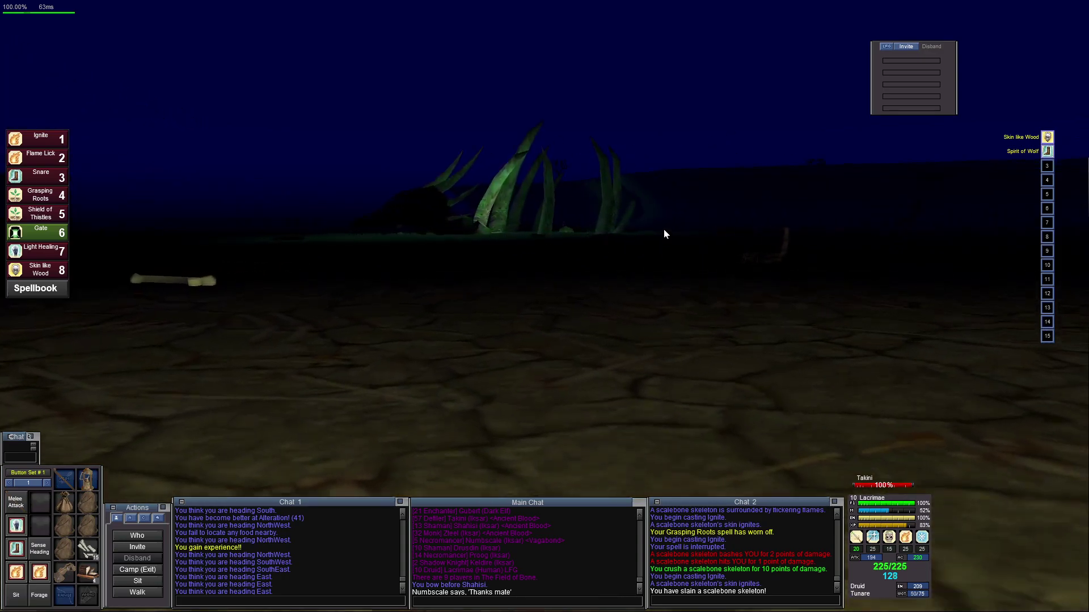
left_click(805, 264)
key("c")
key("Left")
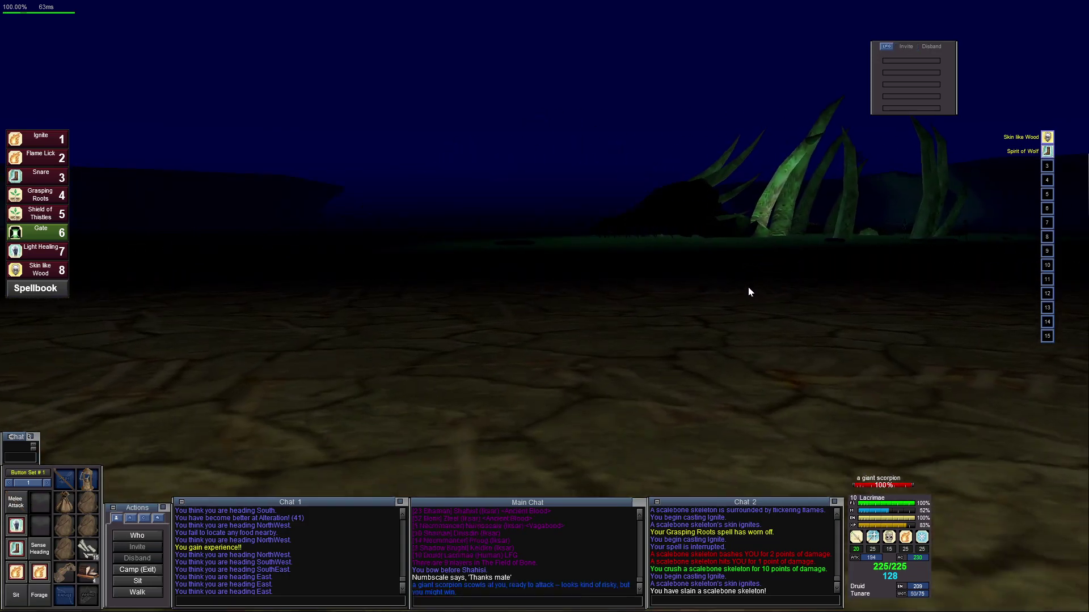
Consider the nearby skeleton and the large scorpion while turning to survey the area
key("Left")
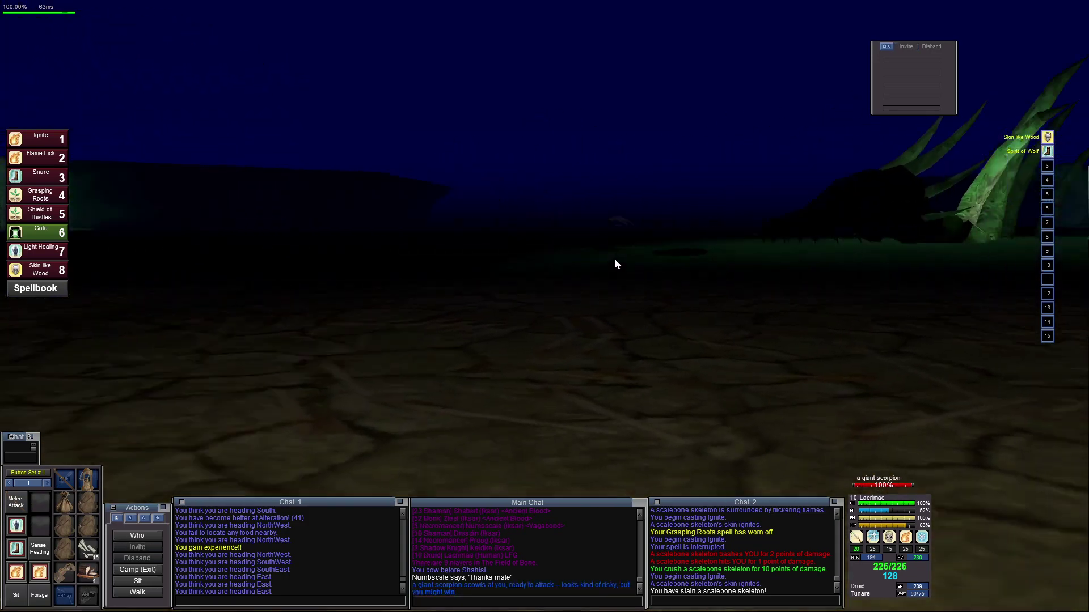
key("Left")
key("F8")
key("c")
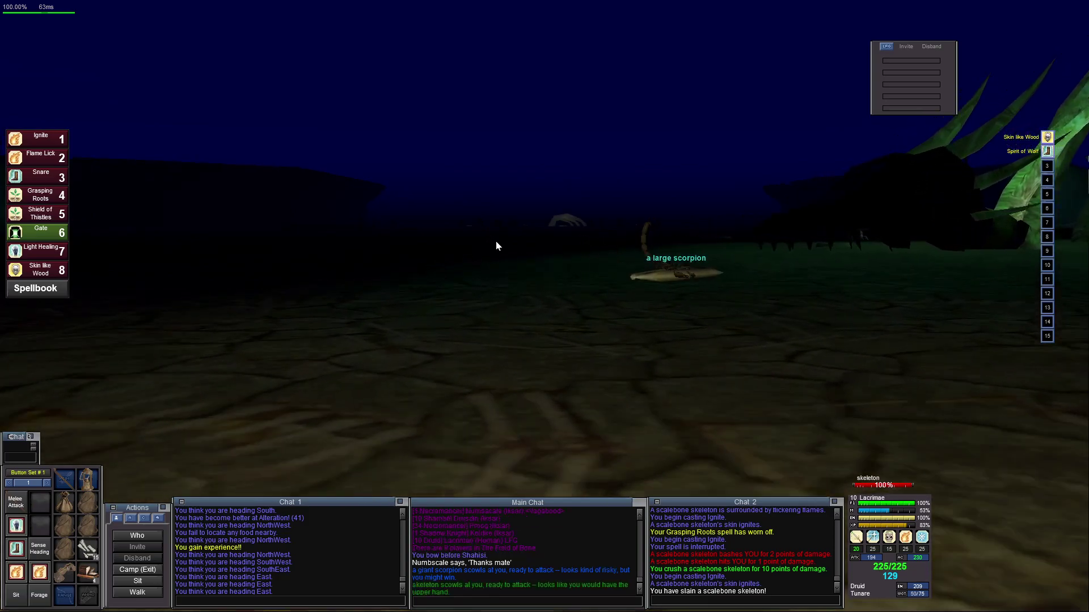
key("Up")
key("Right")
key("c")
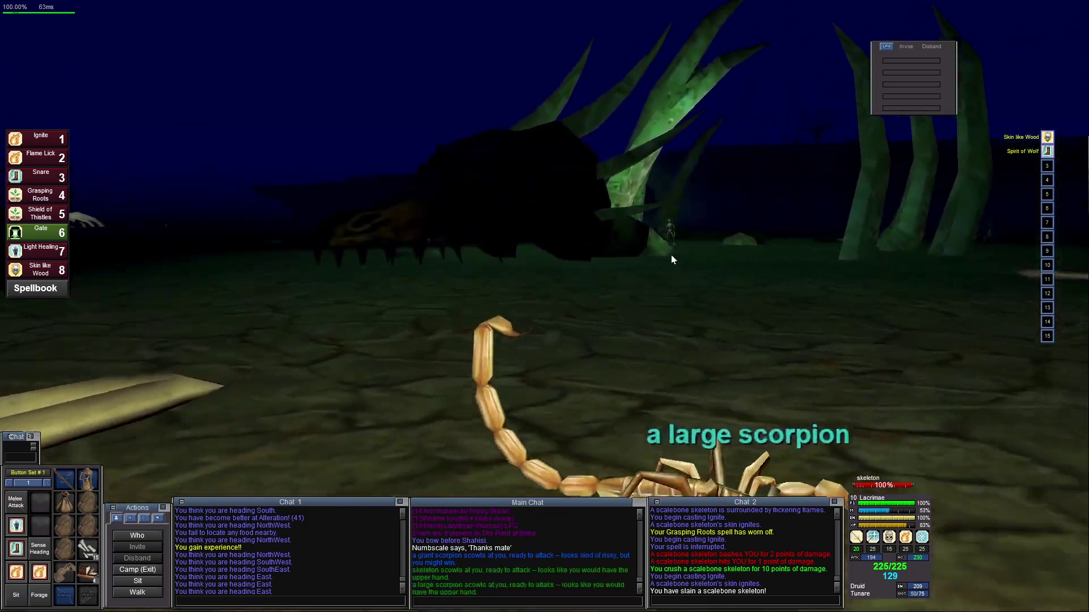
key("Left")
key("F9")
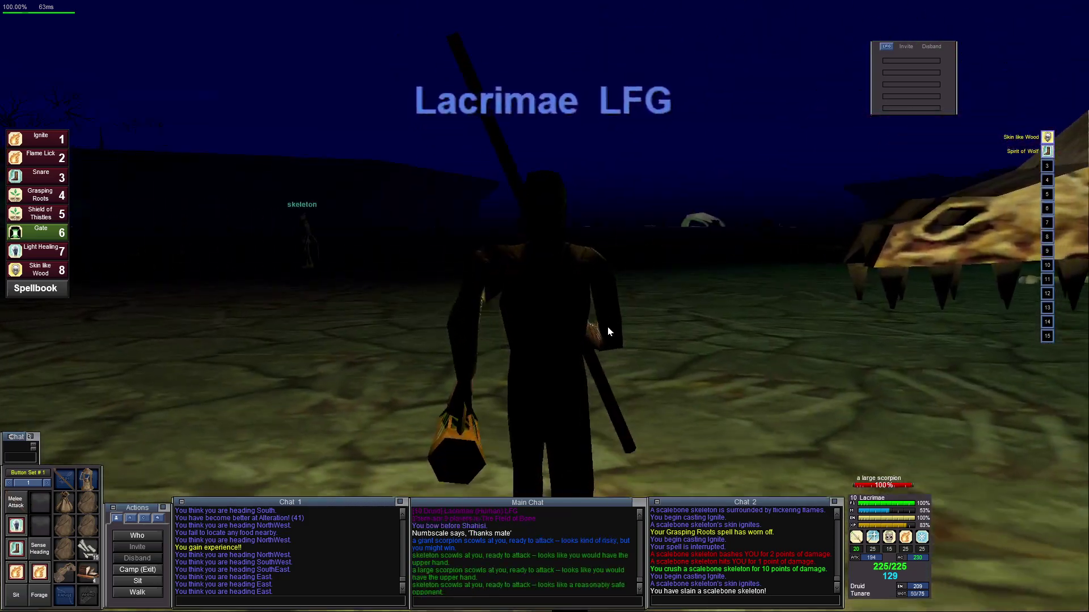
key("Left")
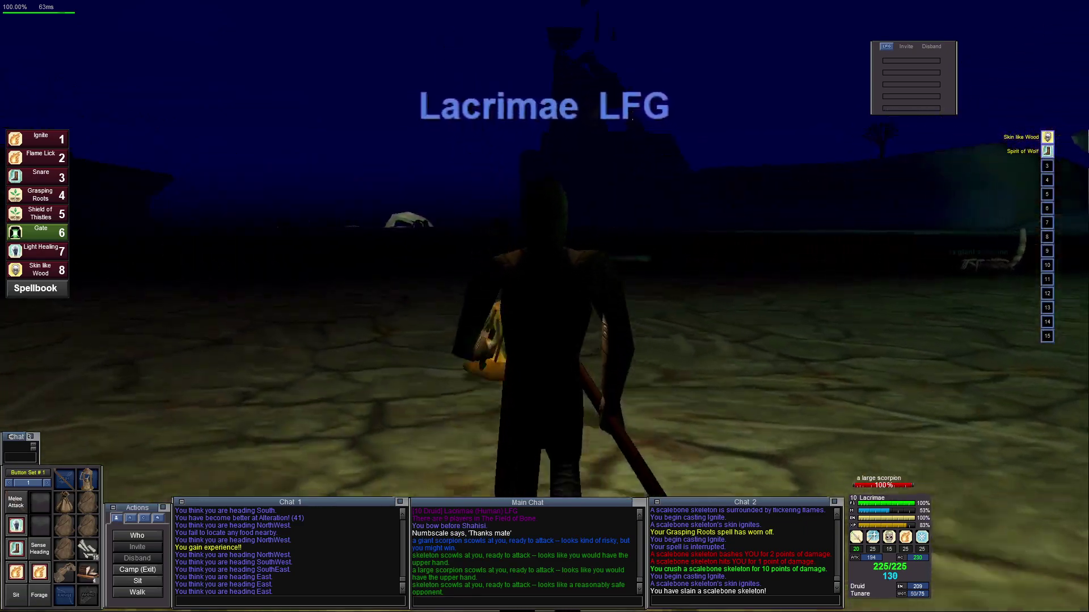
scroll(604, 364, "up", 3)
scroll(605, 364, "up", 3)
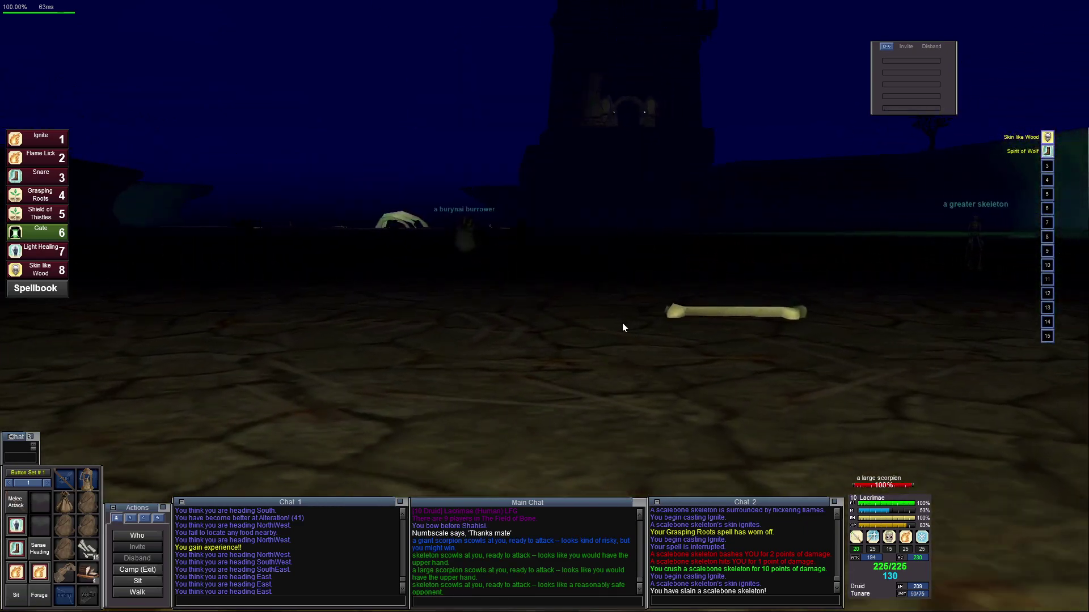
Target and consider the greater skeleton, then run forward past the burrower and excavator
key("Right")
left_click(661, 236)
key("Left")
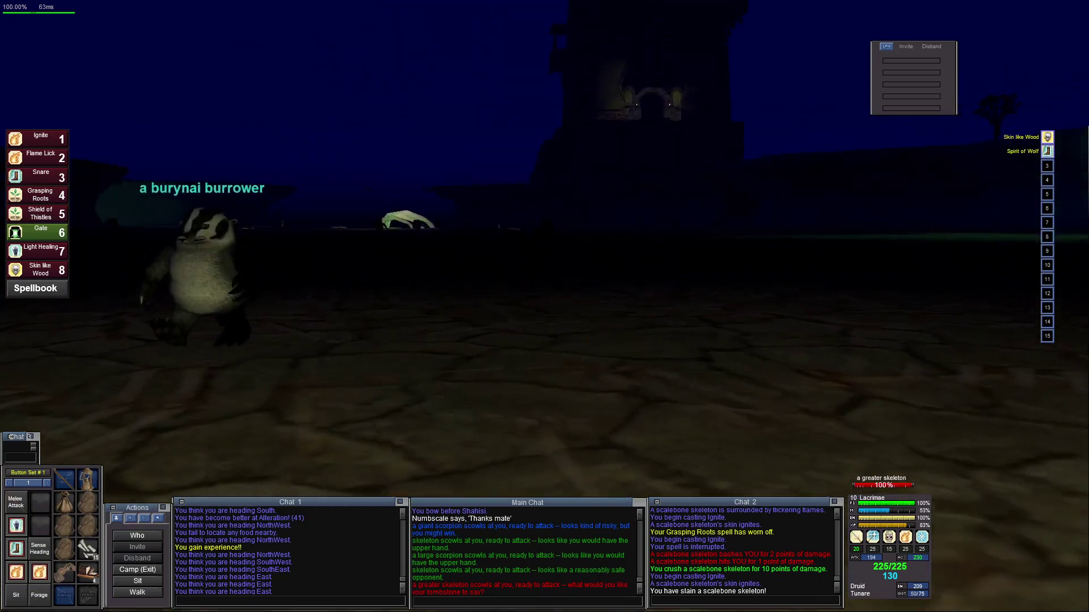
scroll(652, 245, "down", 3)
key("Up")
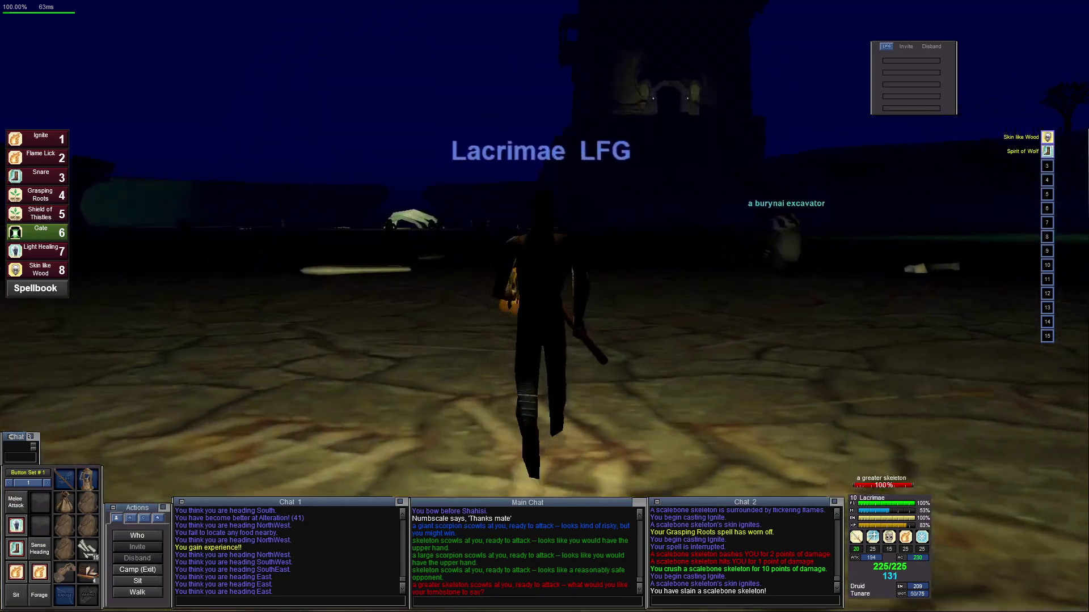
key("Right")
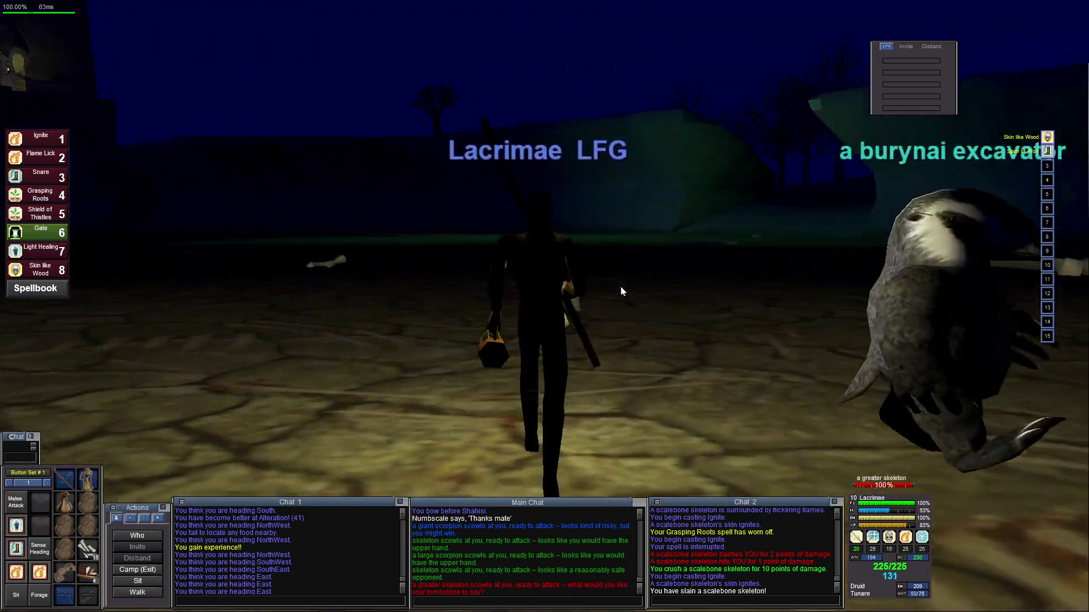
key("Left")
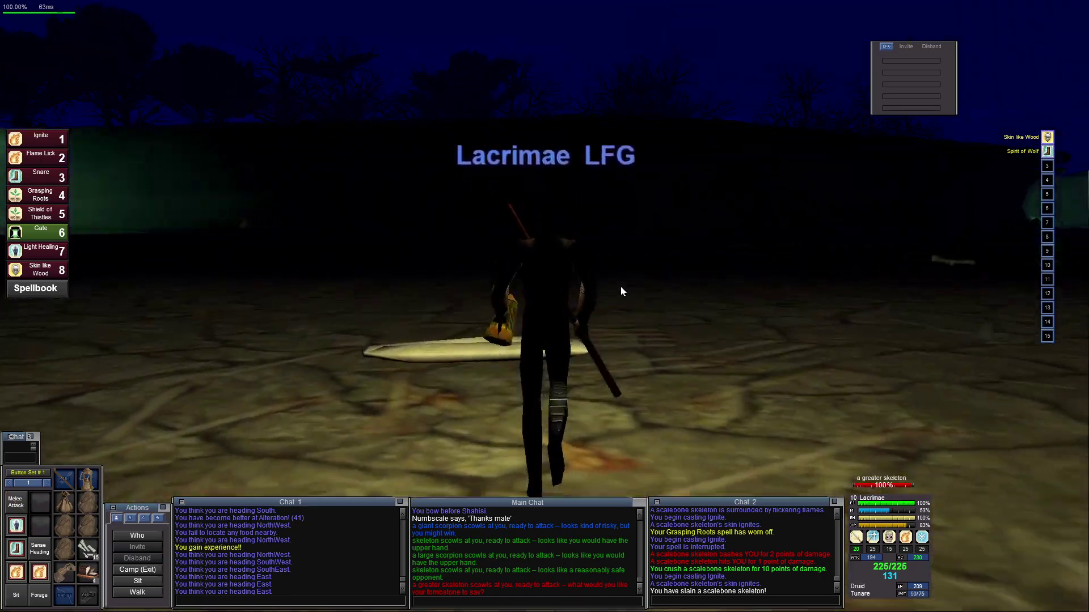
Keep running across the field toward the tower and the trees, adjusting heading
key("Right")
key("Right")
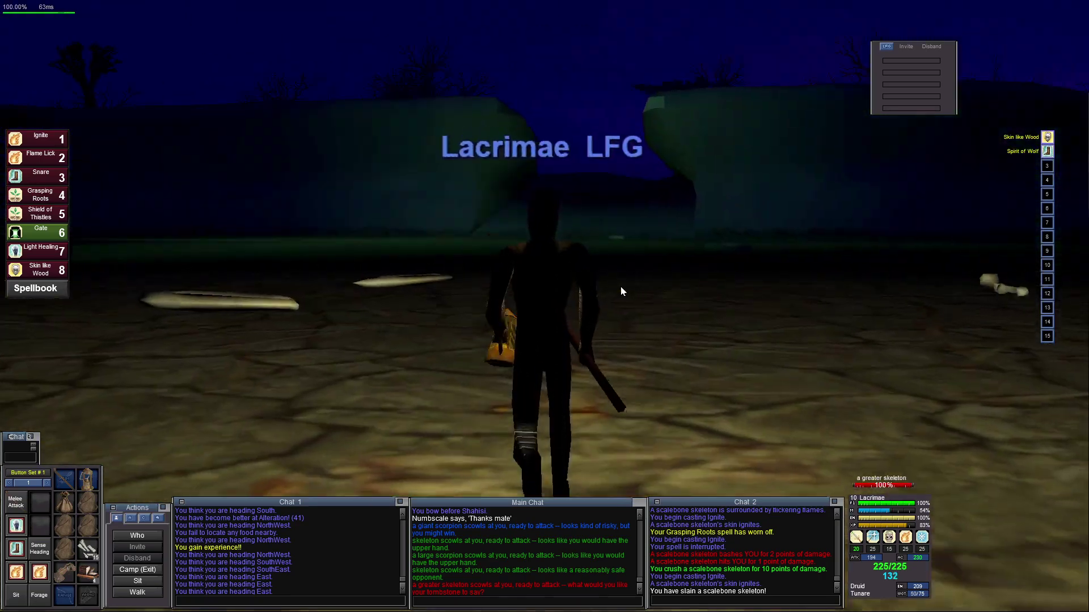
key("Right")
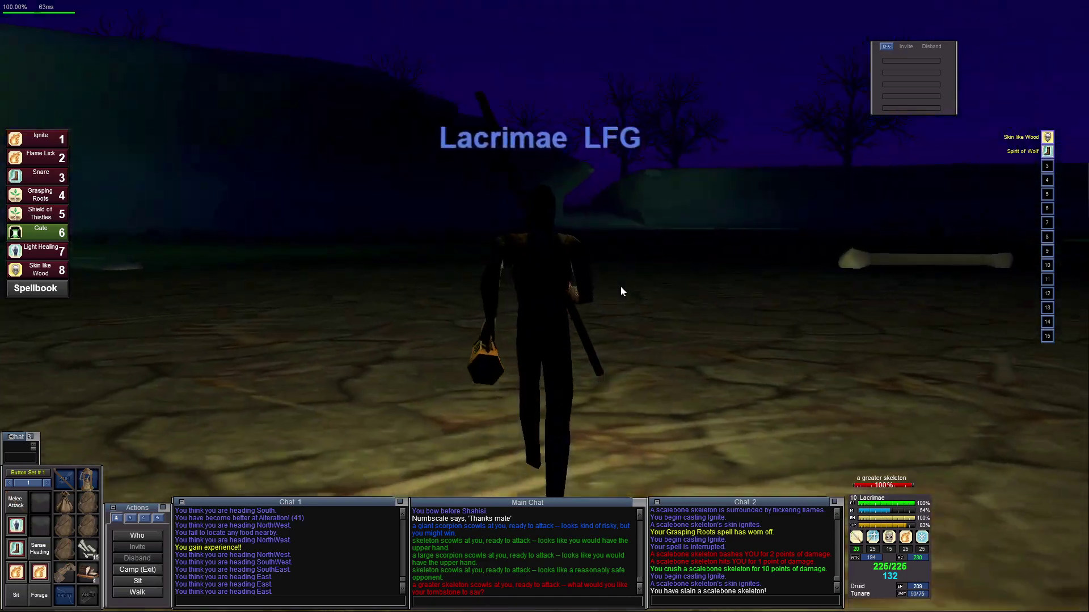
scroll(620, 287, "up", 2)
key("Right")
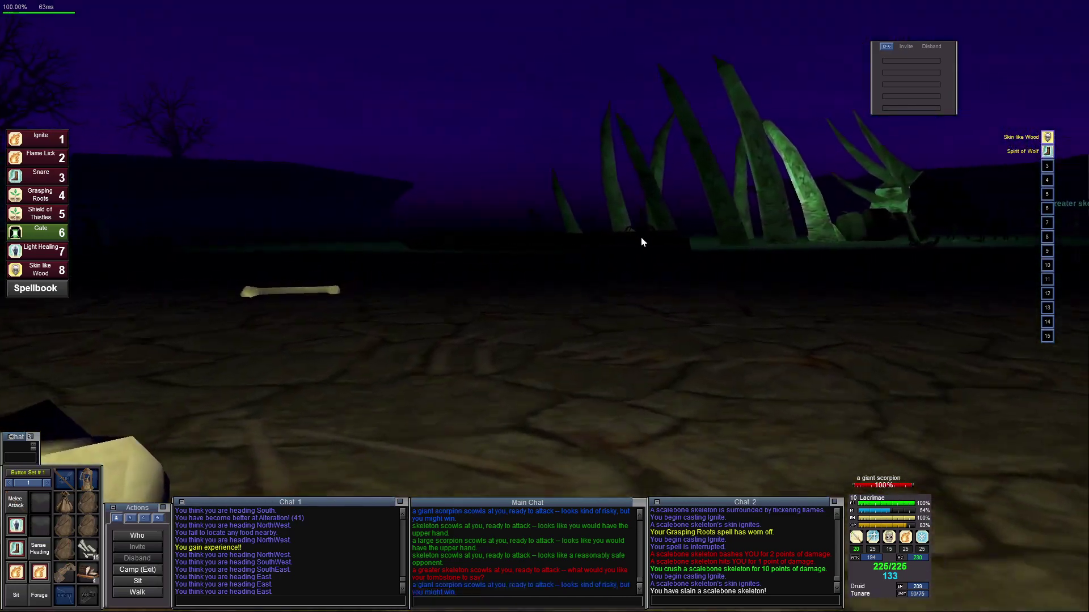
key("Left")
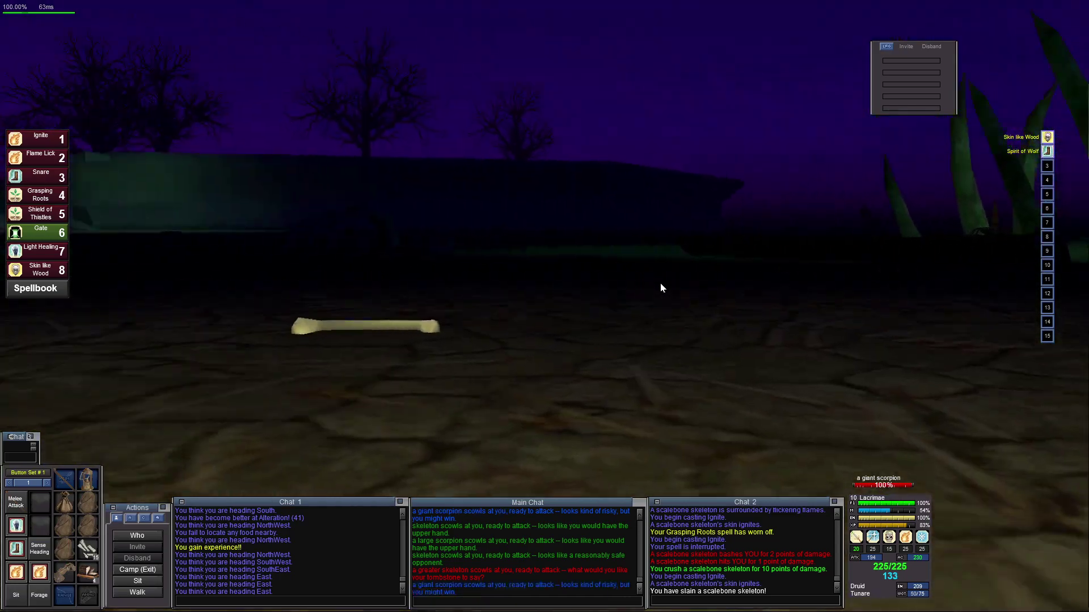
scroll(525, 287, "down", 2)
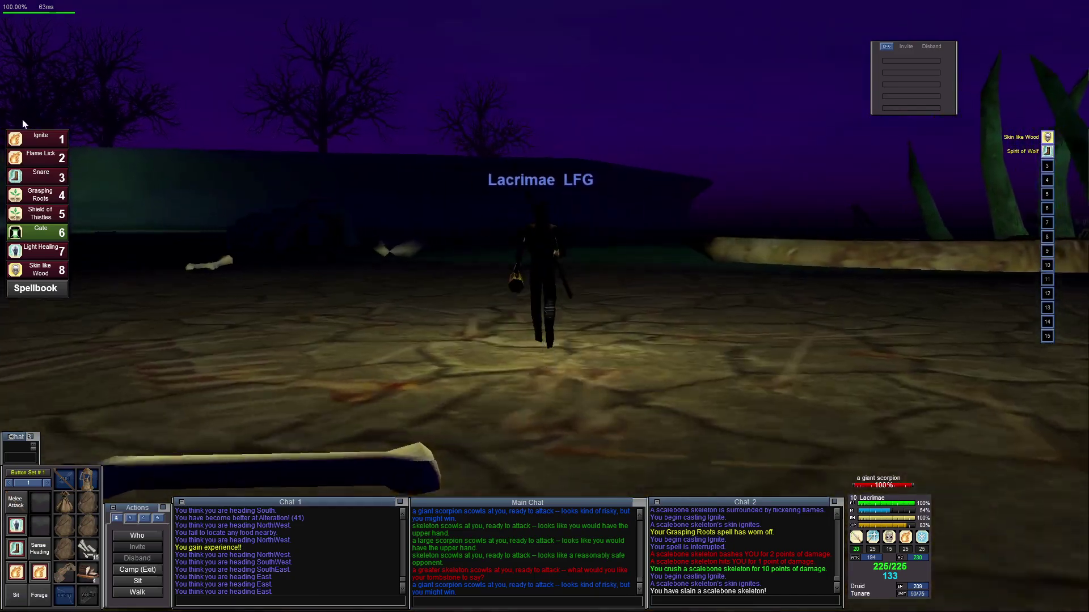
Cast Ignite on the giant scorpion and run away to gain distance
key("Right")
key("Right")
left_click(47, 144)
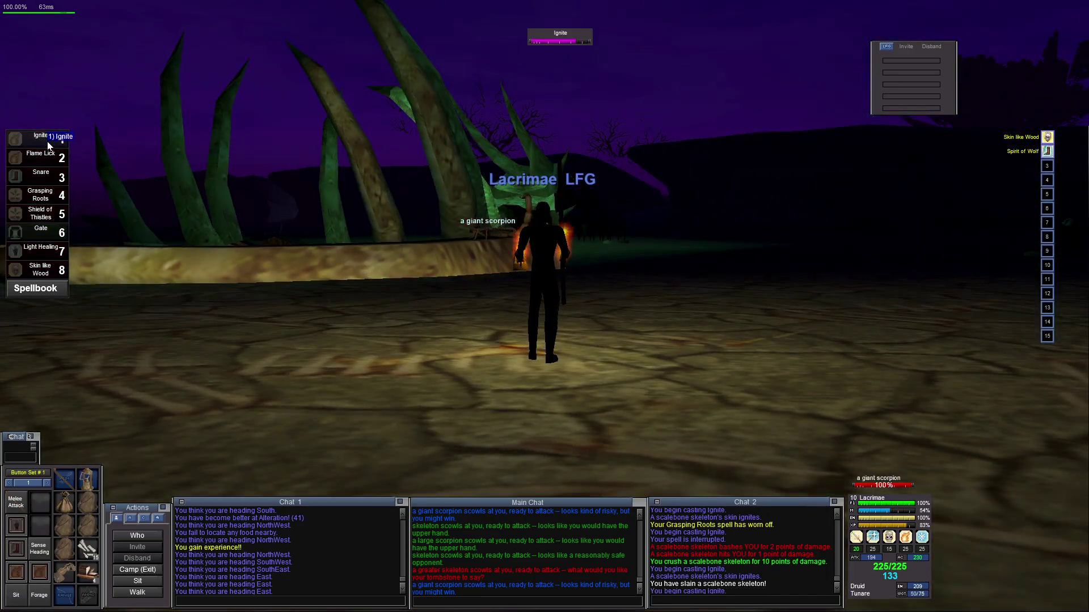
key("Left")
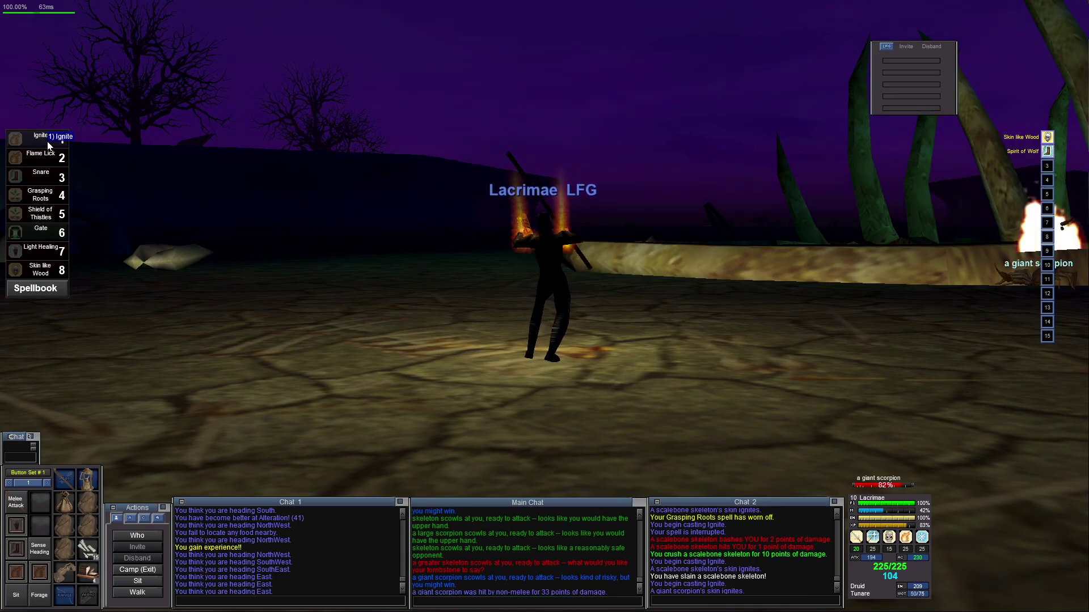
key("Left")
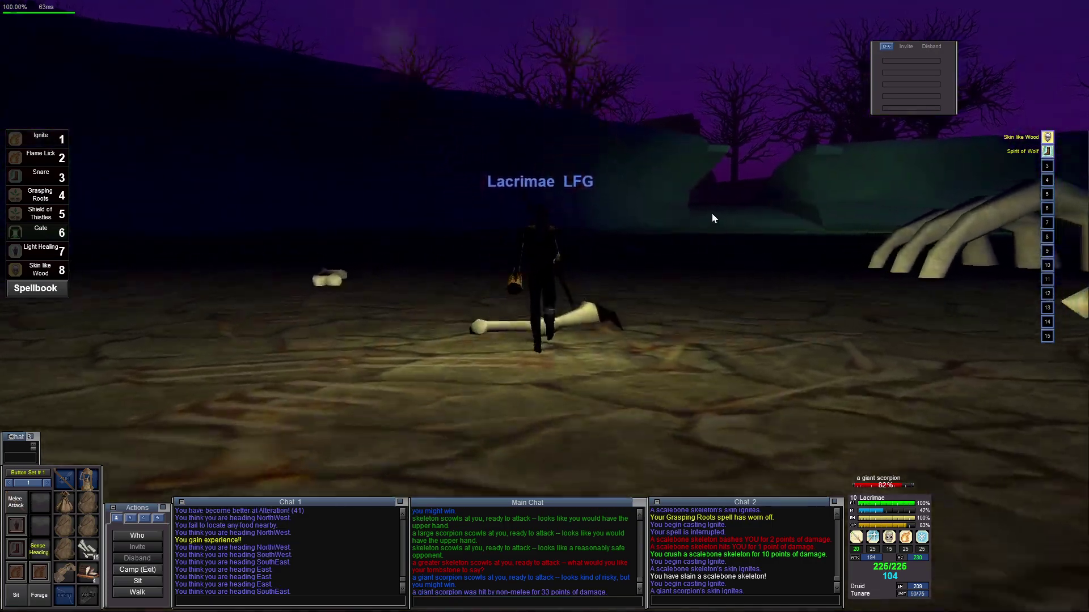
key("Right")
key("Left")
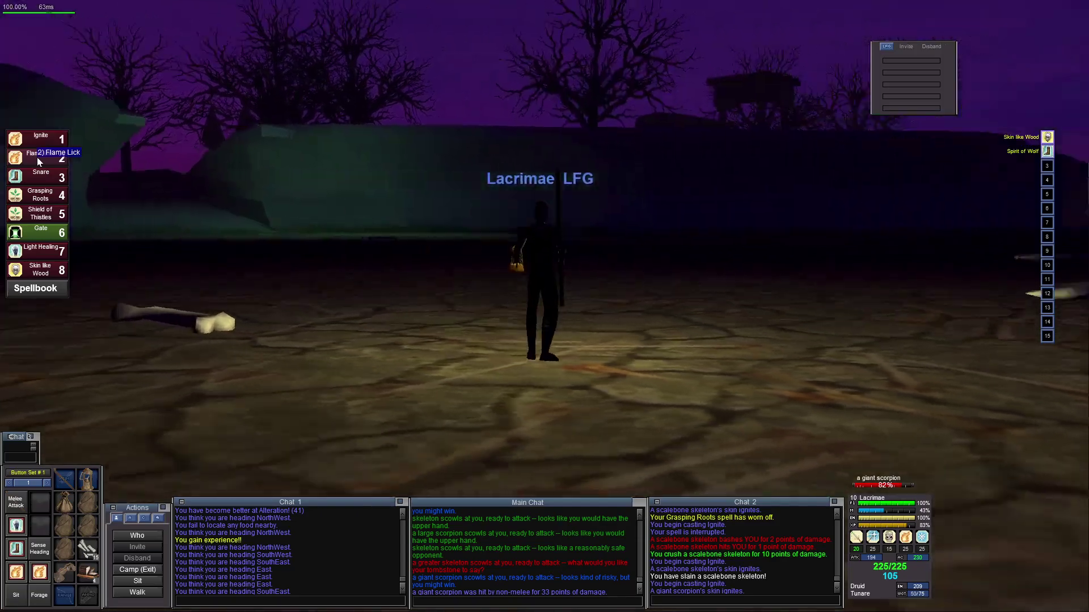
Cast Flame Lick twice on the scorpion while kiting, then turn to face it up close
left_click(37, 157)
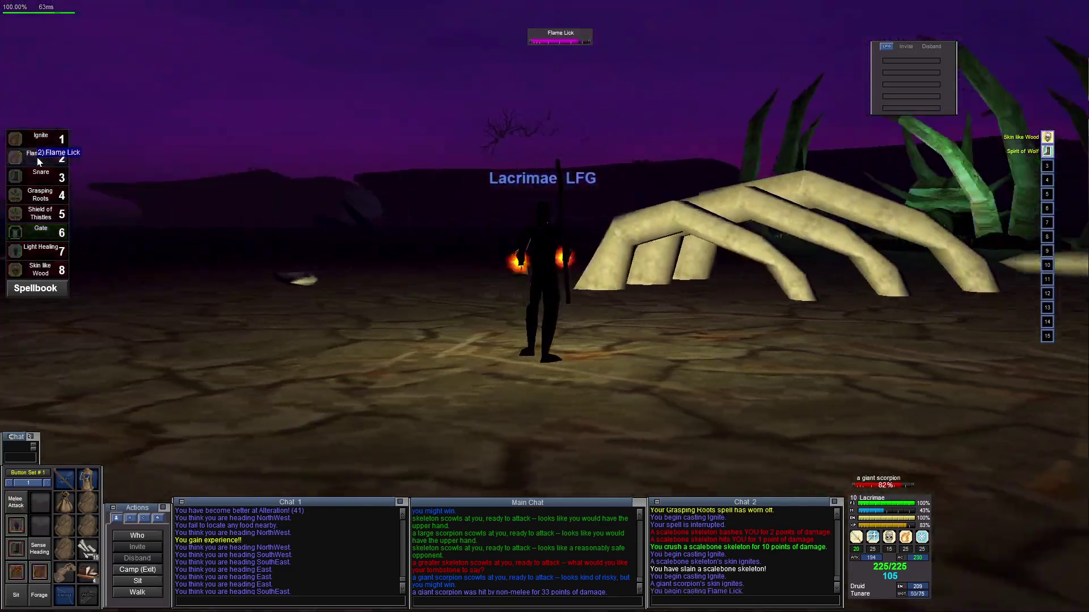
key("Left")
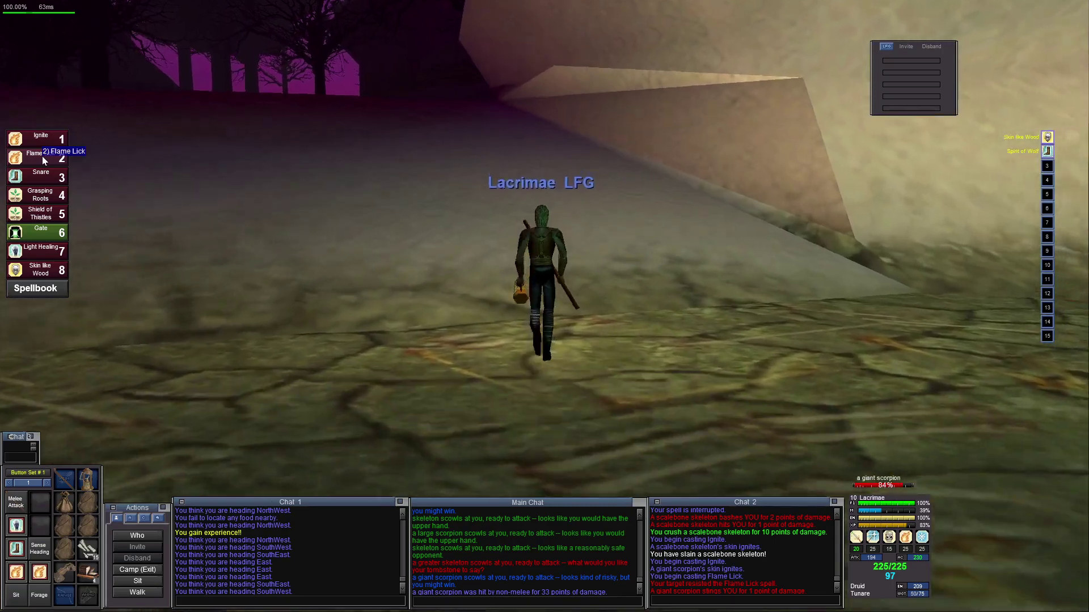
left_click(42, 156)
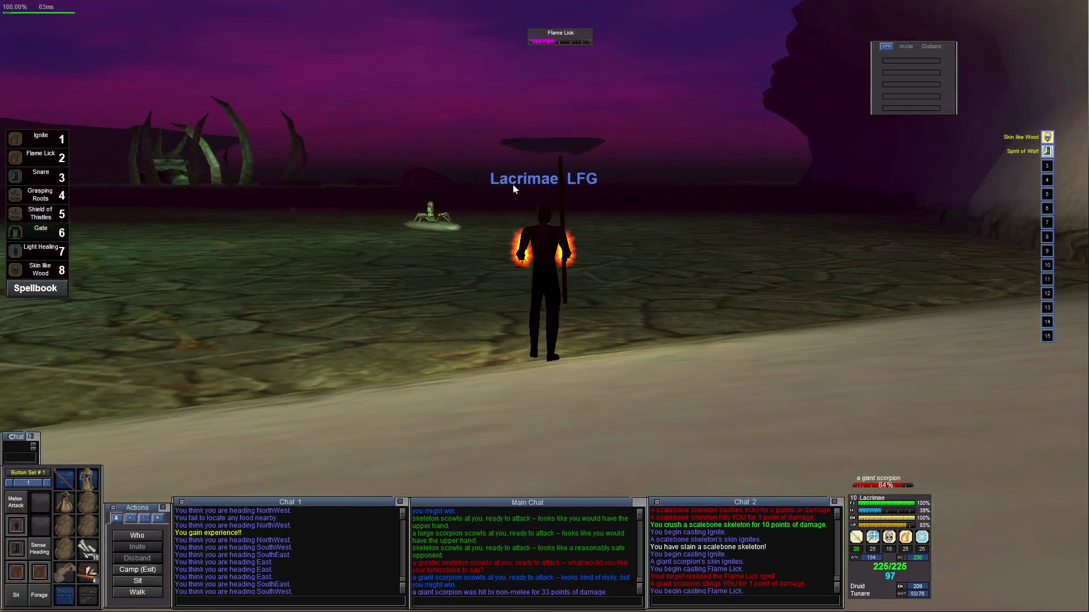
key("a")
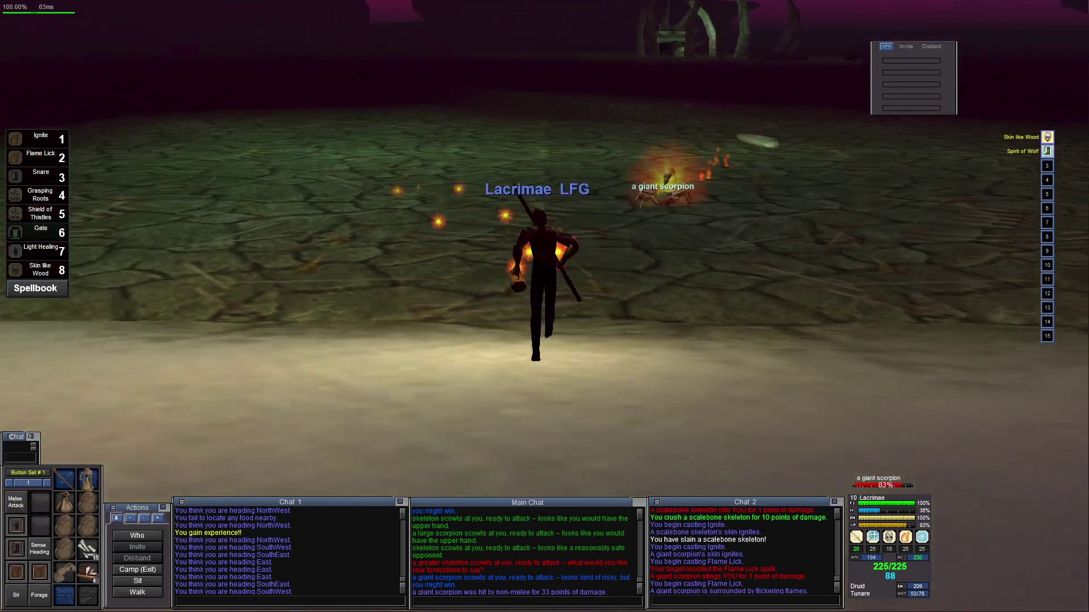
key("d")
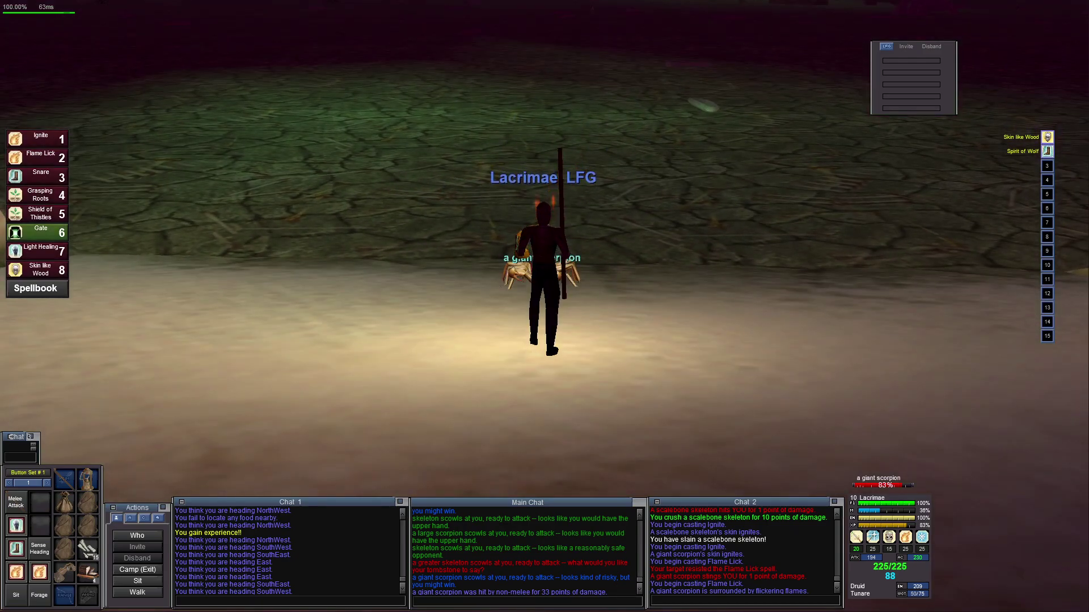
Auto-attack the giant scorpion and hit it with Ignite twice
key("q")
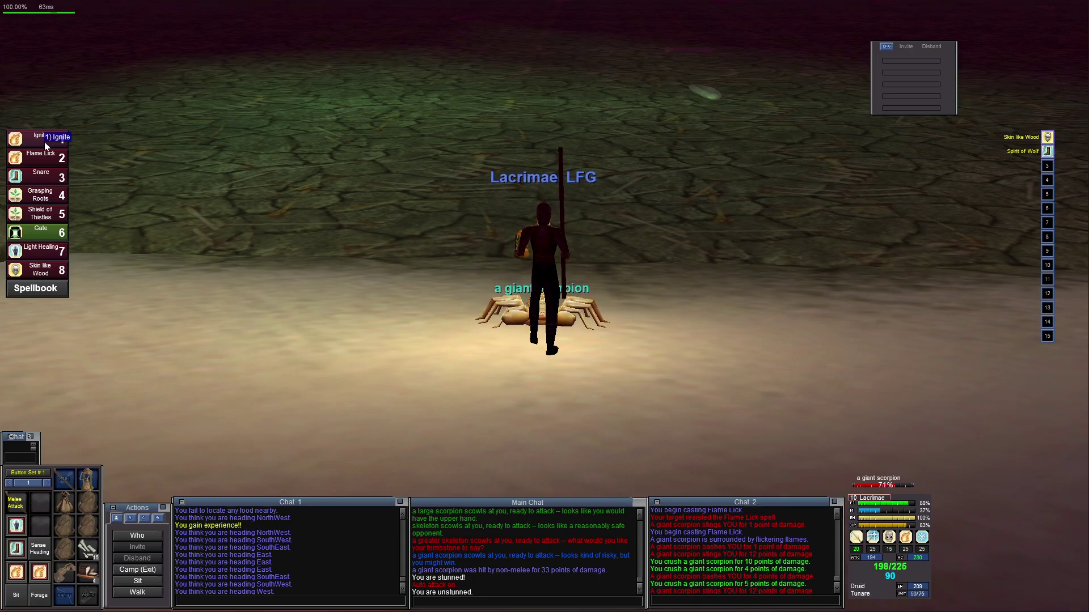
left_click(46, 146)
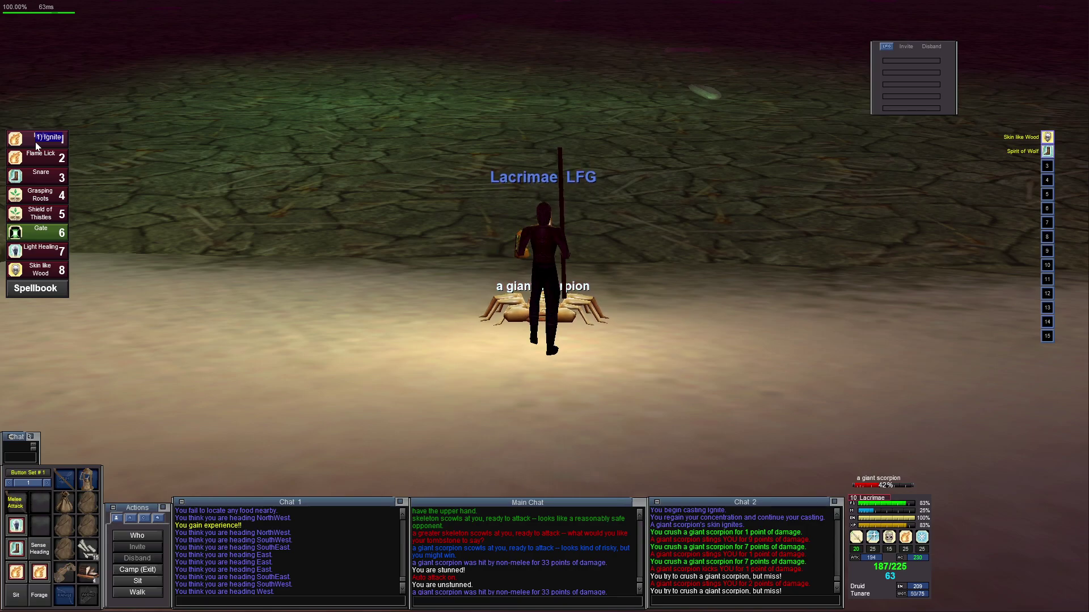
key("1")
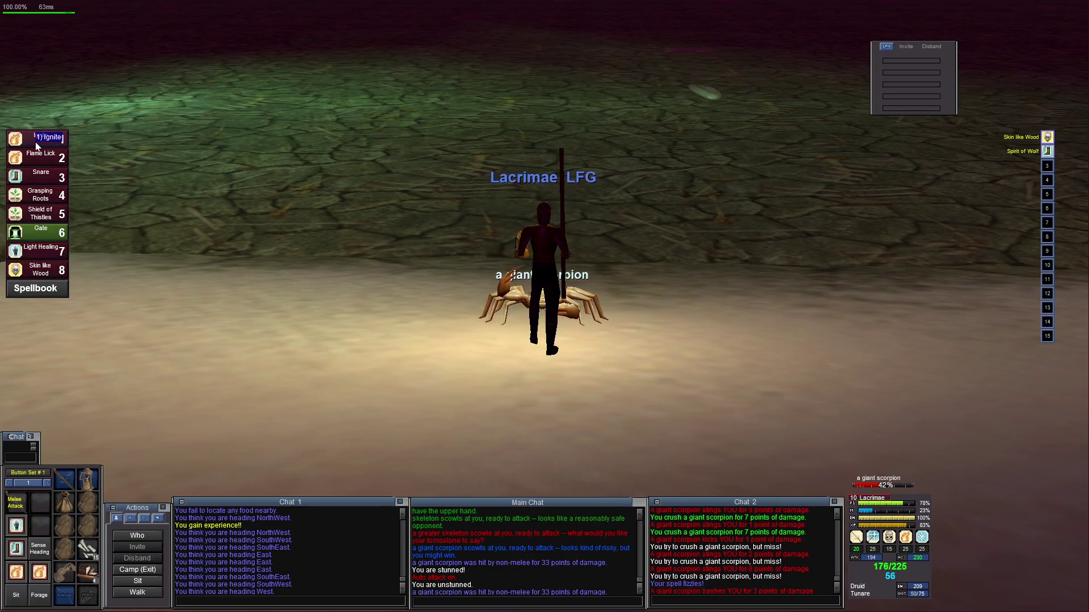
left_click(35, 139)
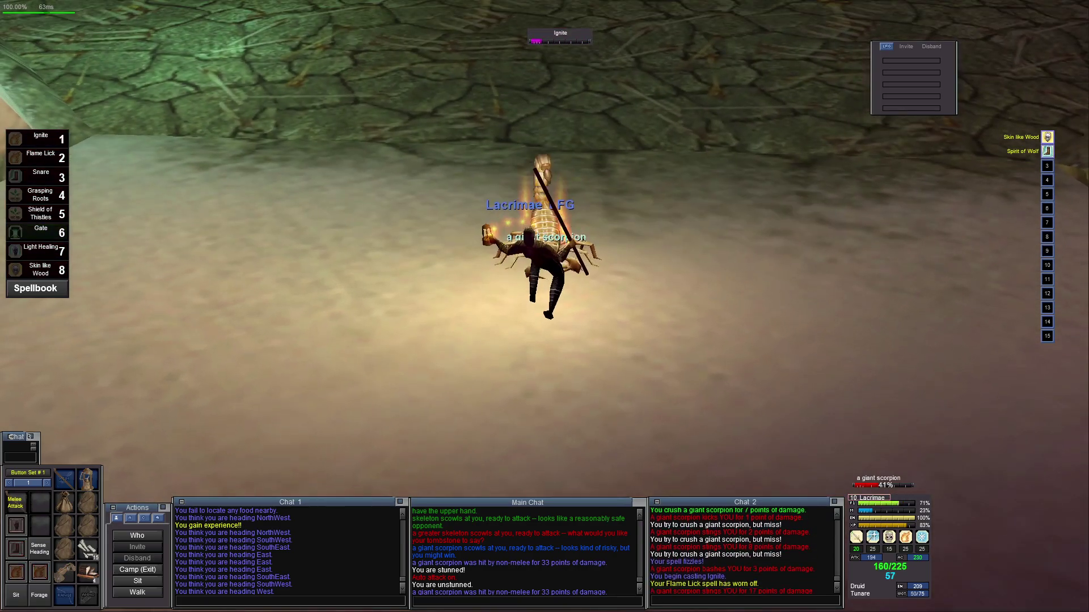
Retry Ignite despite low mana and finish the scorpion with Flame Lick
left_click_drag(319, 108, 319, 108)
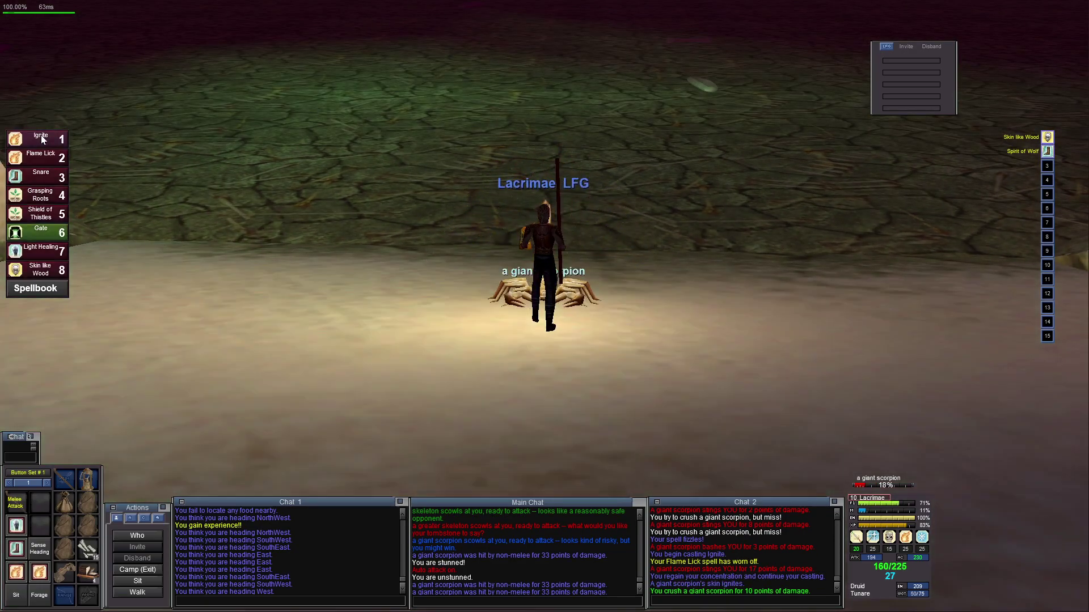
left_click(41, 135)
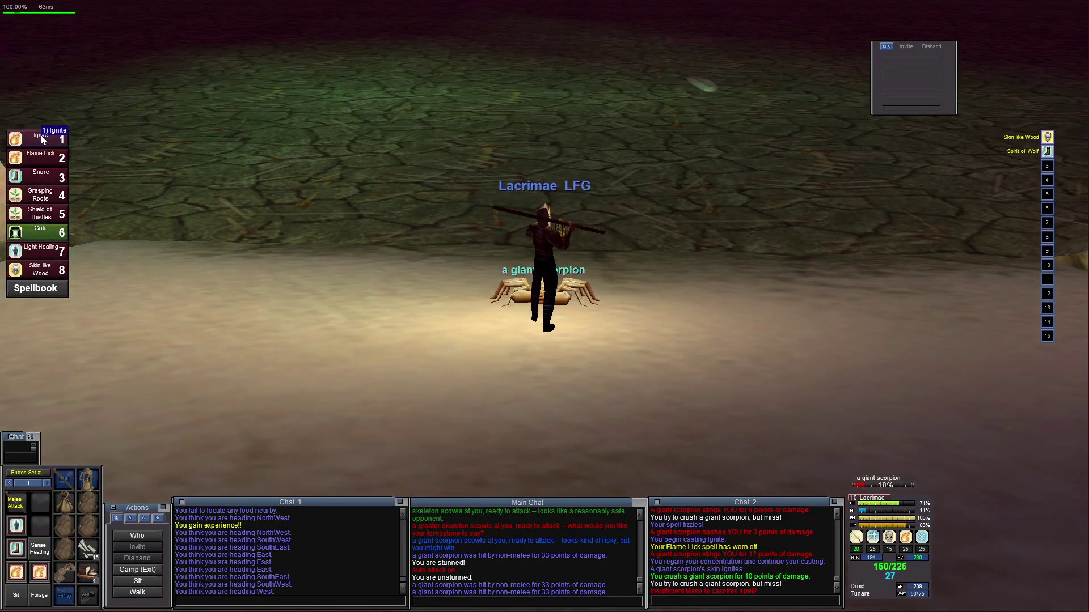
left_click(42, 135)
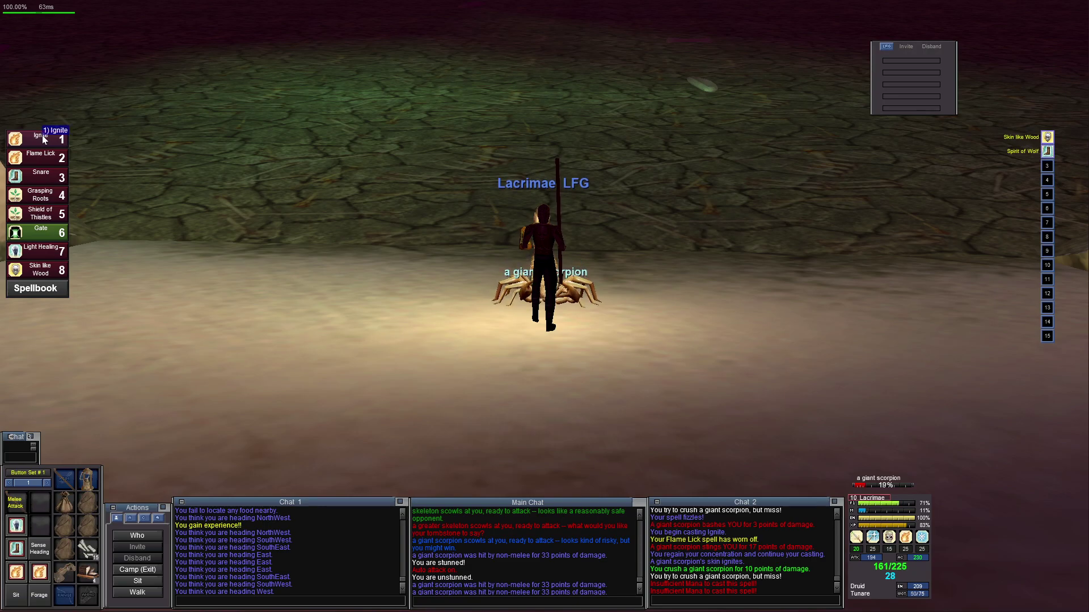
left_click(45, 166)
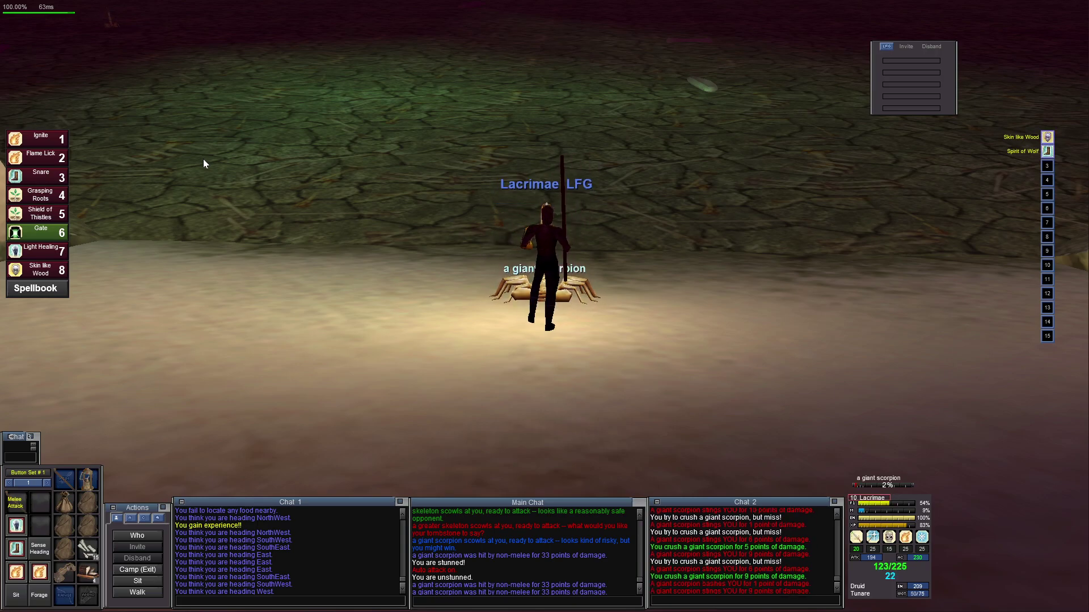
Loot the copper from the scorpion corpse and return to third-person view
key("l")
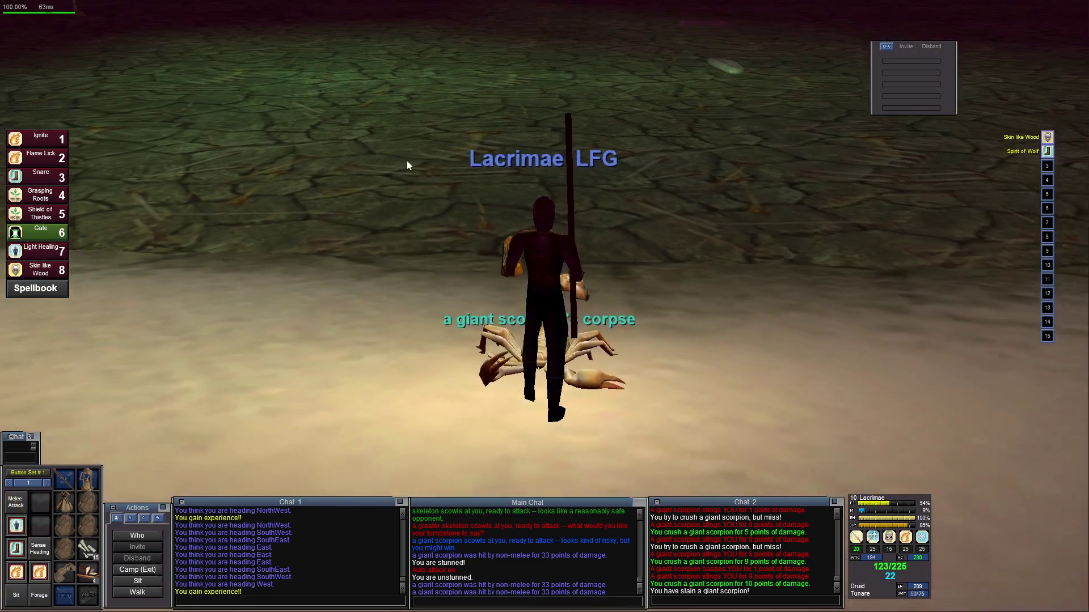
key("Escape")
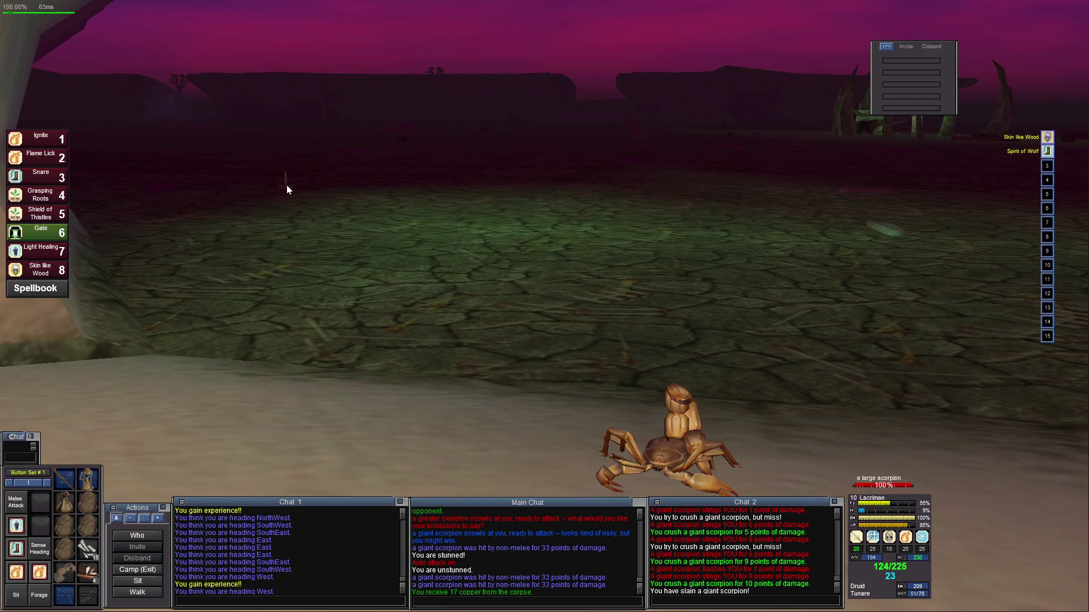
key("F9")
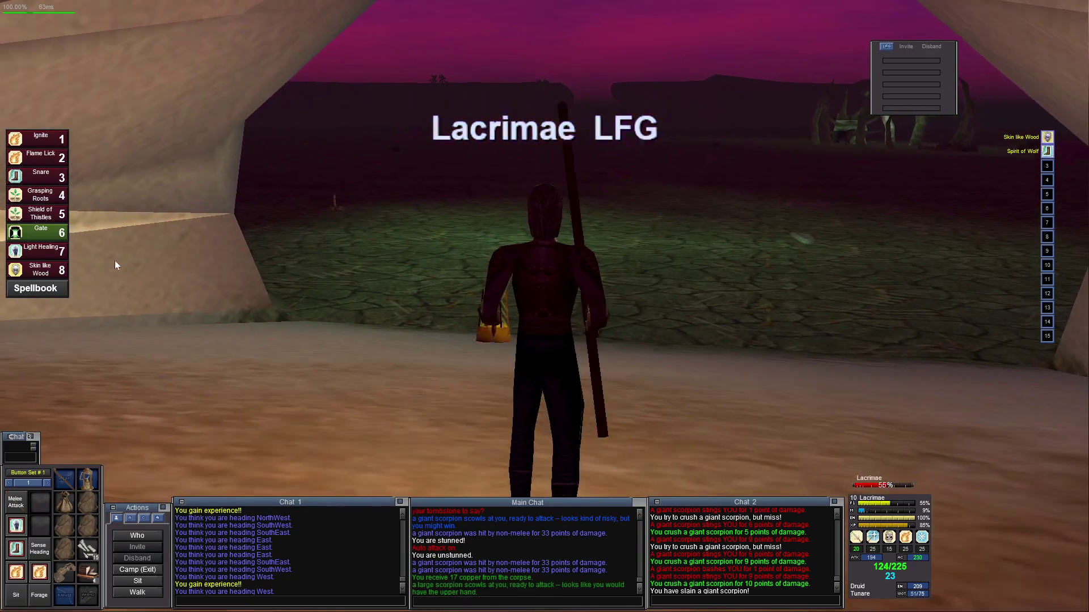
Renew Skin like Wood, forage for food and sit down to rest
left_click(51, 271)
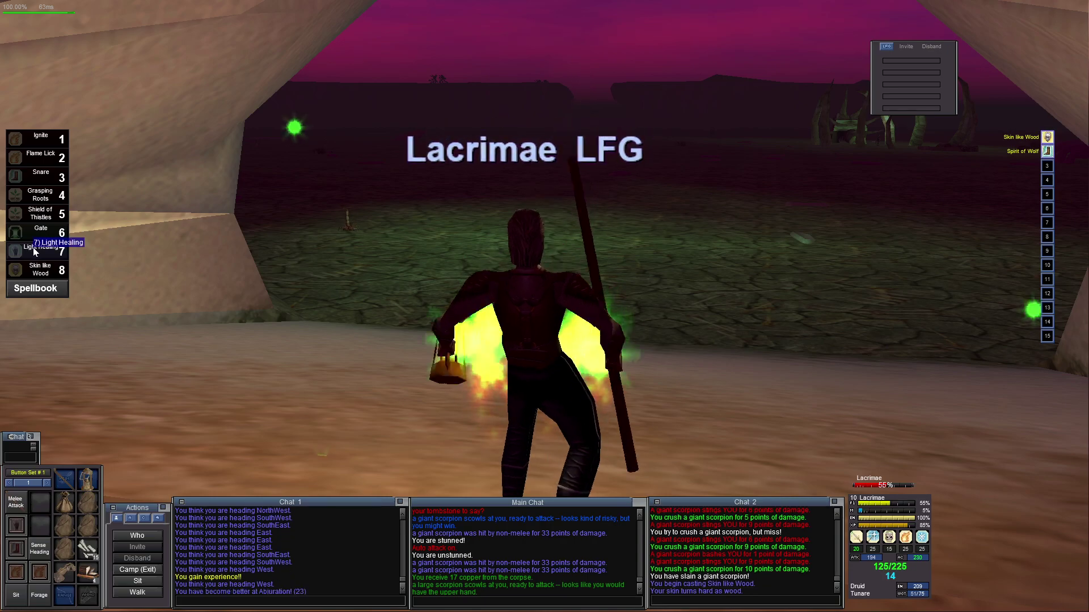
left_click(38, 596)
left_click(15, 596)
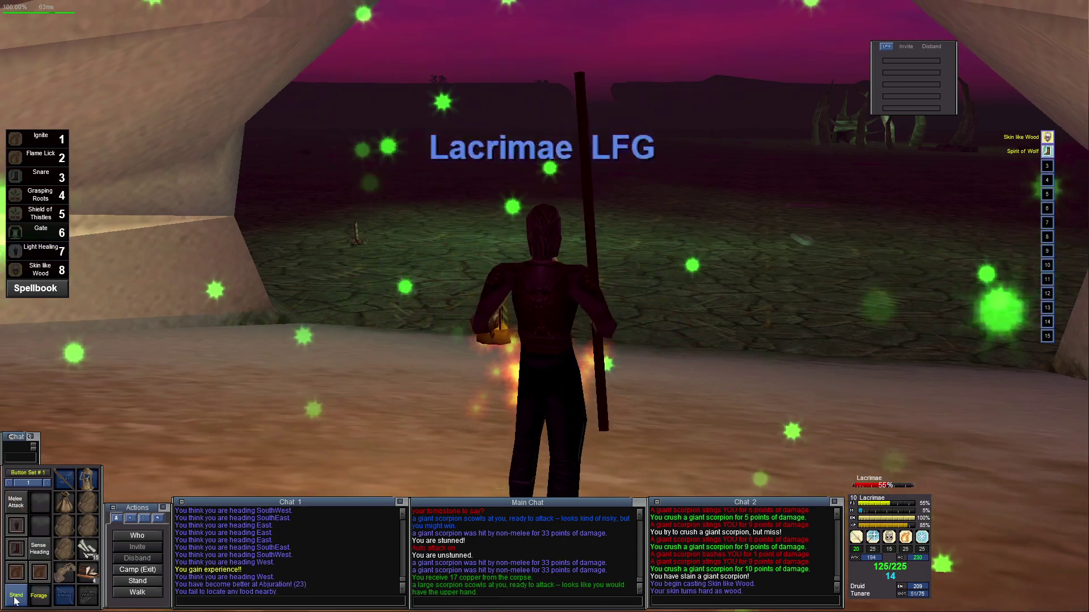